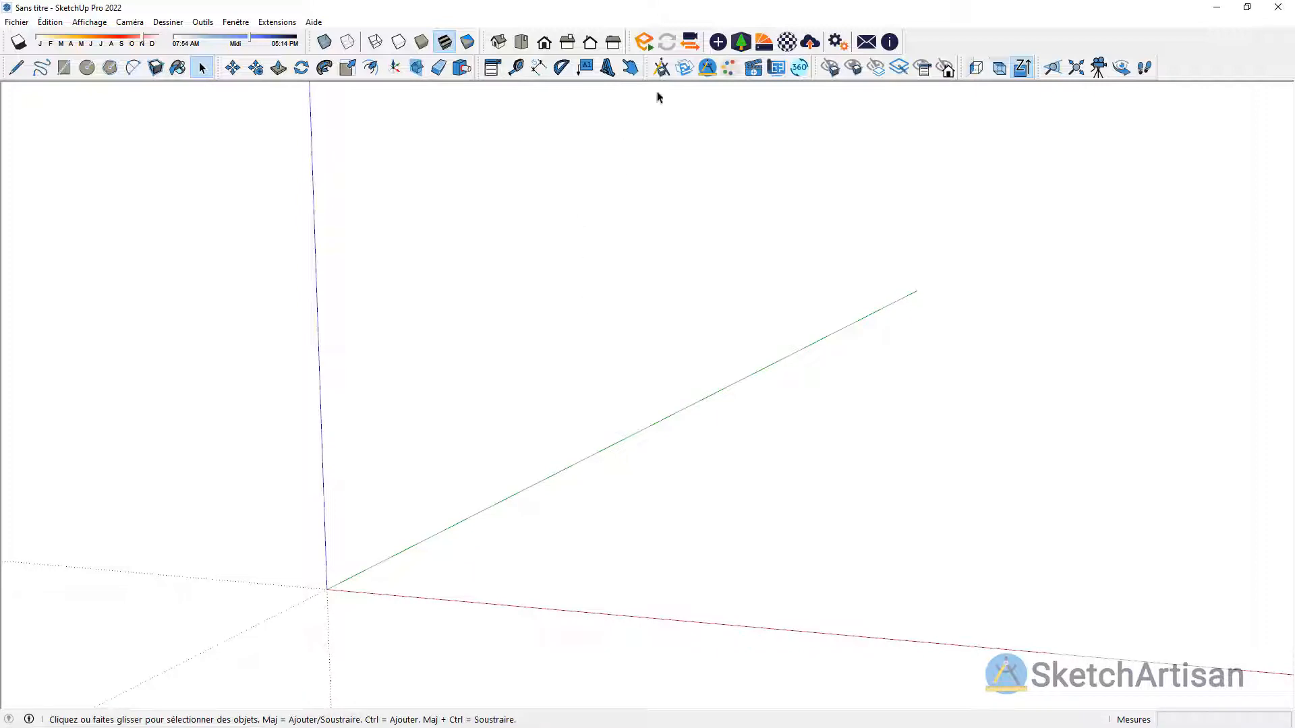
Step: Insert a Pièce Carré room from the catalogue's Murs category, classified as Archi Mur, with its corner at the origin
left_click(661, 68)
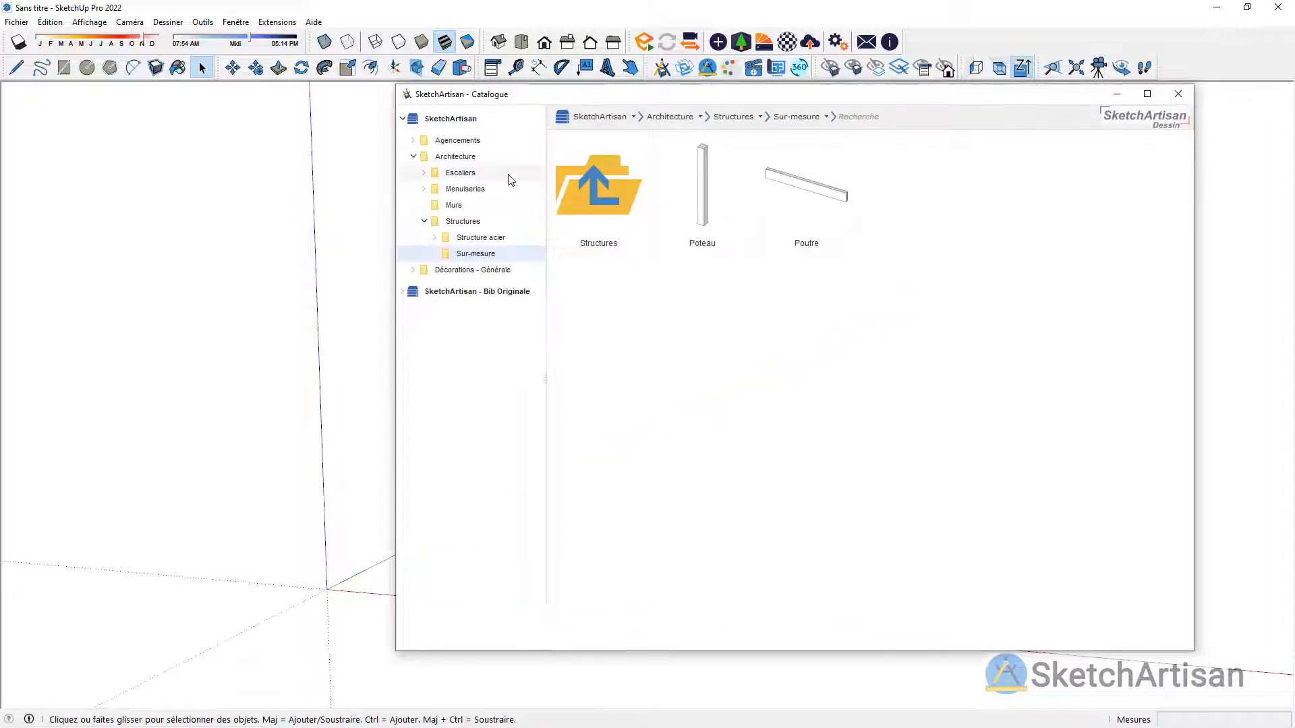
left_click(454, 206)
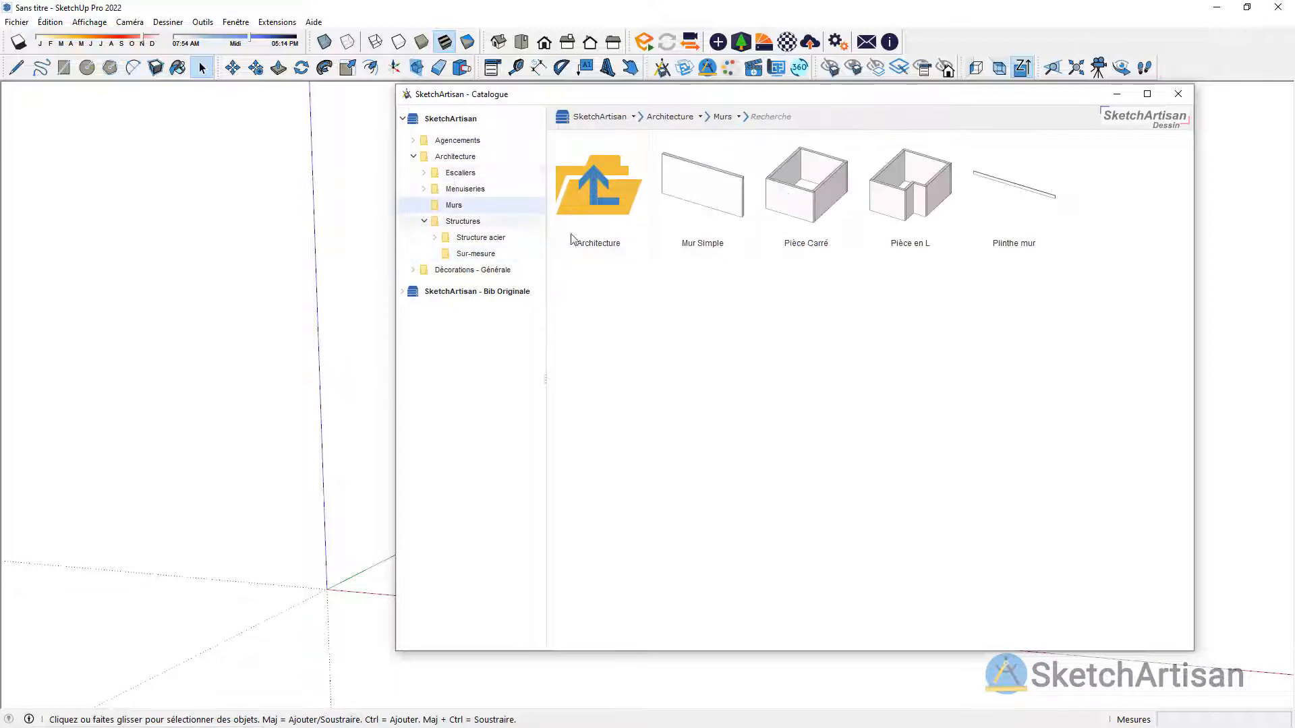
left_click(811, 228)
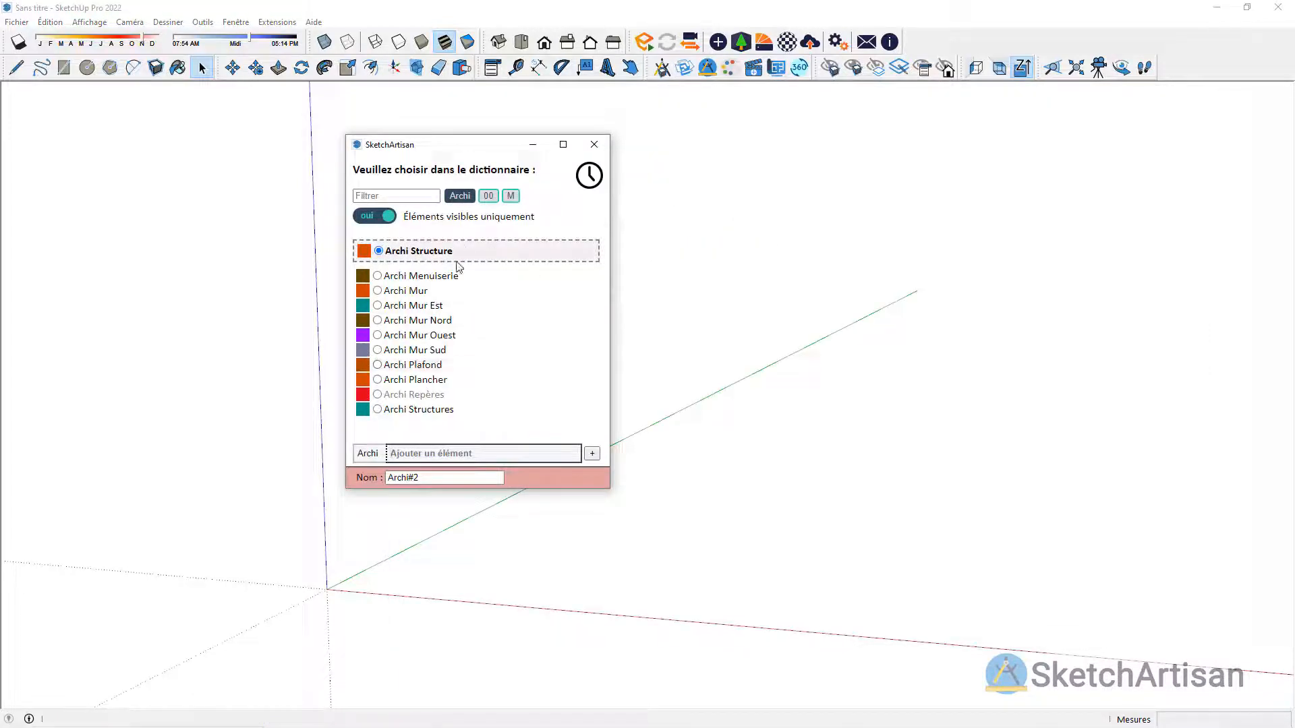
left_click(405, 291)
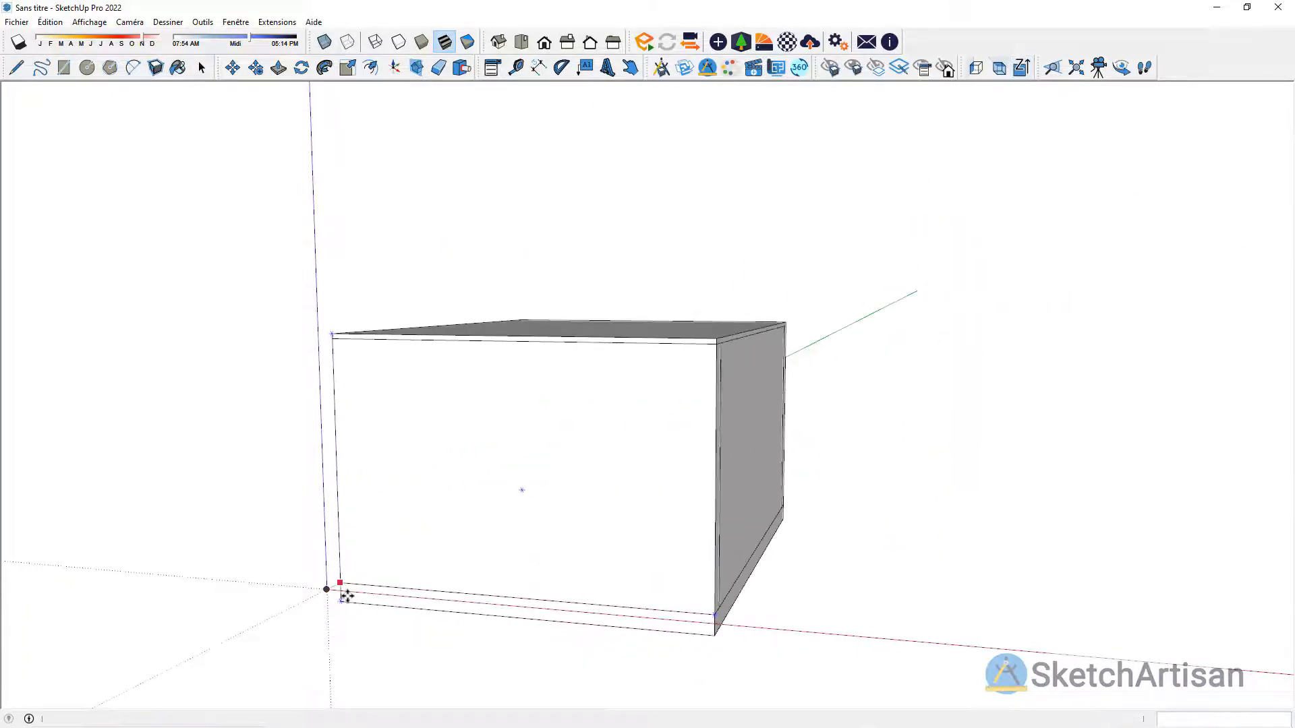
left_click(327, 591)
Step: Switch the room to interior dimensions and set its length to 6000 mm and width to 3800 mm
middle_click_drag(509, 347, 500, 472)
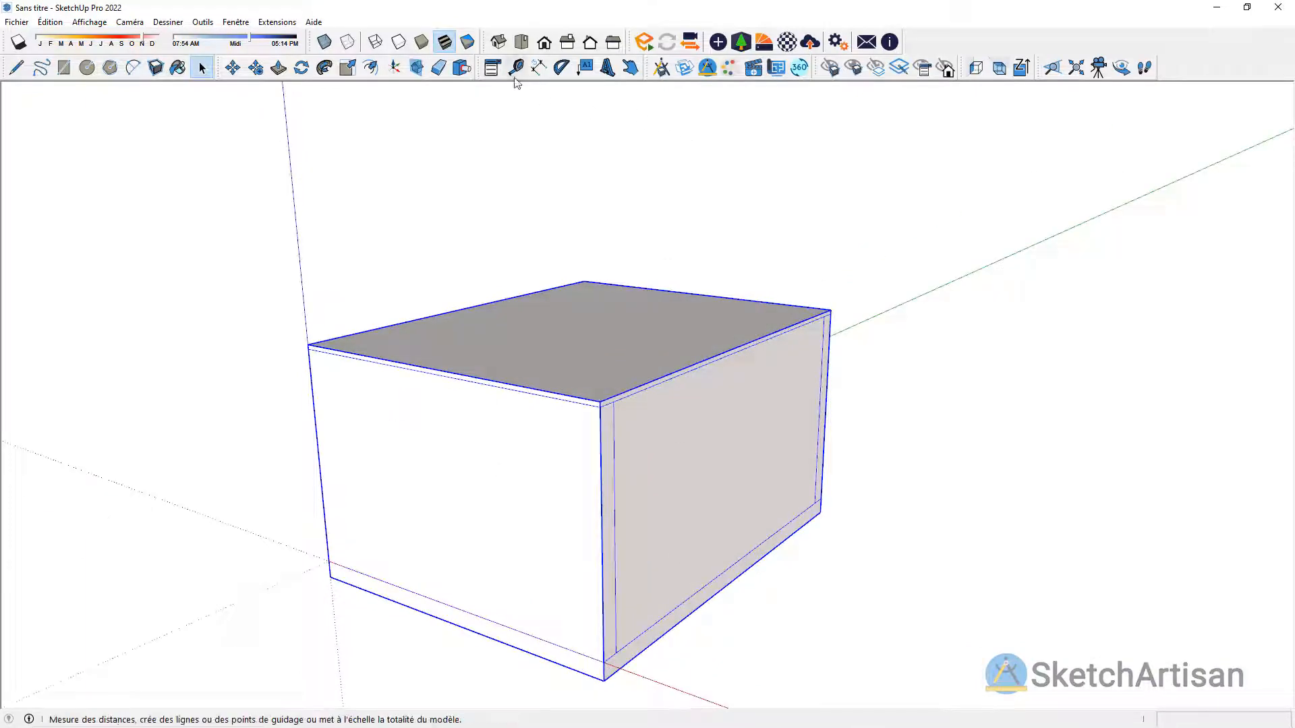
left_click(492, 68)
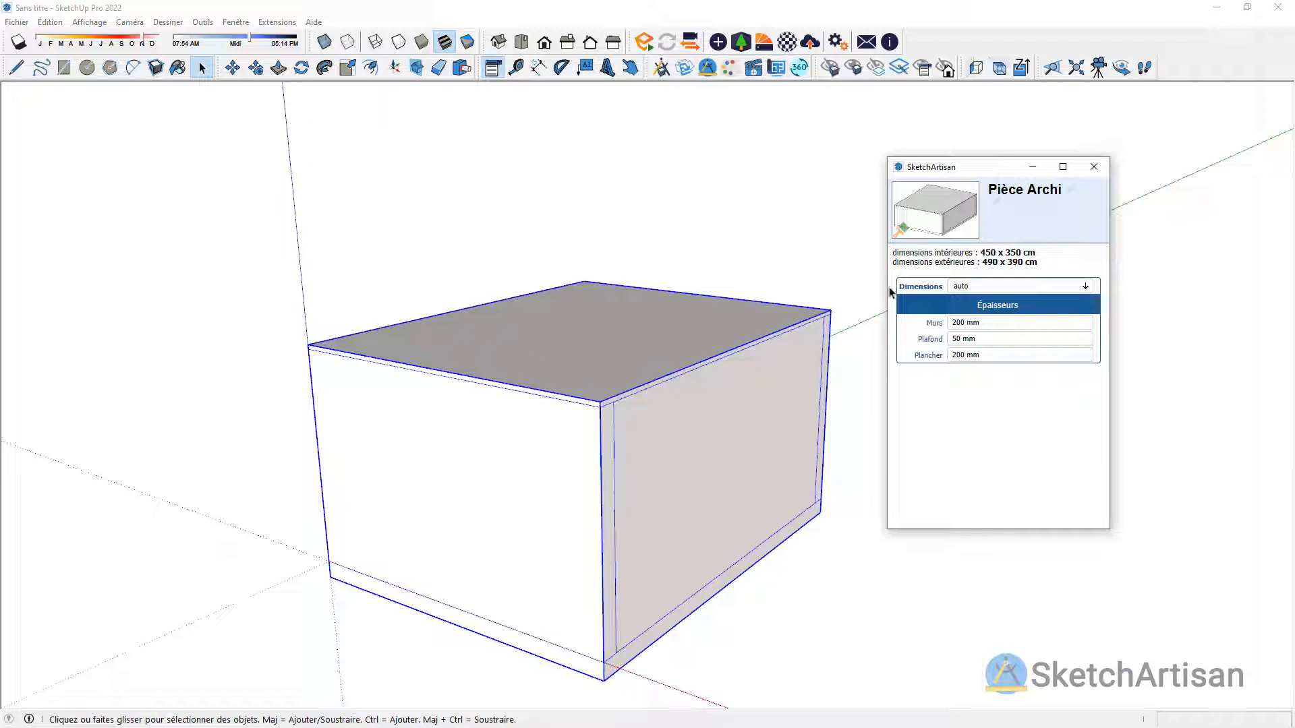
left_click(1021, 287)
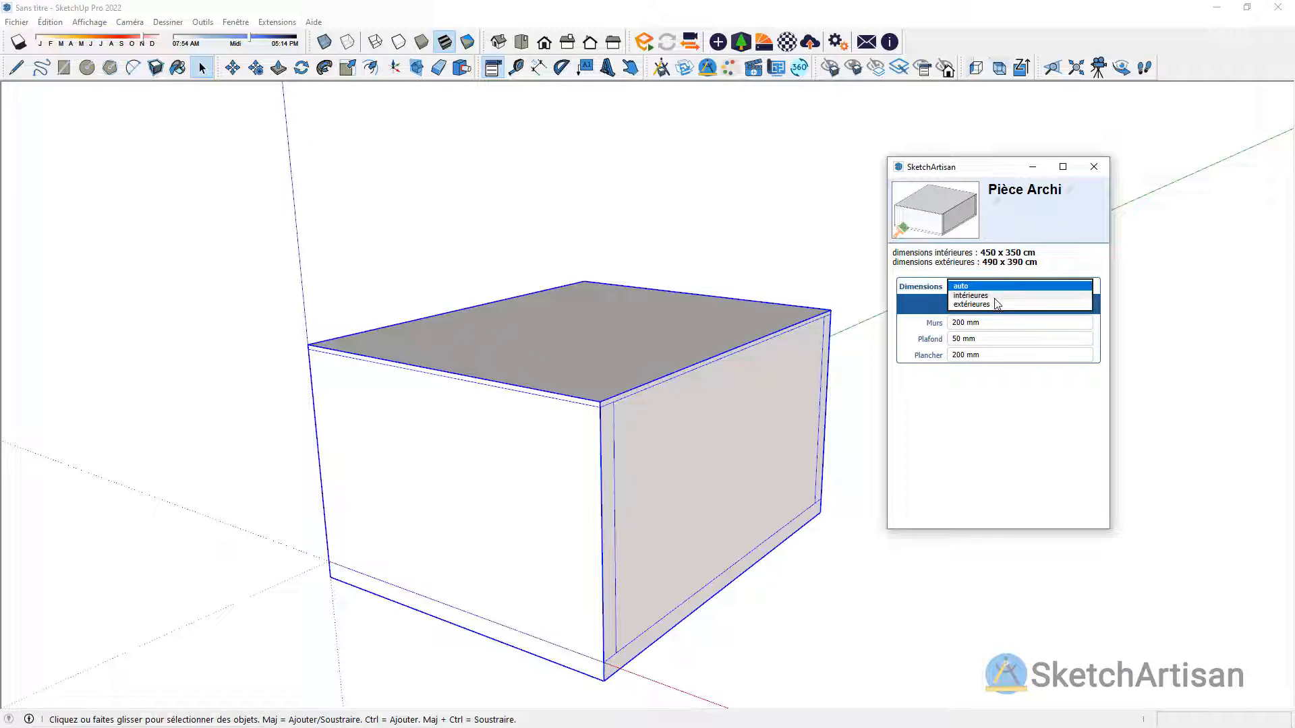
left_click(995, 297)
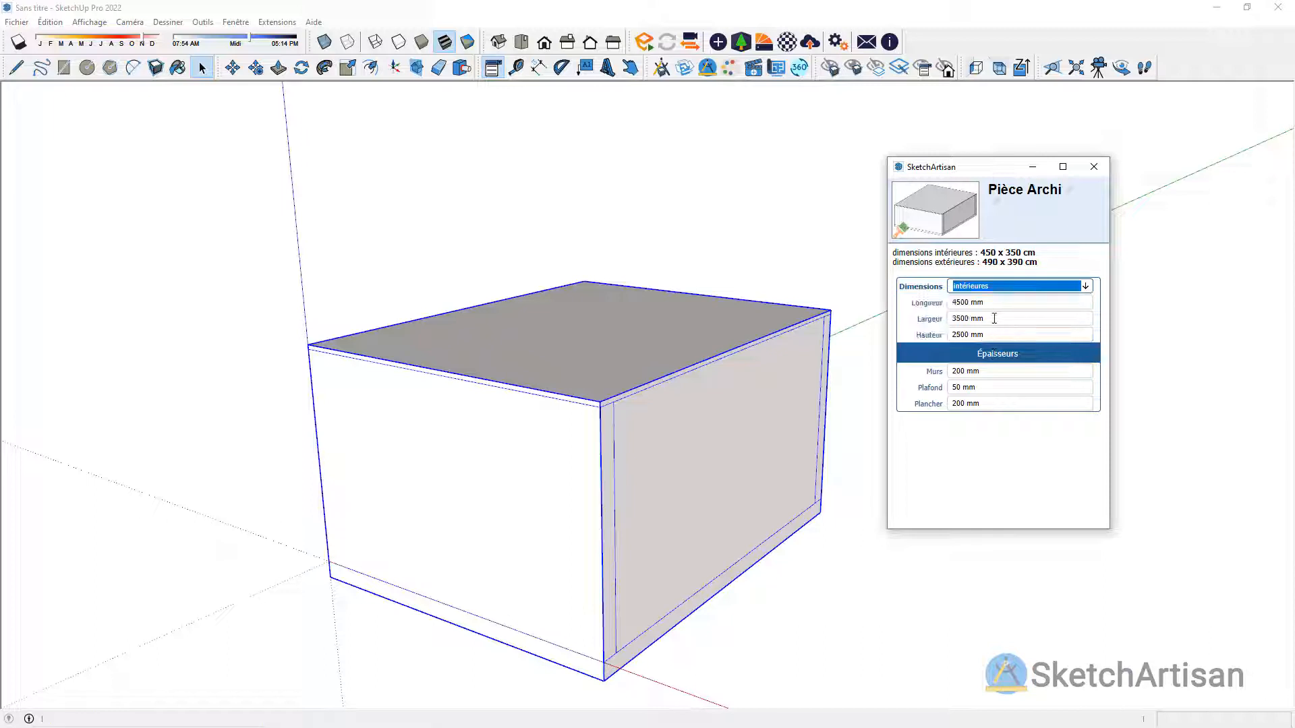
left_click(977, 302)
type("6000")
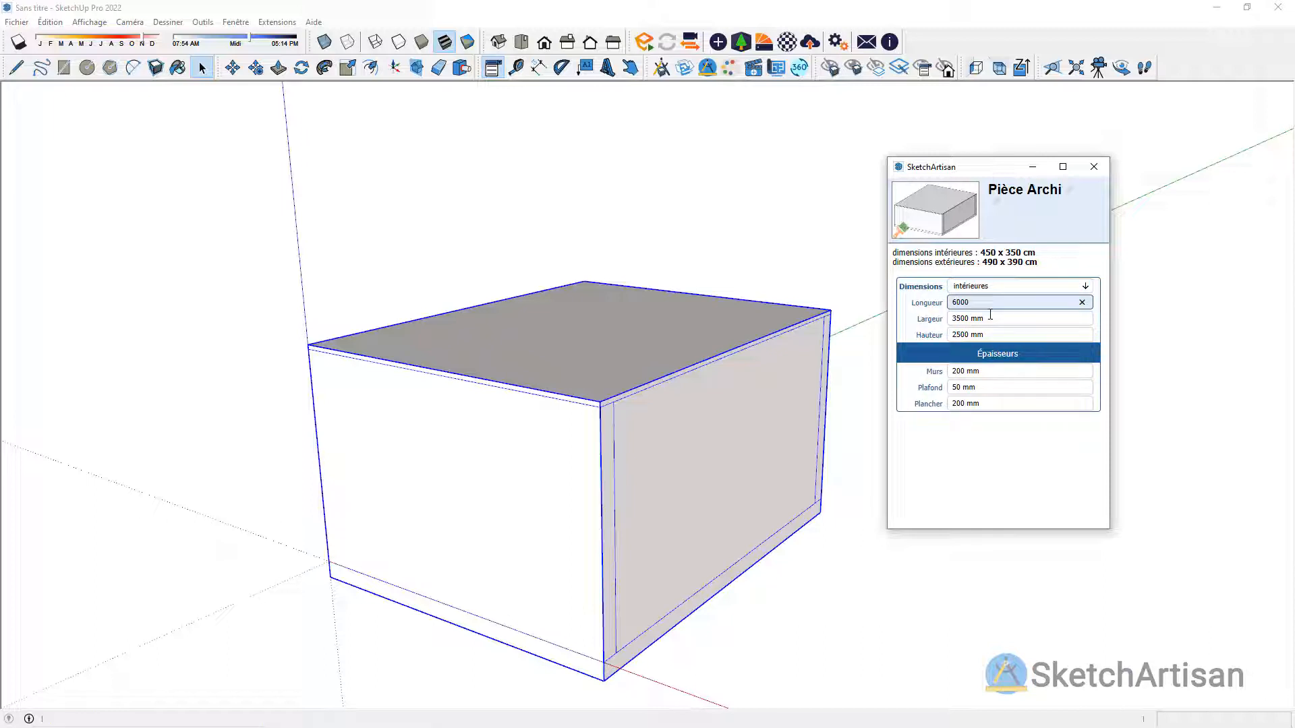
left_click(990, 318)
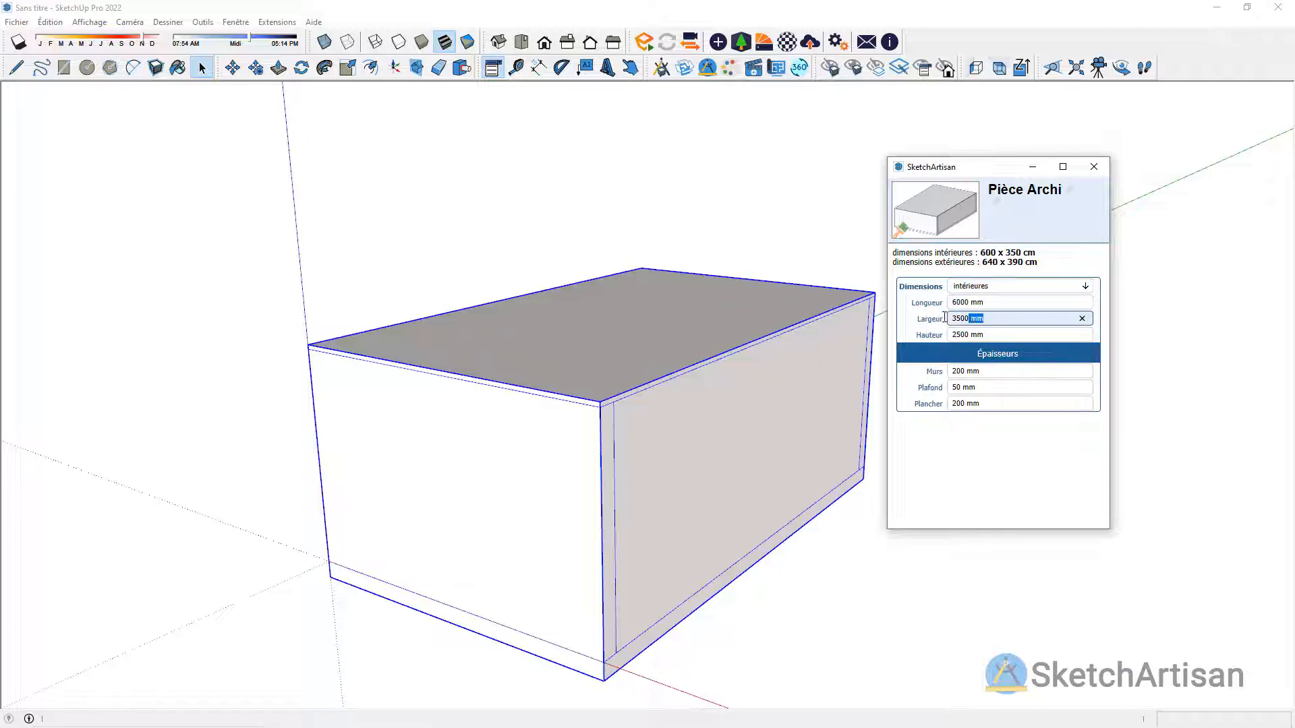
type("3800")
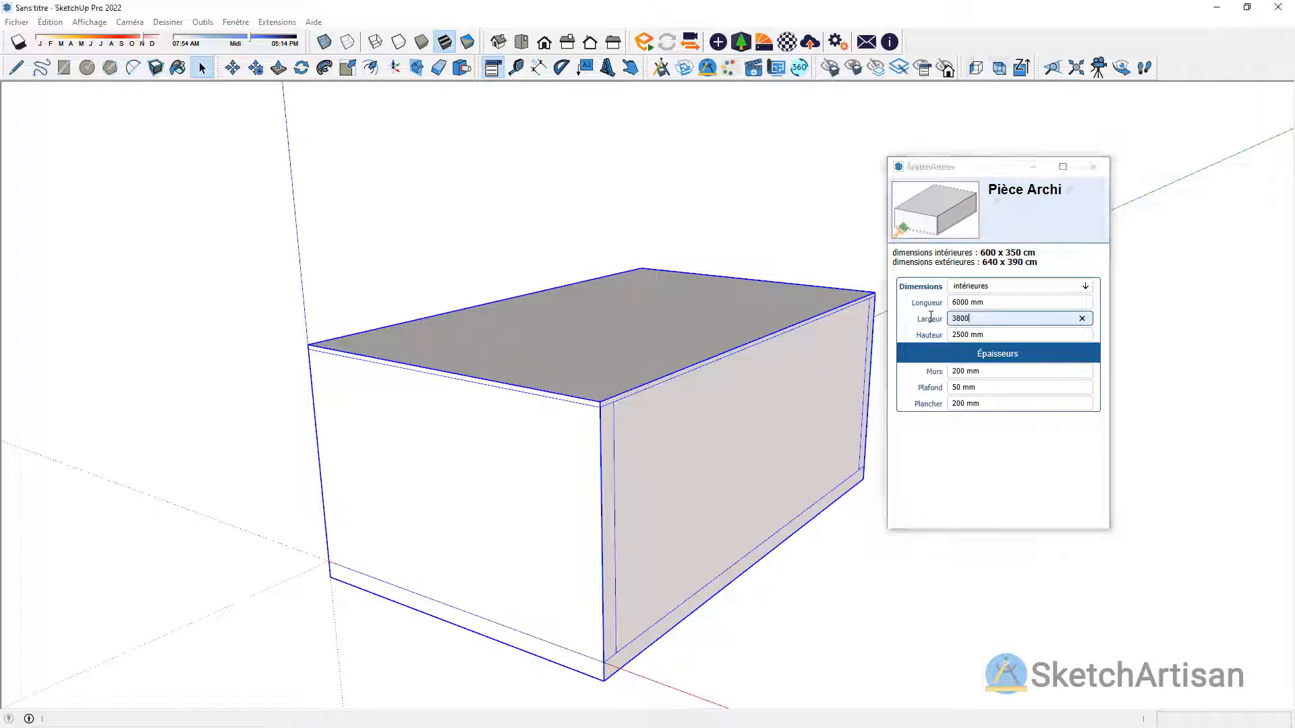
key("Return")
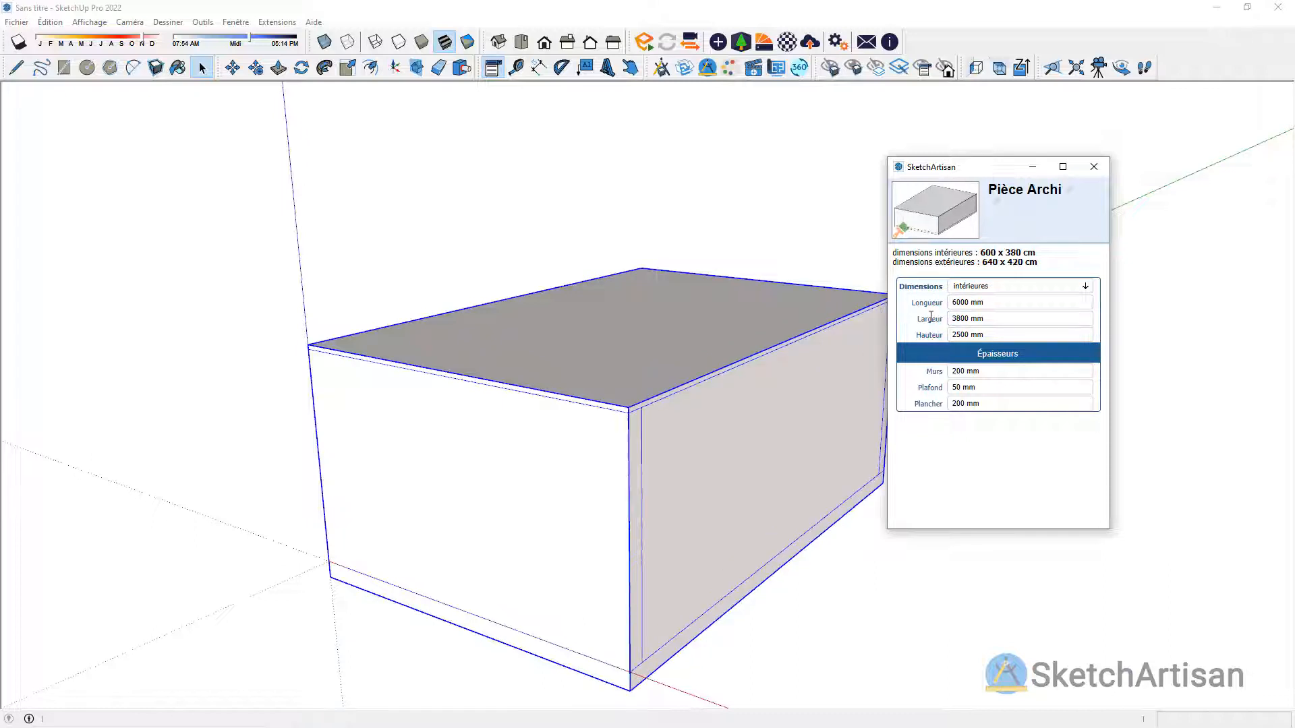
left_click(1094, 167)
left_click(977, 191)
Step: Hide the front wall and the adjacent long side wall of the room
mouse_move(775, 254)
middle_mouse_down()
mouse_move(786, 232)
mouse_move(757, 263)
middle_mouse_up()
left_click(830, 67)
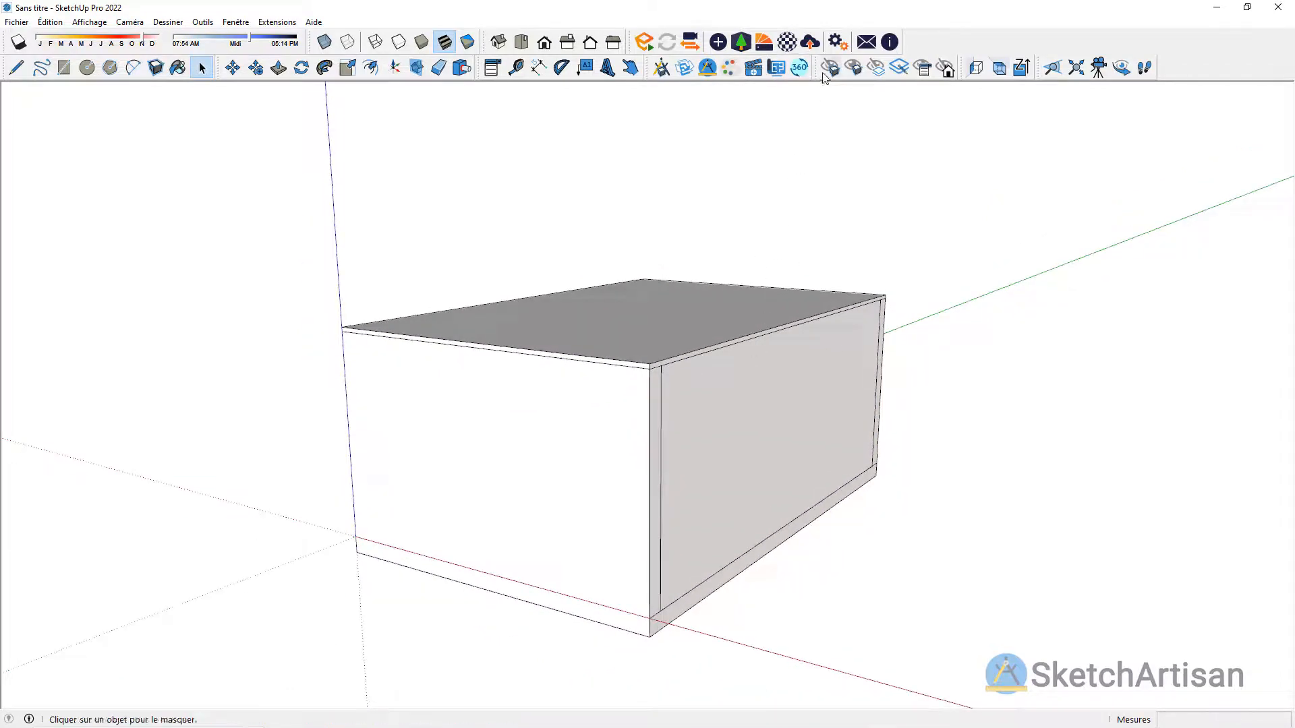
left_click(543, 445)
left_click(674, 479)
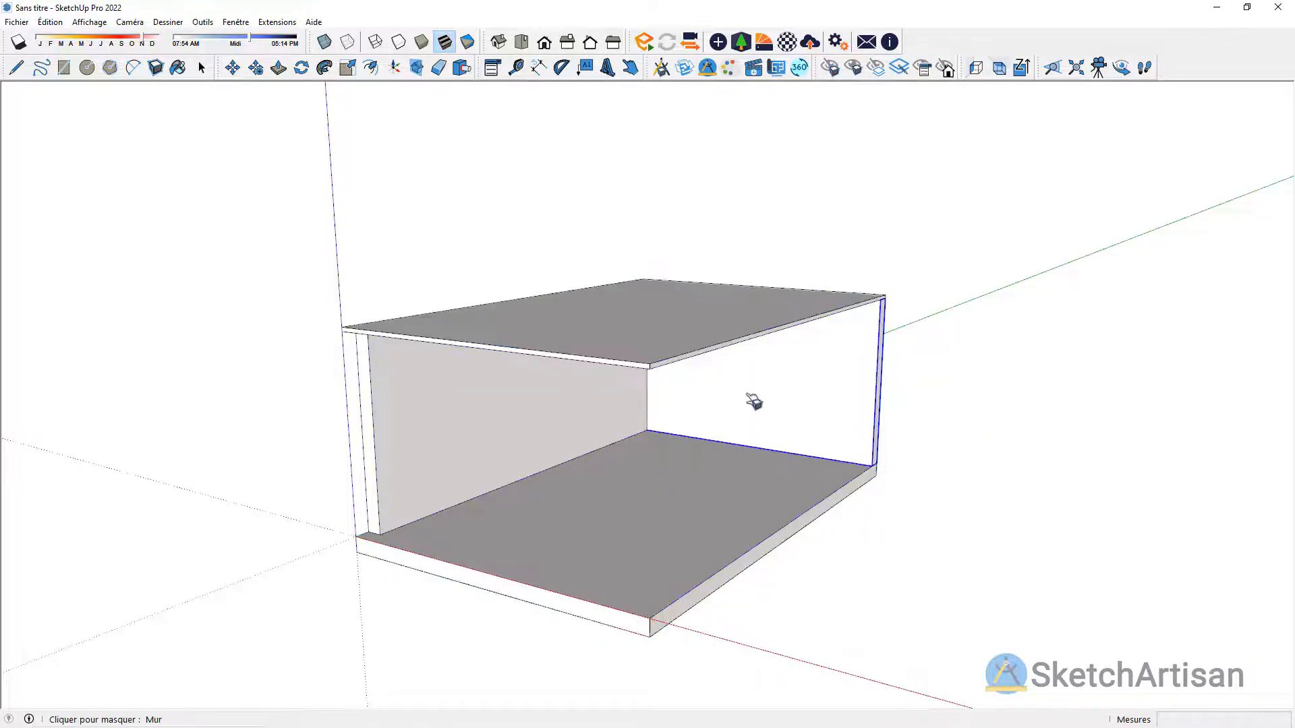
Step: Hide the room's ceiling so the interior can be seen from above
mouse_move(754, 401)
middle_mouse_down()
mouse_move(731, 512)
mouse_move(731, 447)
middle_mouse_up()
left_click(684, 356)
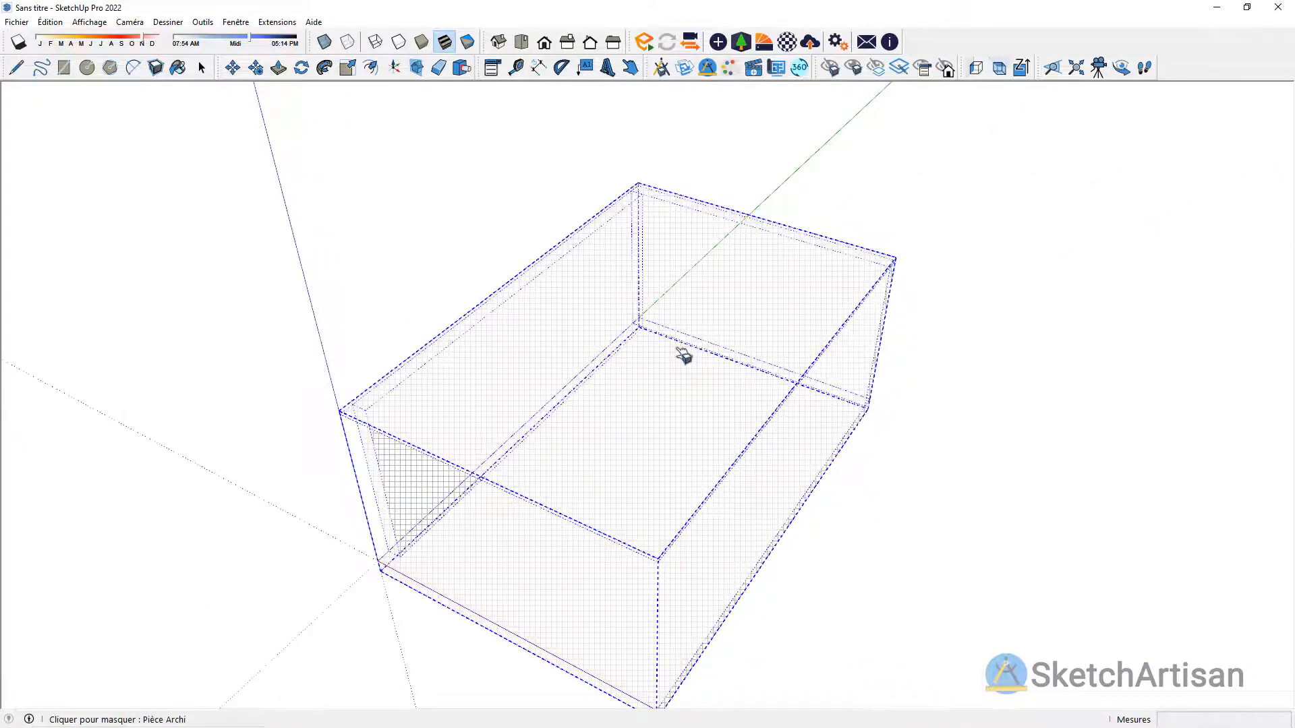
key("space")
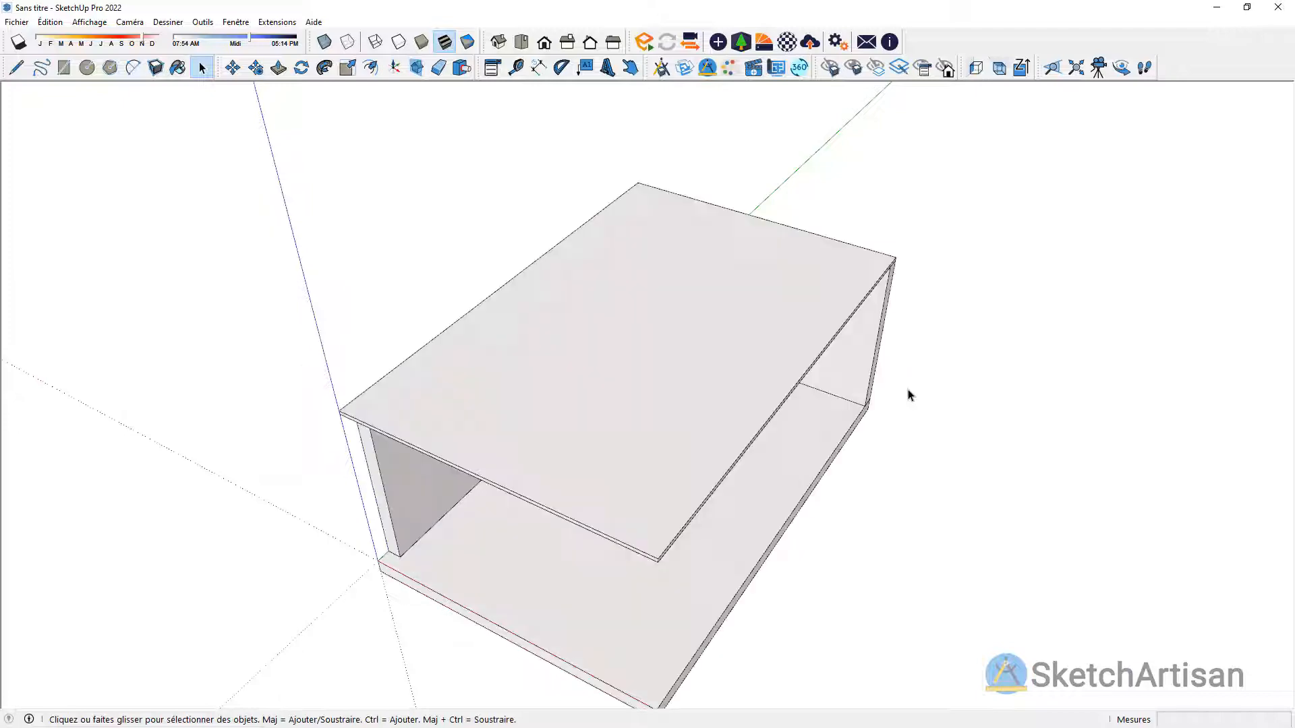
middle_click_drag(760, 414, 675, 101)
scroll(641, 269, "up", 5)
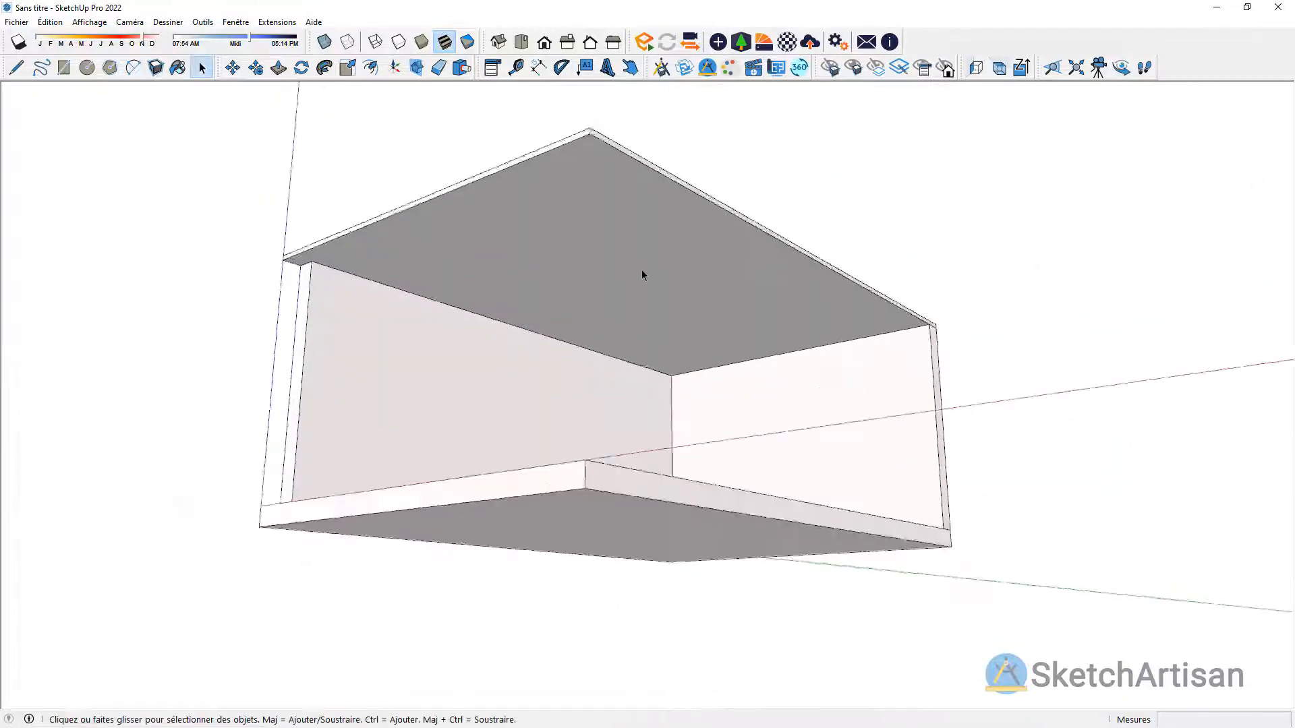
left_click(830, 67)
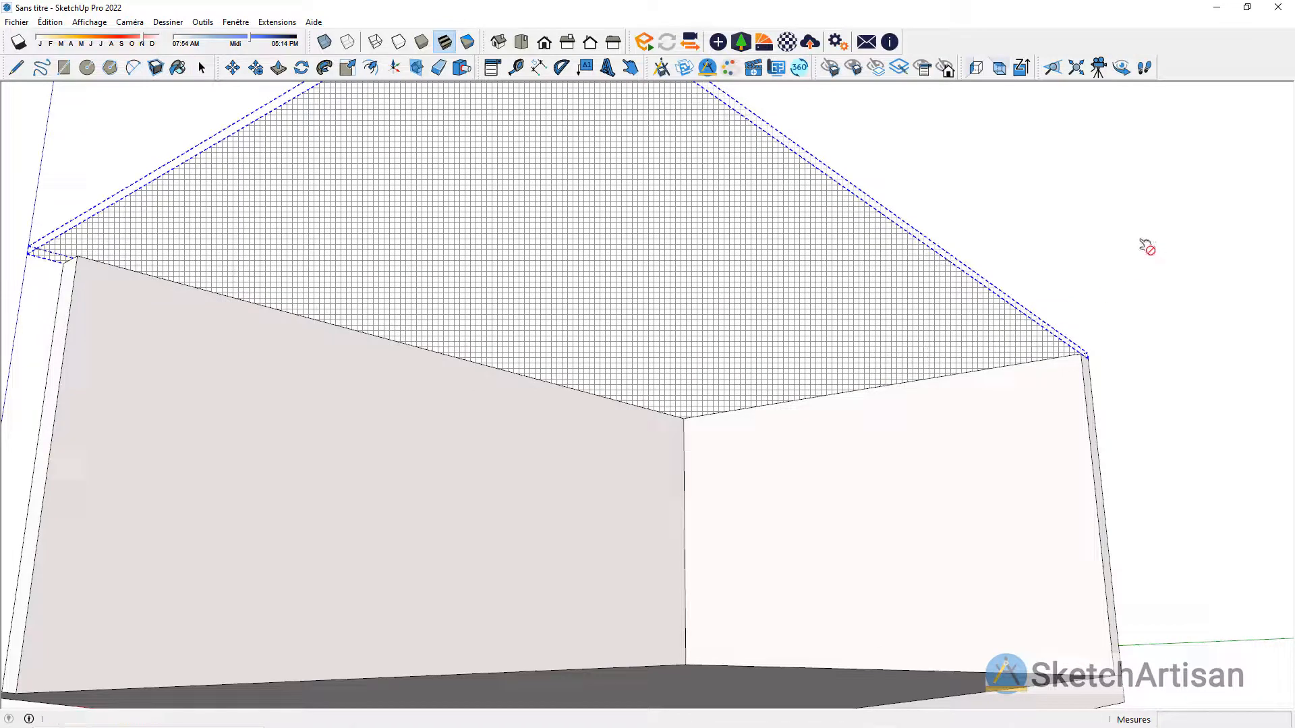
key("space")
middle_click_drag(905, 212, 805, 286)
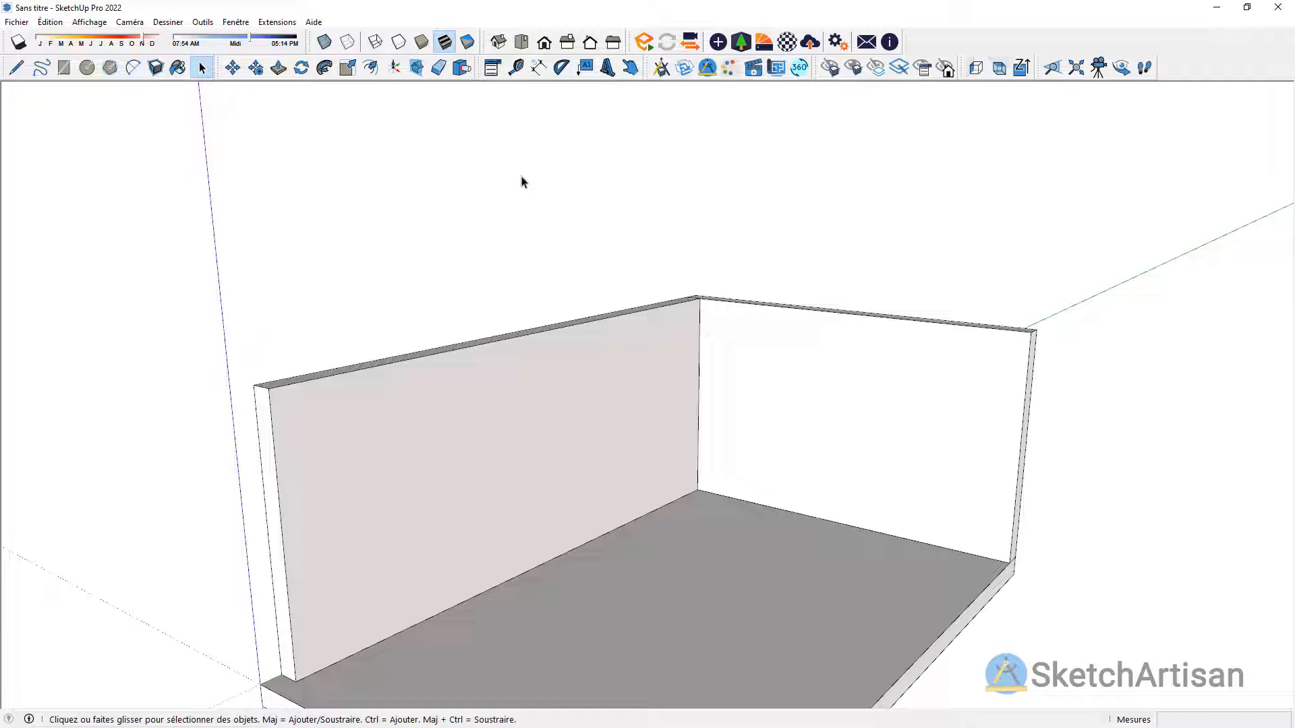
Step: Insert the PorteFen2VtxCoulissant sliding door as Archi Menuiserie on the long wall, 1200 mm from the back corner
left_click(661, 67)
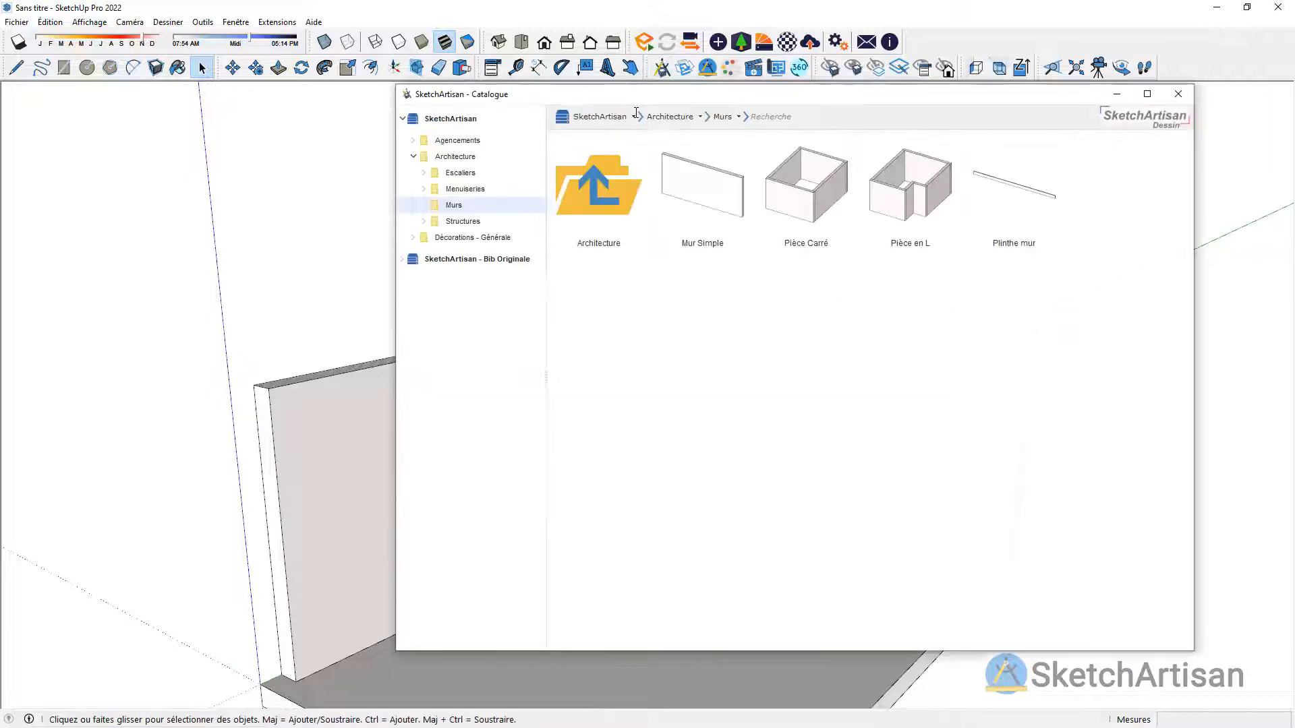
left_click(459, 189)
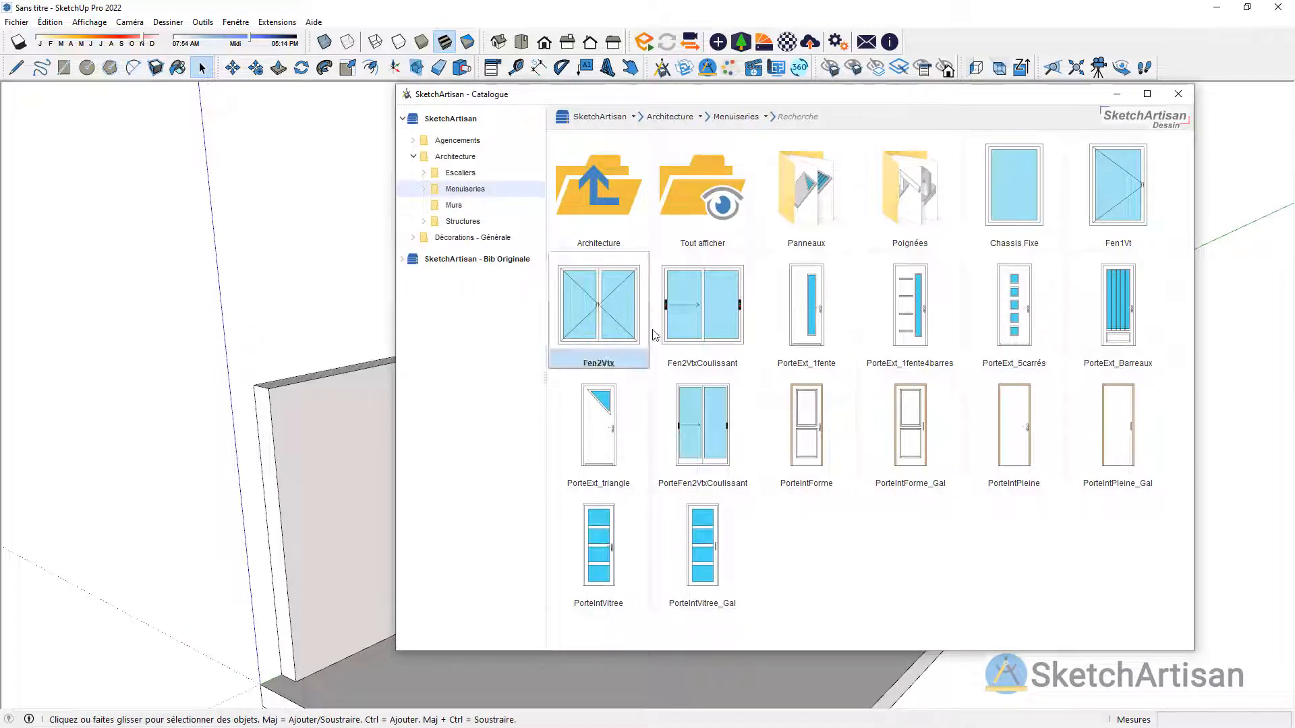
left_click(692, 431)
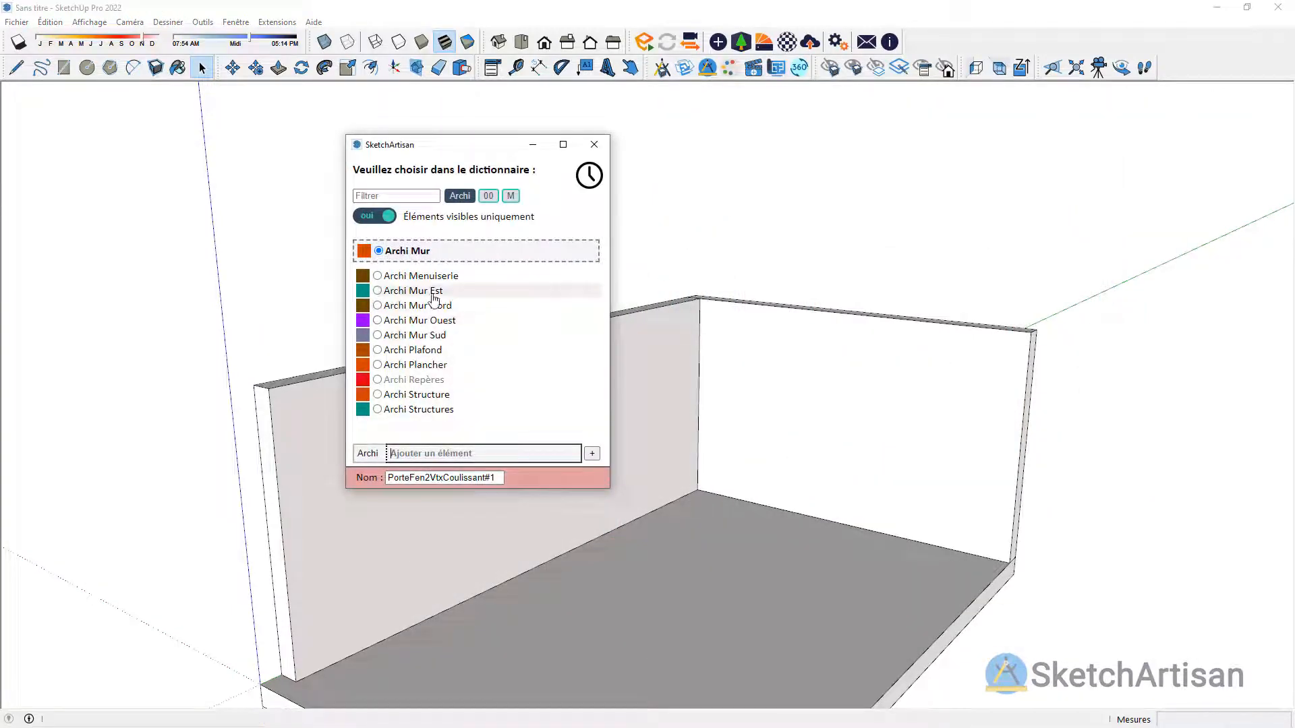
left_click(408, 276)
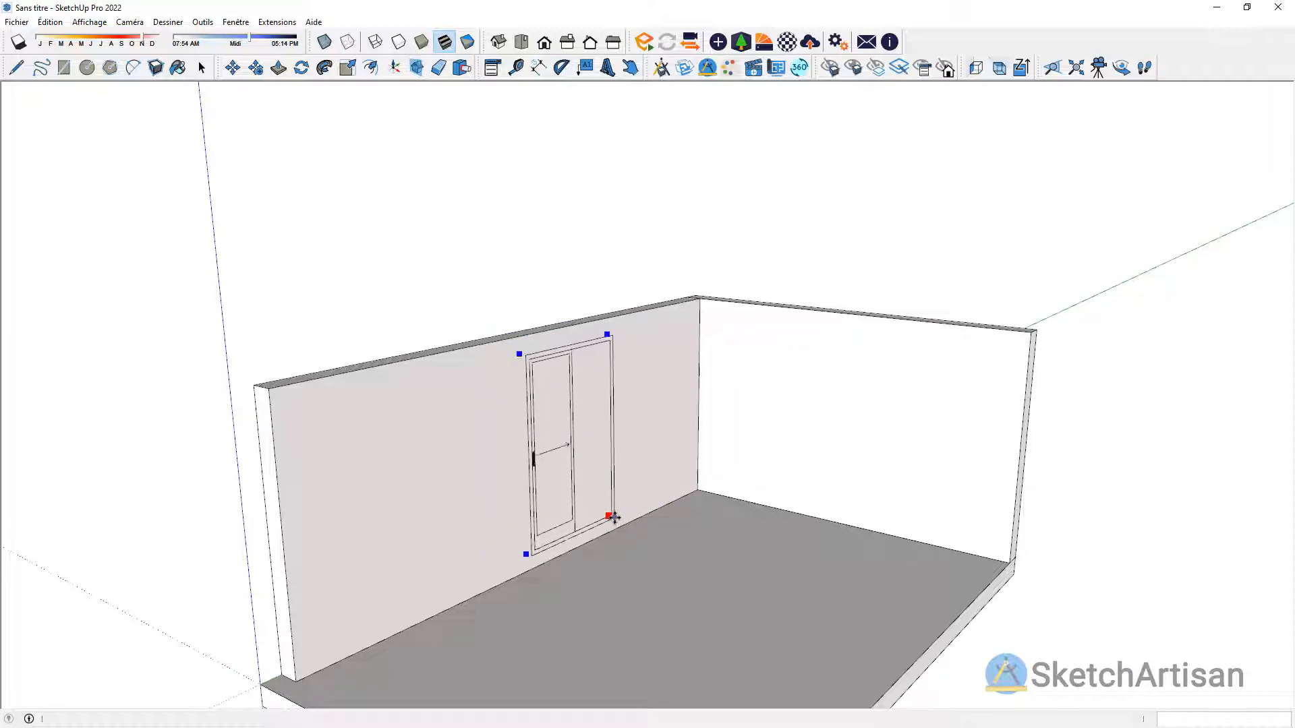
left_click(696, 487)
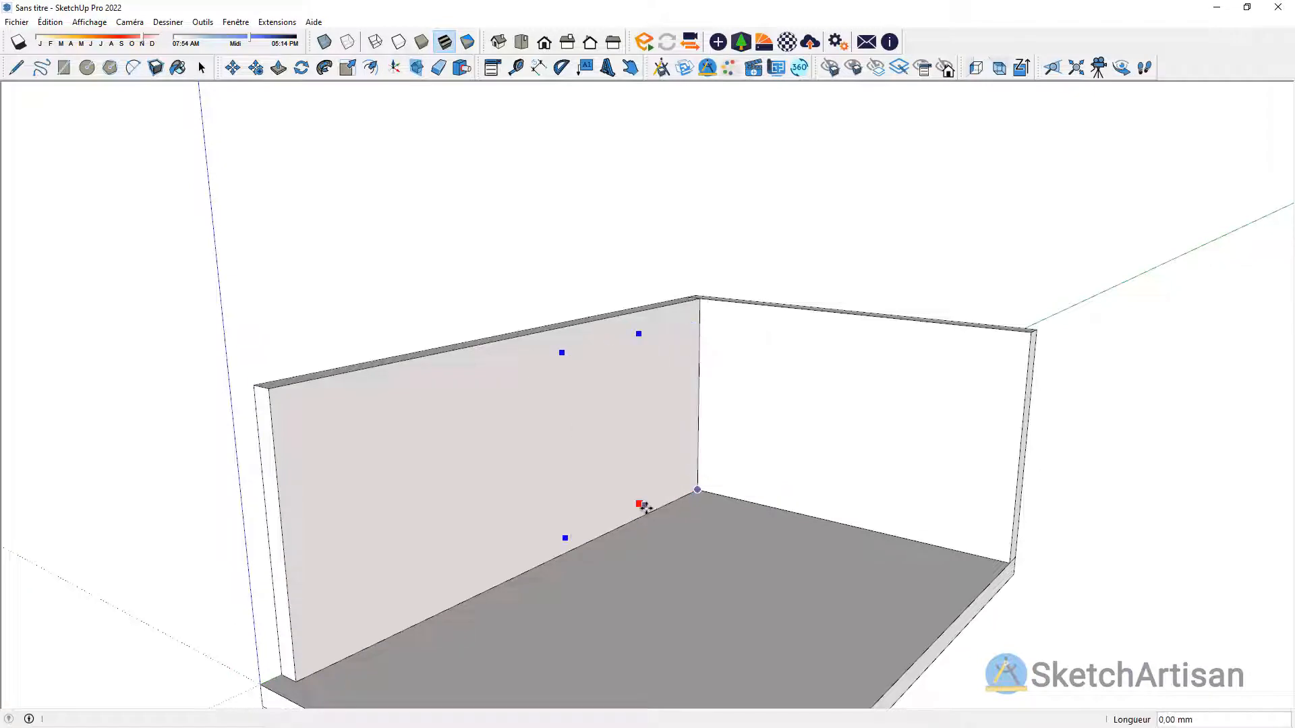
type("1200")
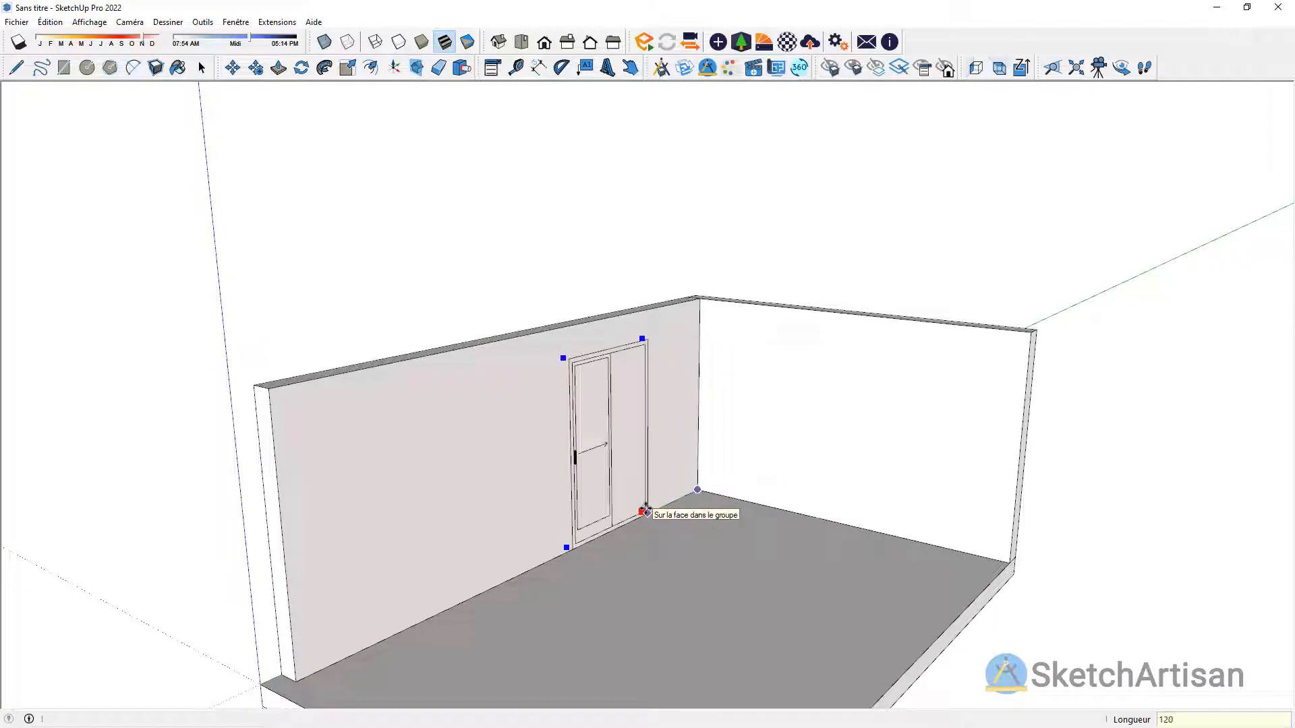
key("Return")
Step: Enable dimension entry for the sliding door and set its width to 1600 mm
key("s")
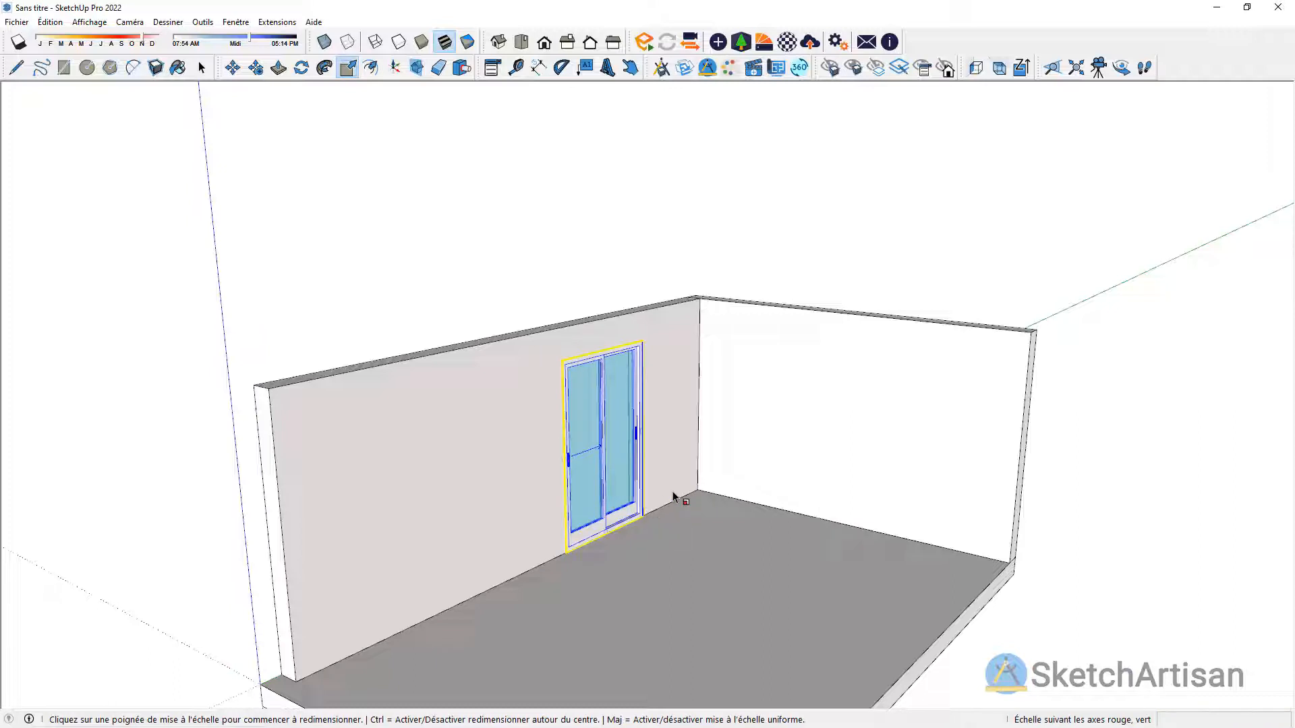
left_click(492, 67)
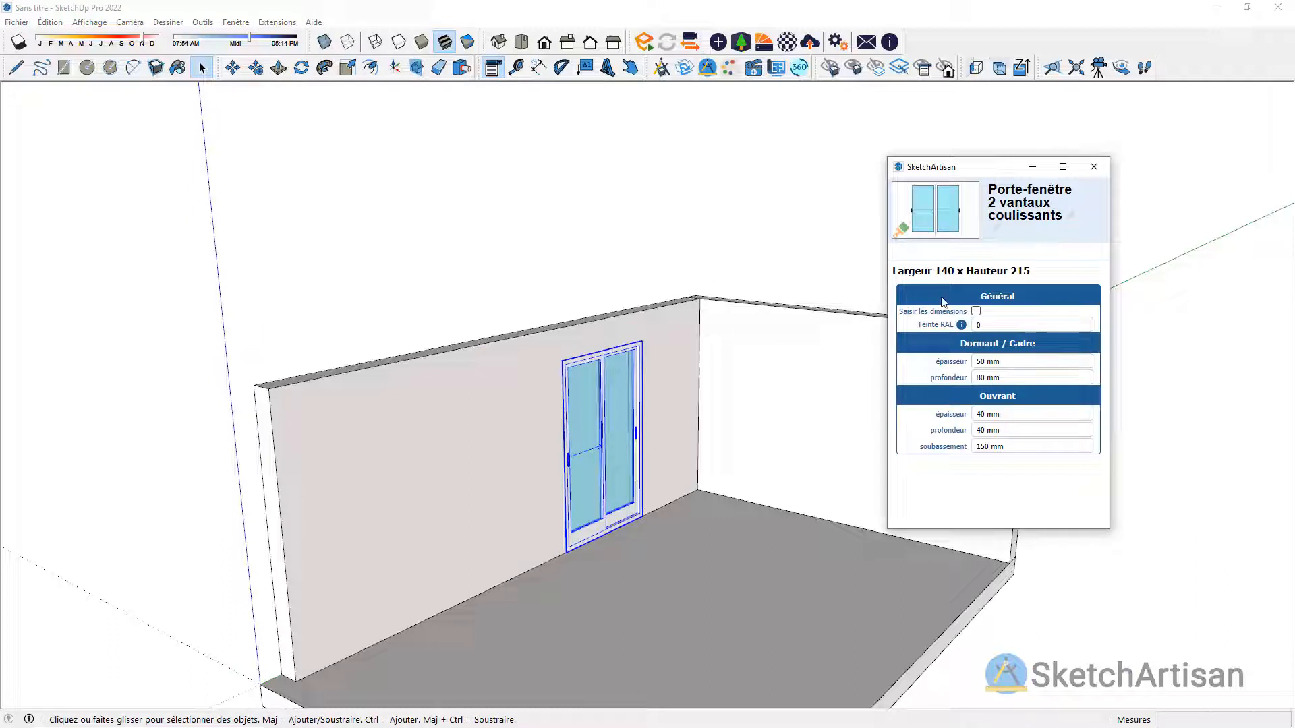
left_click(976, 312)
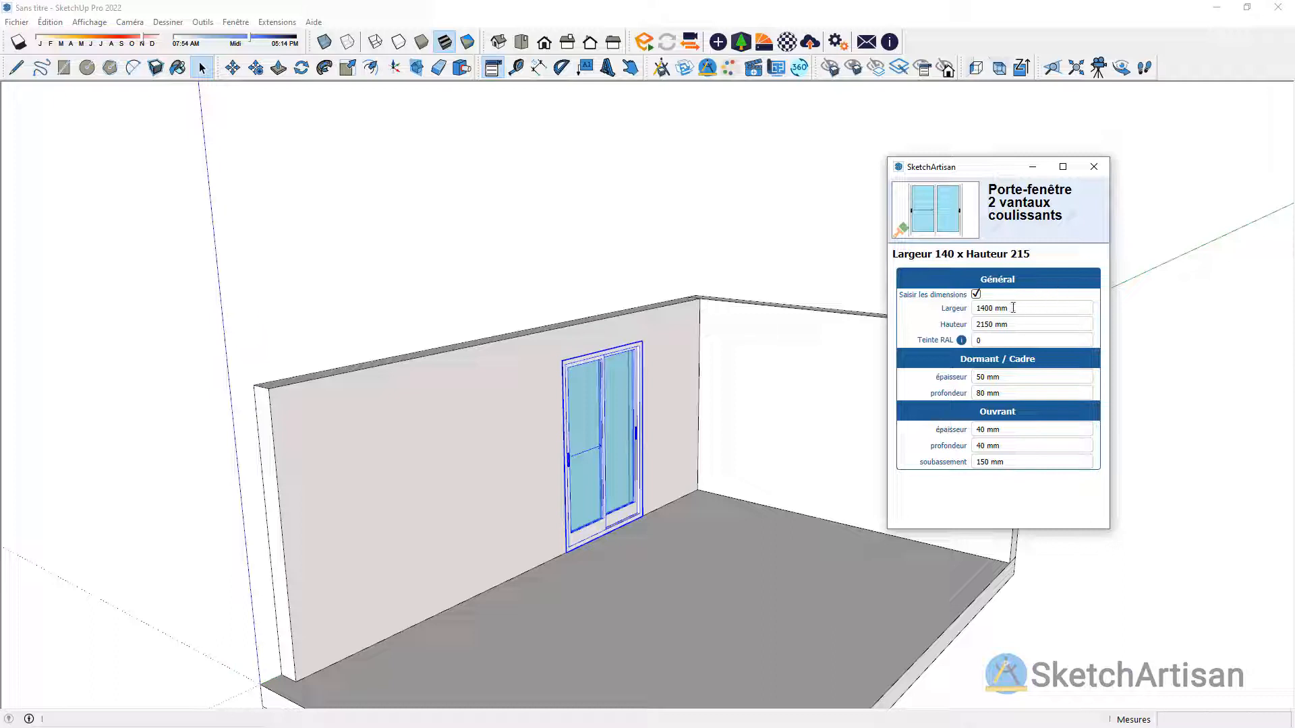
left_click_drag(1013, 307, 963, 309)
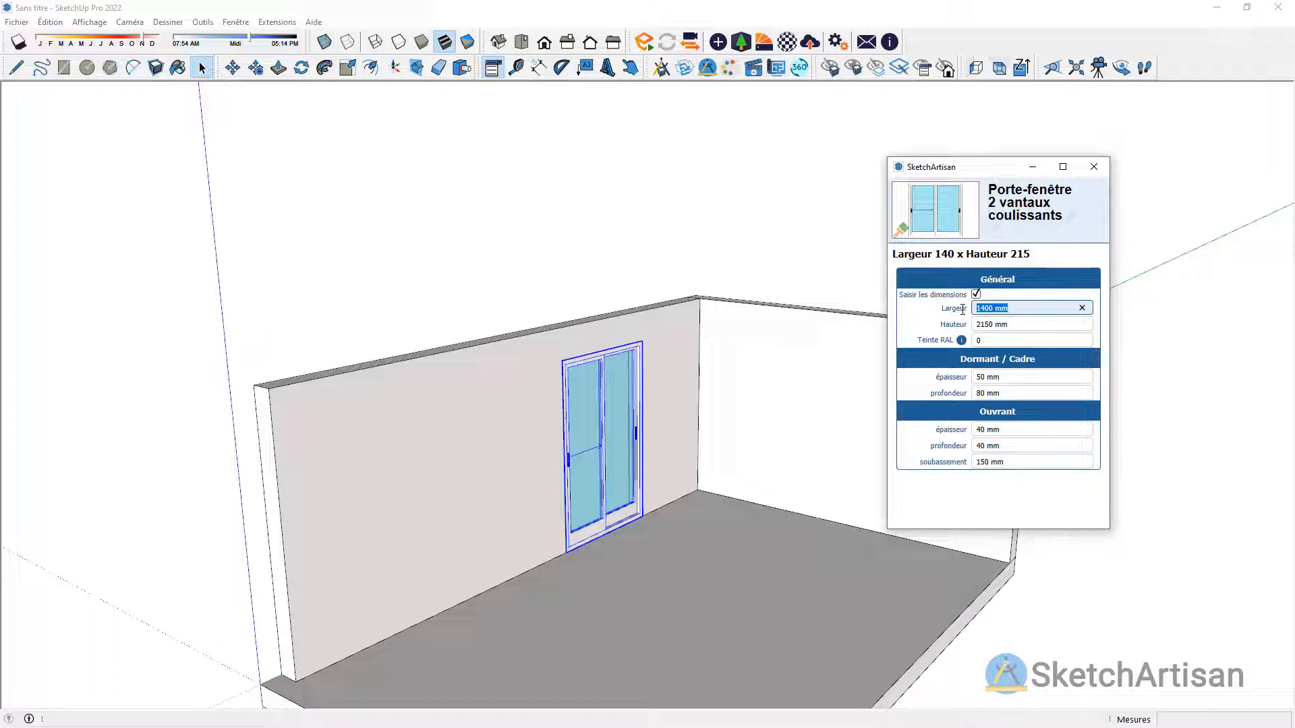
type("1600")
key("Return")
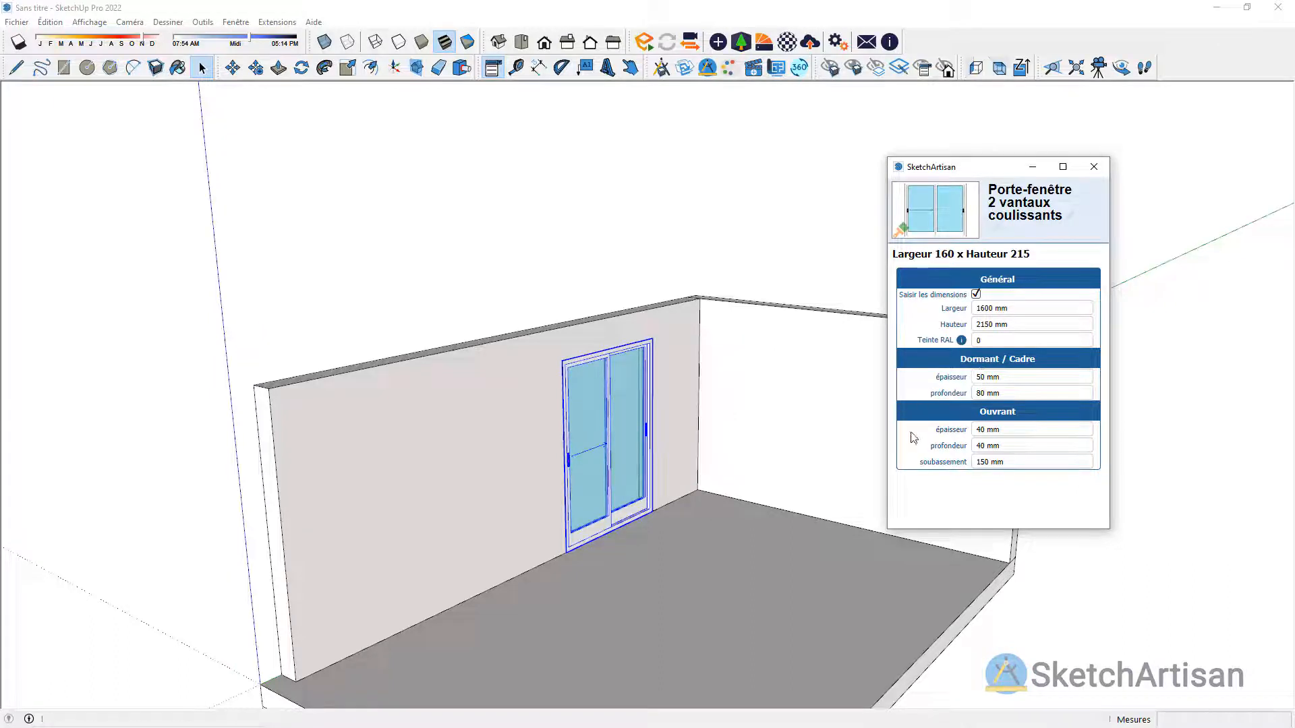
left_click(1094, 167)
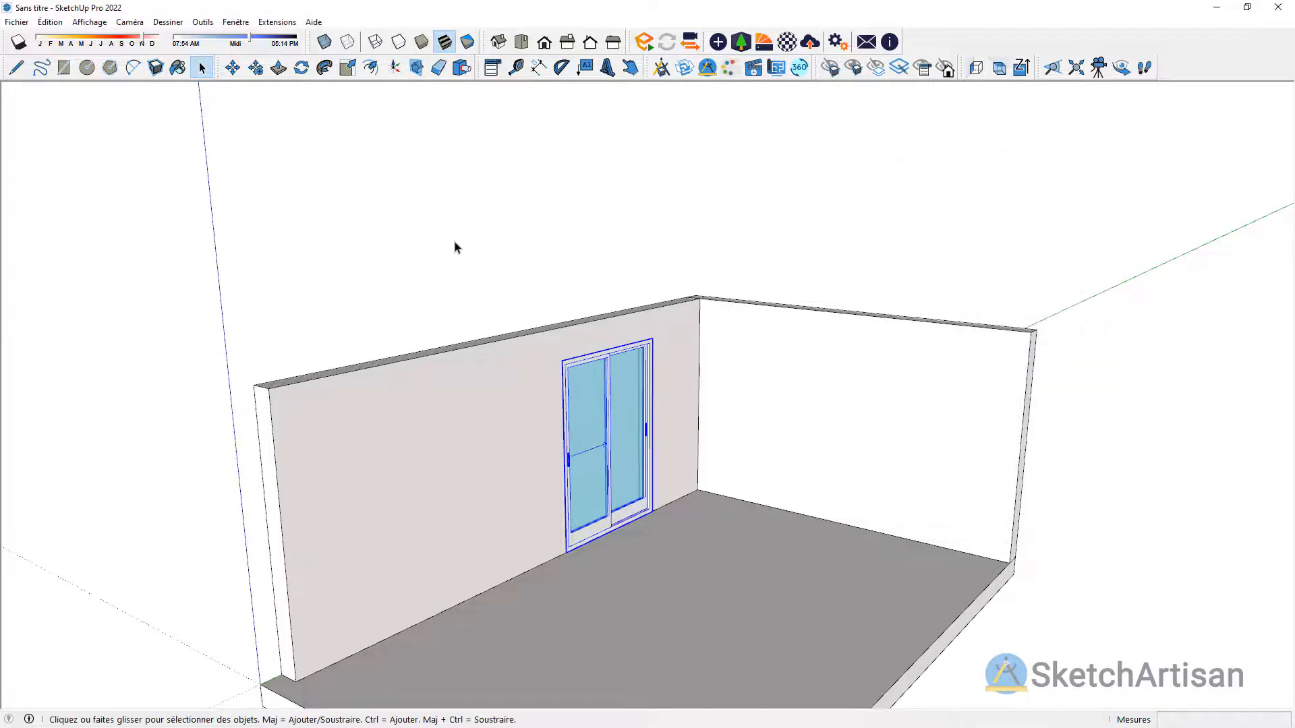
left_click(455, 247)
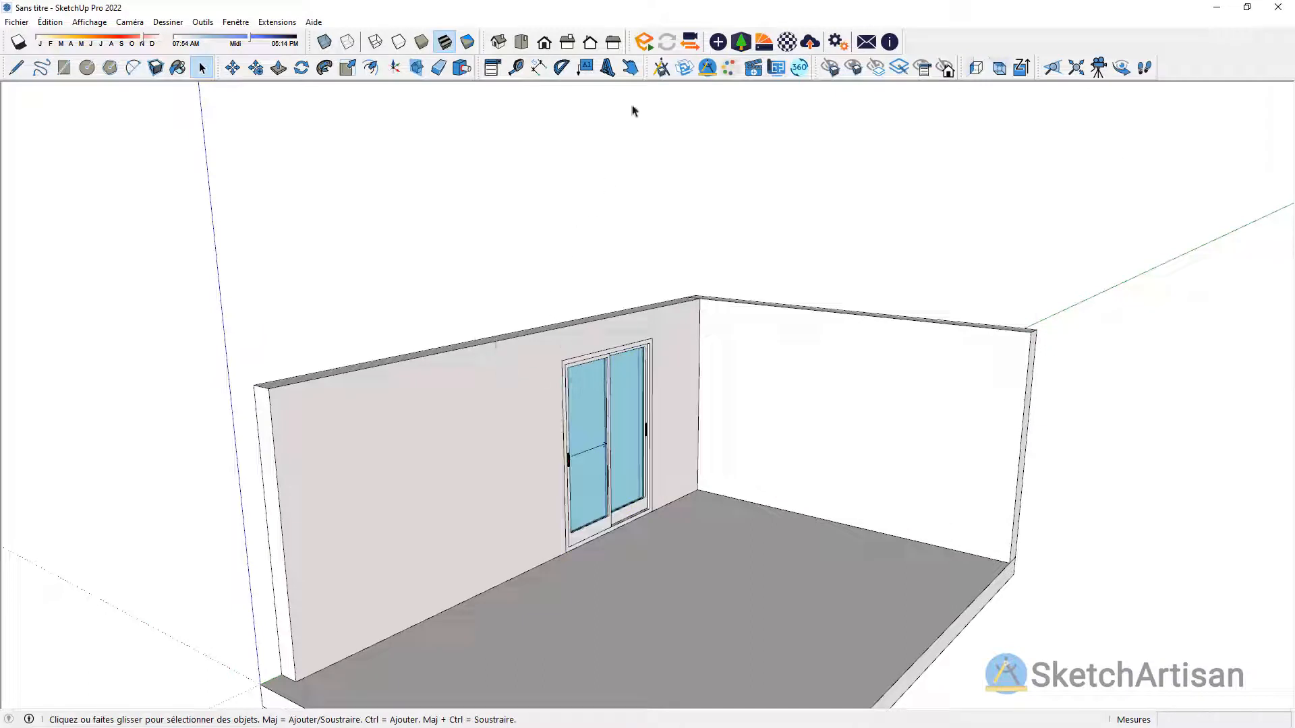
Step: Try out the sliding door's movement with the Interact tool, sliding the panels and returning them to their starting position
left_click(630, 67)
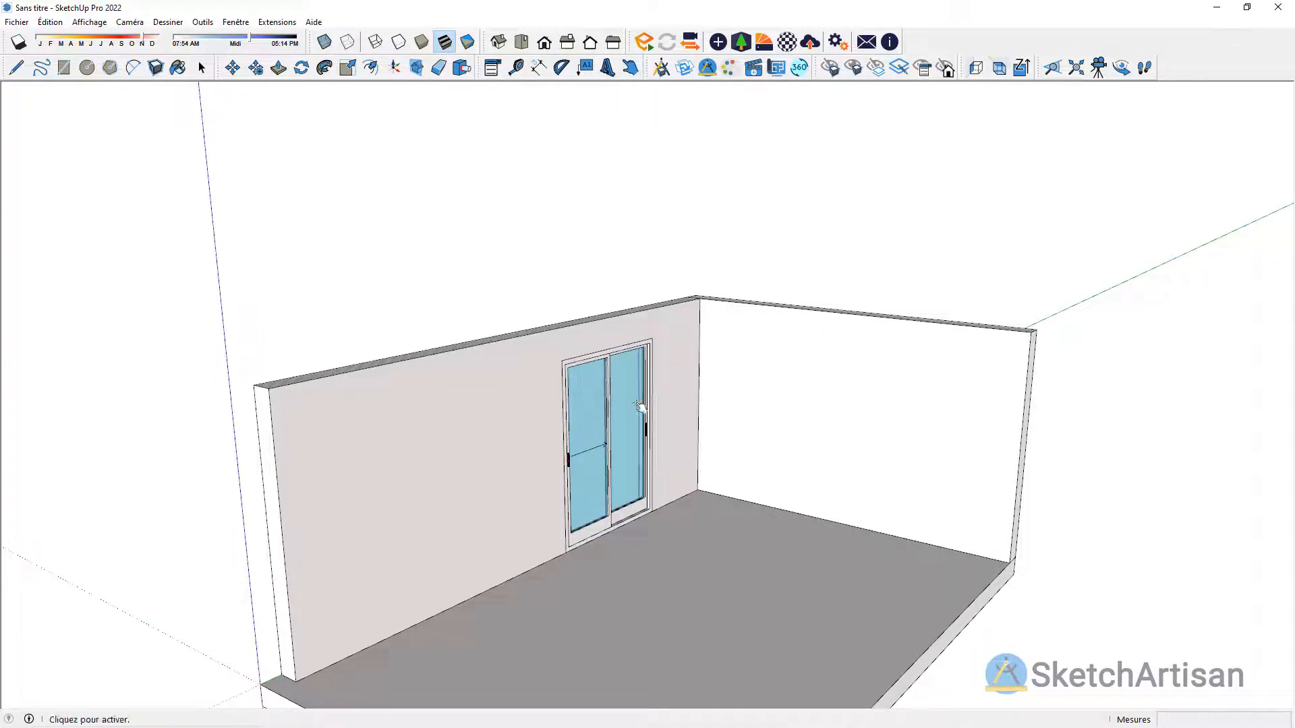
left_click(642, 405)
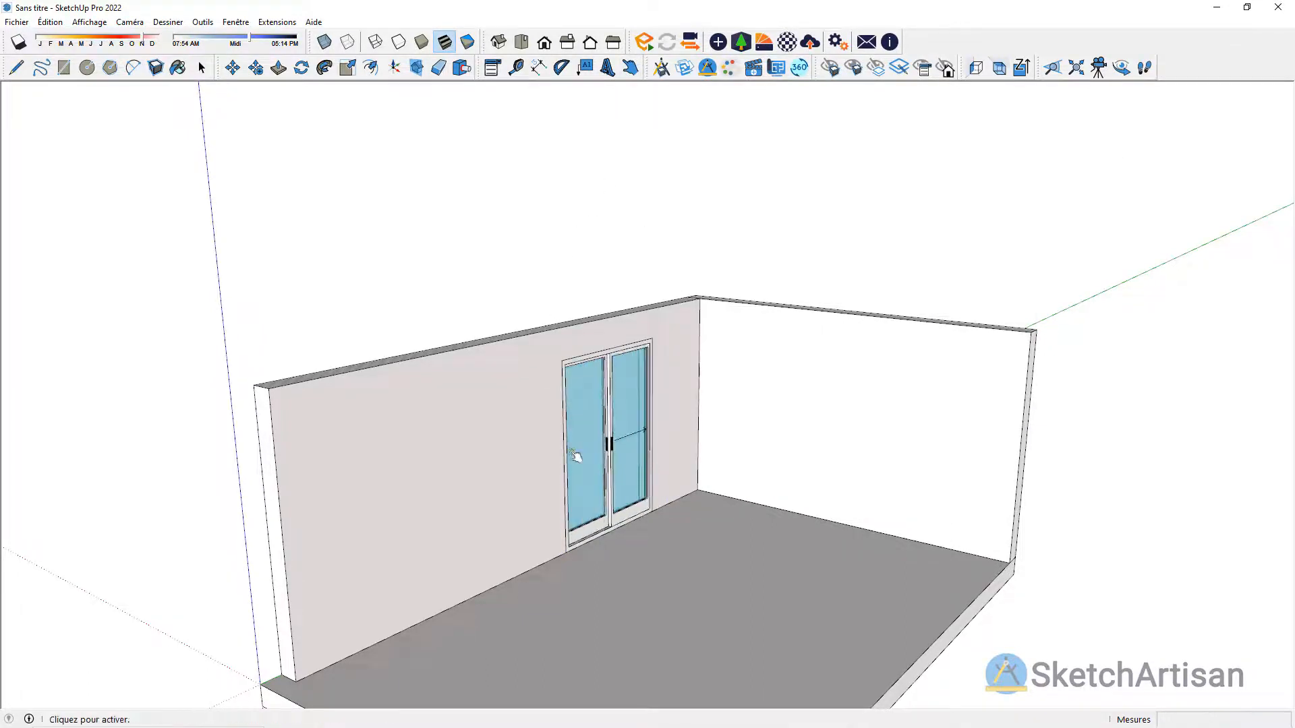
left_click(621, 461)
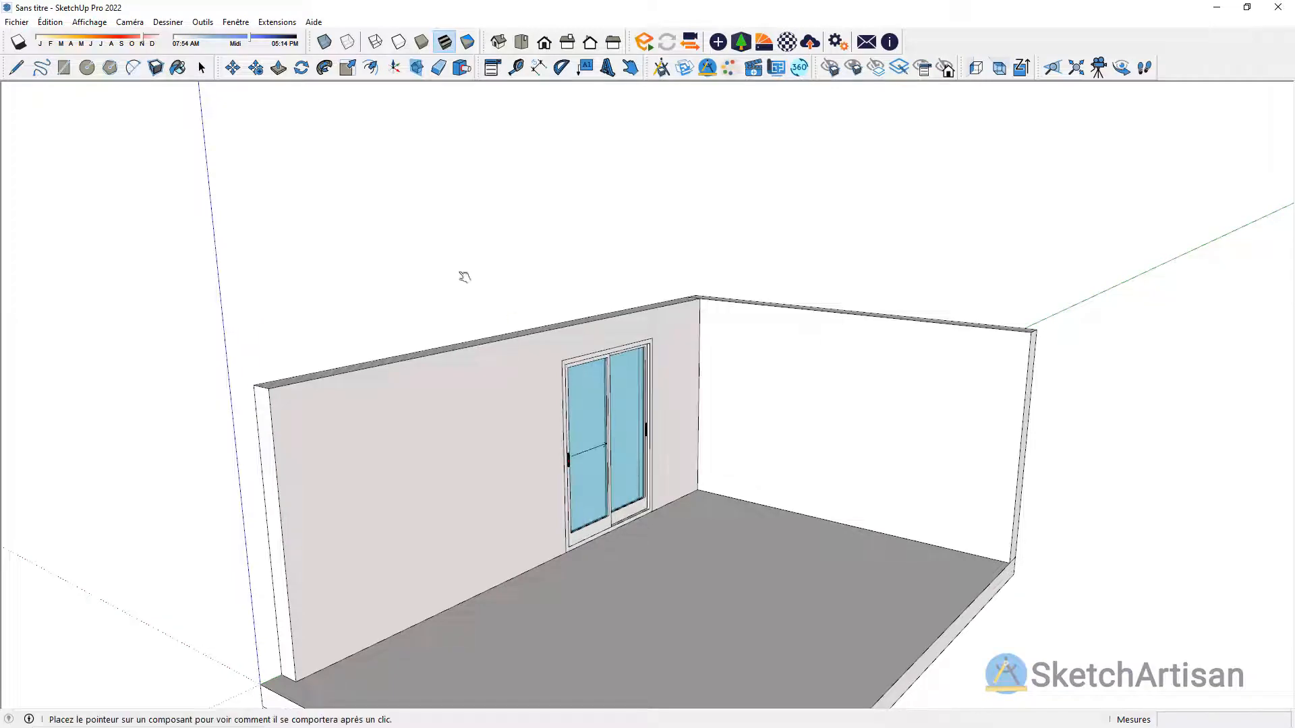
Step: Load the Chassis Fixe window from the Menuiseries catalogue and assign it to Archi Menuiserie
key("space")
key("o")
left_click_drag(349, 183, 1010, 186)
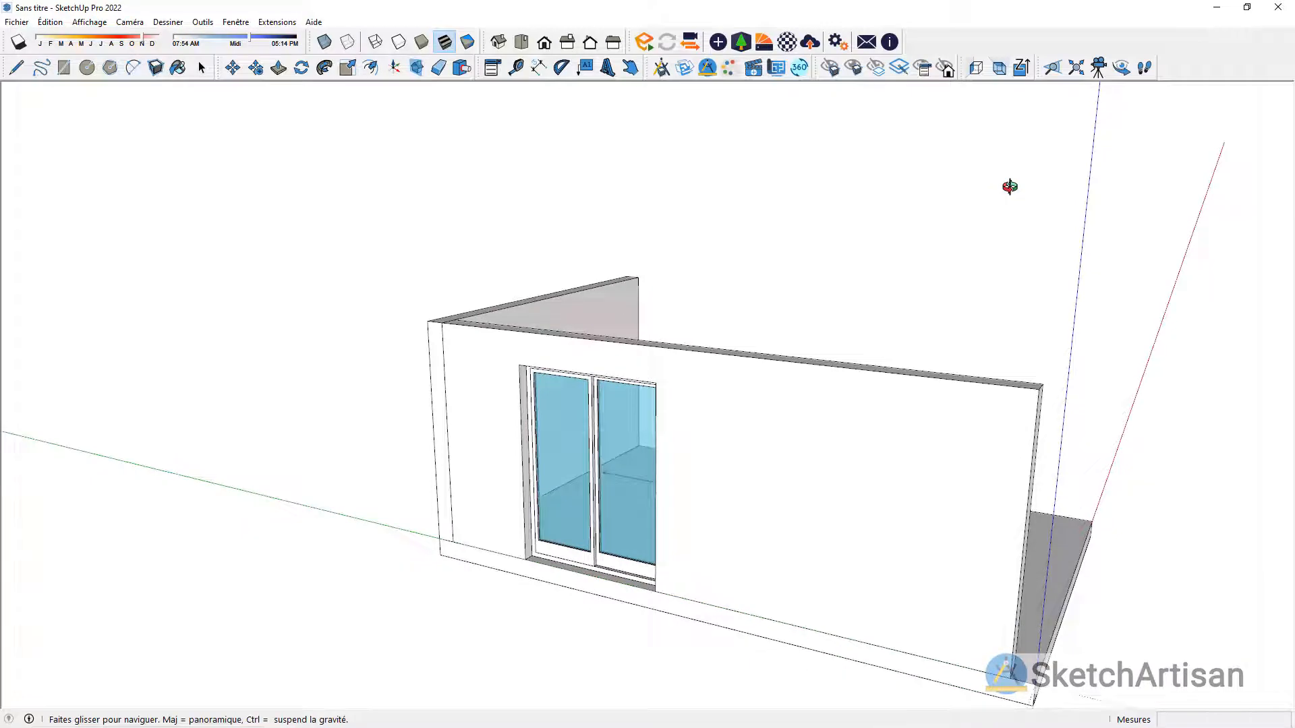
left_click_drag(991, 193, 408, 211)
key("space")
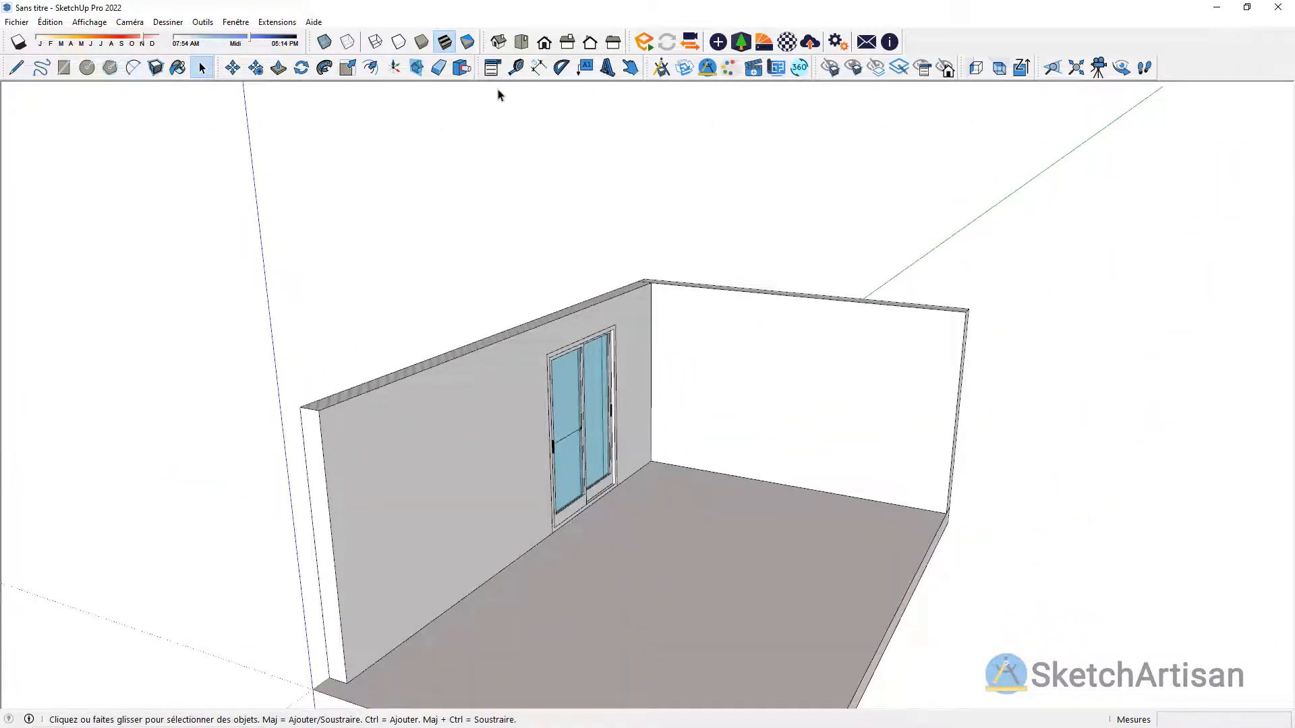
left_click(662, 69)
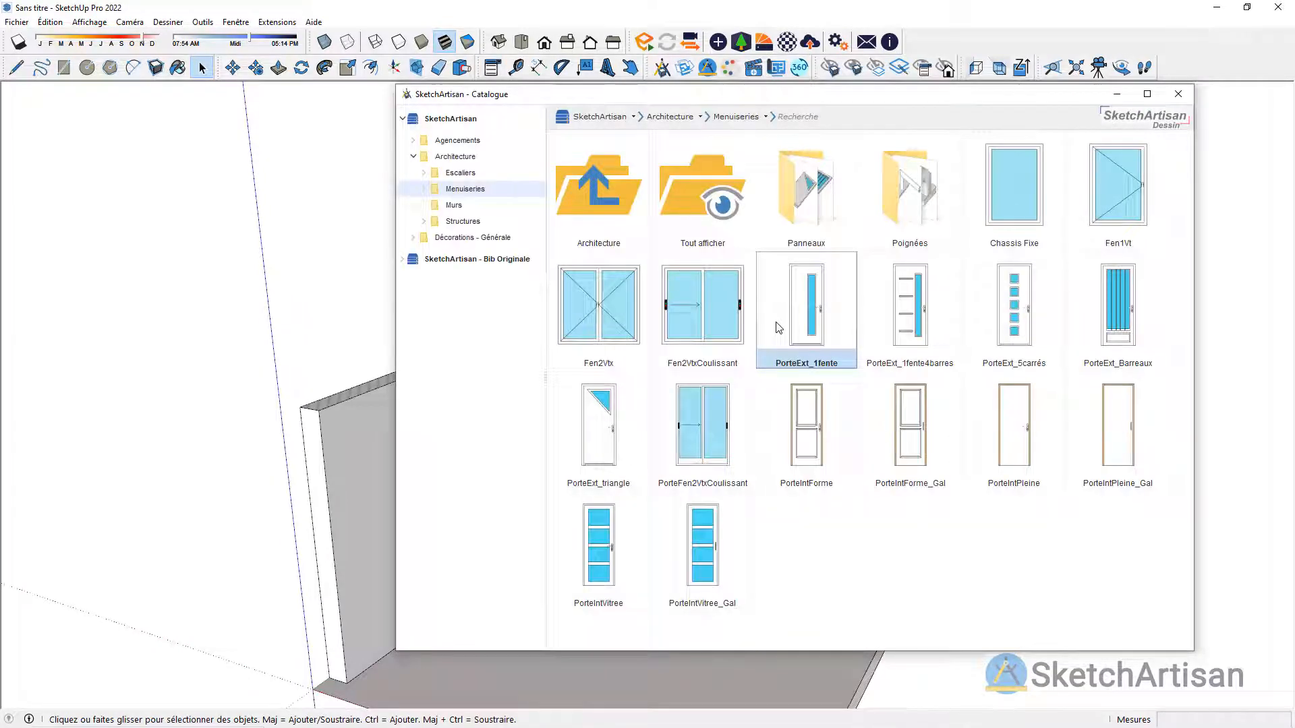
left_click(1009, 192)
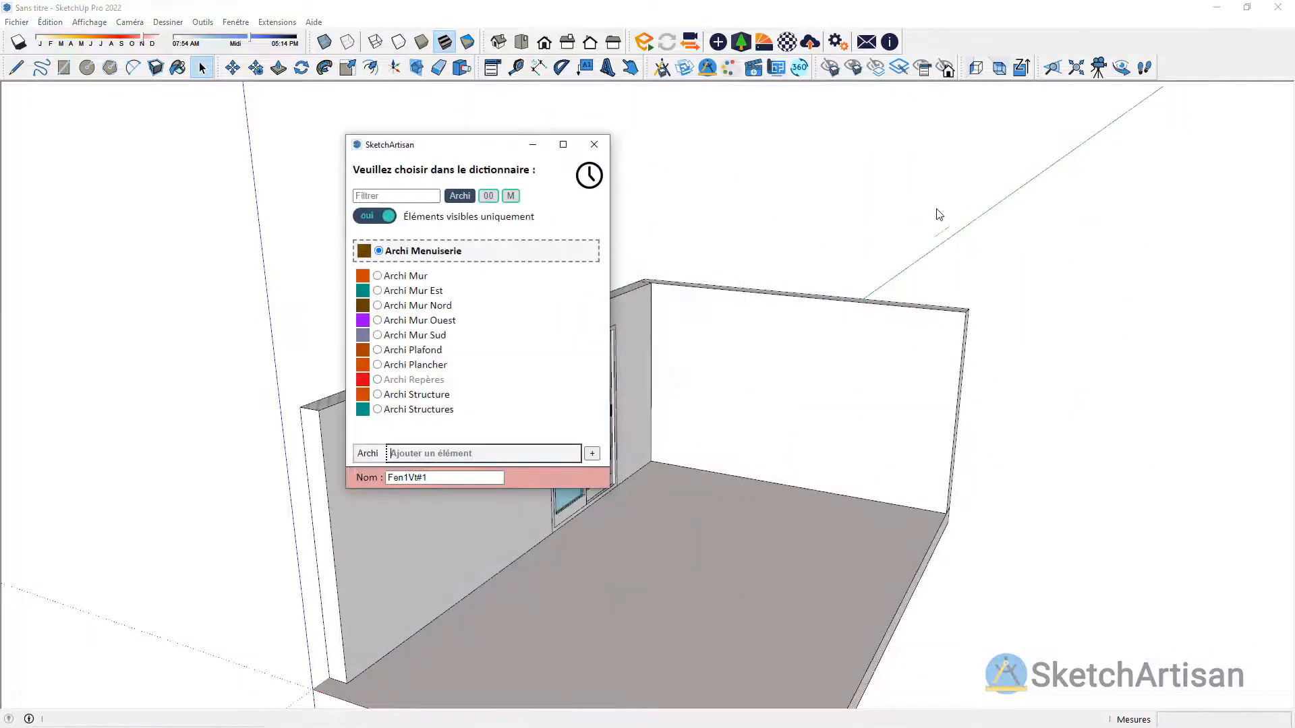
left_click(411, 256)
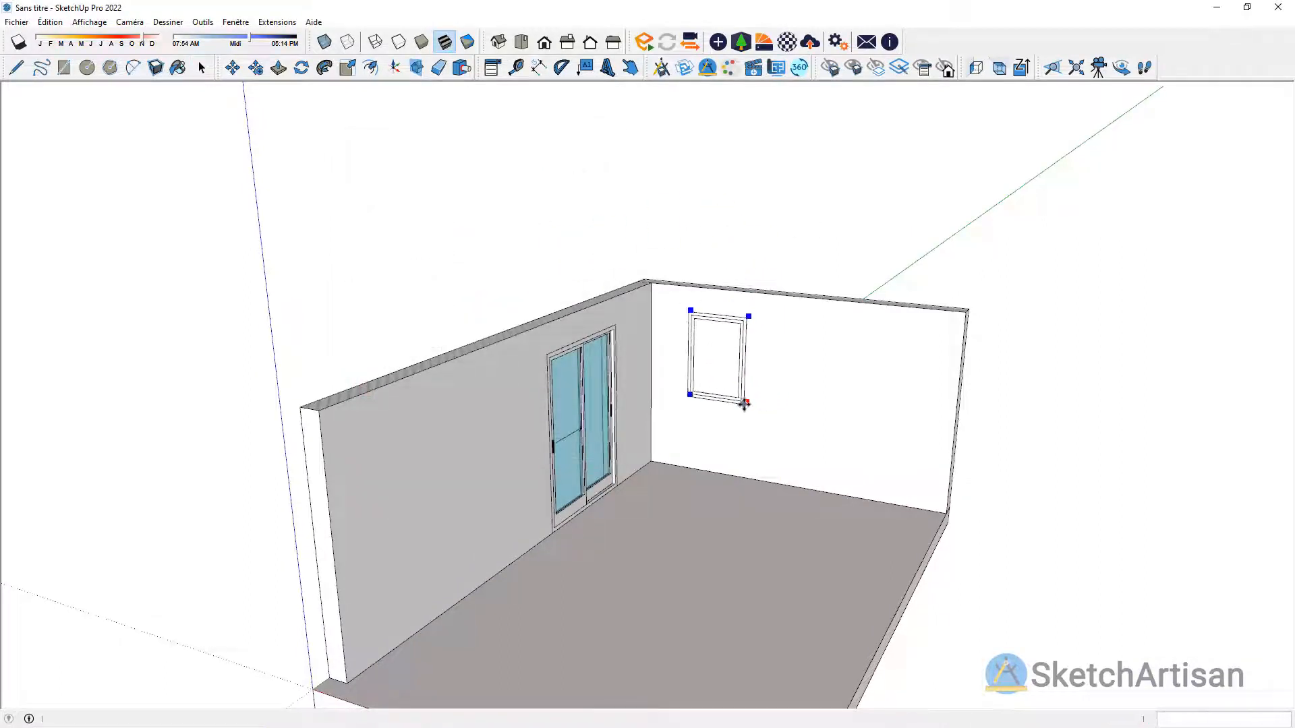
Step: Place the window by its lower left corner on the back wall, at a Z level of 900 mm and 700 mm from the sliding-door wall's corner
key("ctrl")
key("ctrl")
key("ctrl")
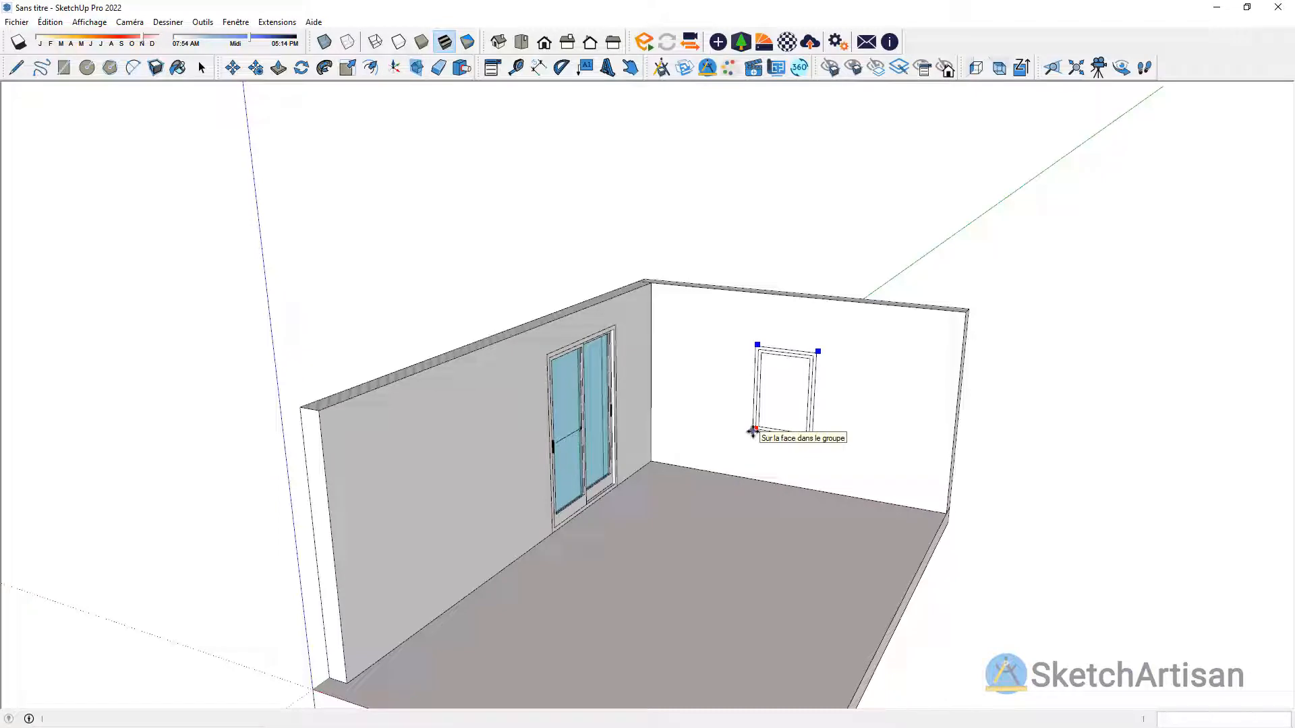
left_click(1021, 67)
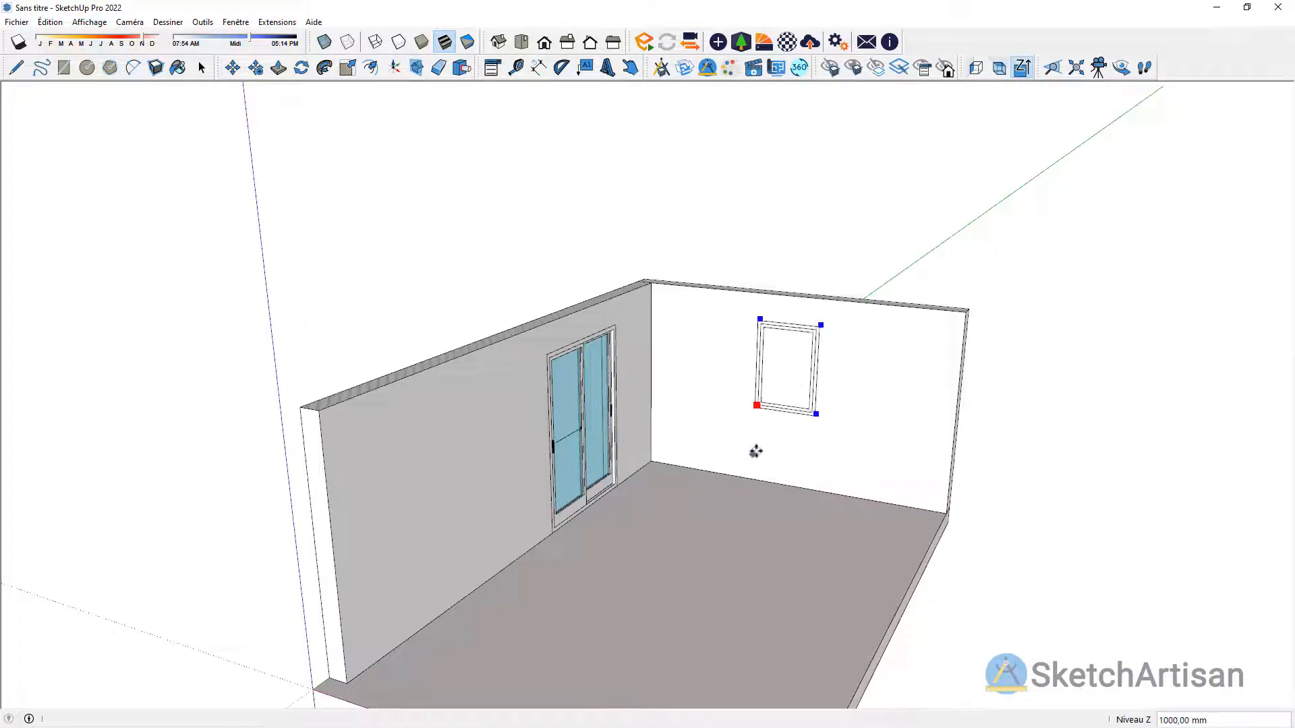
type("900")
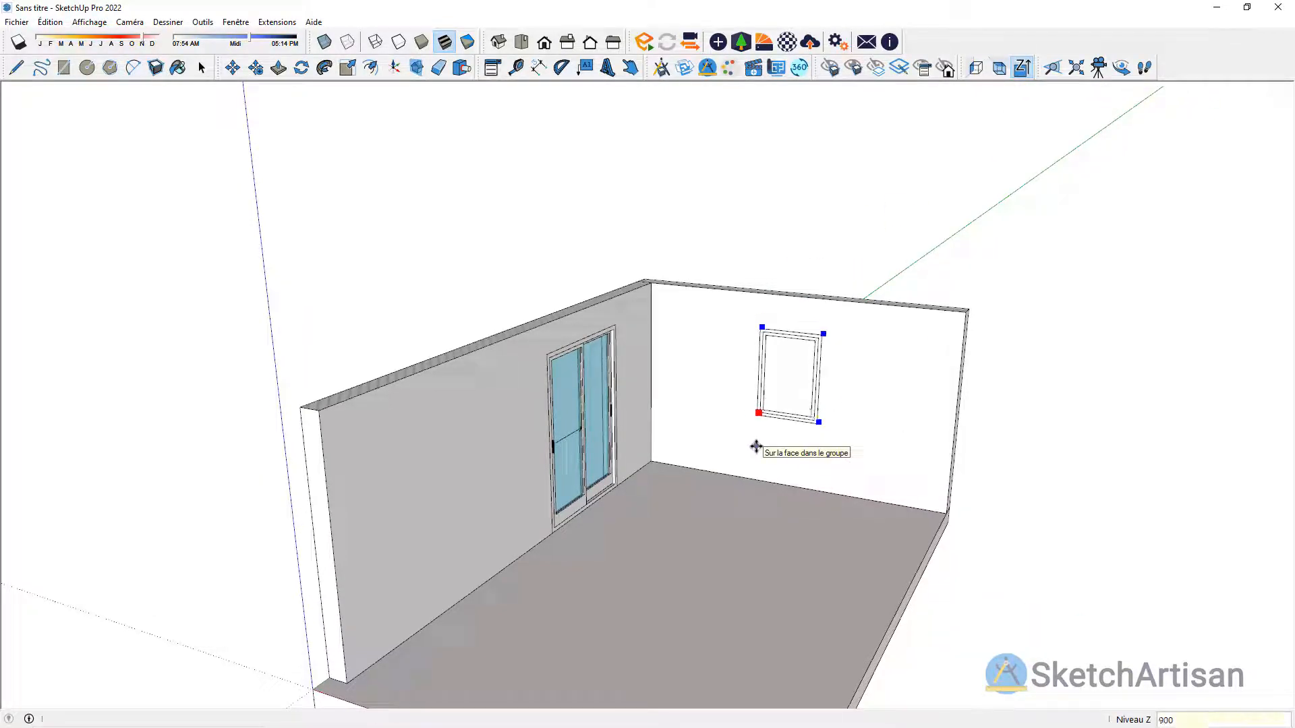
left_click(652, 423)
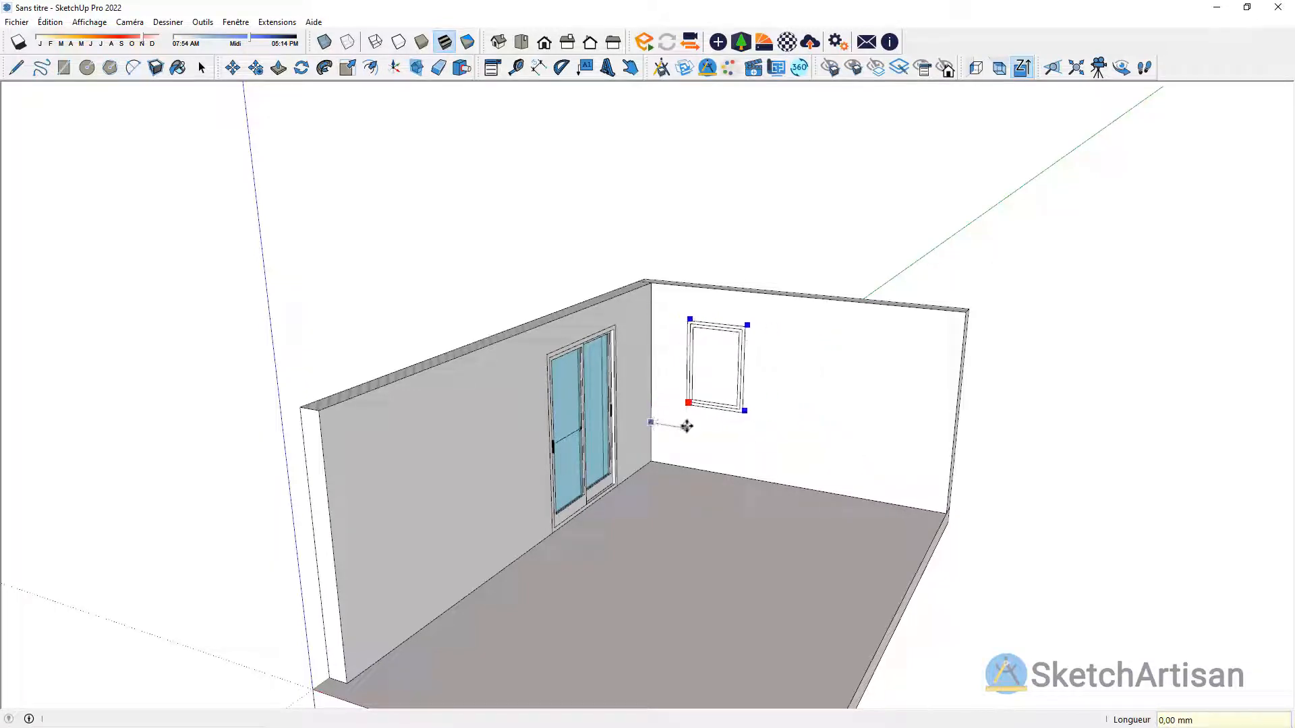
type("700")
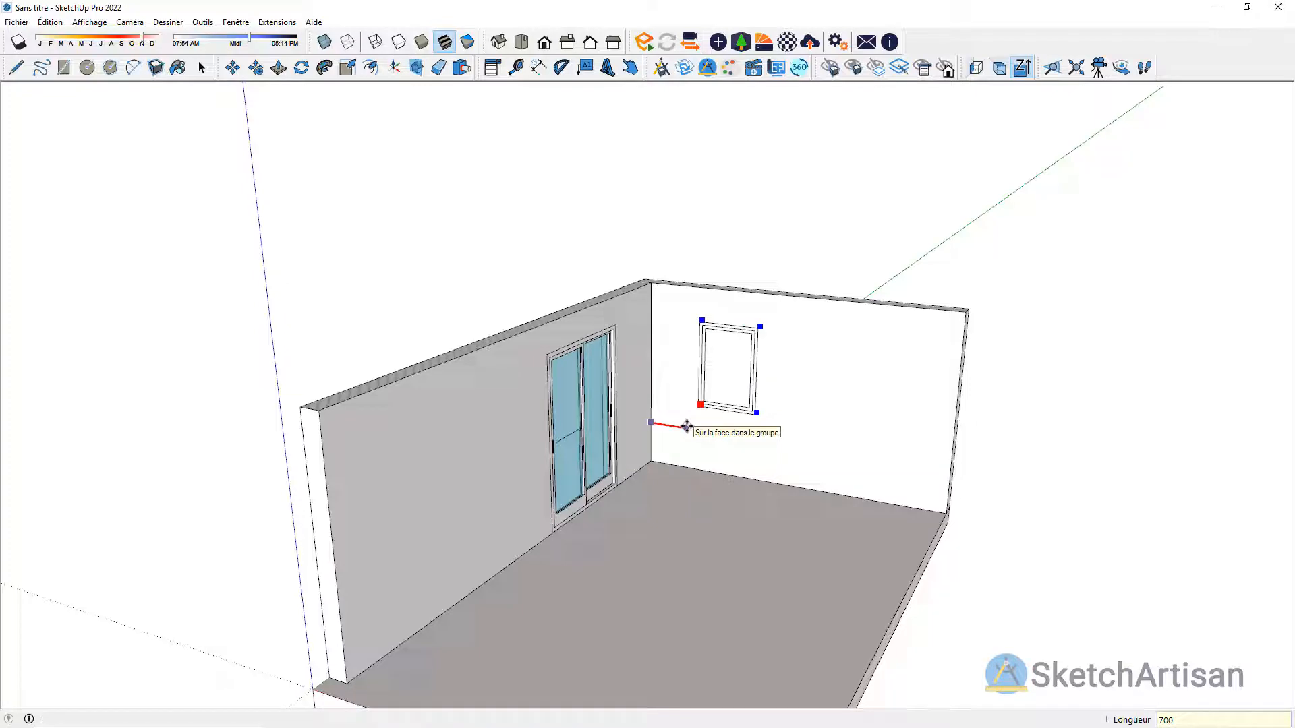
key("Return")
Step: Stretch the fixed window horizontally to about 1688 mm wide with the Scale tool
key("s")
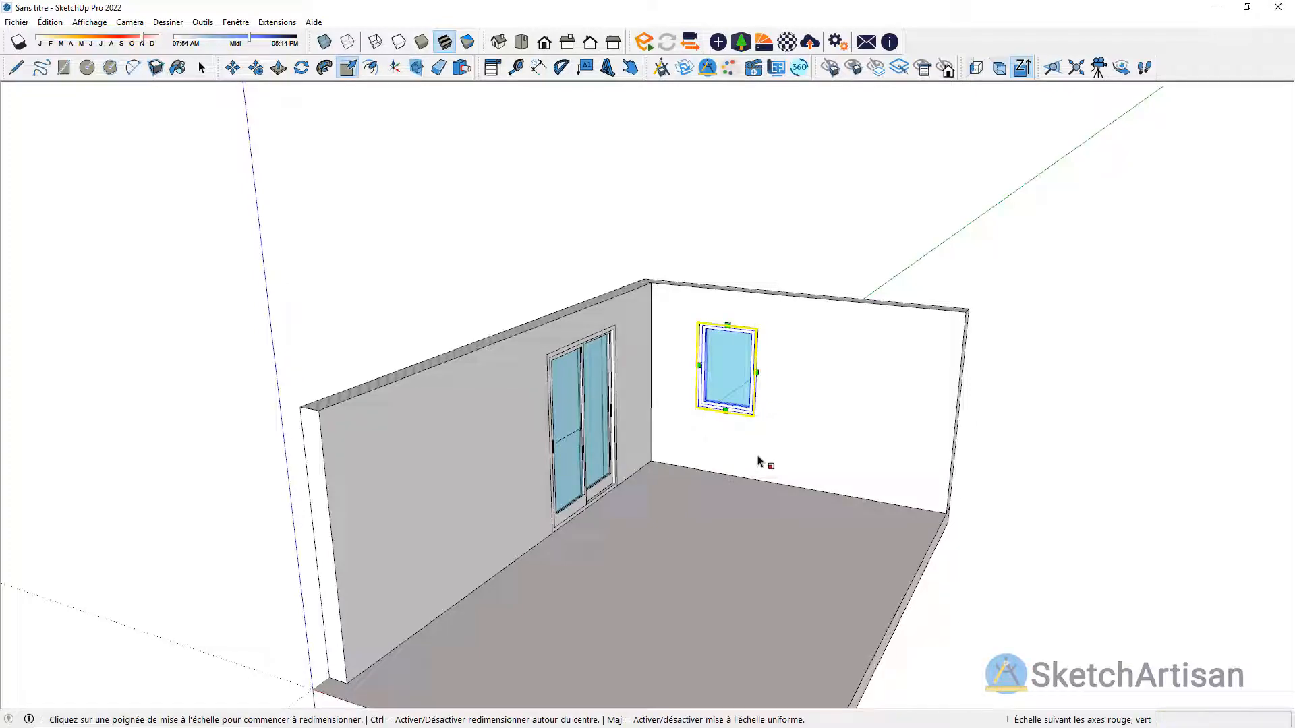
left_click(757, 372)
left_click(823, 390)
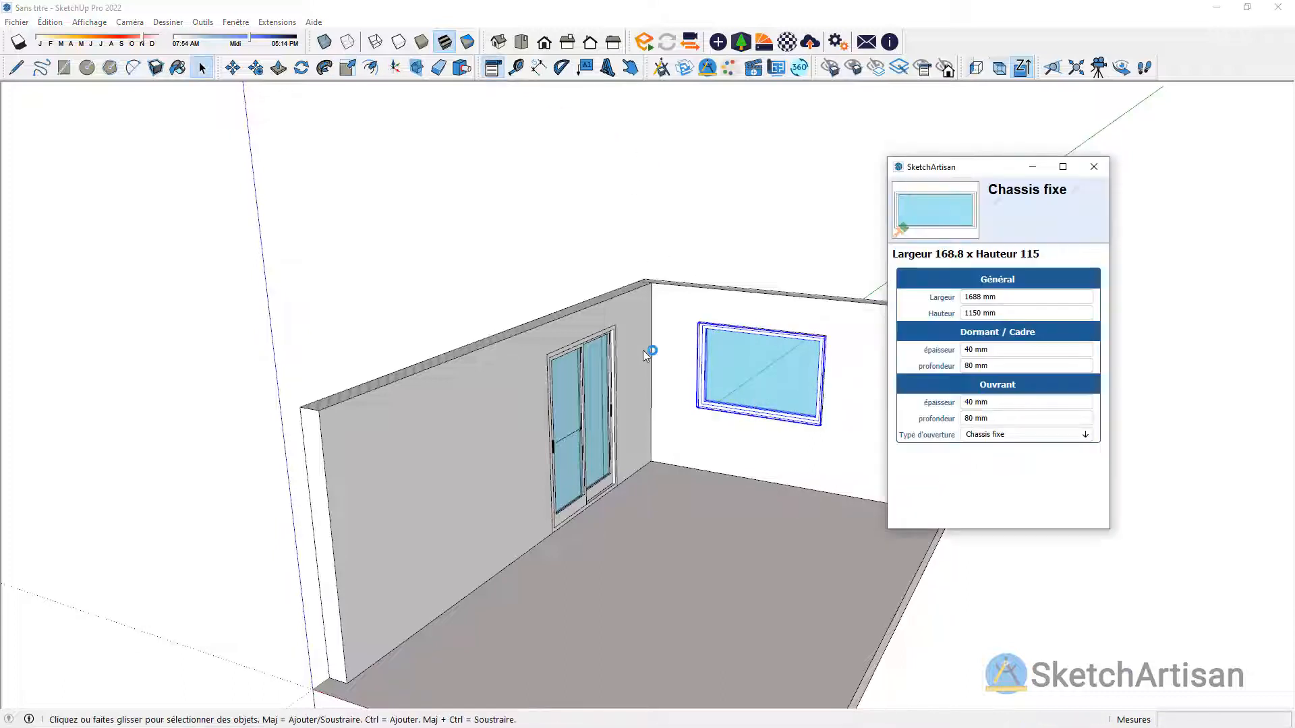
Step: Set the fixed window's height to 1000 mm and its width to 2400 mm in its options, then deselect it
triple_click(991, 312)
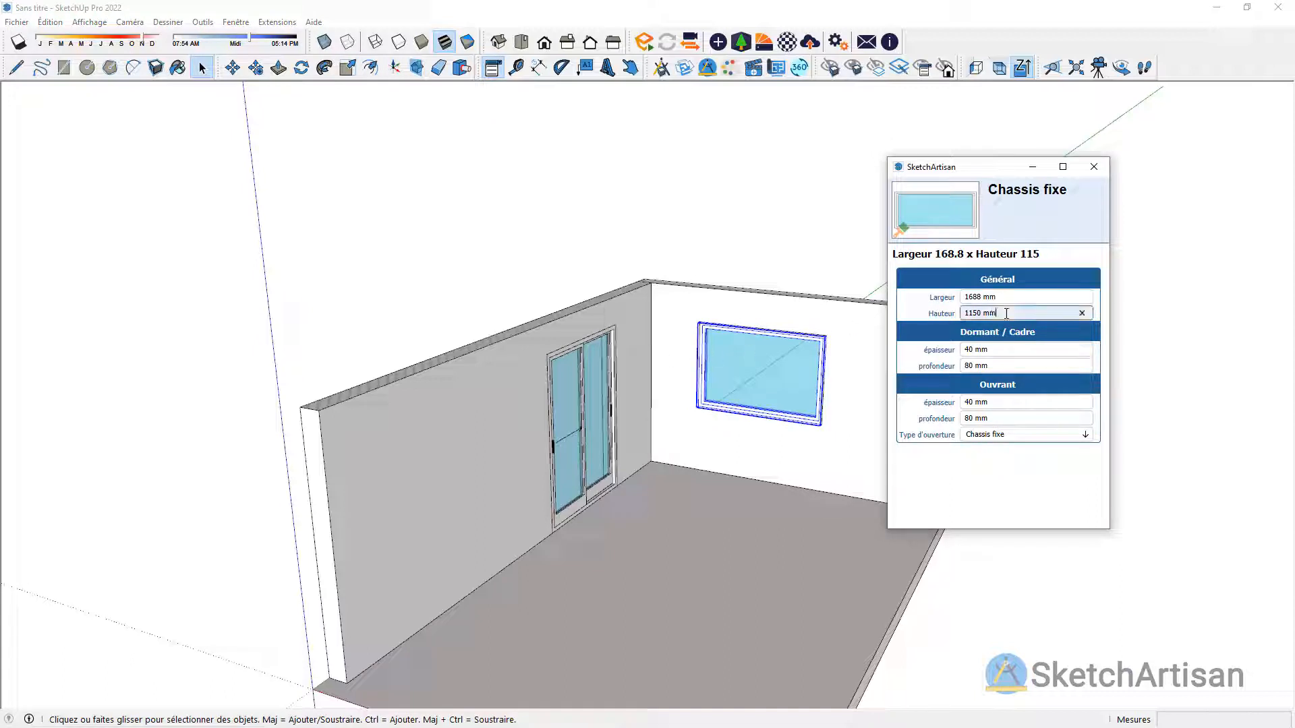
type("1000")
left_click(1006, 296)
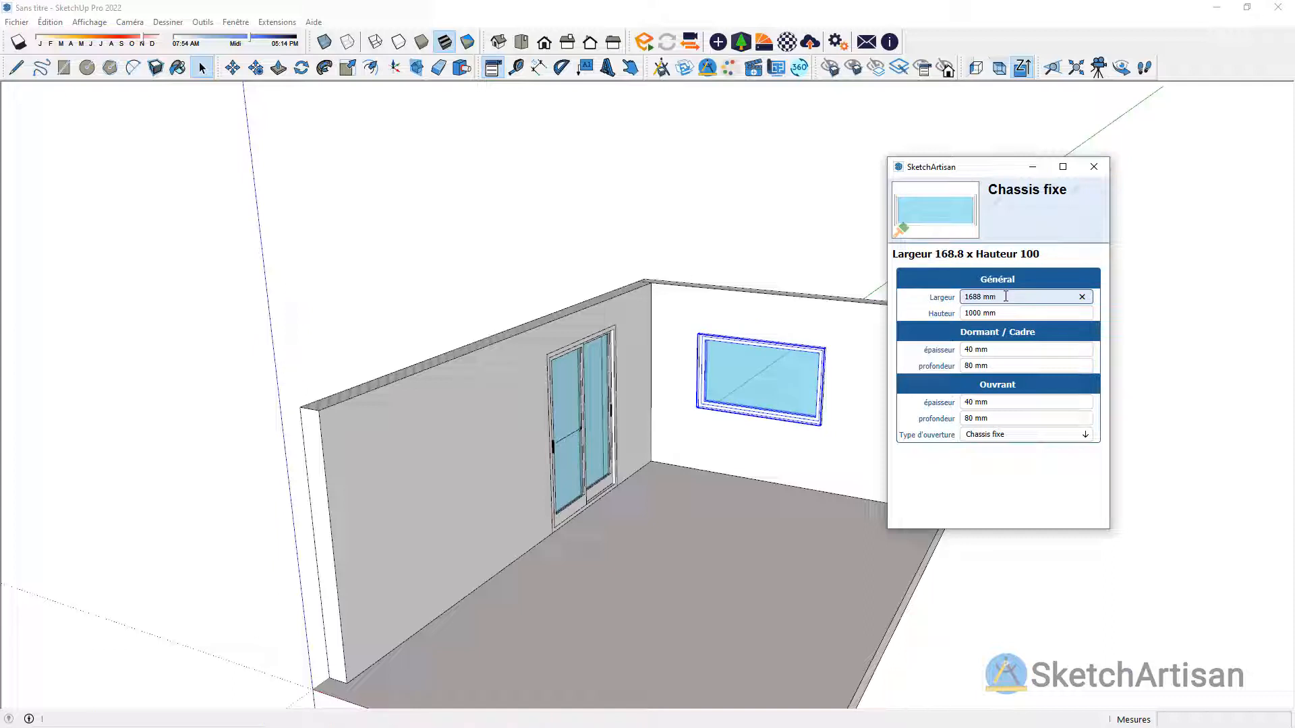
triple_click(1005, 297)
type("2400")
left_click(1011, 311)
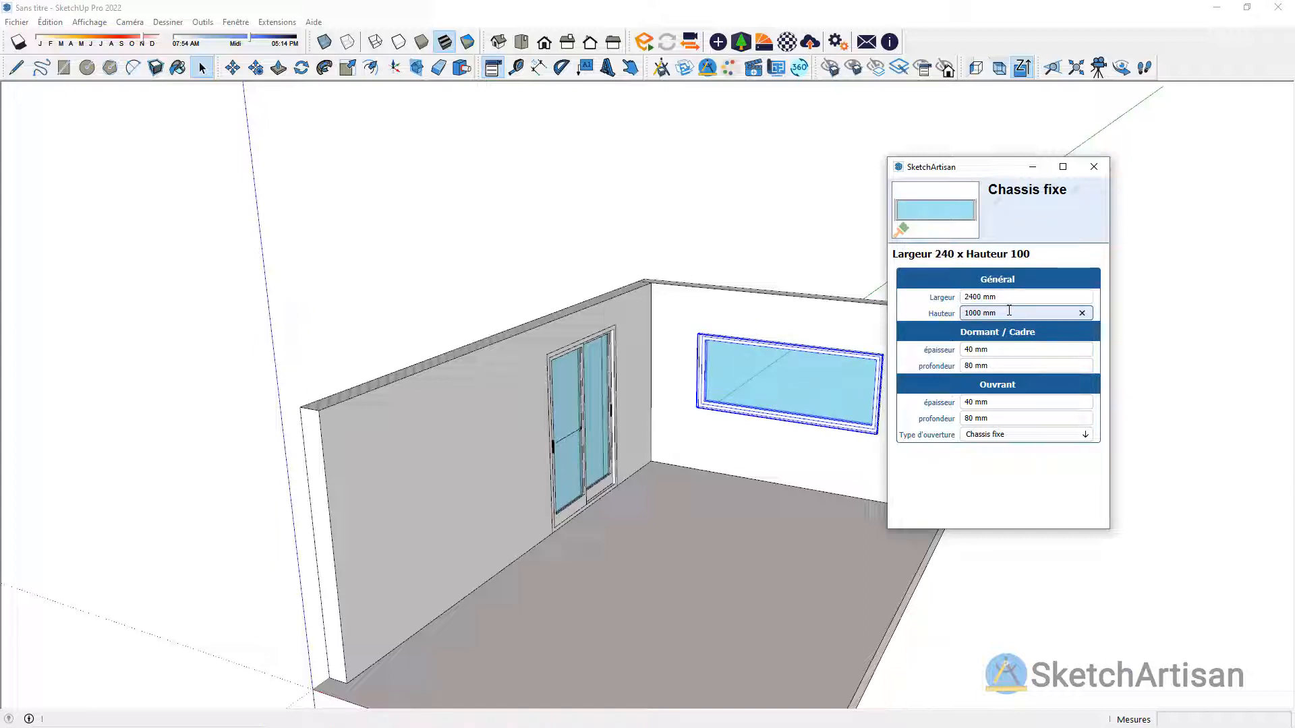
left_click(1094, 166)
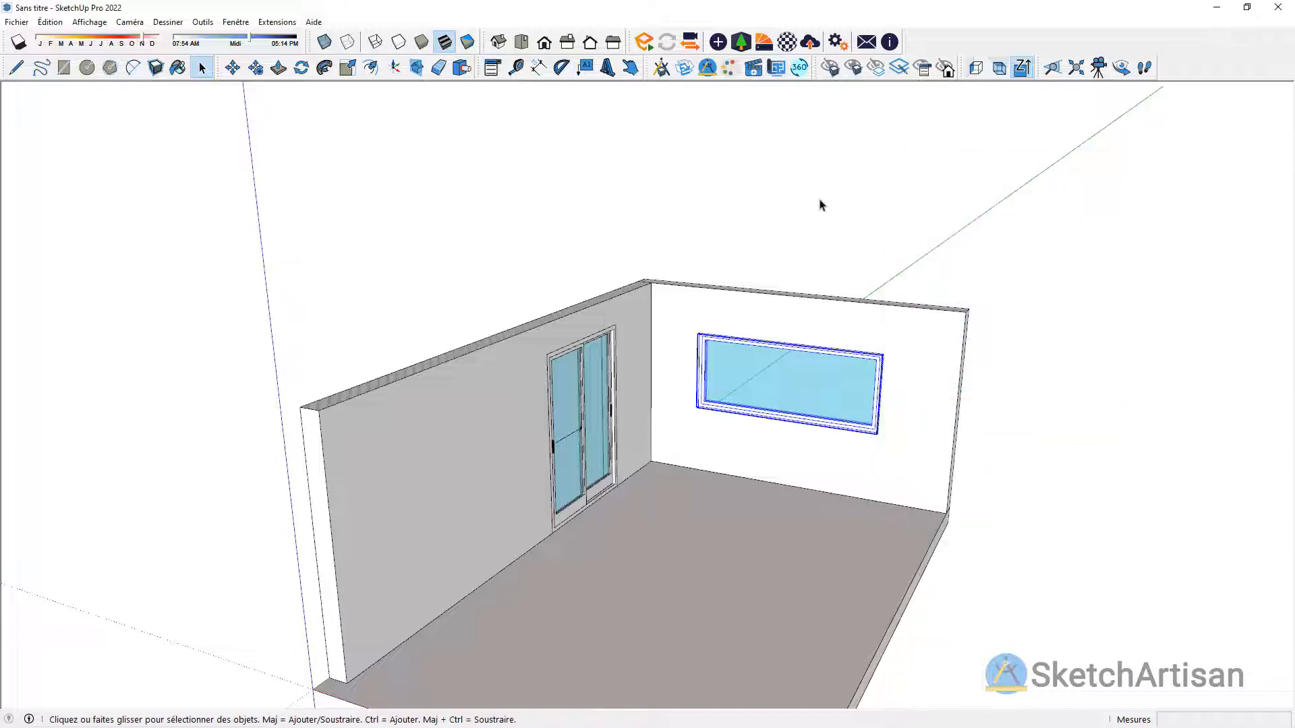
left_click(821, 204)
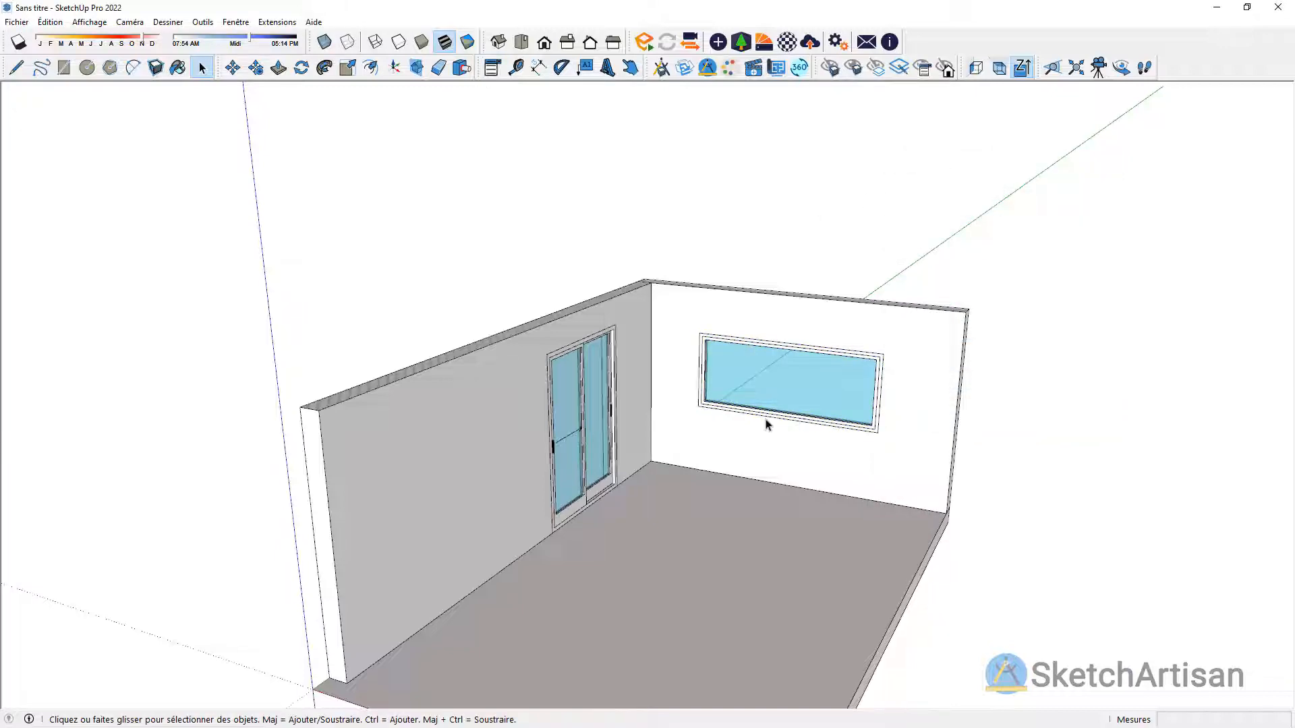
Step: Insert the custom Poutre beam from the Sur-mesure structures as Archi Structure, at the top of the window wall in the room's back corner
scroll(766, 425, "up", 3)
middle_click_drag(766, 424, 758, 365)
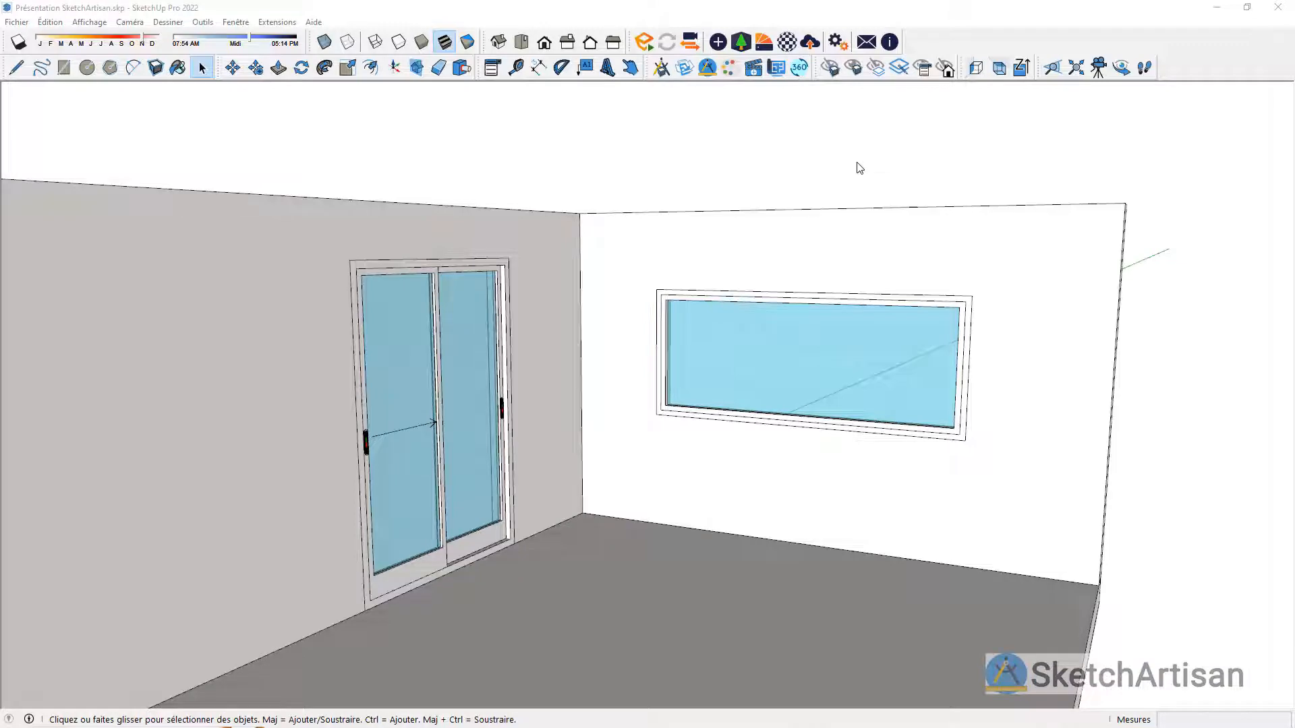
middle_click_drag(849, 159, 808, 196)
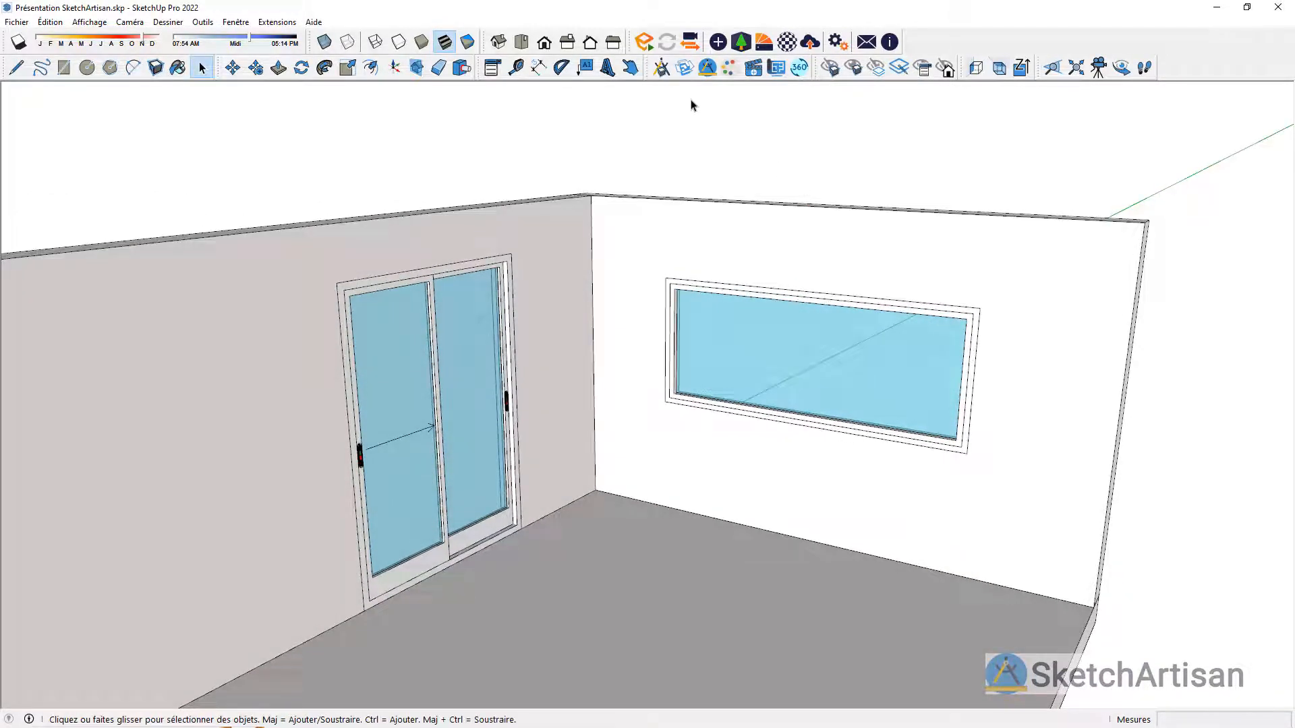
left_click(660, 68)
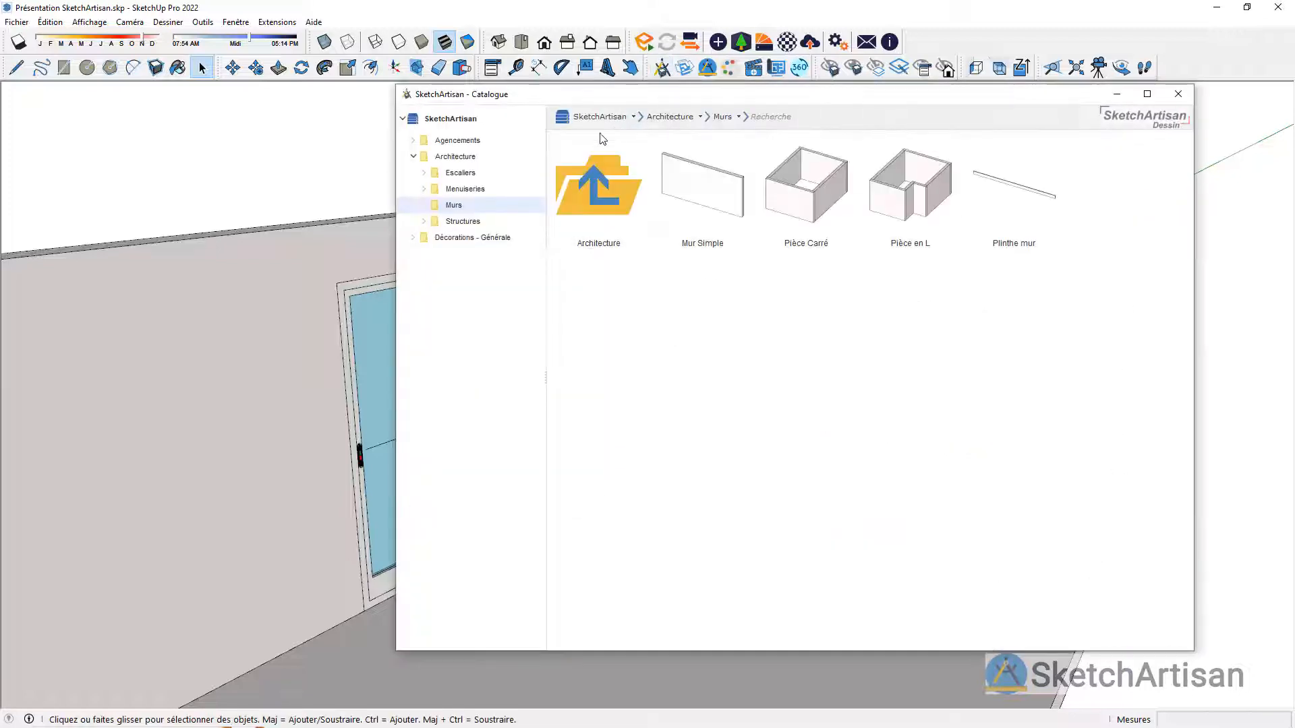
left_click(468, 223)
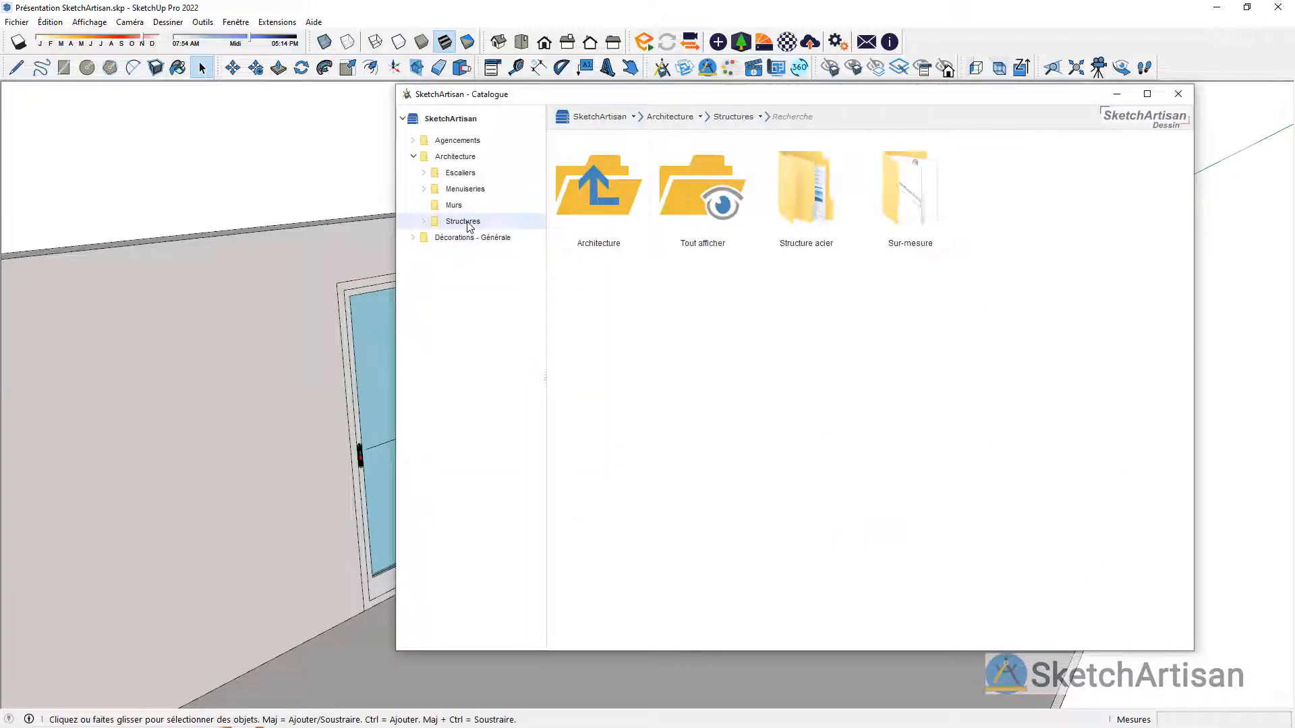
double_click(903, 223)
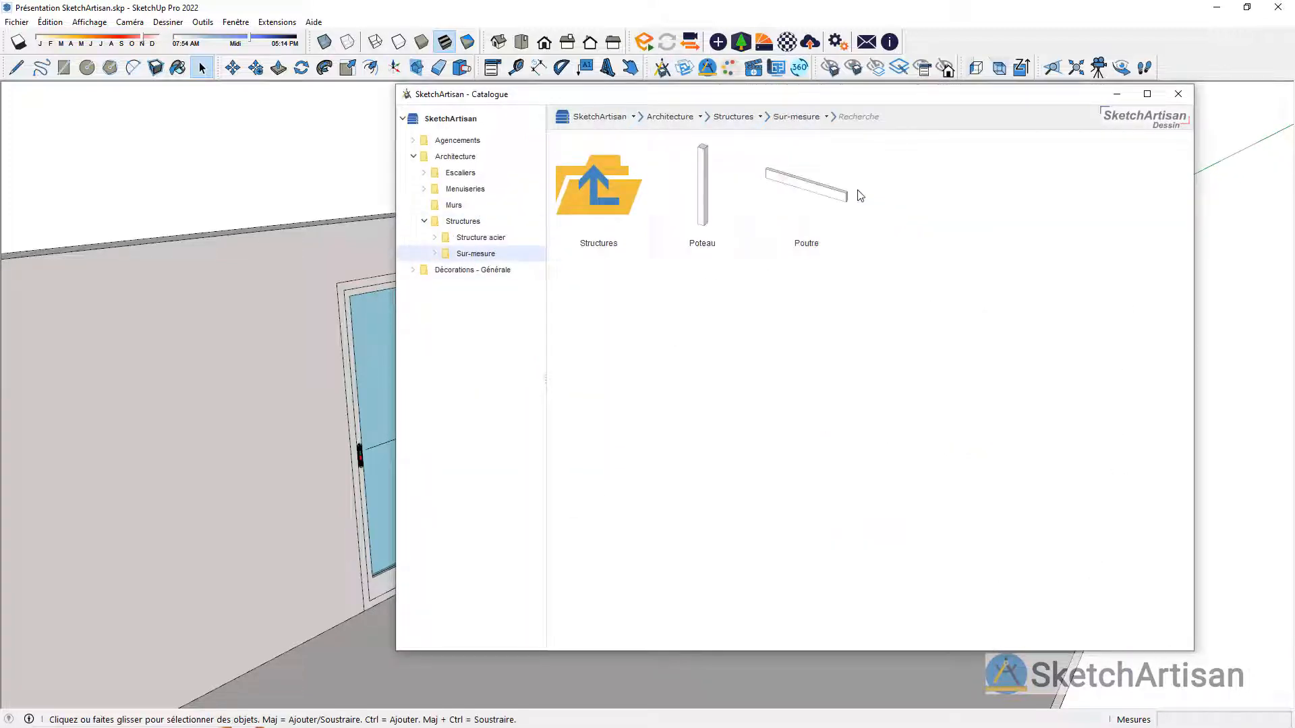
double_click(823, 192)
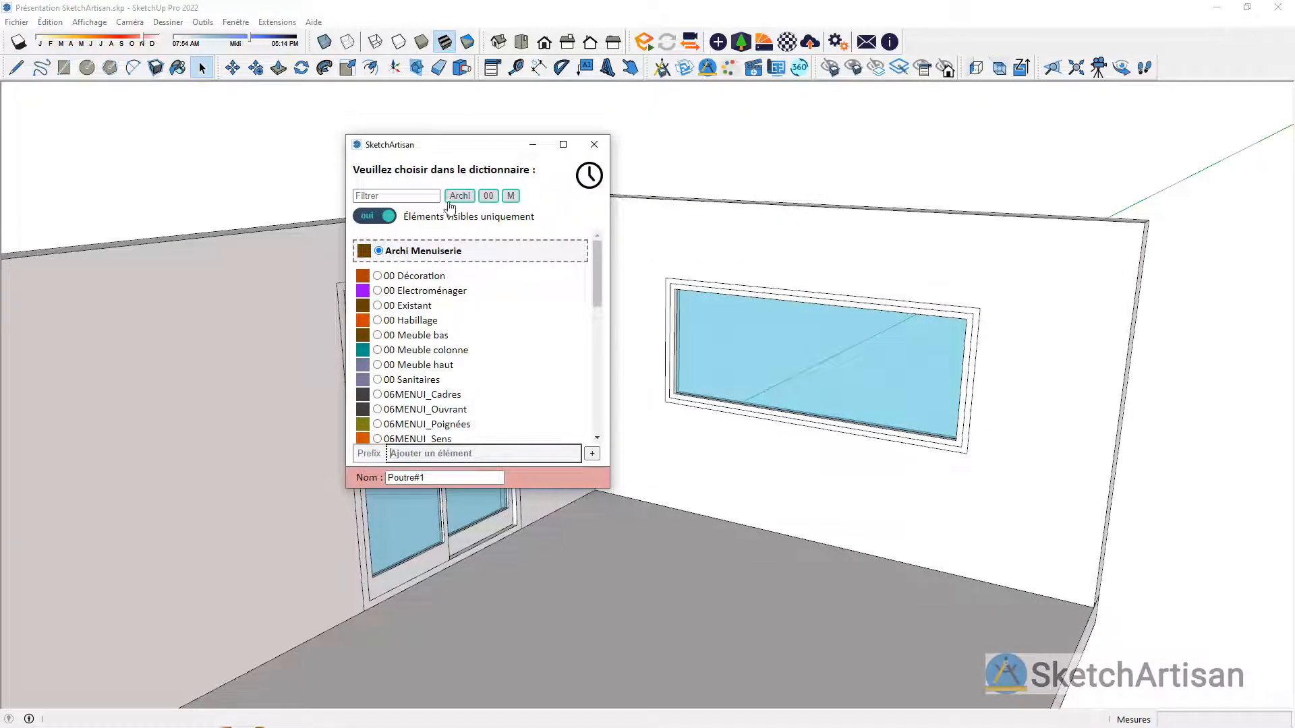
left_click(461, 196)
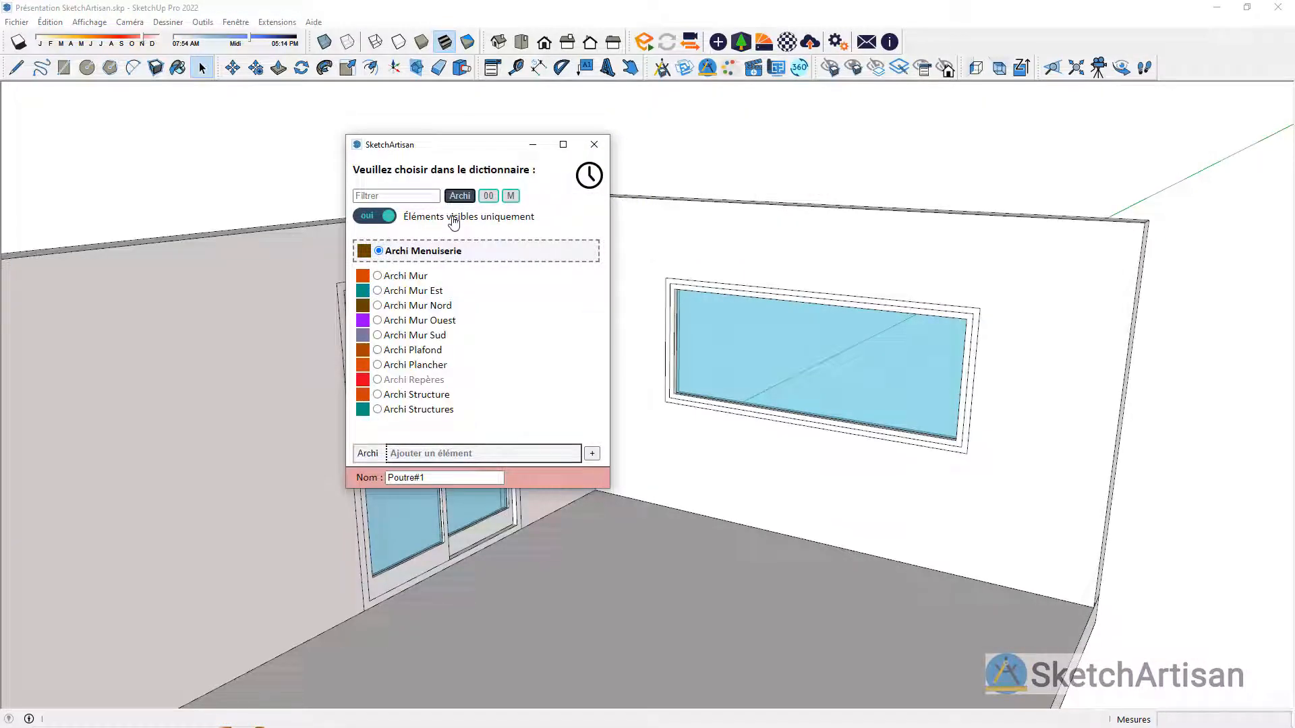
left_click(435, 393)
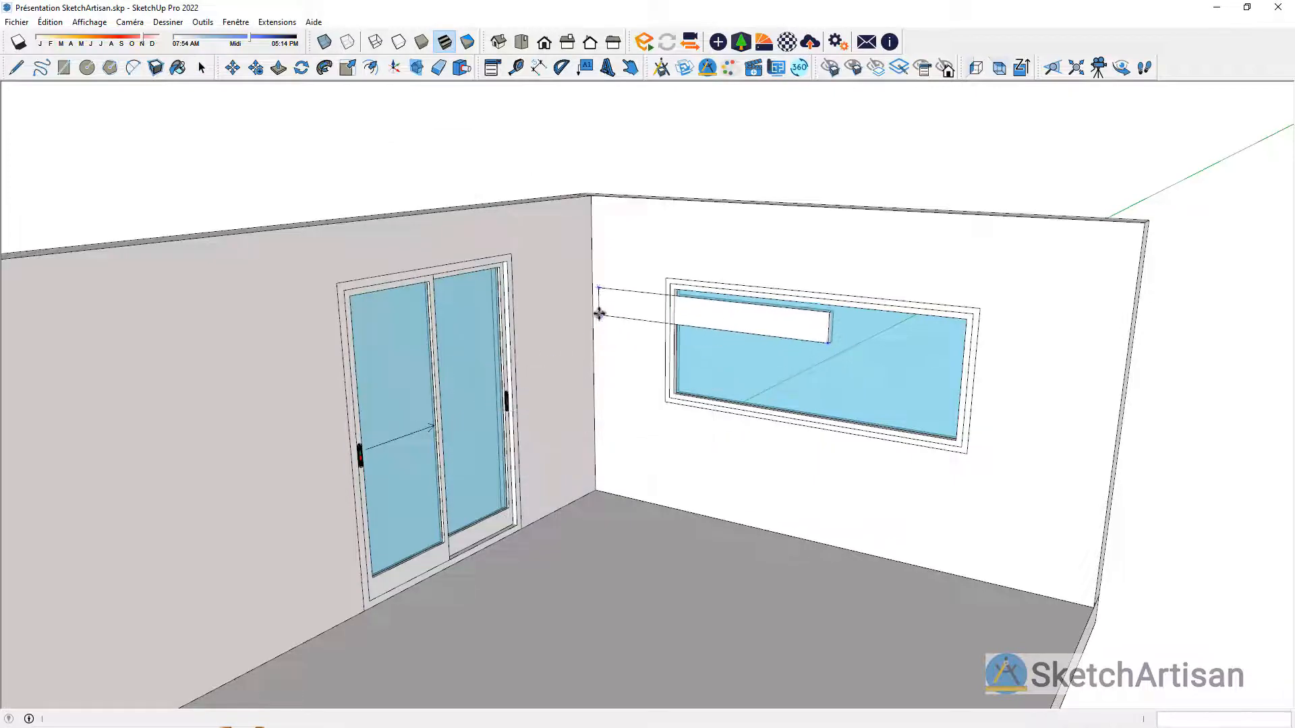
left_click(586, 312)
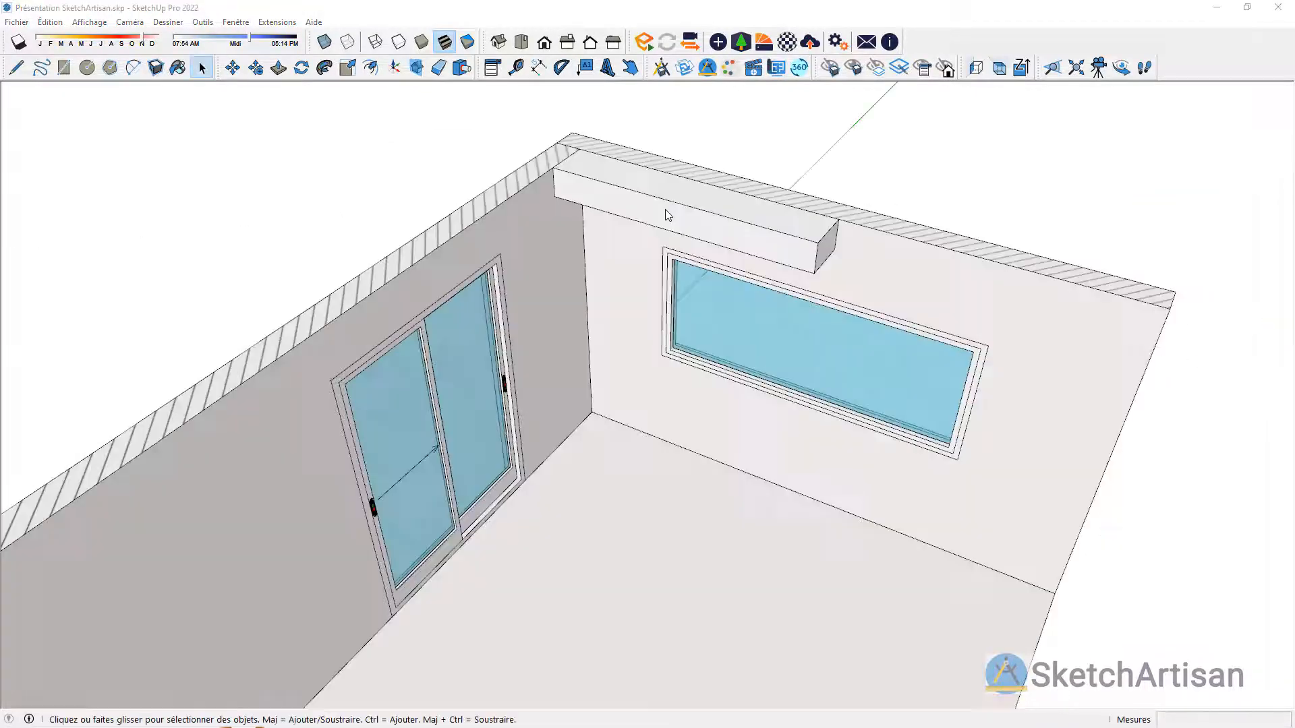
left_click(667, 214)
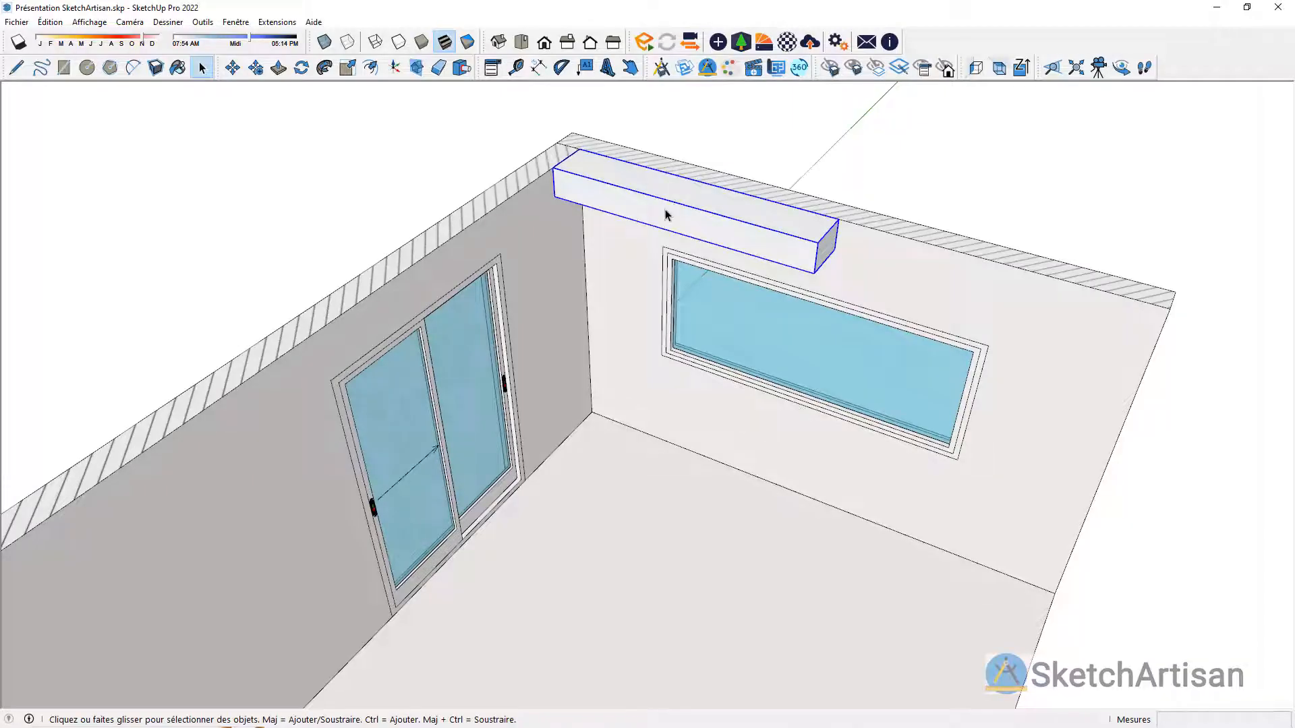
Step: Set the beam's length to 3800 mm and its section height to 340 mm in its options
left_click(493, 69)
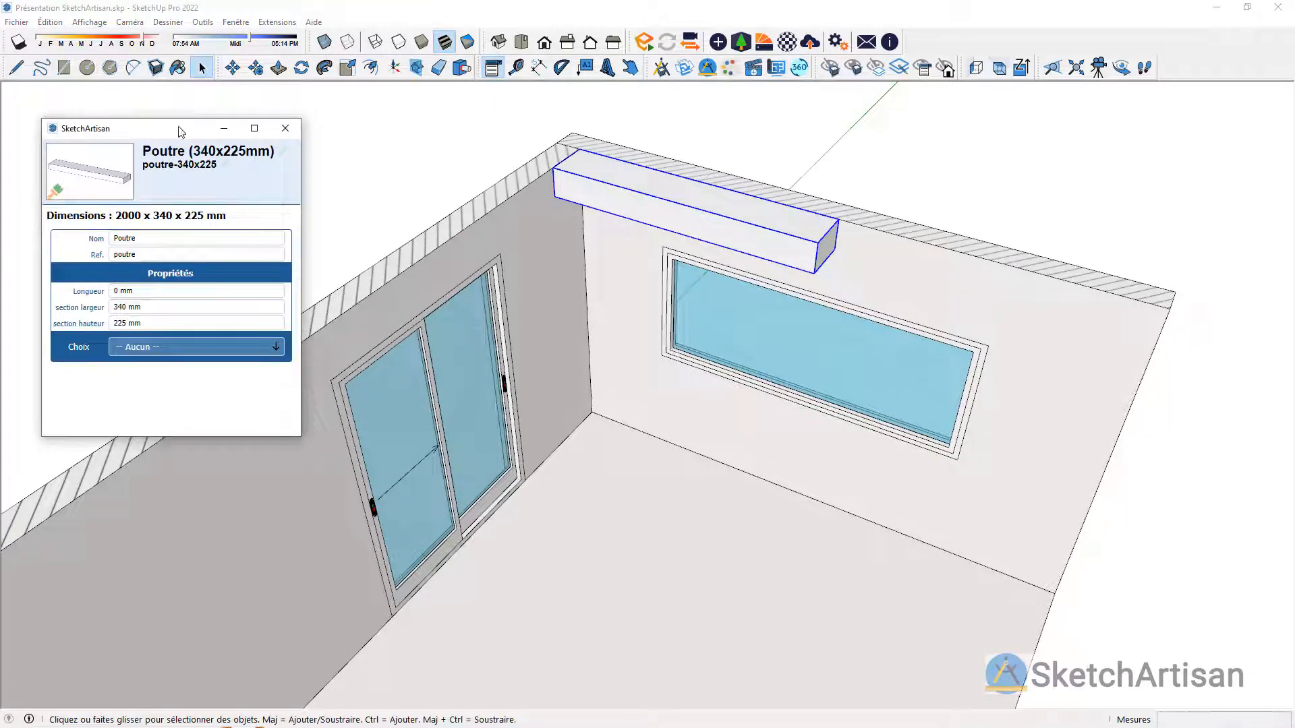
left_click_drag(180, 132, 238, 112)
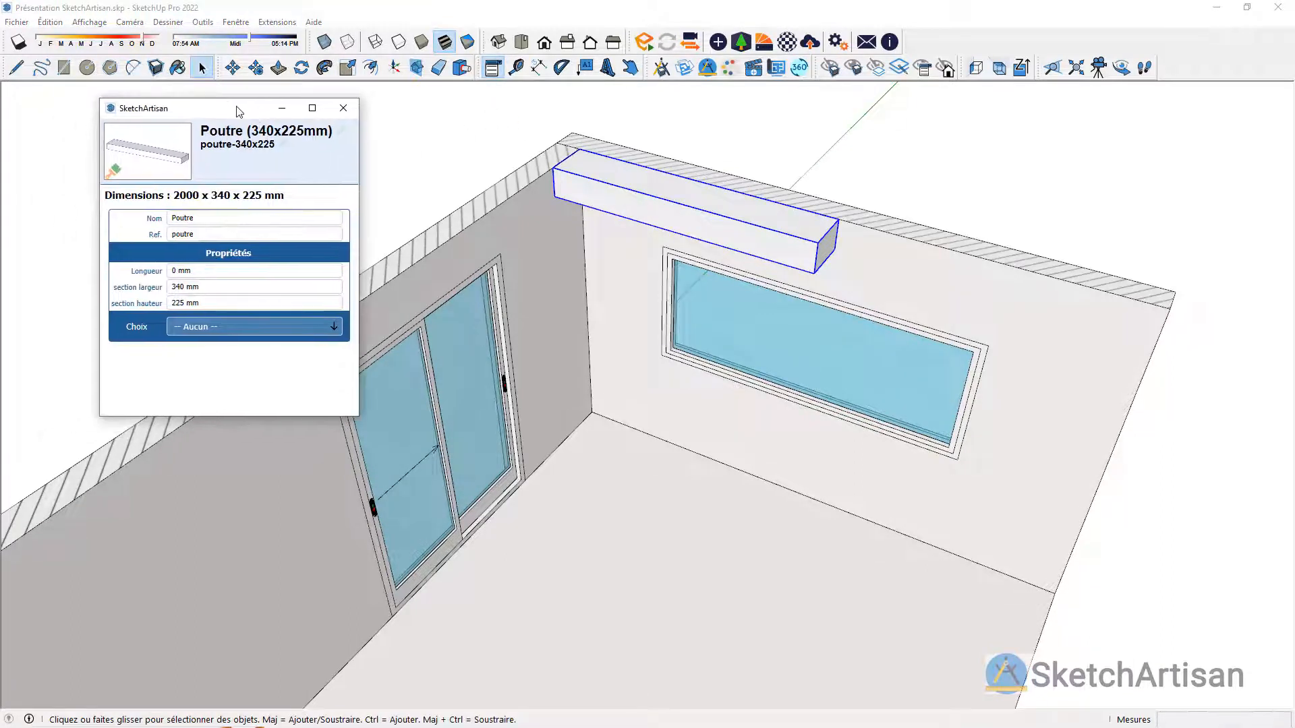
triple_click(208, 270)
type("3800")
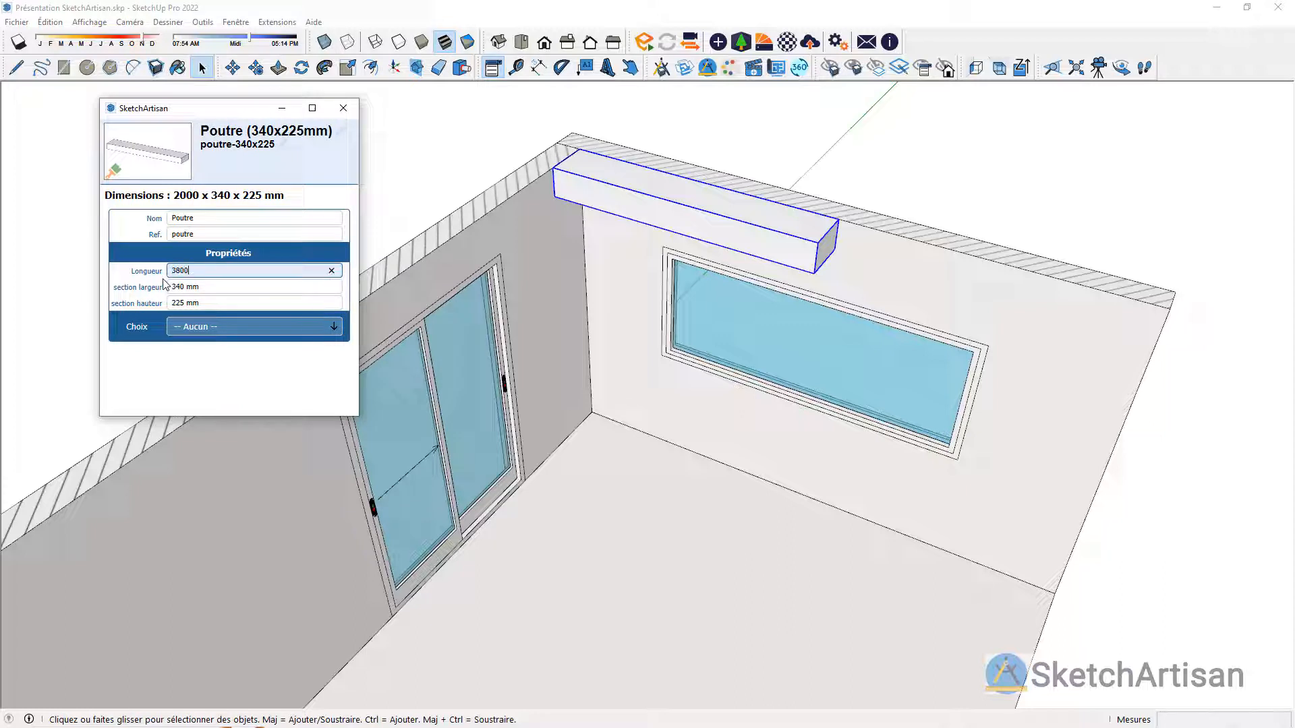
key("Return")
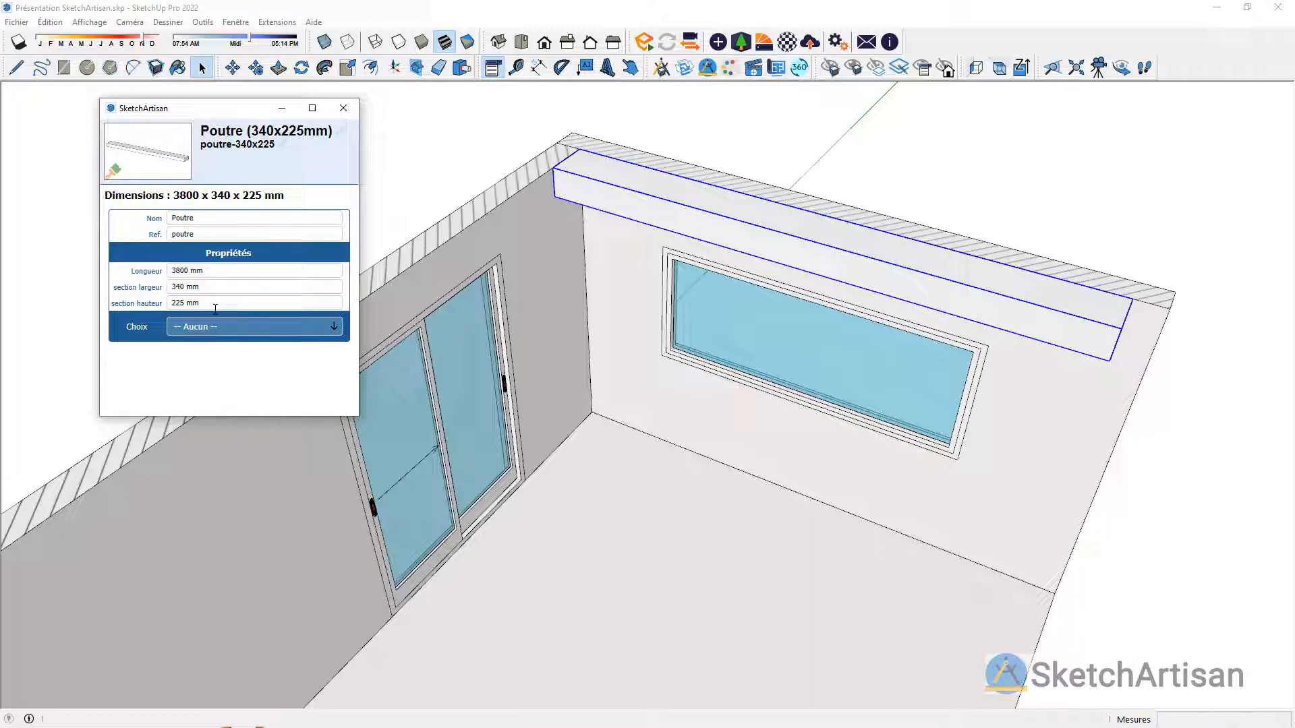
left_click(142, 305)
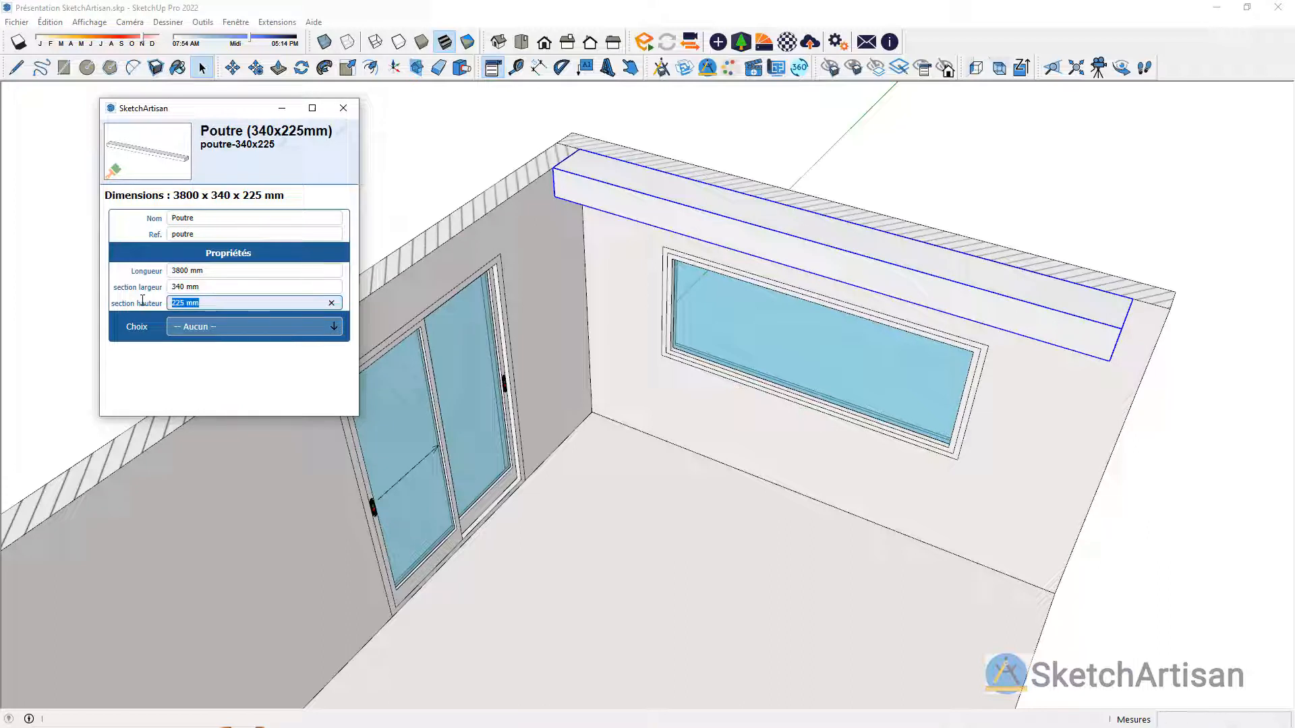
type("340")
key("Return")
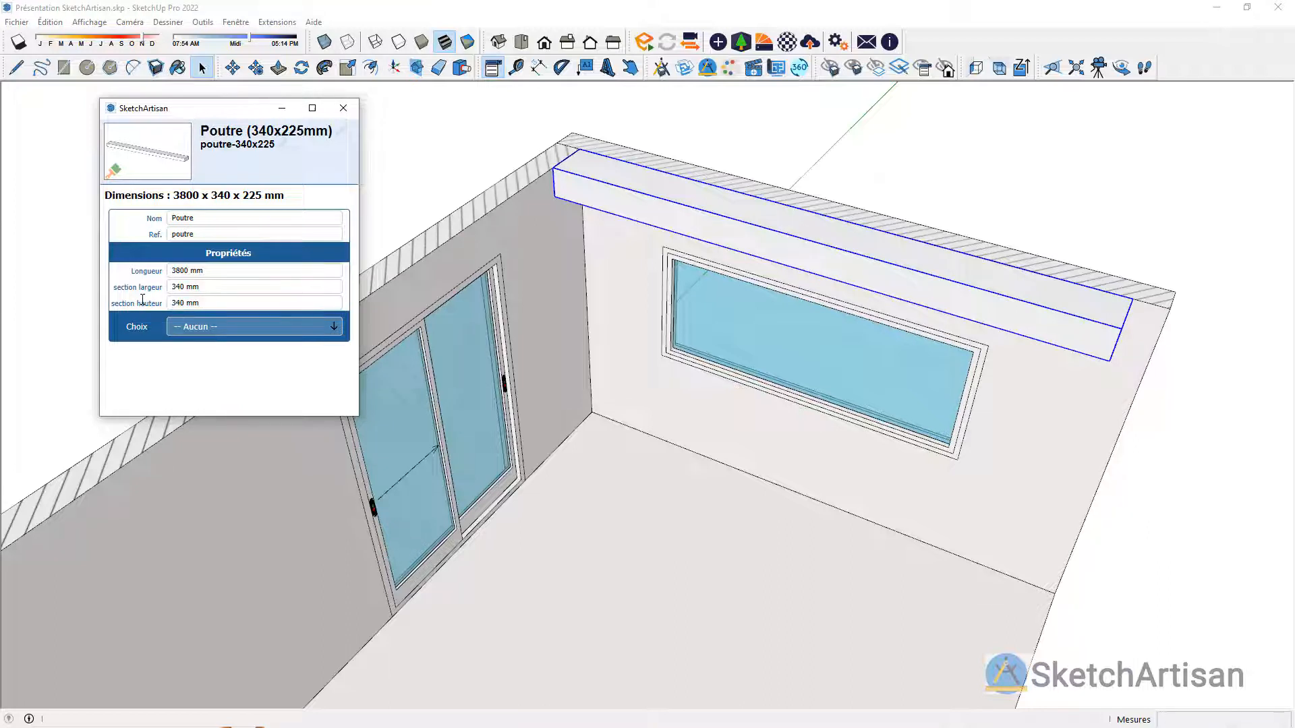
Step: Move the beam flush with the top of the window wall in the room's corner, close its options and deselect it
middle_click_drag(674, 229, 634, 270)
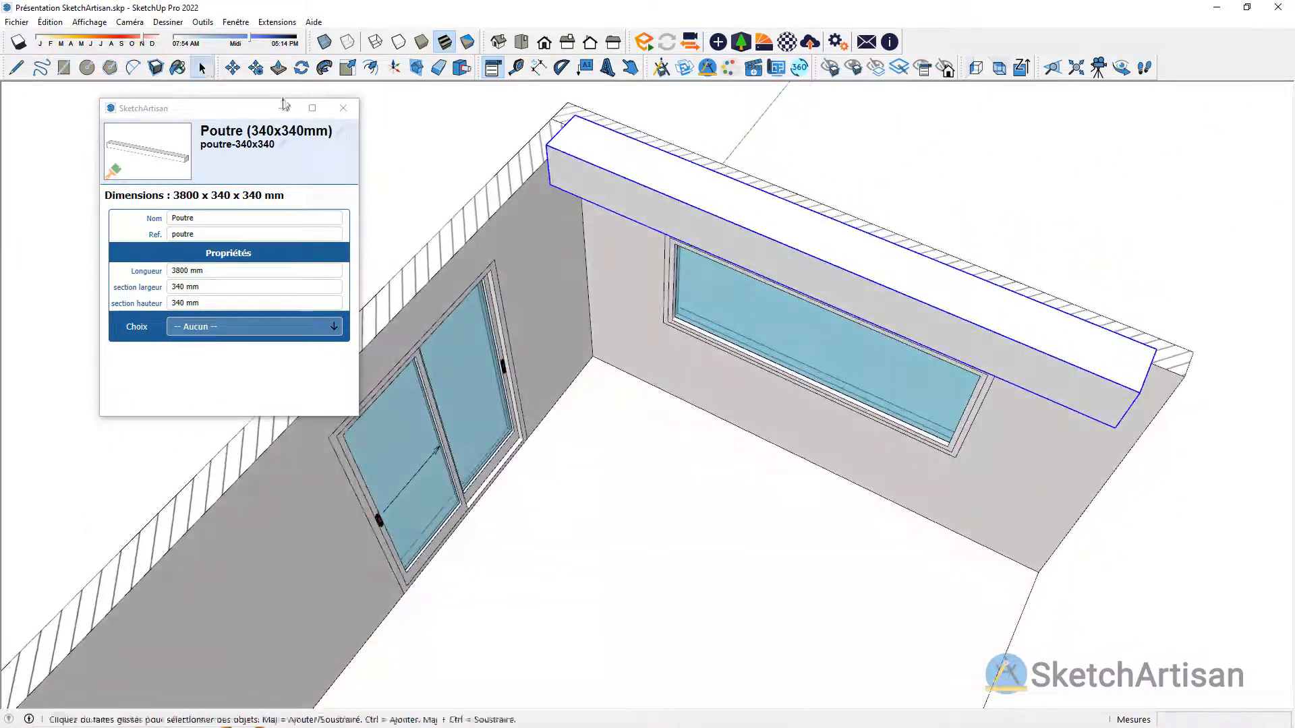
left_click(232, 67)
left_click(576, 114)
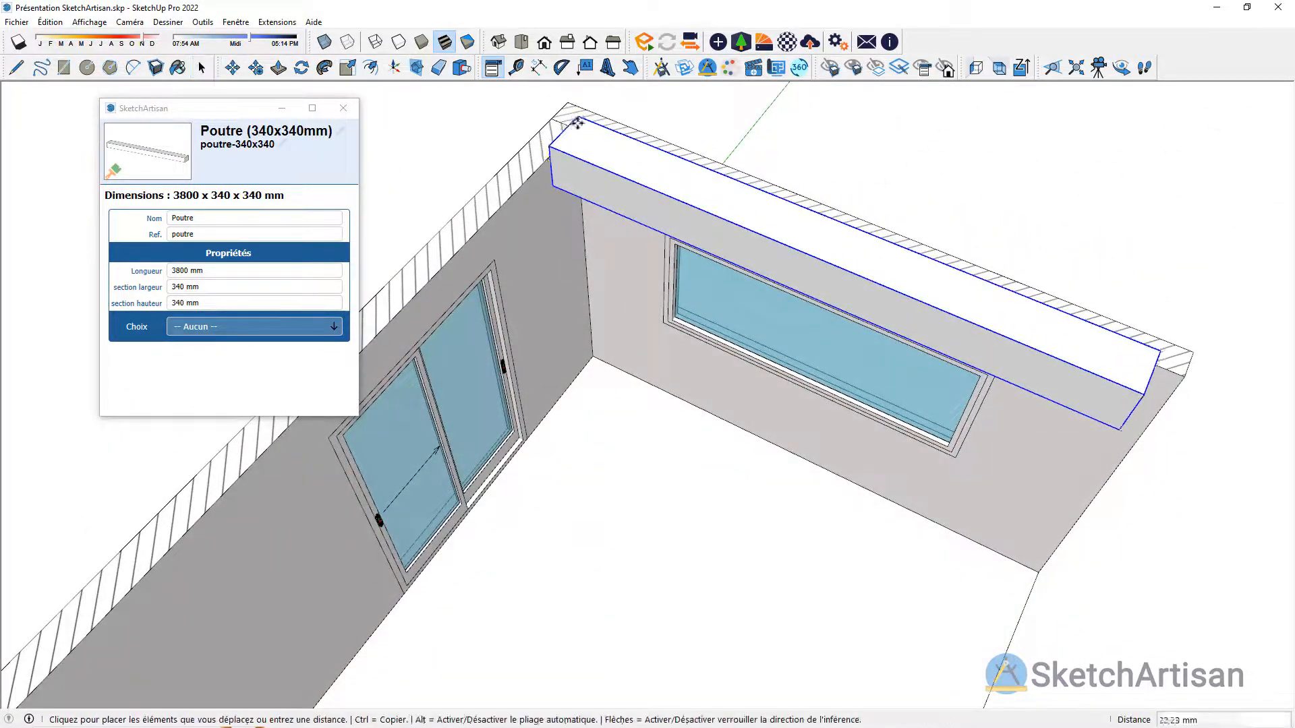
key("space")
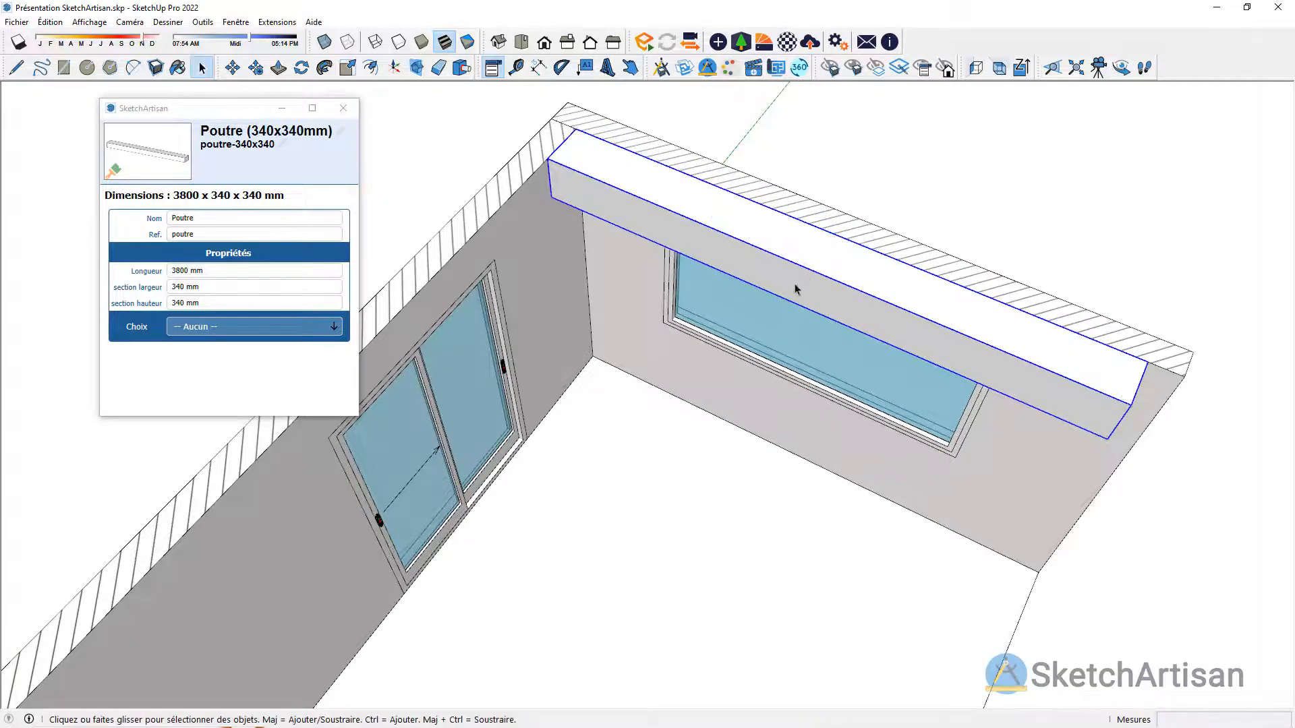
mouse_move(686, 345)
middle_mouse_down()
mouse_move(653, 58)
mouse_move(667, 23)
middle_mouse_up()
middle_click_drag(654, 331, 647, 273)
left_click(343, 108)
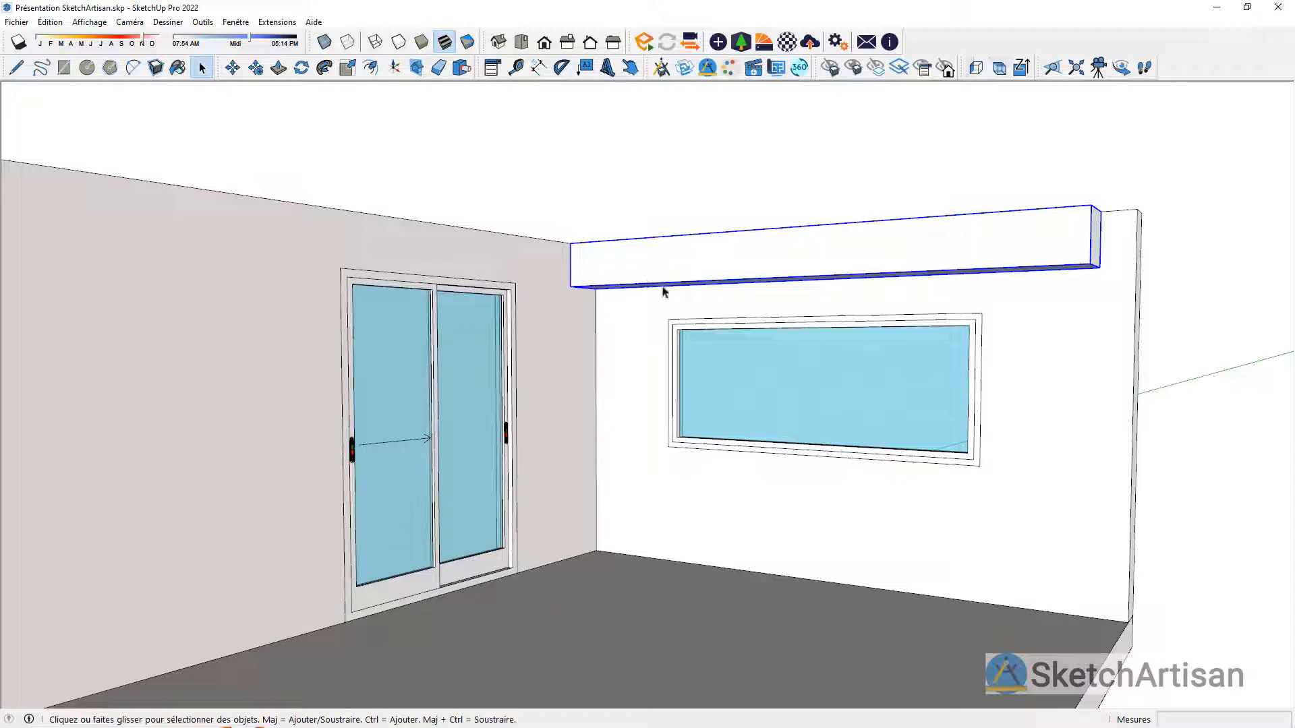
left_click(918, 194)
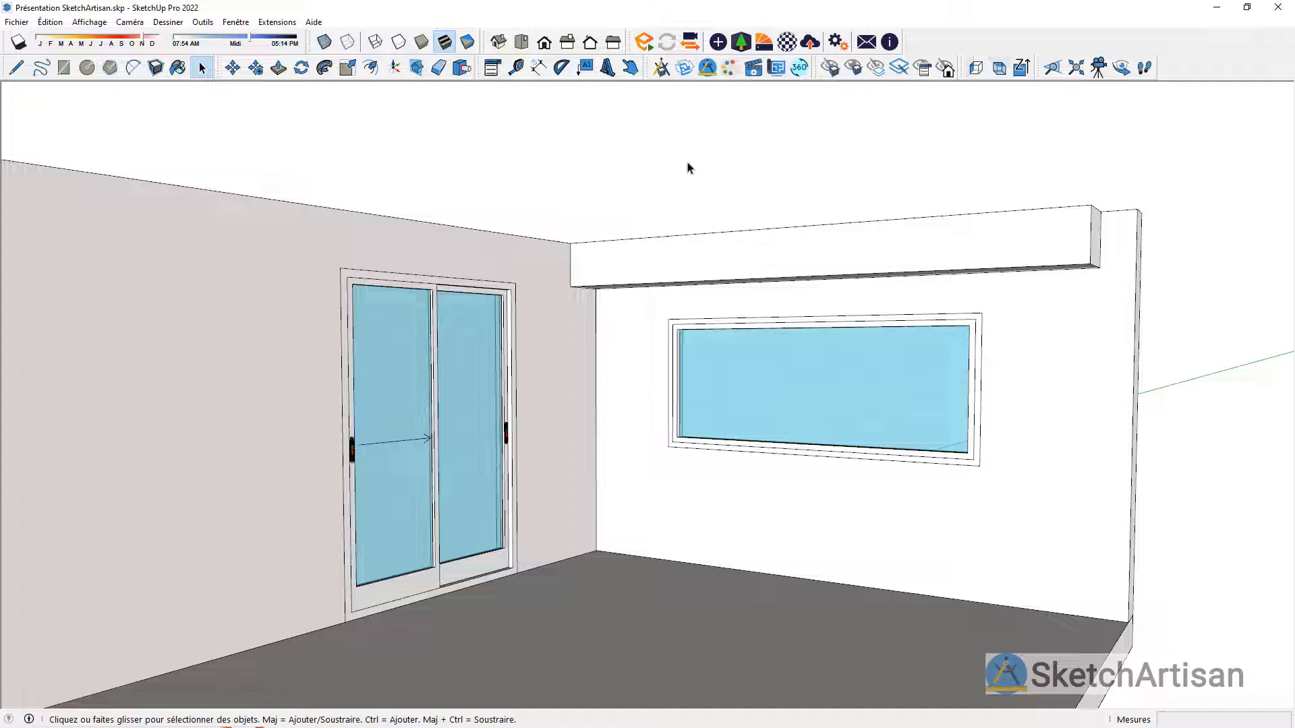
Step: Open the catalogue's Cuisine SketchArtisan folder within the interior kitchens of Agencements
left_click(662, 68)
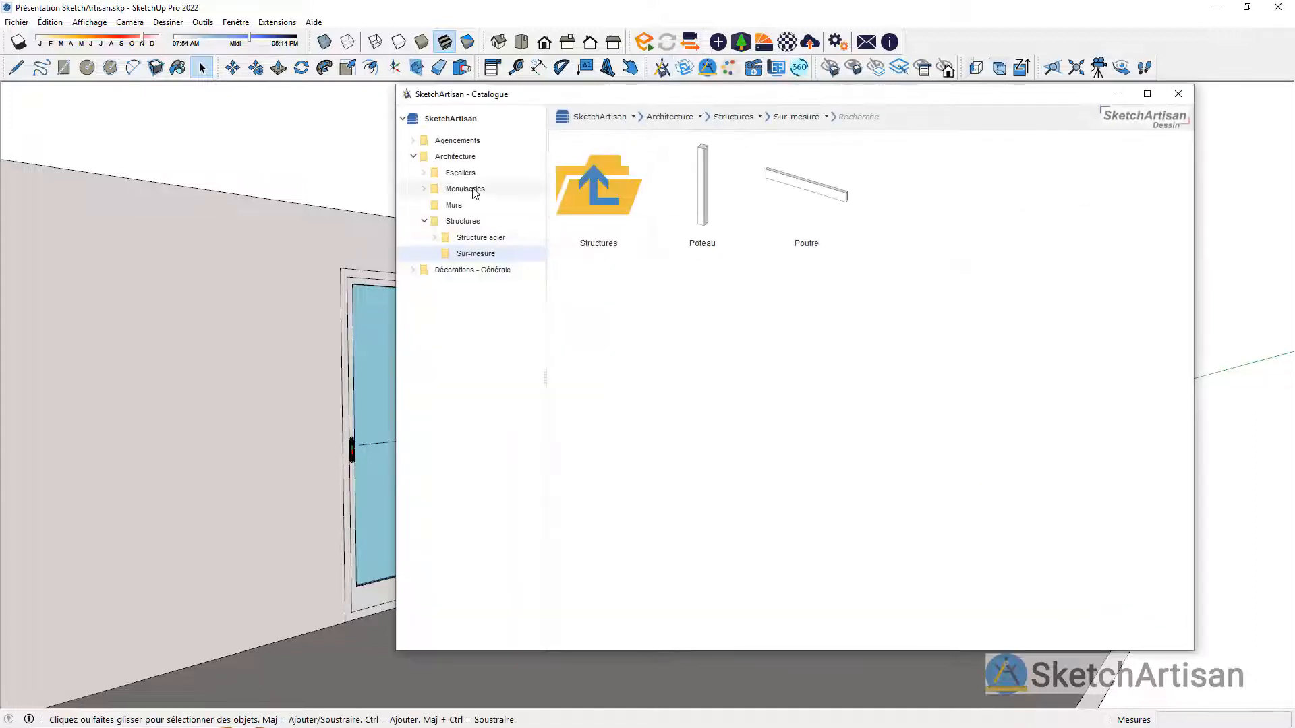
left_click(413, 155)
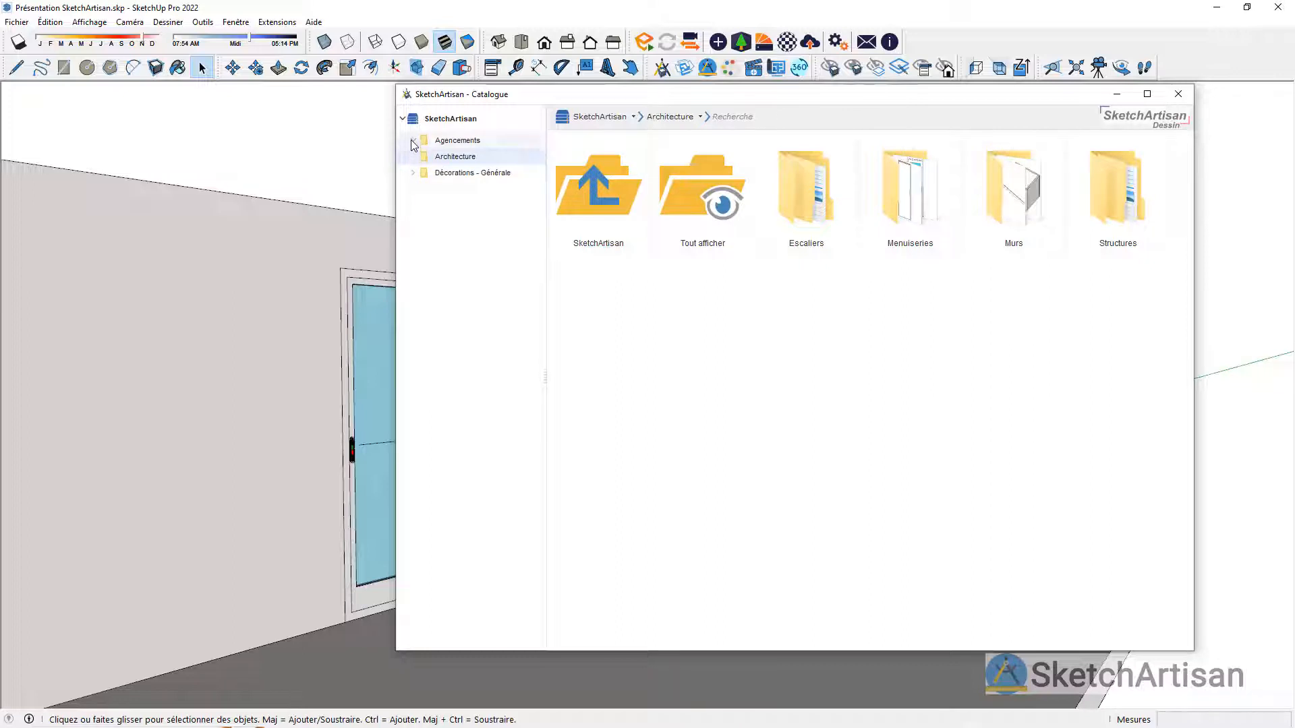
left_click(413, 140)
left_click(424, 173)
left_click(450, 190)
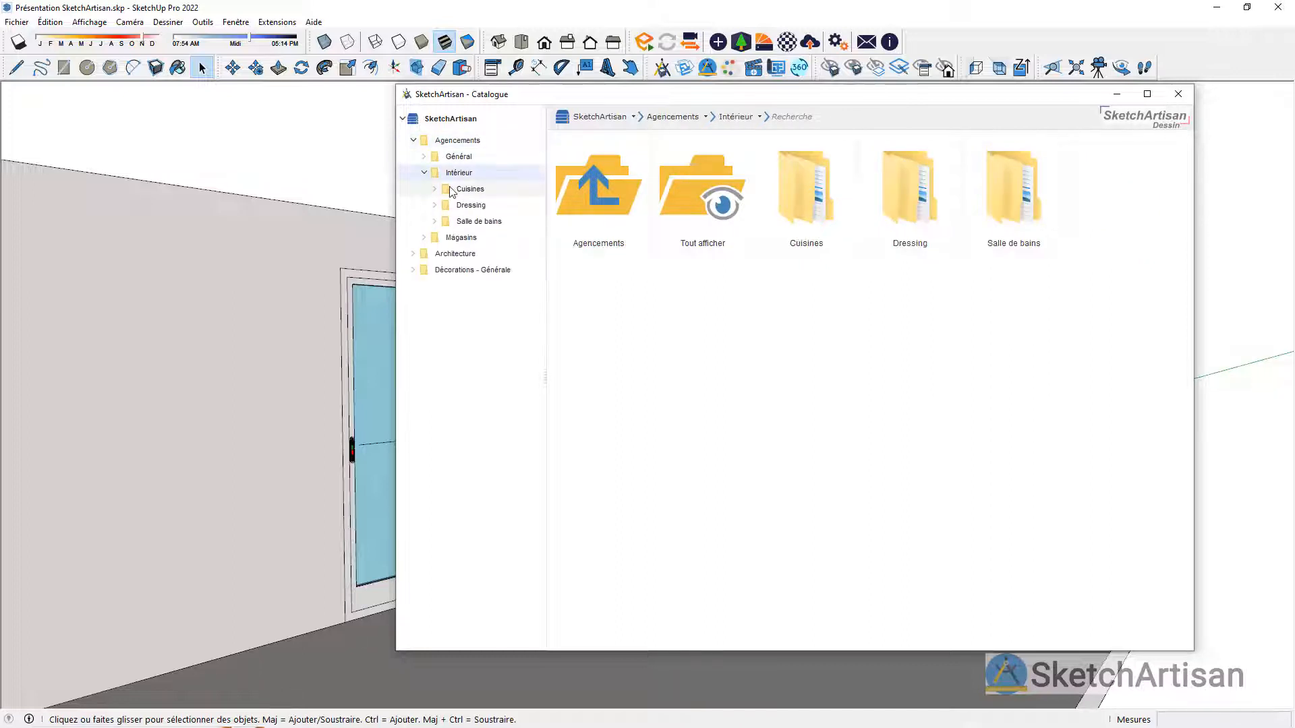
double_click(801, 228)
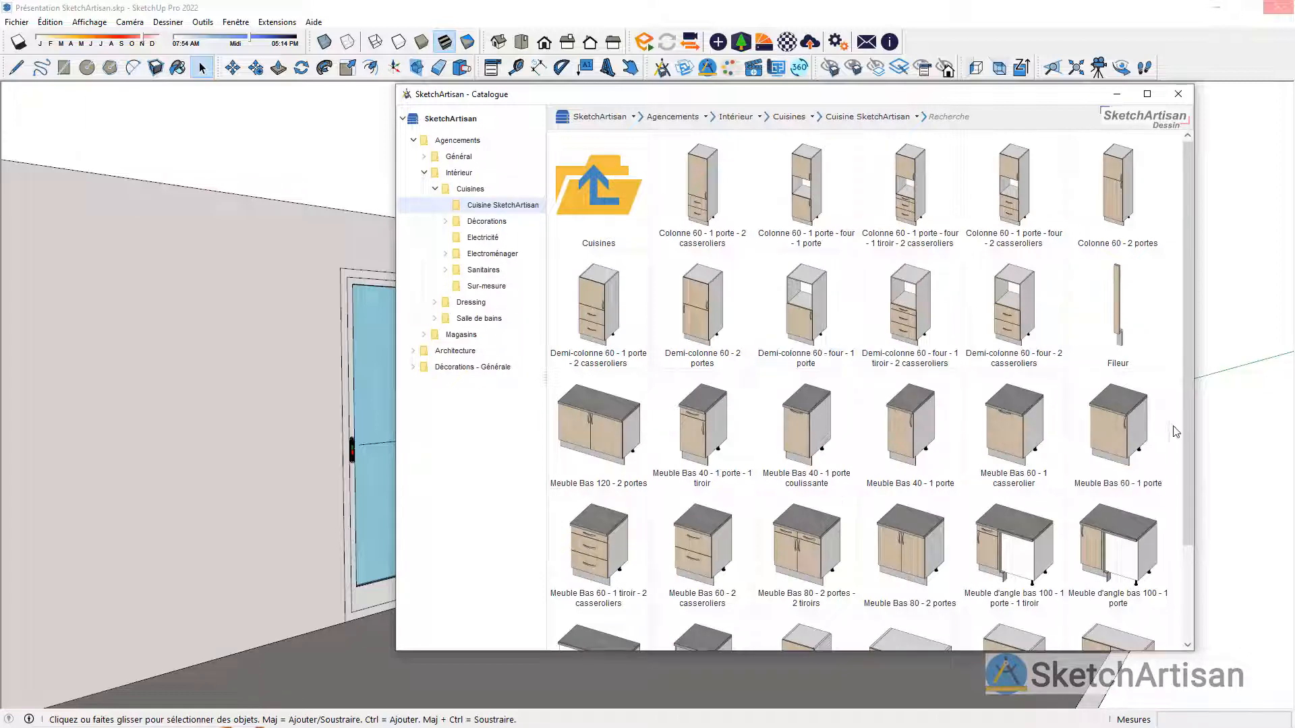
Step: Insert the Fileur component as 00 Meuble colonne at the room's back corner beside the window wall and open its options
double_click(1095, 339)
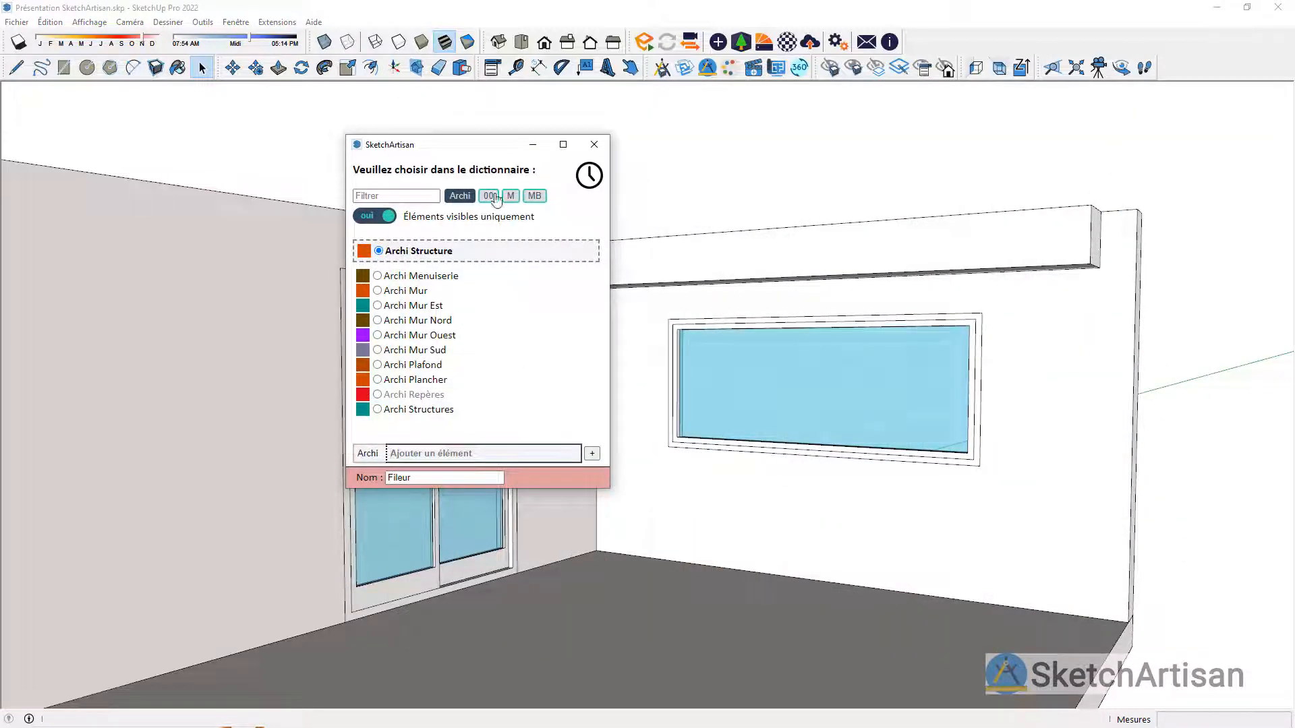
left_click(492, 197)
left_click(460, 197)
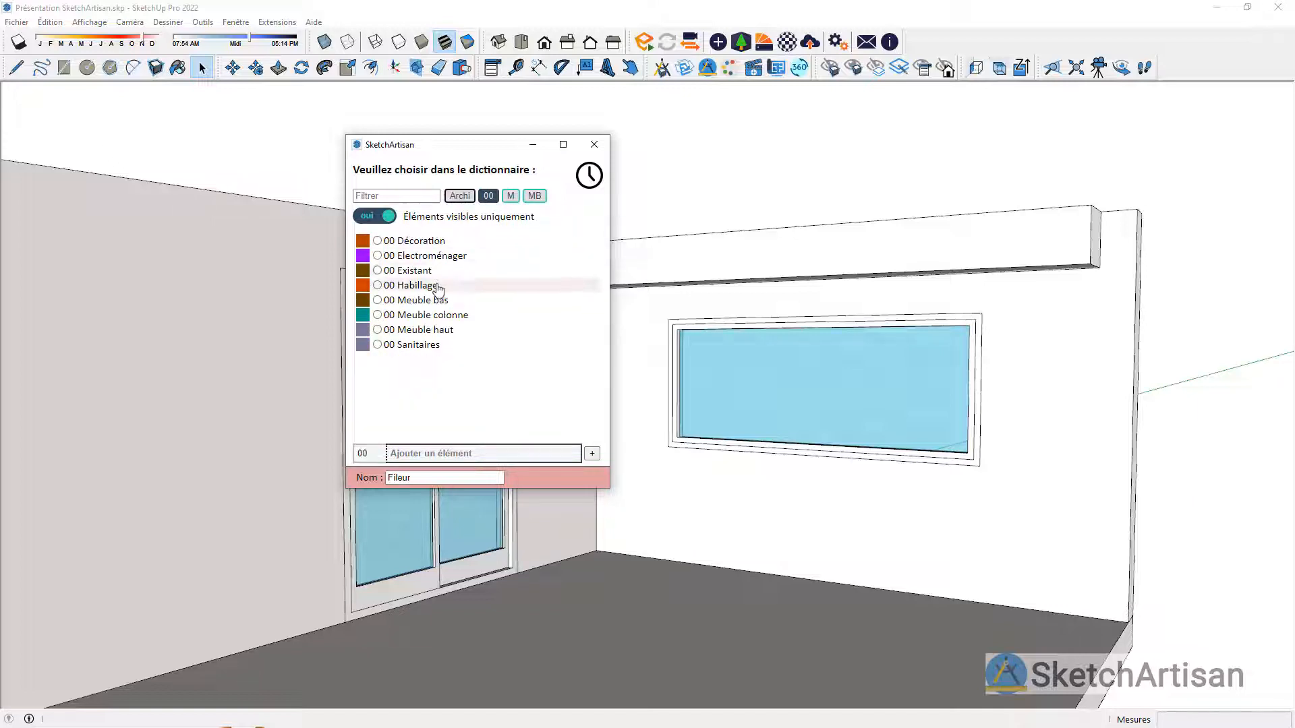
left_click(454, 316)
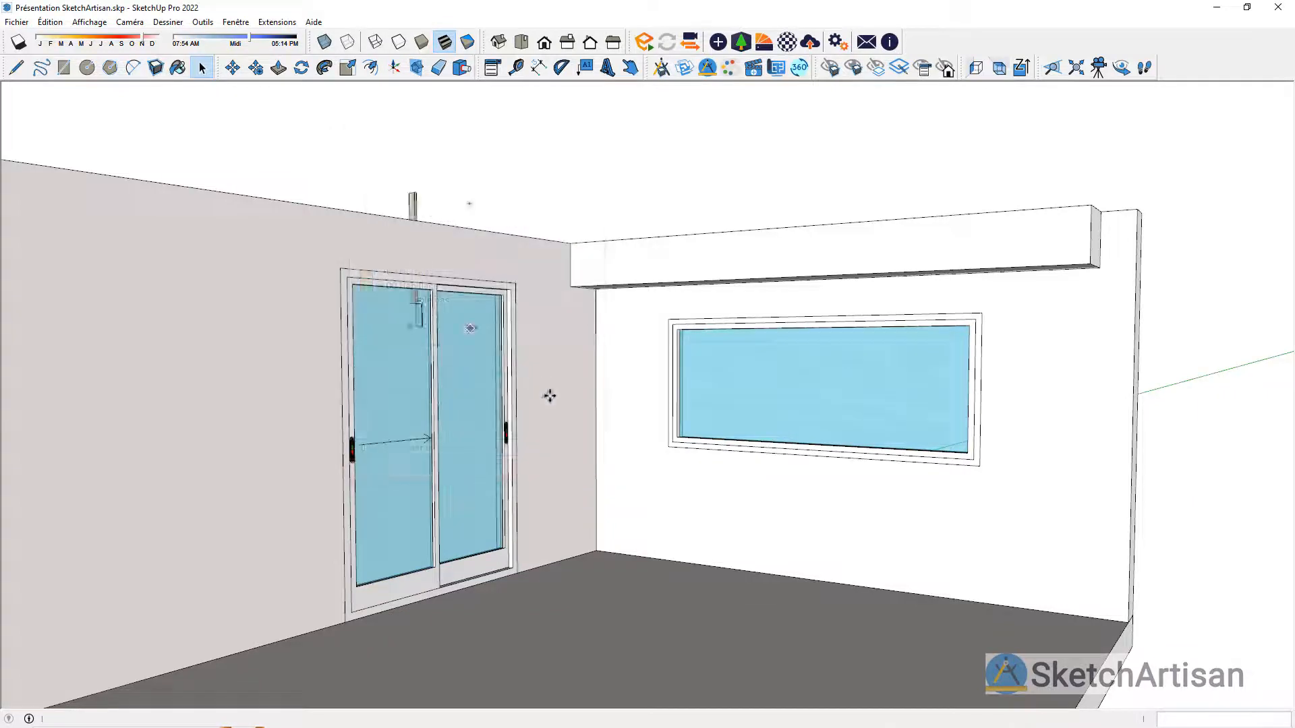
left_click(602, 548)
scroll(547, 518, "up", 3)
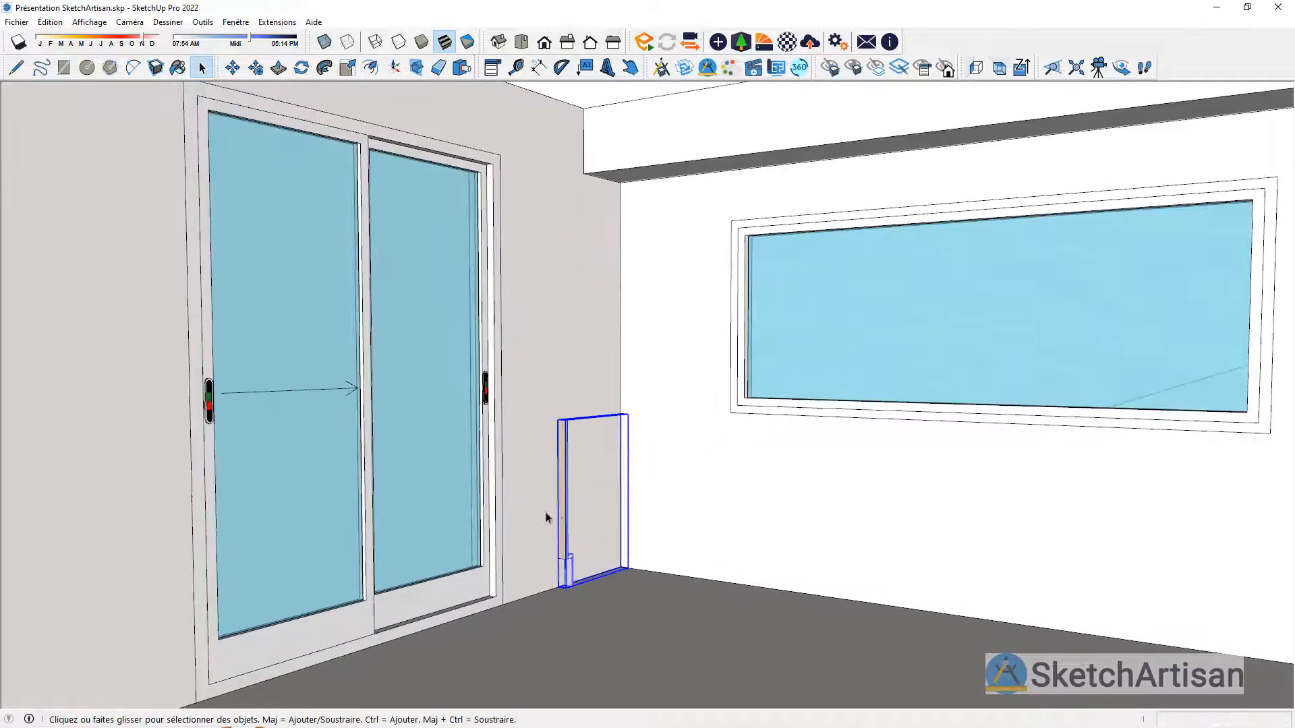
scroll(558, 513, "down", 1)
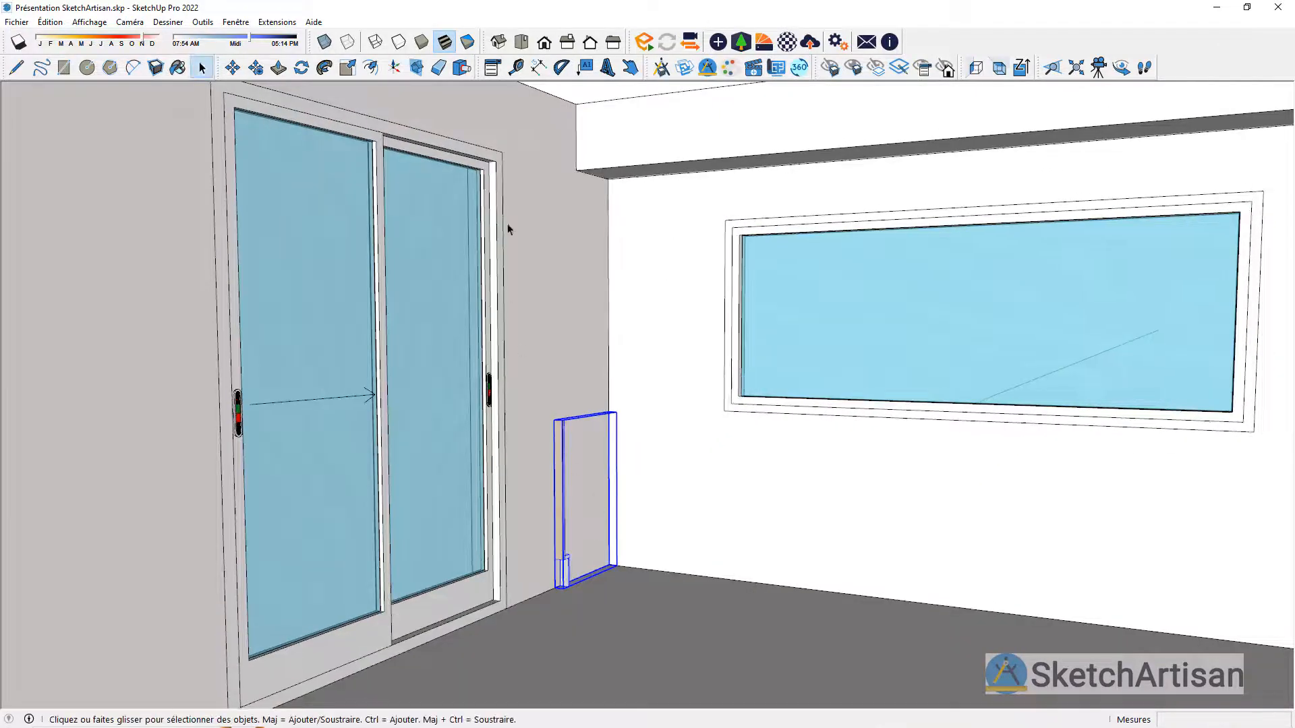
left_click(491, 69)
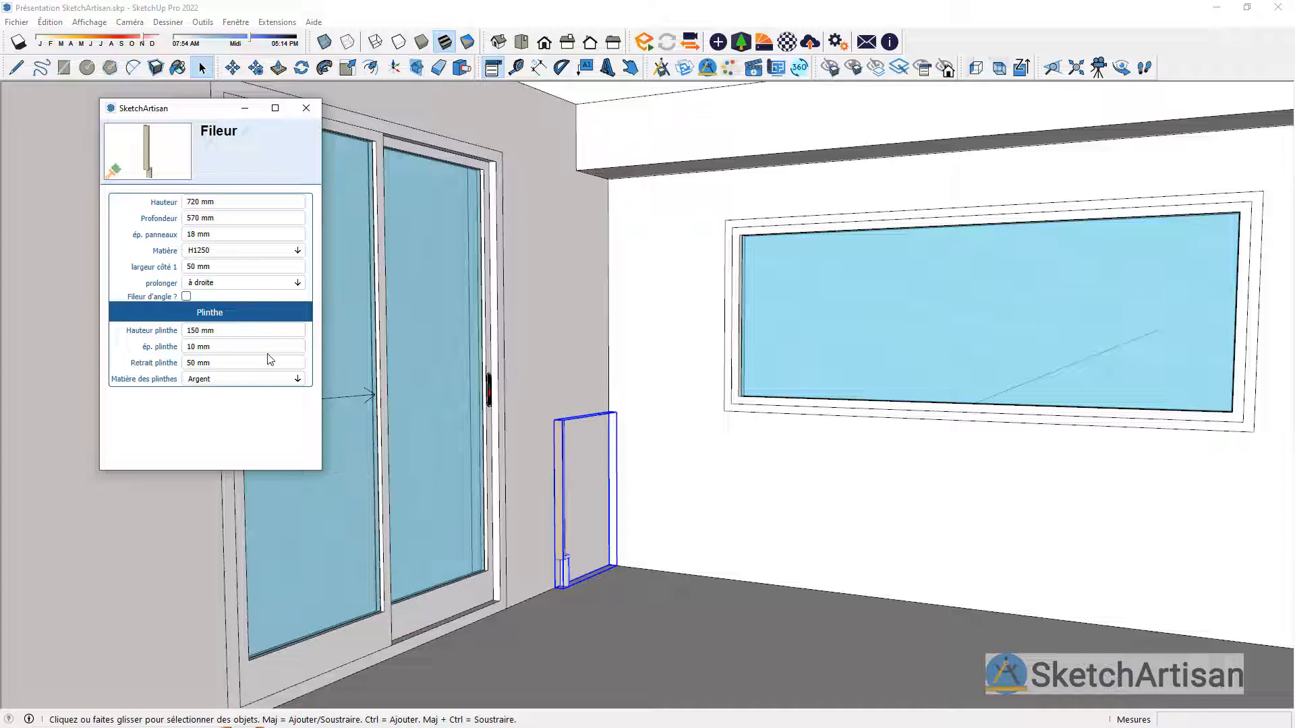
Step: Try the corner filler option (Fileur d'angle) on the filler and switch it back off, keeping its extension à droite
left_click(186, 297)
middle_click_drag(776, 539, 483, 364)
left_click(186, 297)
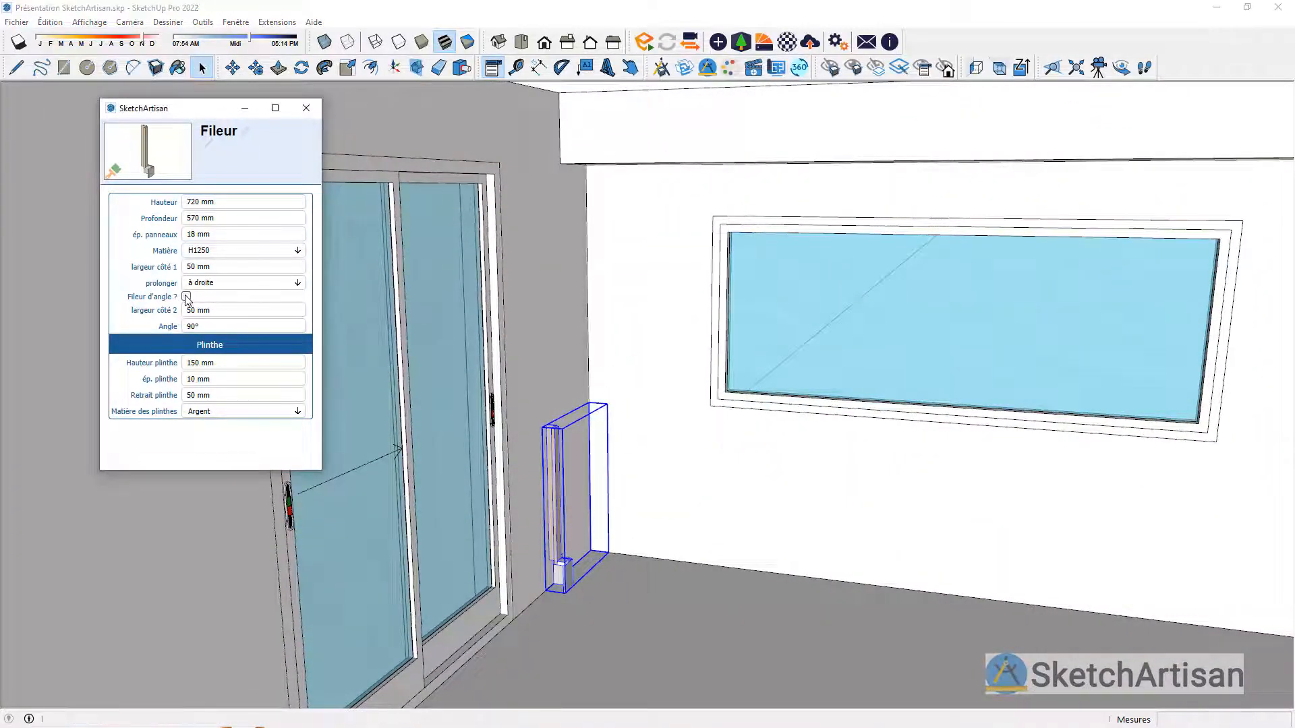
left_click(299, 286)
left_click(299, 286)
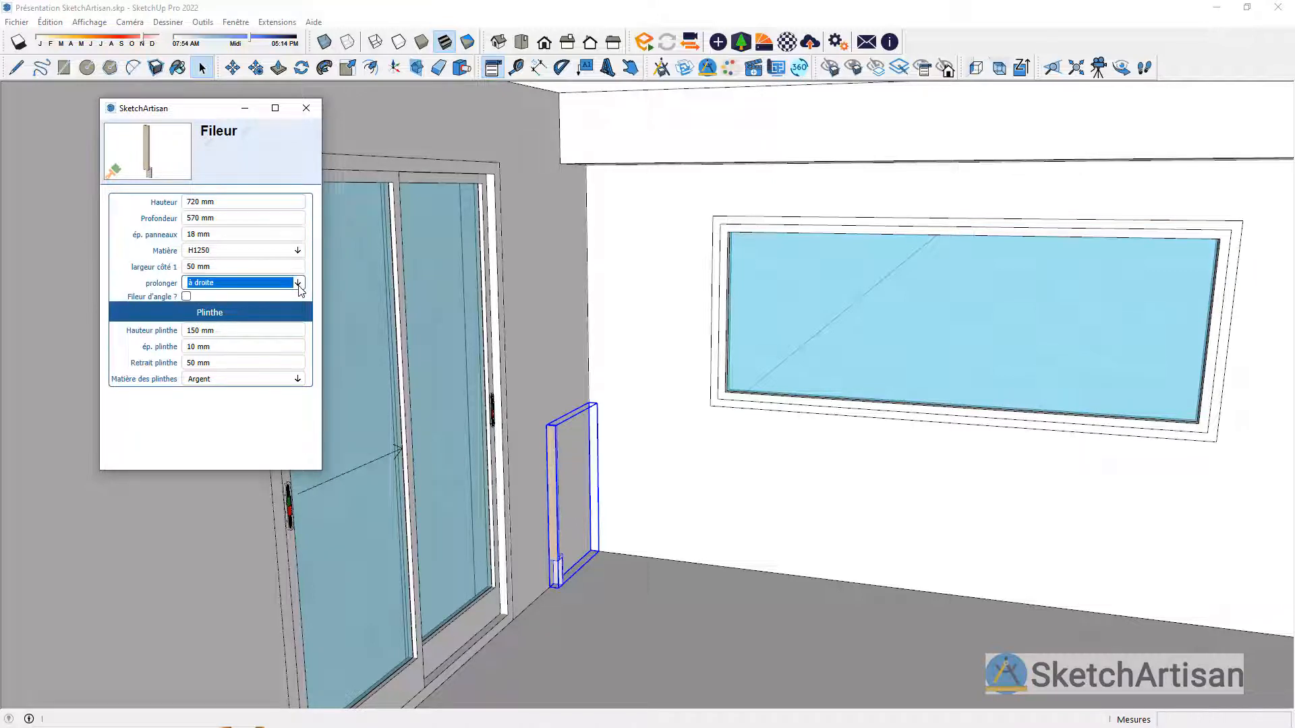
Step: Set the filler's largeur côté 1 to 100 mm and close its options
left_click(261, 265)
type("100")
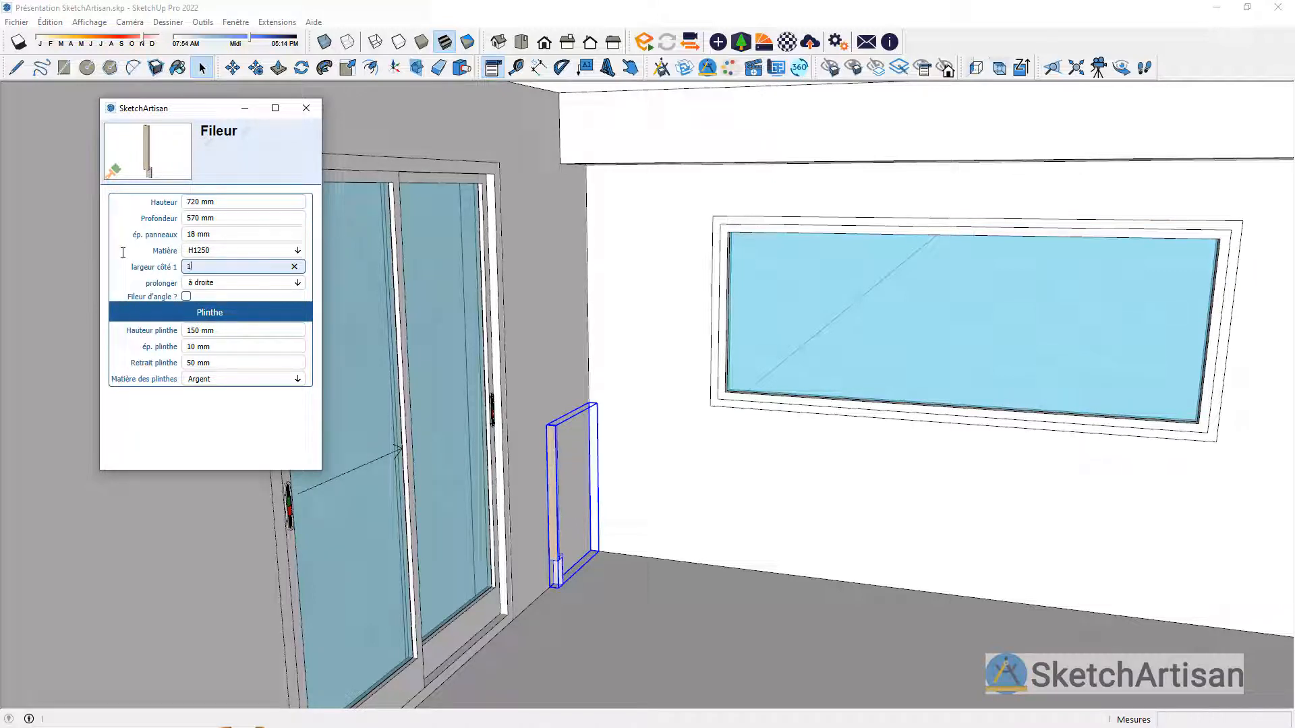
key("Return")
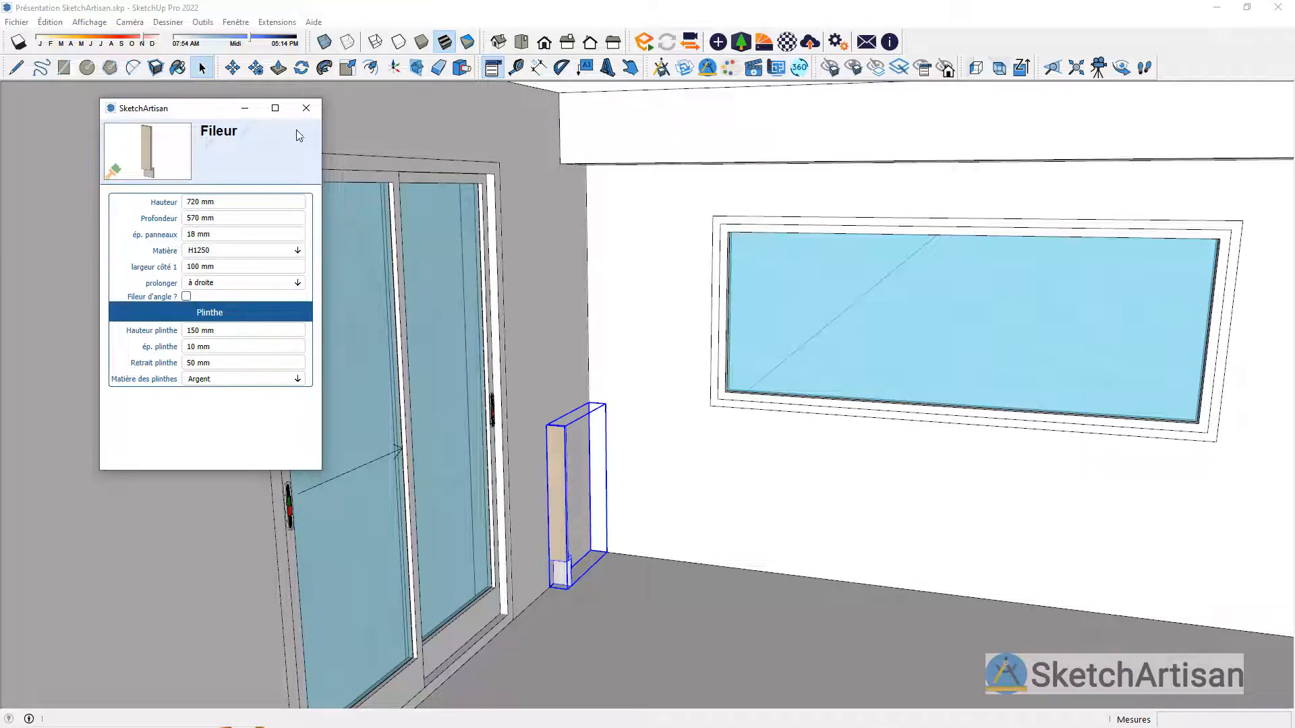
left_click(306, 108)
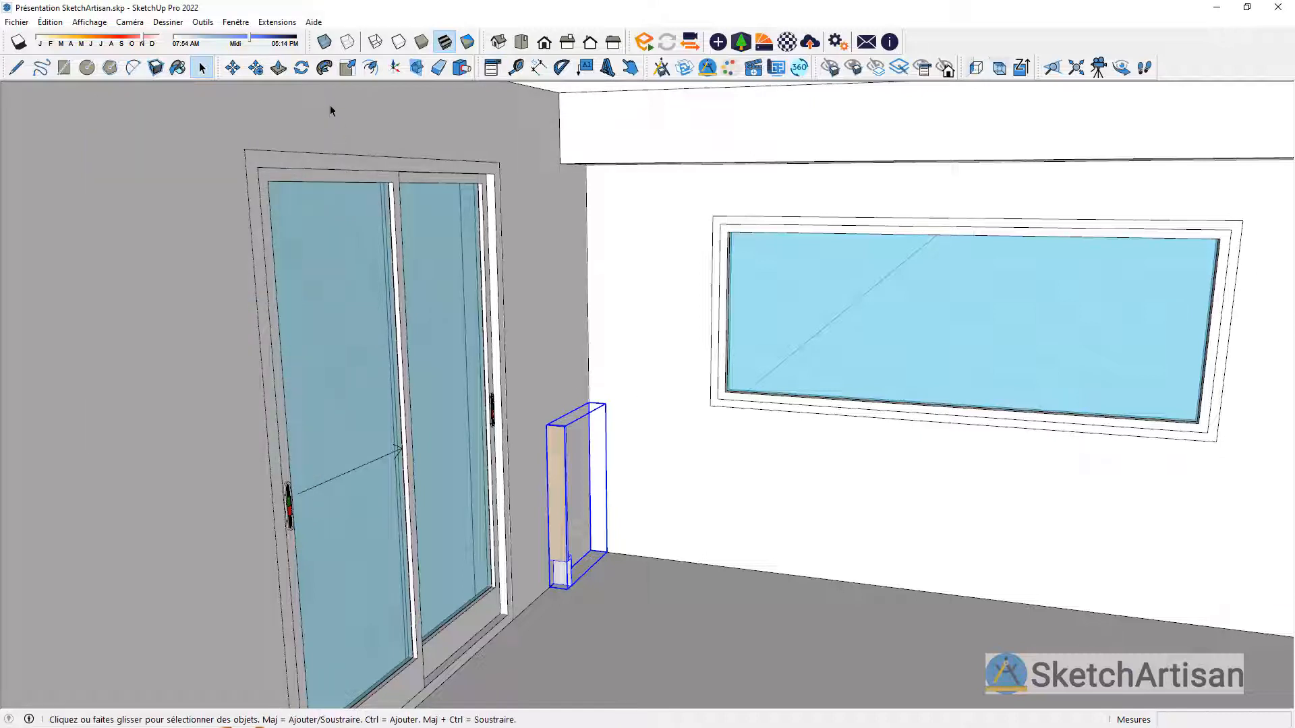
Step: Stretch the filler upwards by a factor of about 2.50 with the Scale tool so it reaches the underside of the beam
key("s")
left_click_drag(577, 413, 558, 167)
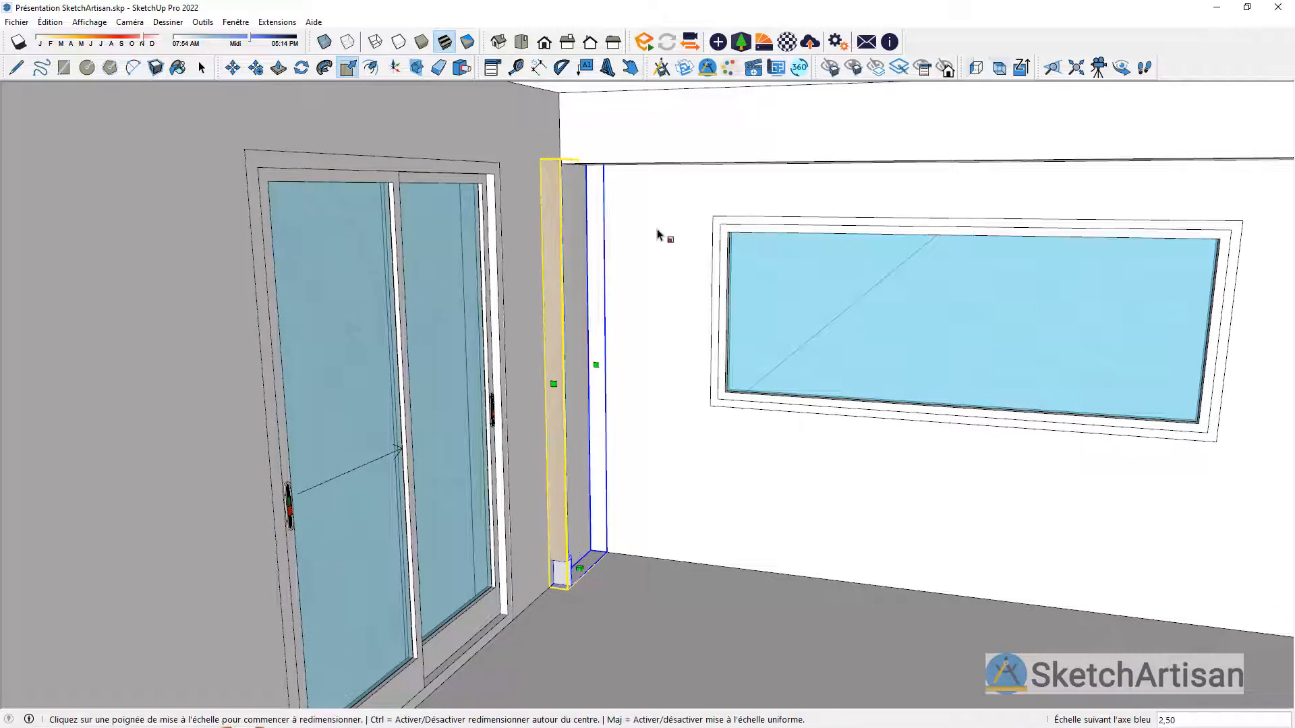
middle_click_drag(593, 364, 650, 419)
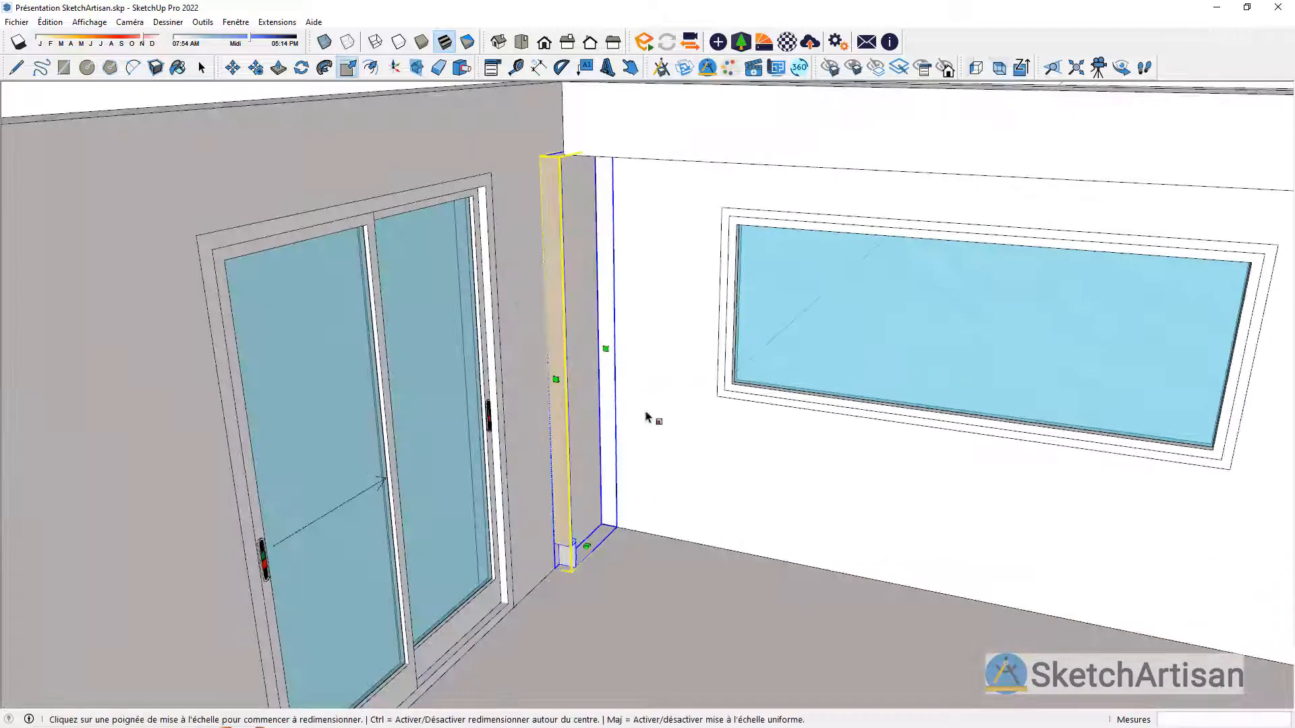
key("space")
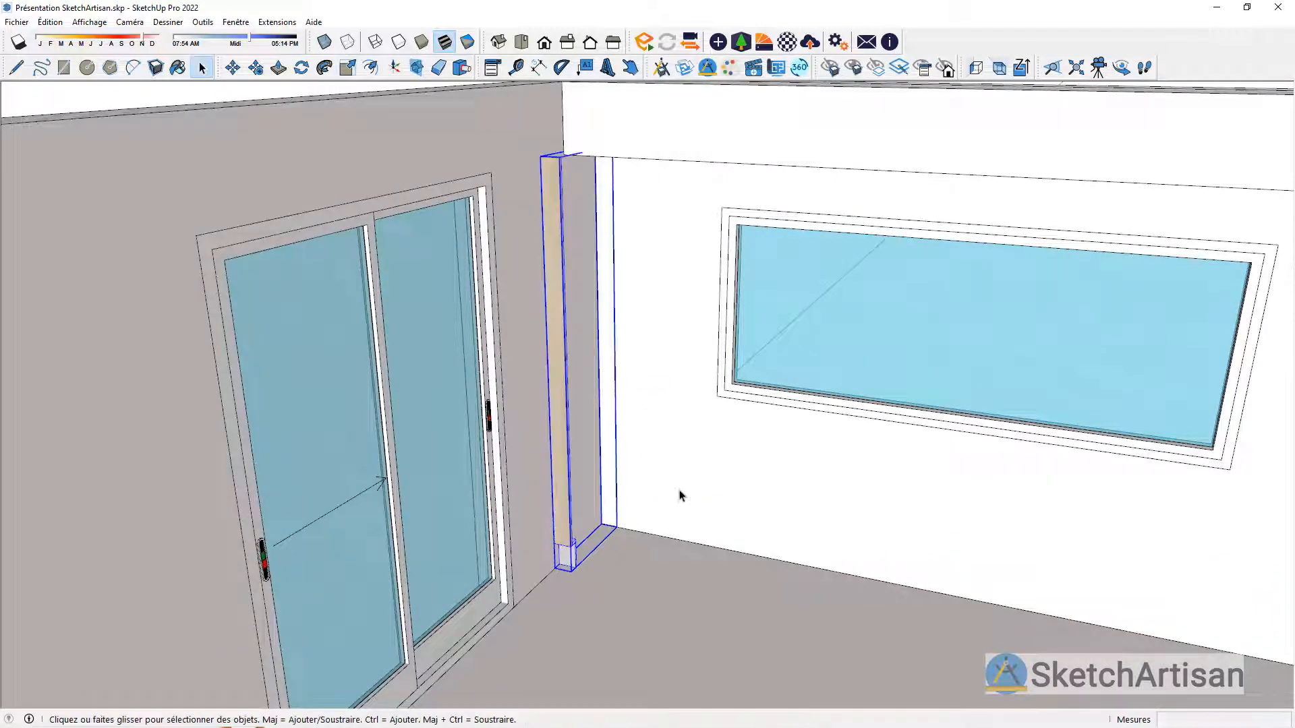
left_click(697, 573)
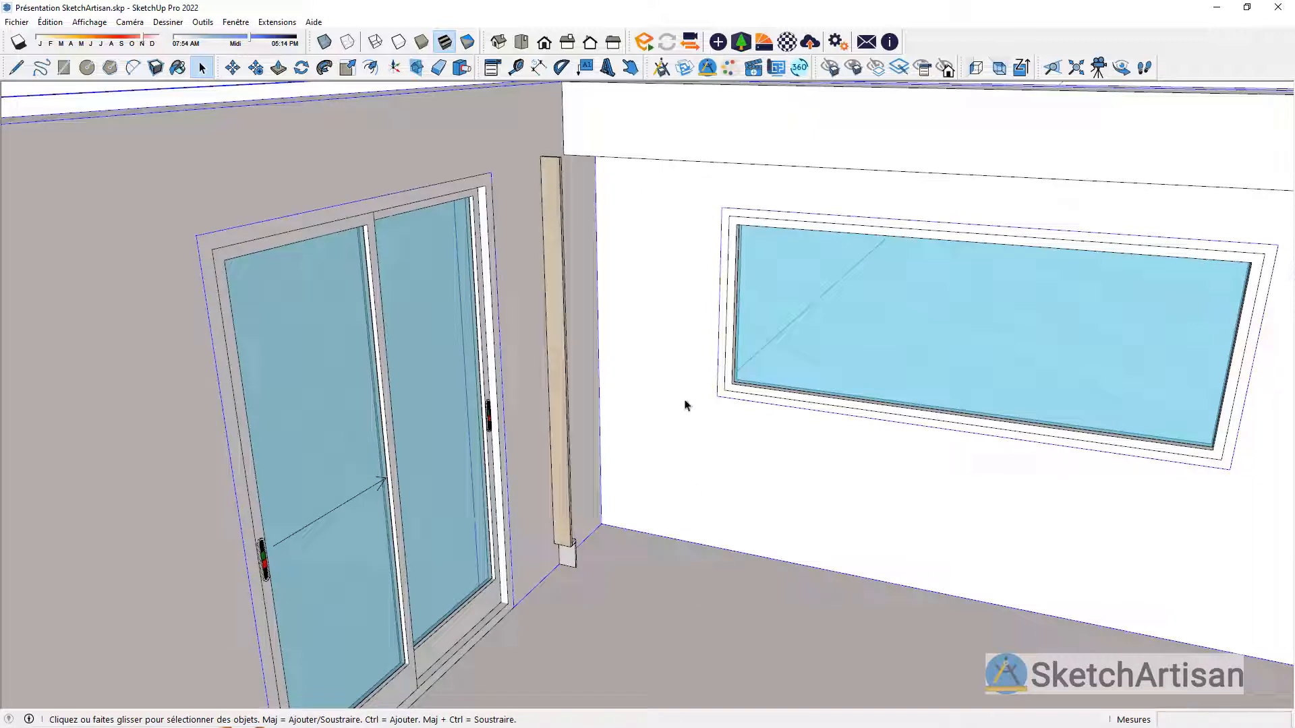
Step: Insert the Colonne 60 - 1 porte - 2 casseroliers as 00 Meuble colonne beside the filler, offset 100 mm from the room's back corner
left_click(662, 68)
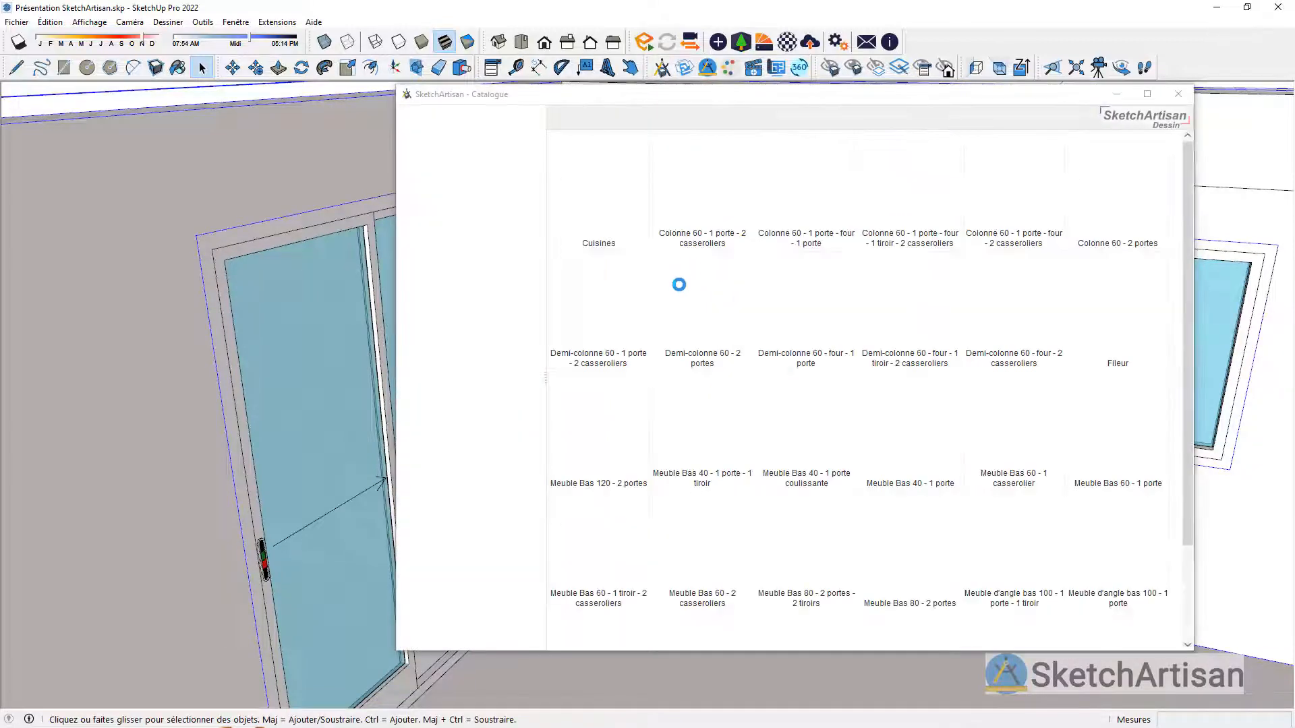
left_click(701, 188)
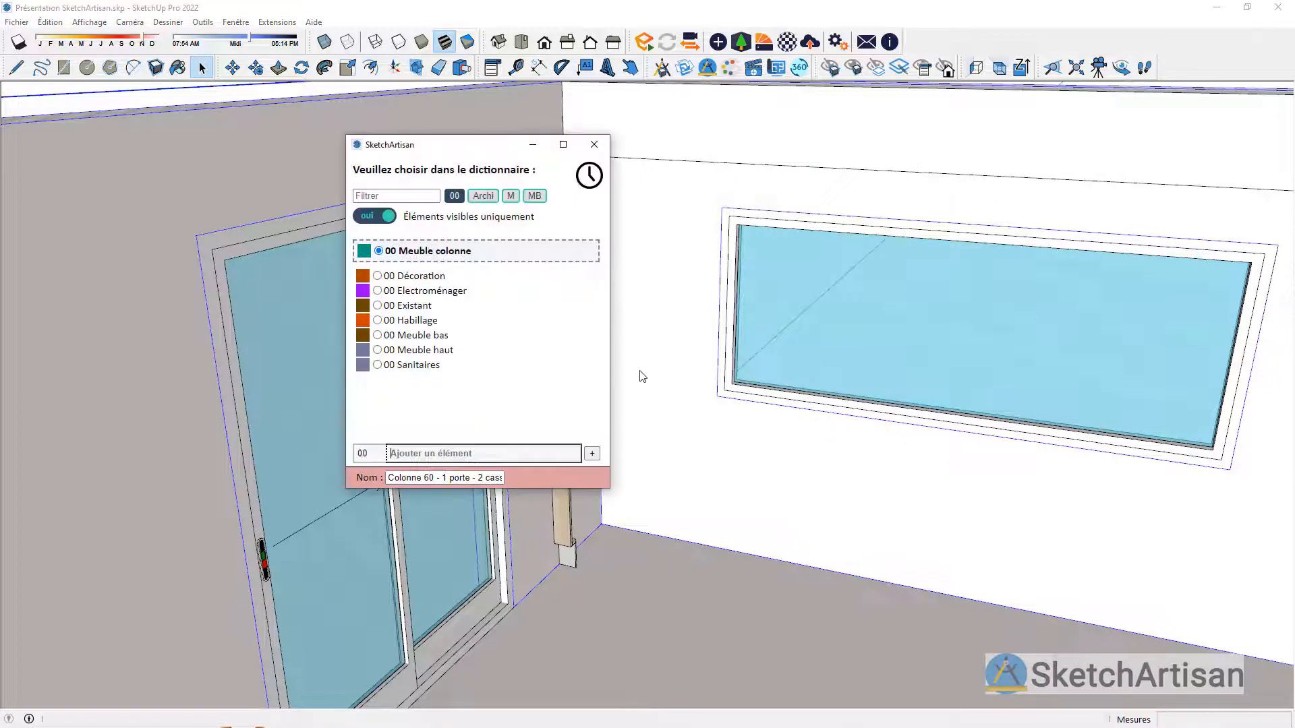
left_click(468, 257)
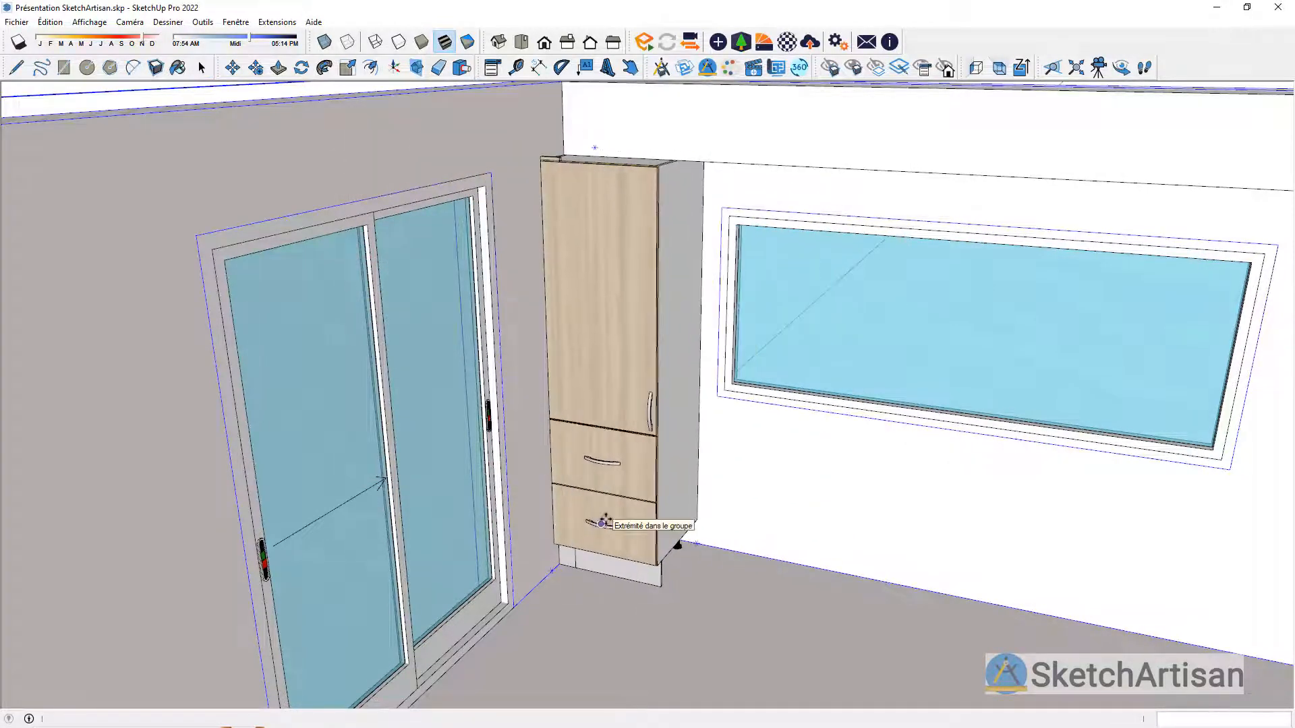
left_click(606, 519)
left_click(606, 520)
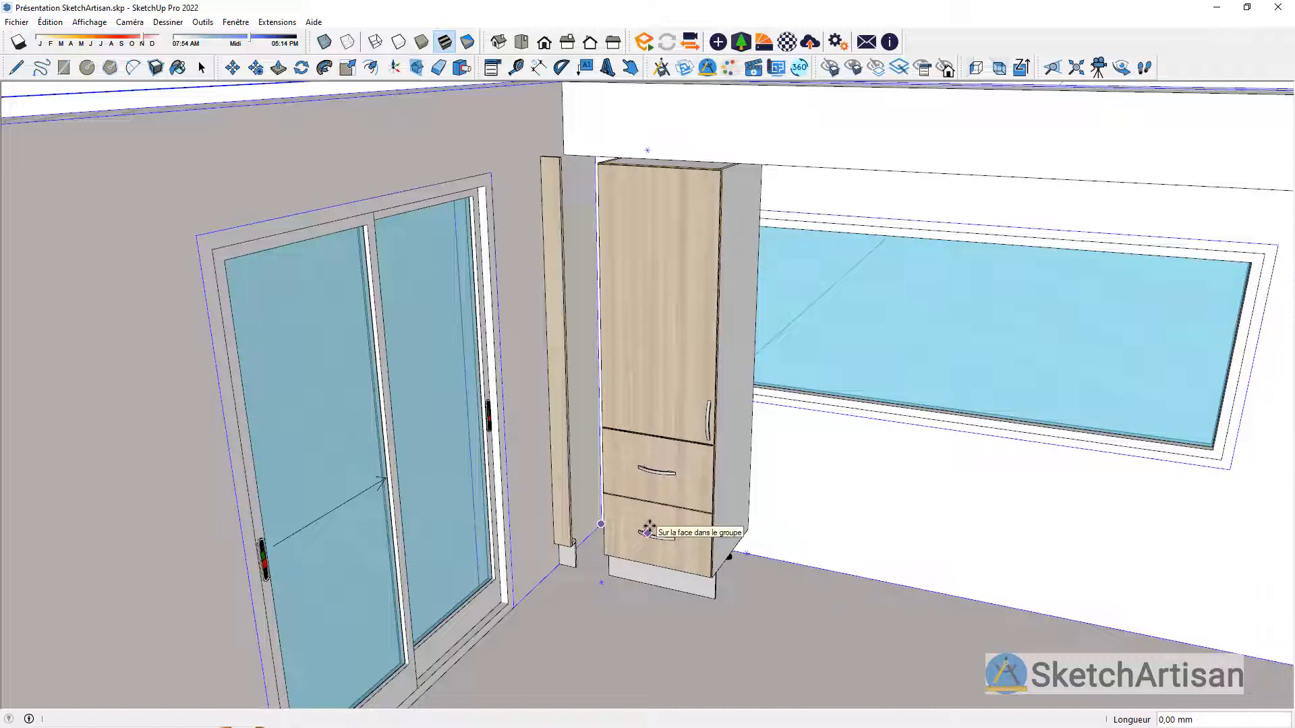
type("100")
key("Return")
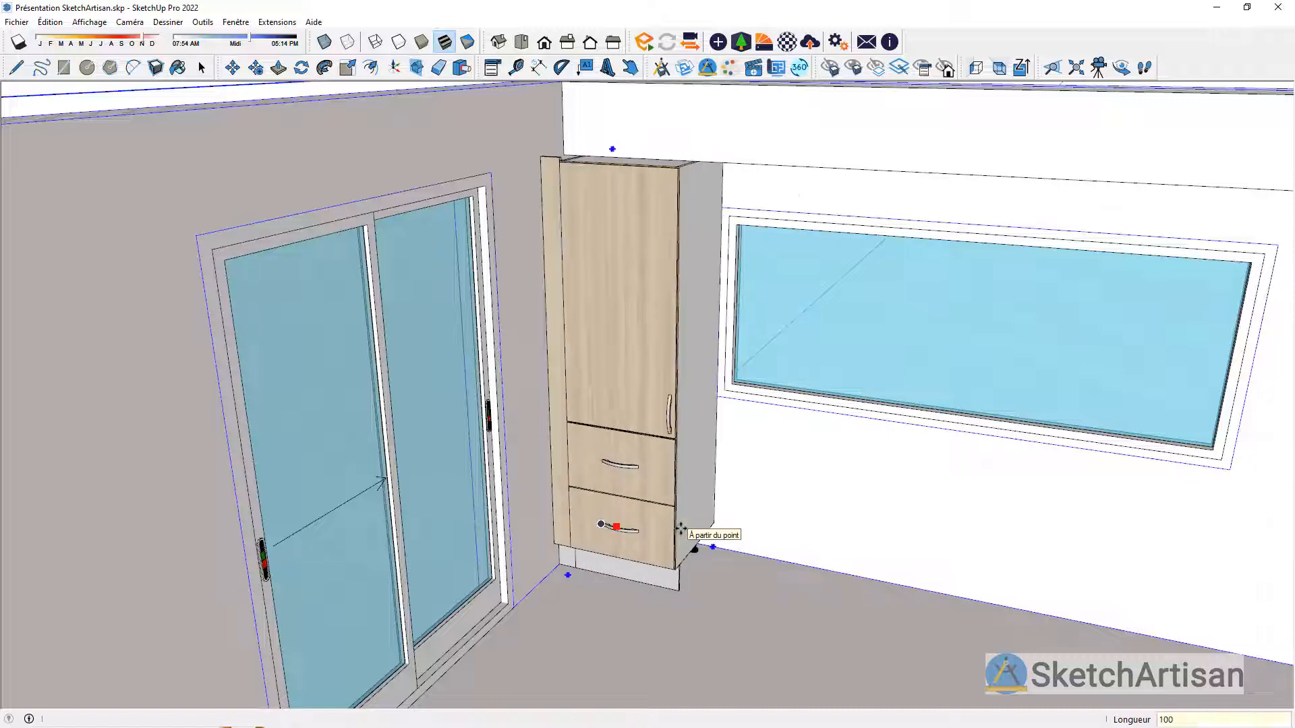
key("space")
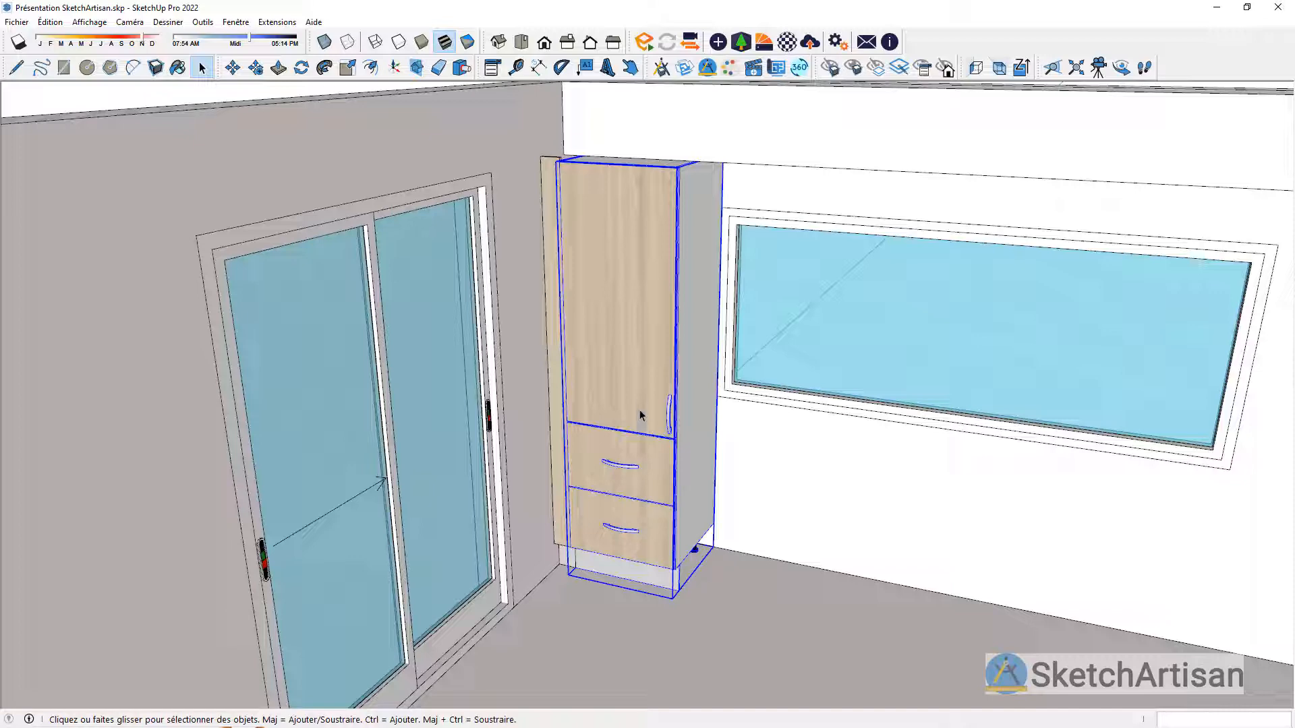
Step: Scale the filler's height by about 0.99 so its top lines up with the top of the column unit
left_click(552, 167)
scroll(567, 164, "up", 4)
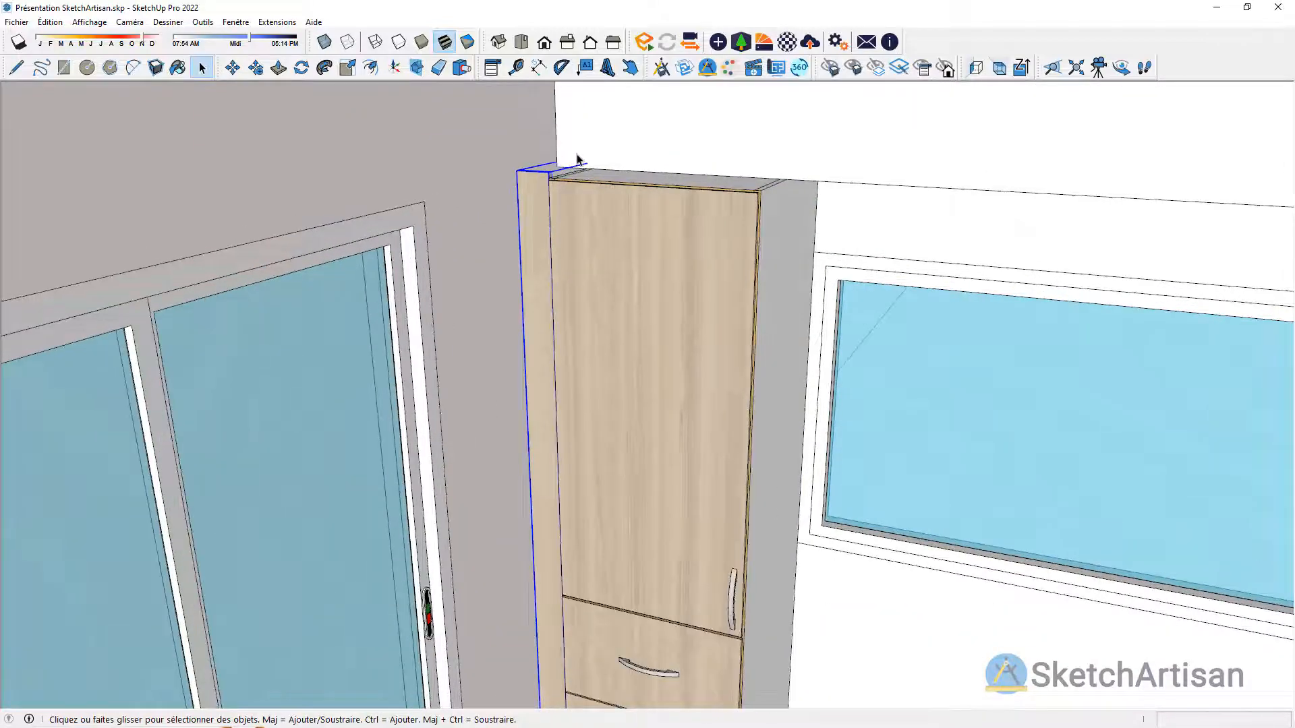
left_click(348, 66)
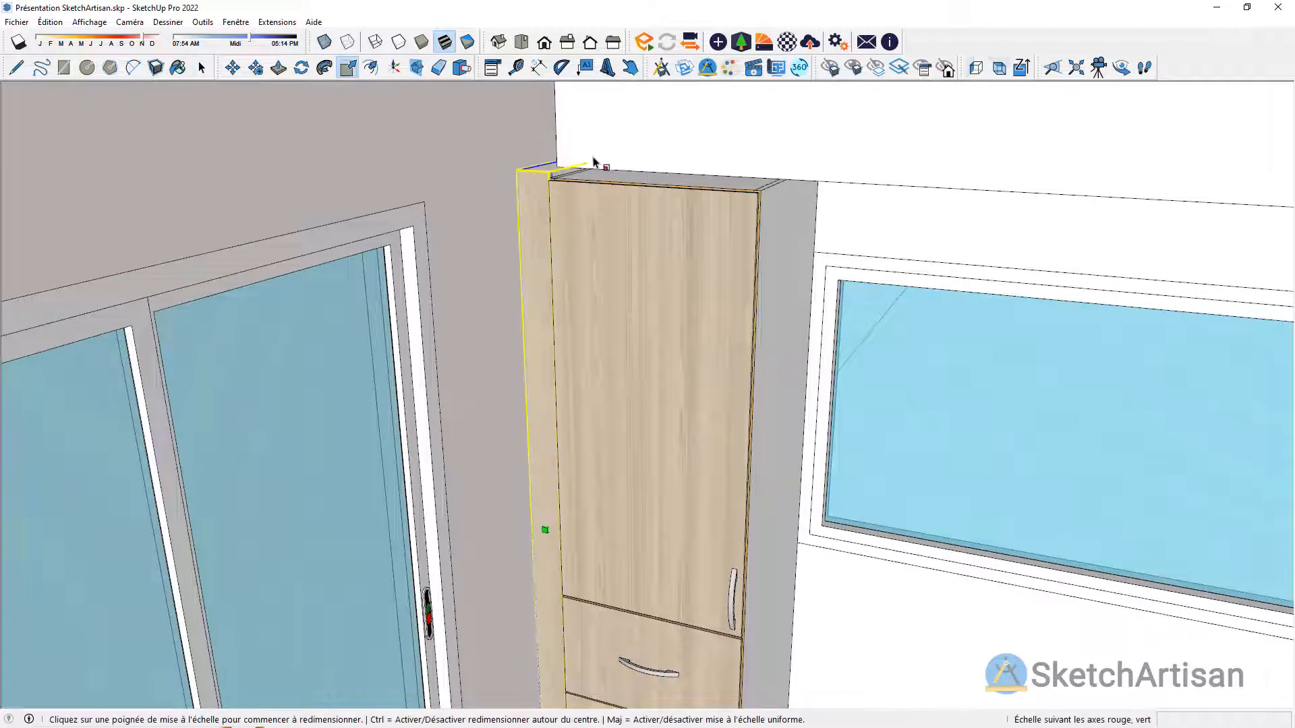
left_click(580, 161)
left_click(580, 169)
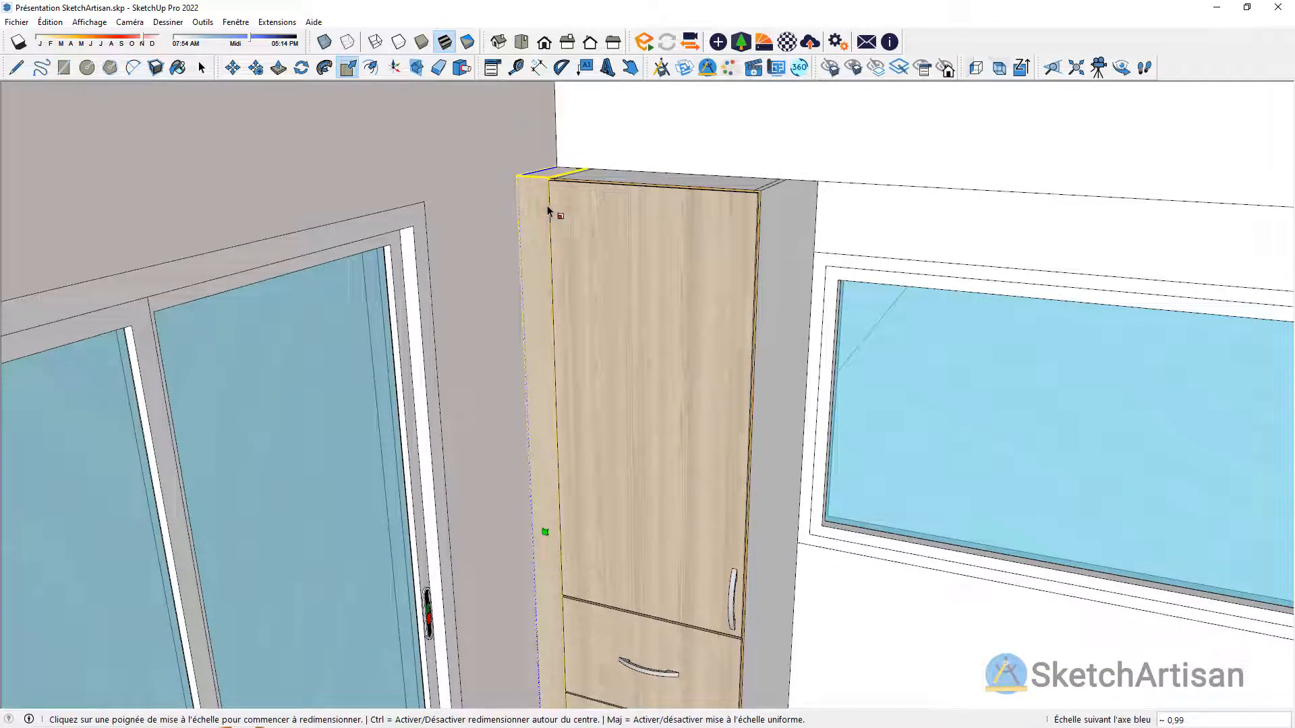
left_click(202, 66)
Step: Insert a Meuble Bas 60 - 1 tiroir - 2 casseroliers as 00 Meuble bas against the column, with the Z insertion level enabled
scroll(437, 211, "down", 3)
middle_click_drag(581, 332, 585, 289)
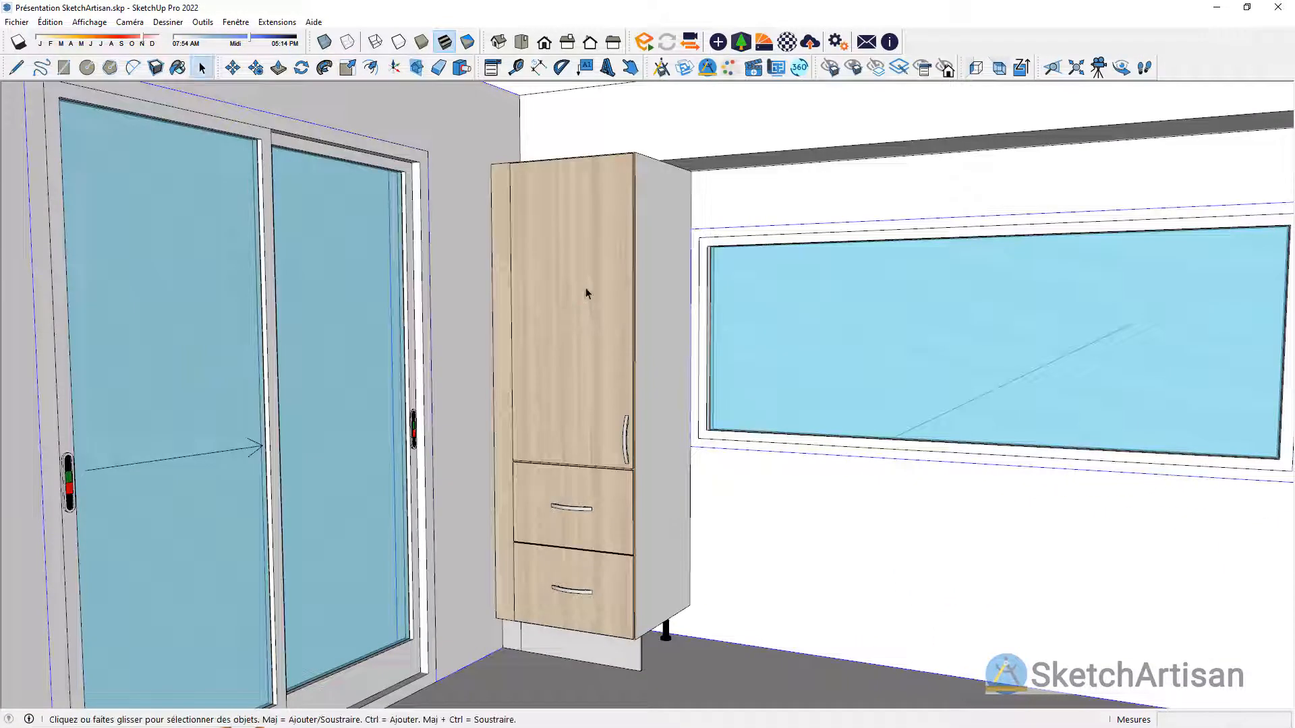
left_click(662, 67)
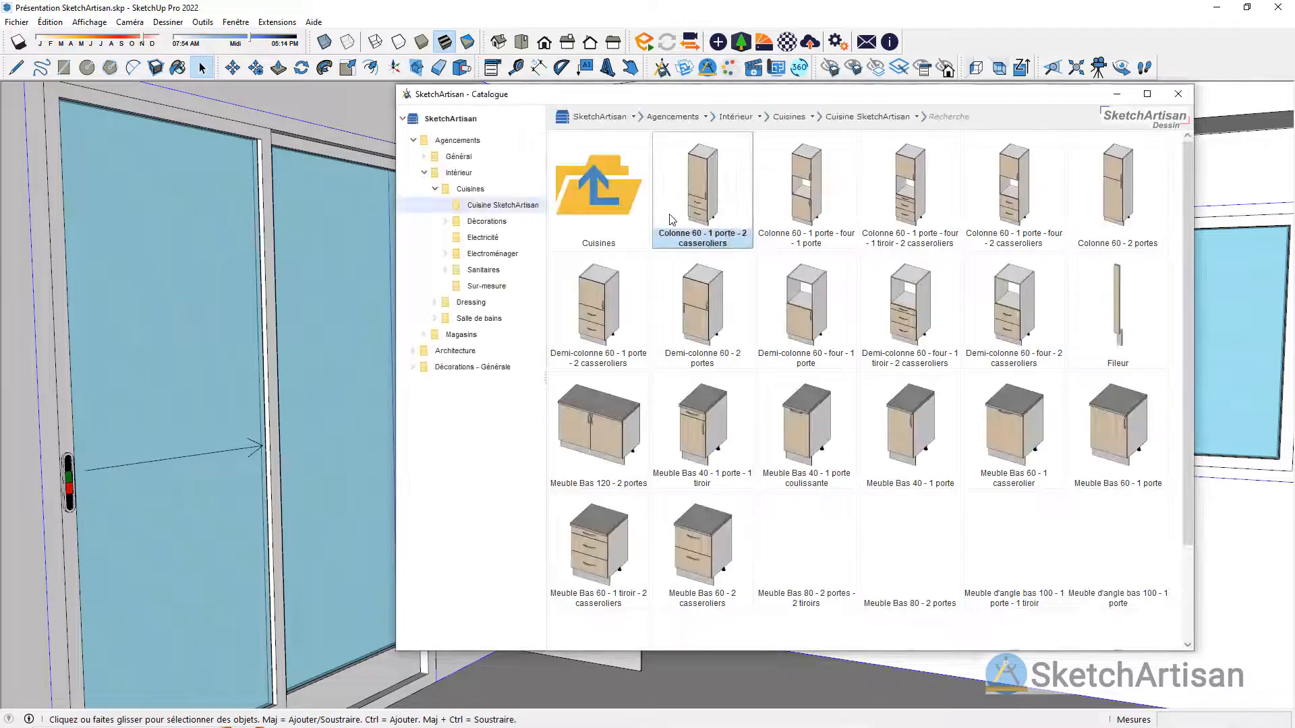
scroll(986, 309, "down", 3)
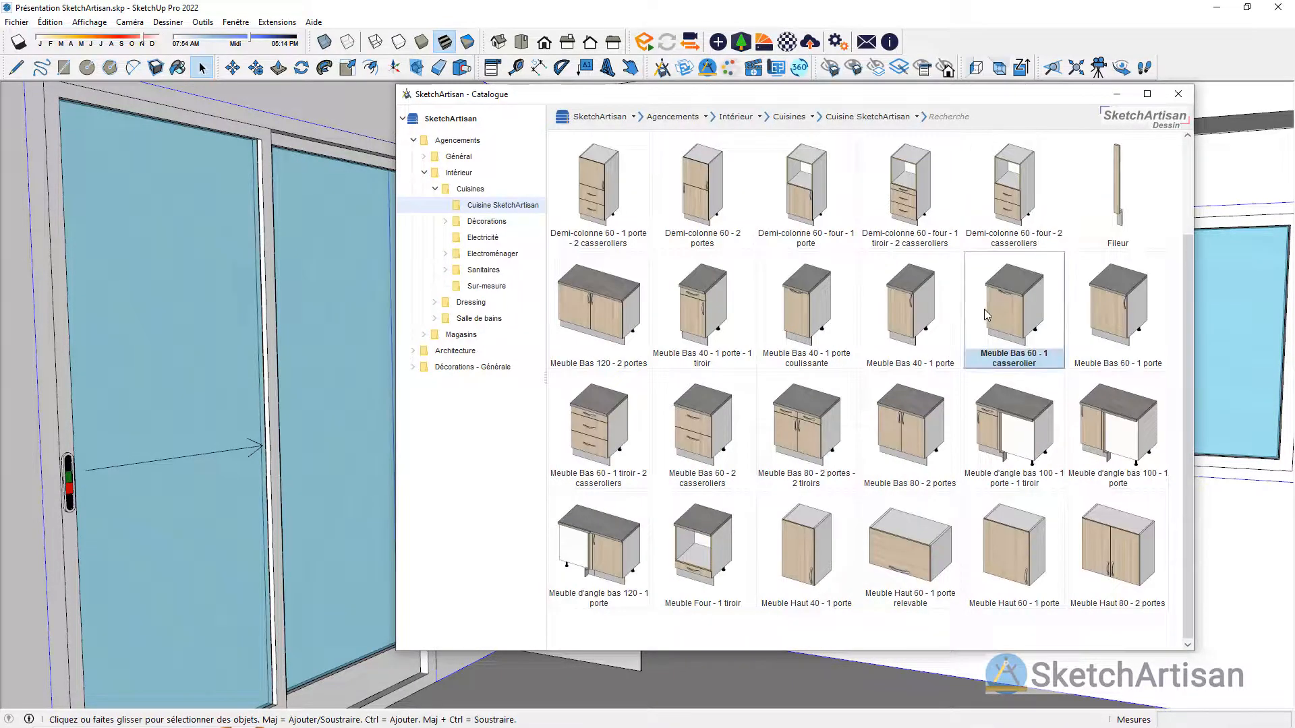
scroll(985, 308, "up", 3)
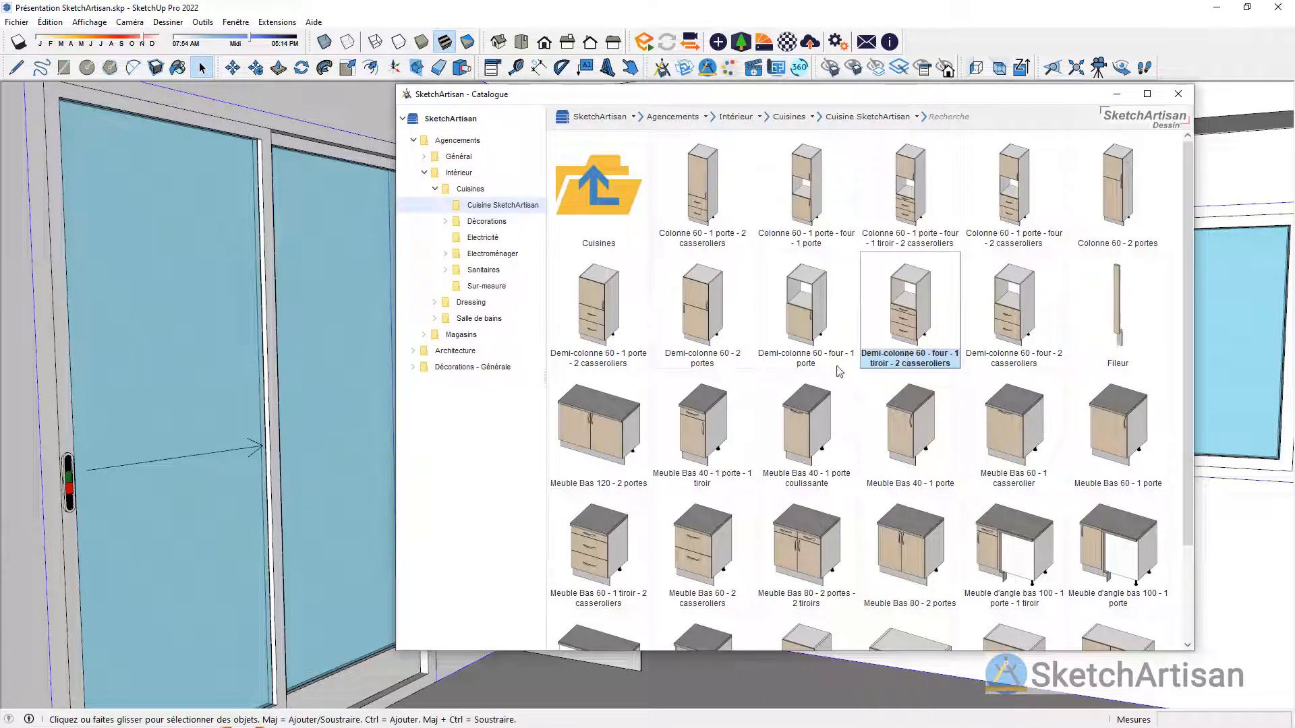
left_click(624, 547)
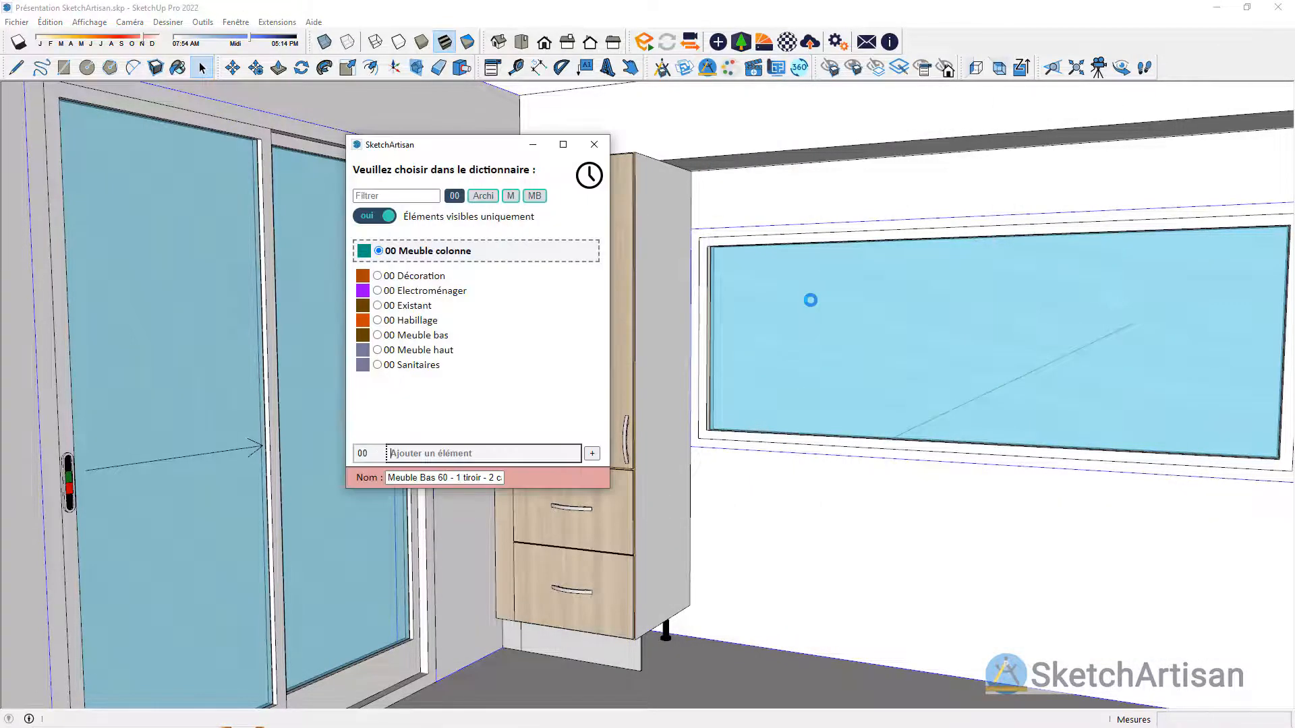
left_click(454, 337)
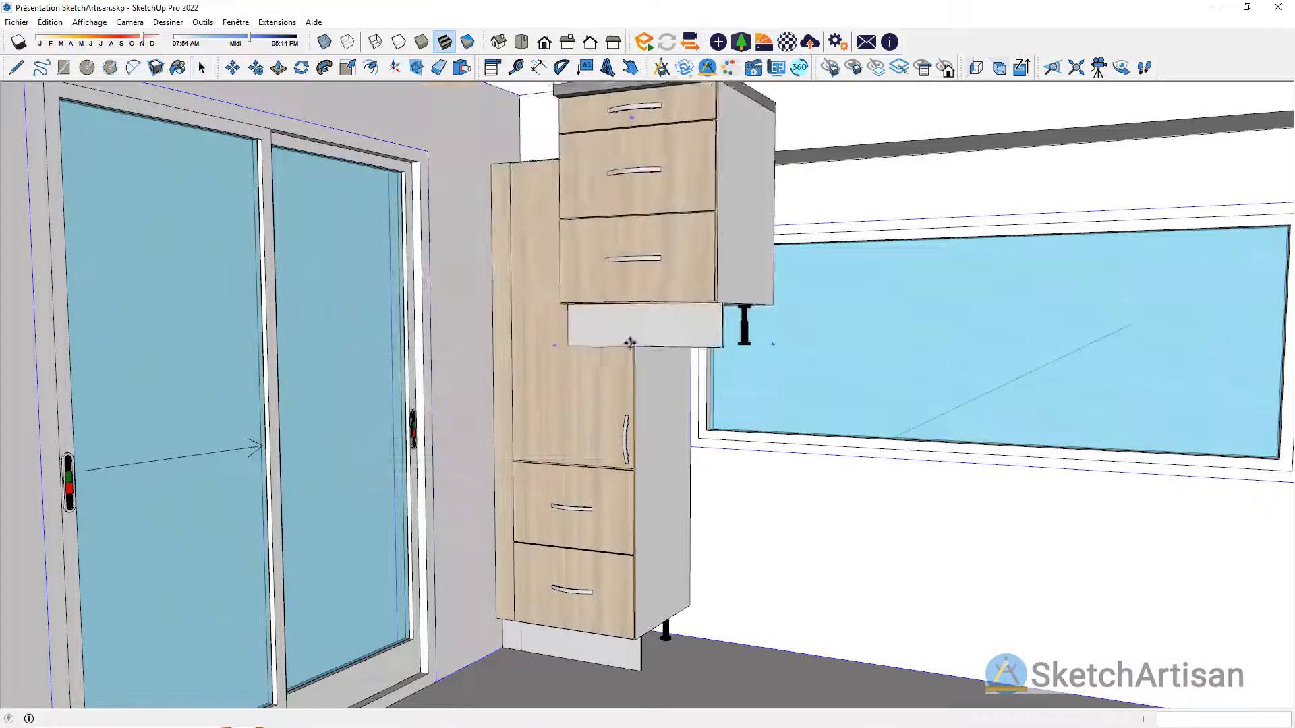
left_click(1021, 67)
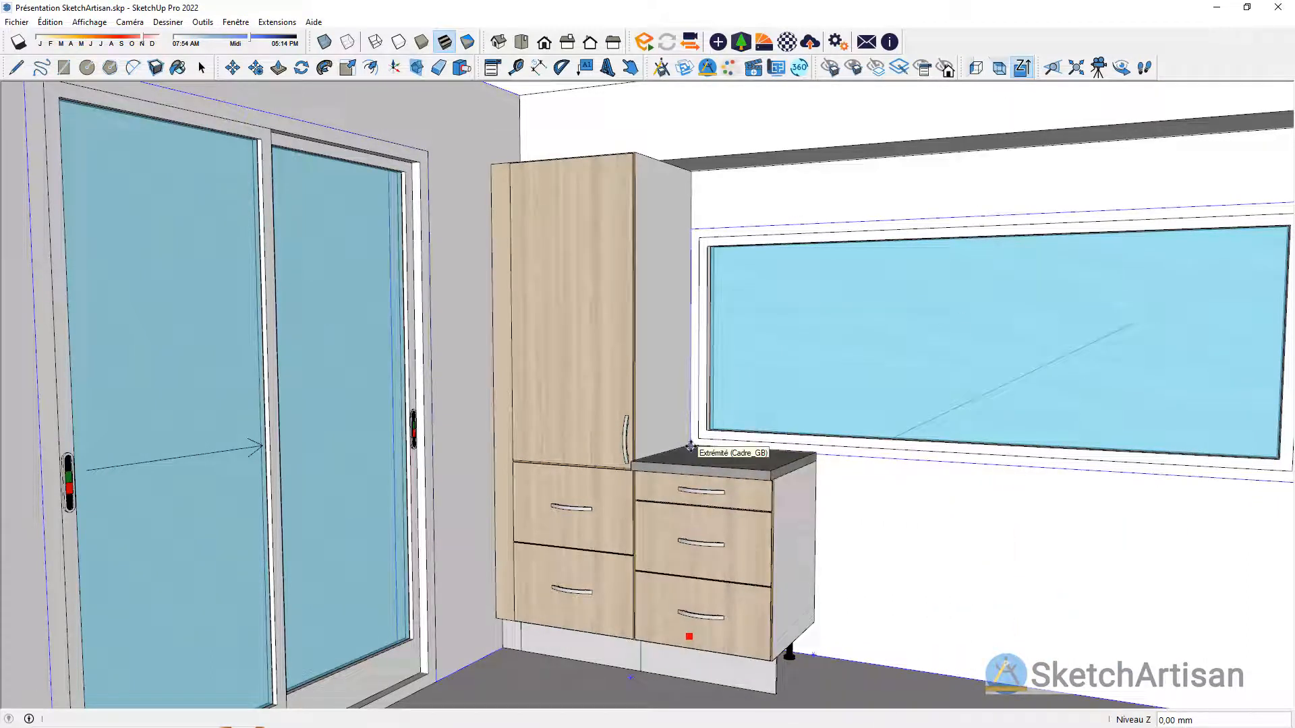
left_click(689, 446)
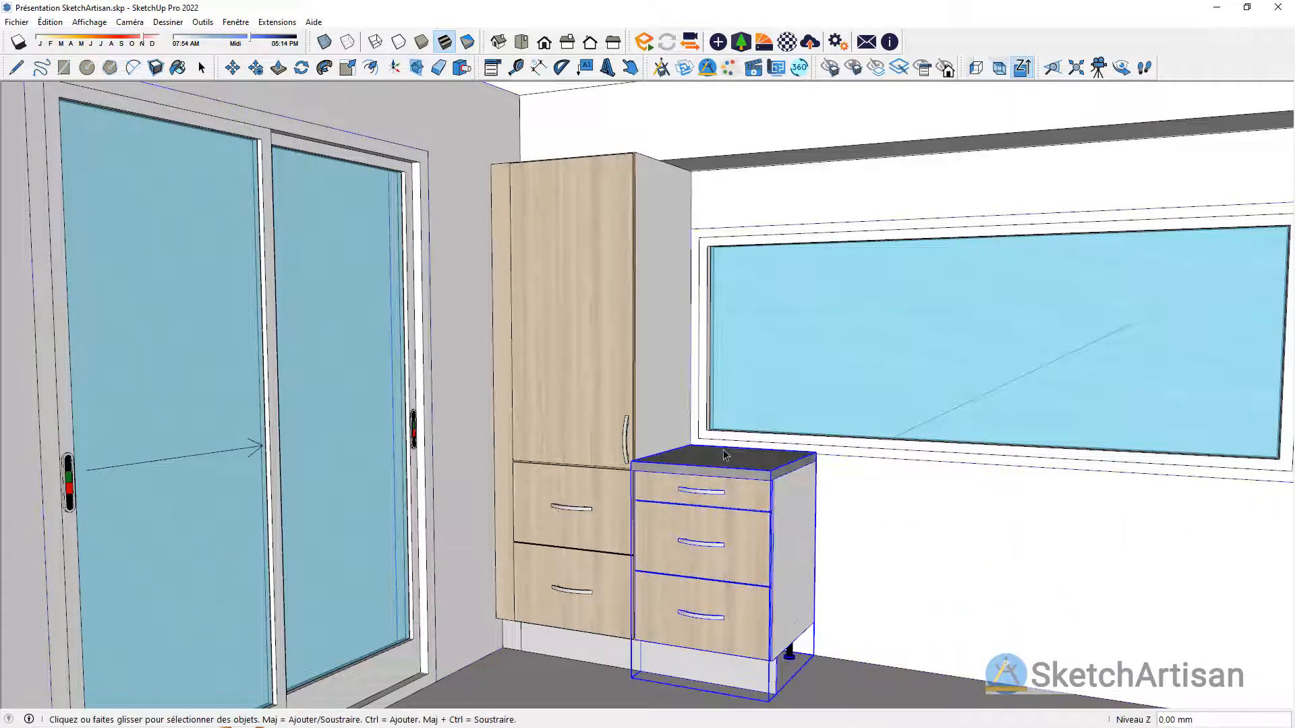
Step: Insert a Meuble Bas 120 - 2 portes as 00 Meuble bas, snapped to the back corner of the drawer unit's worktop
left_click(661, 68)
double_click(602, 435)
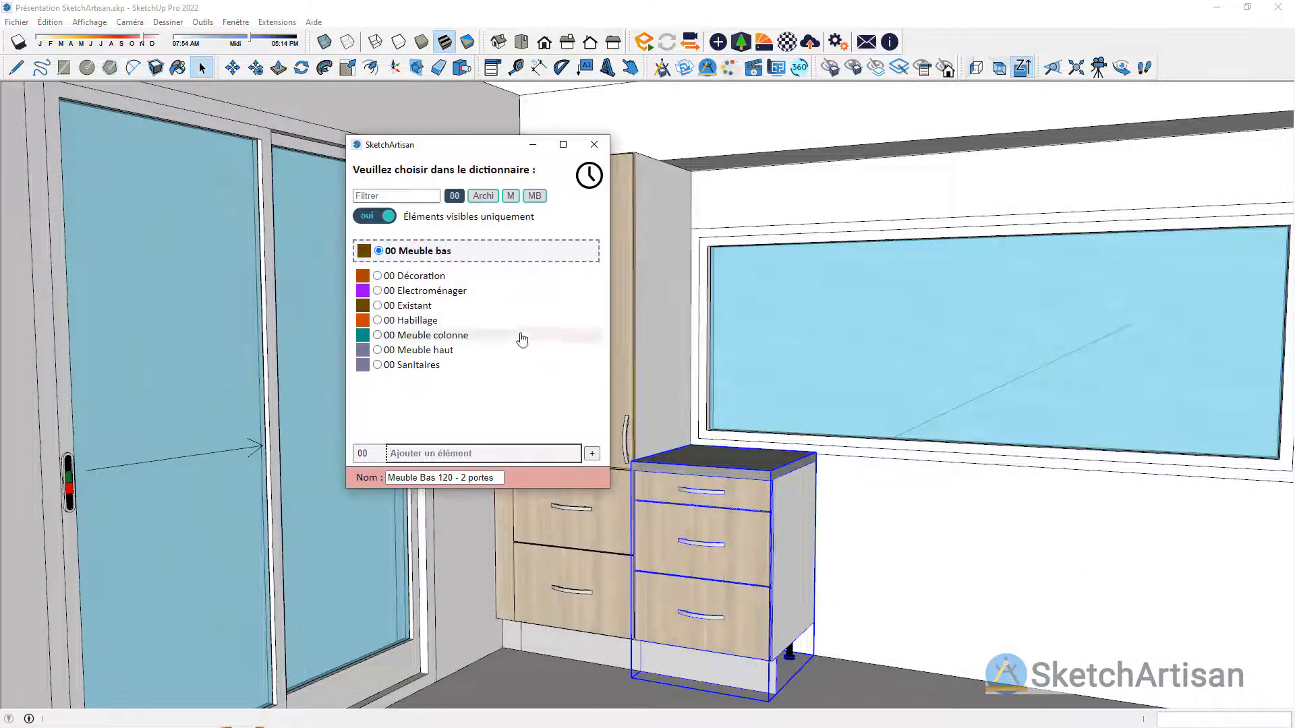
left_click(463, 249)
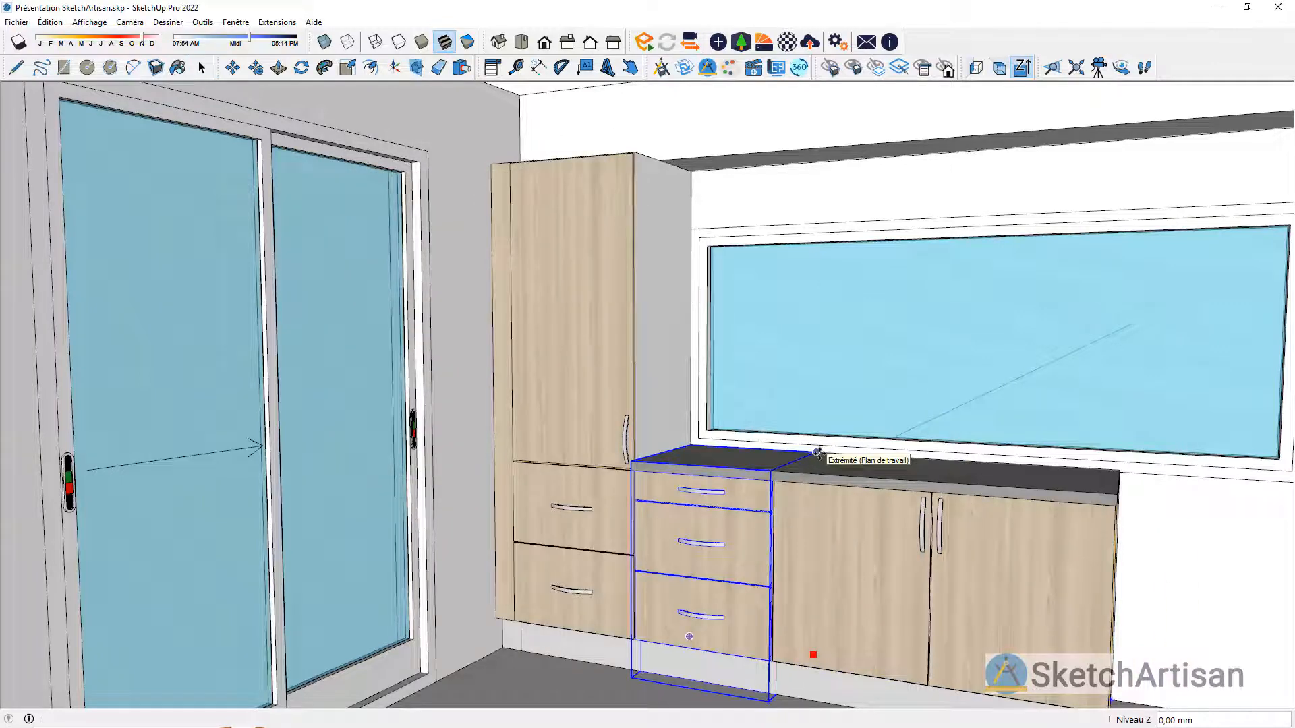
left_click(818, 452)
Step: Insert a second Meuble Bas 60 - 1 tiroir - 2 casseroliers as 00 Meuble bas at the free end of the 120 unit
scroll(489, 276, "down", 2)
middle_click_drag(488, 275, 659, 347)
left_click(664, 69)
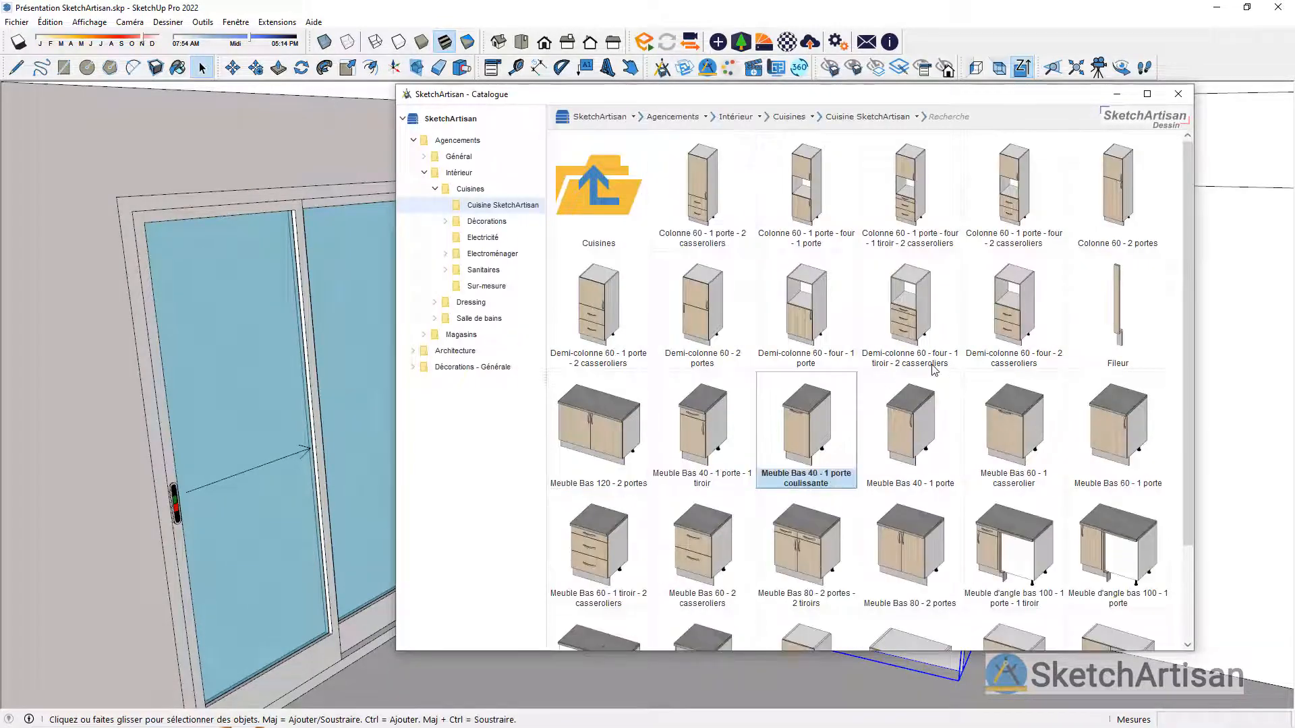
left_click(597, 564)
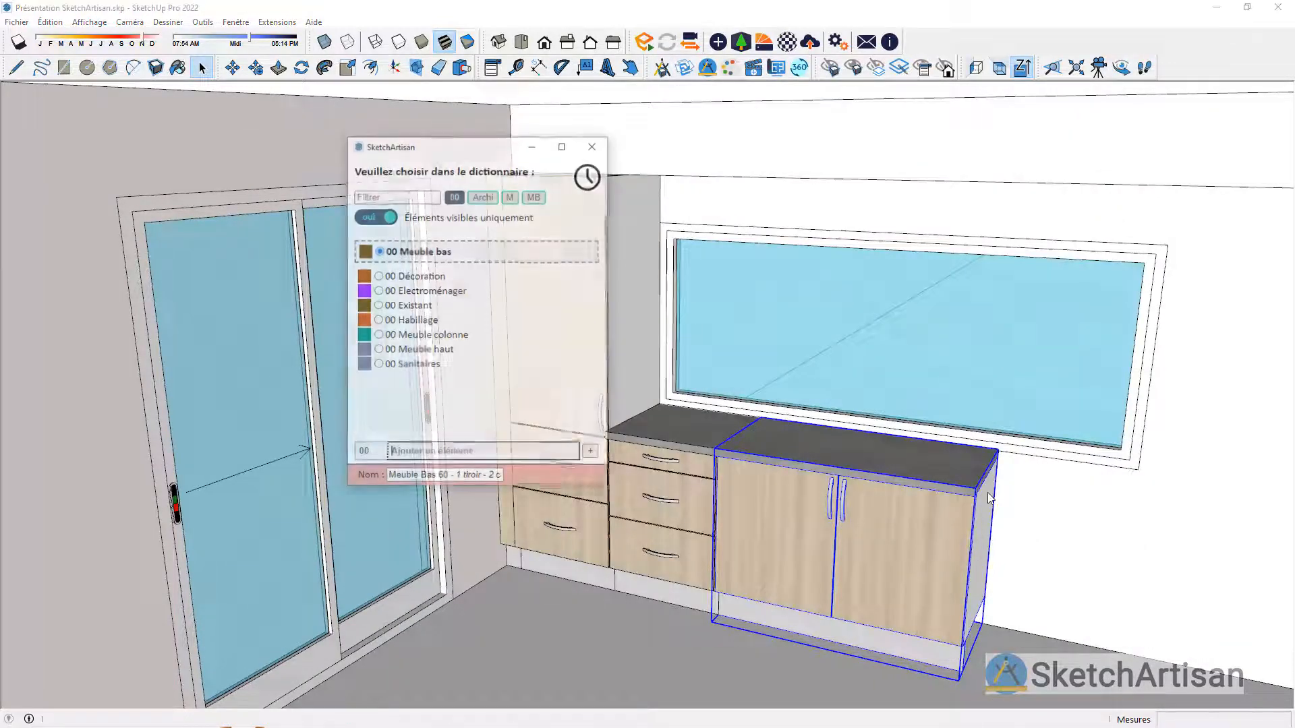
left_click(462, 253)
left_click(998, 450)
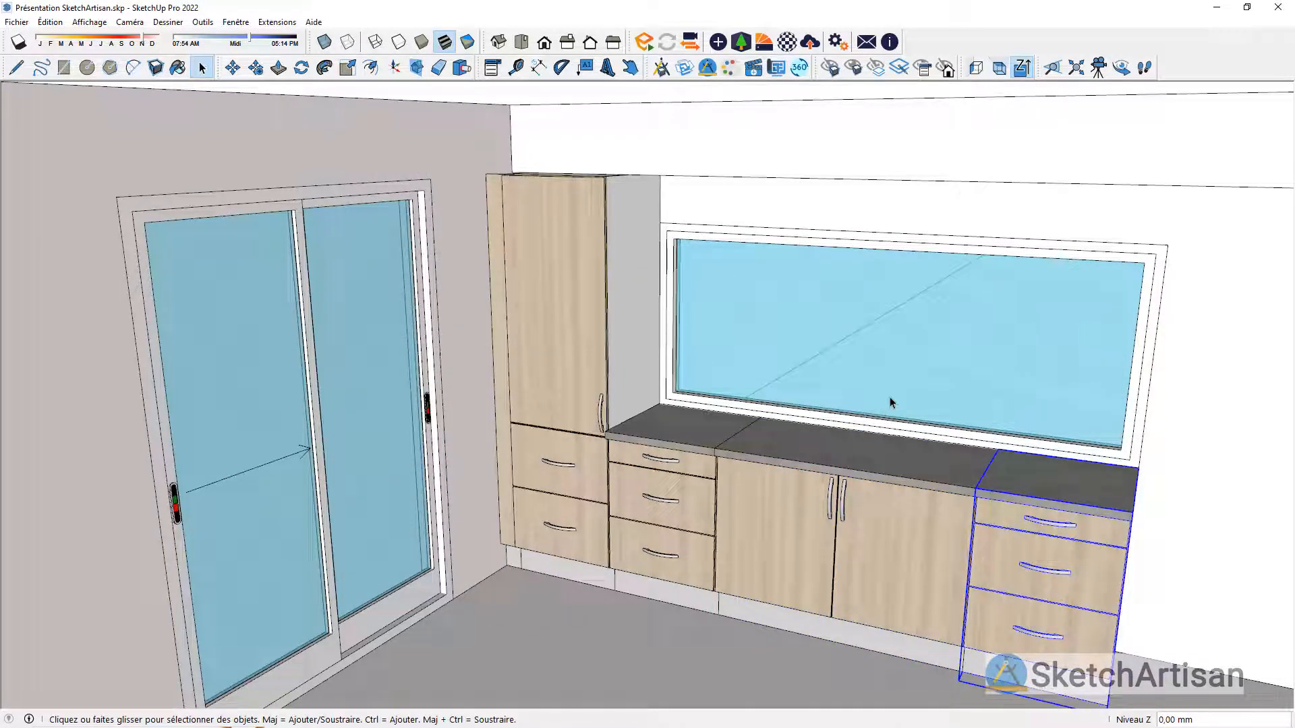
Step: Copy the column unit as 00 Meuble colonne 3000 mm along the window wall to the other end of the base units
left_click(589, 385)
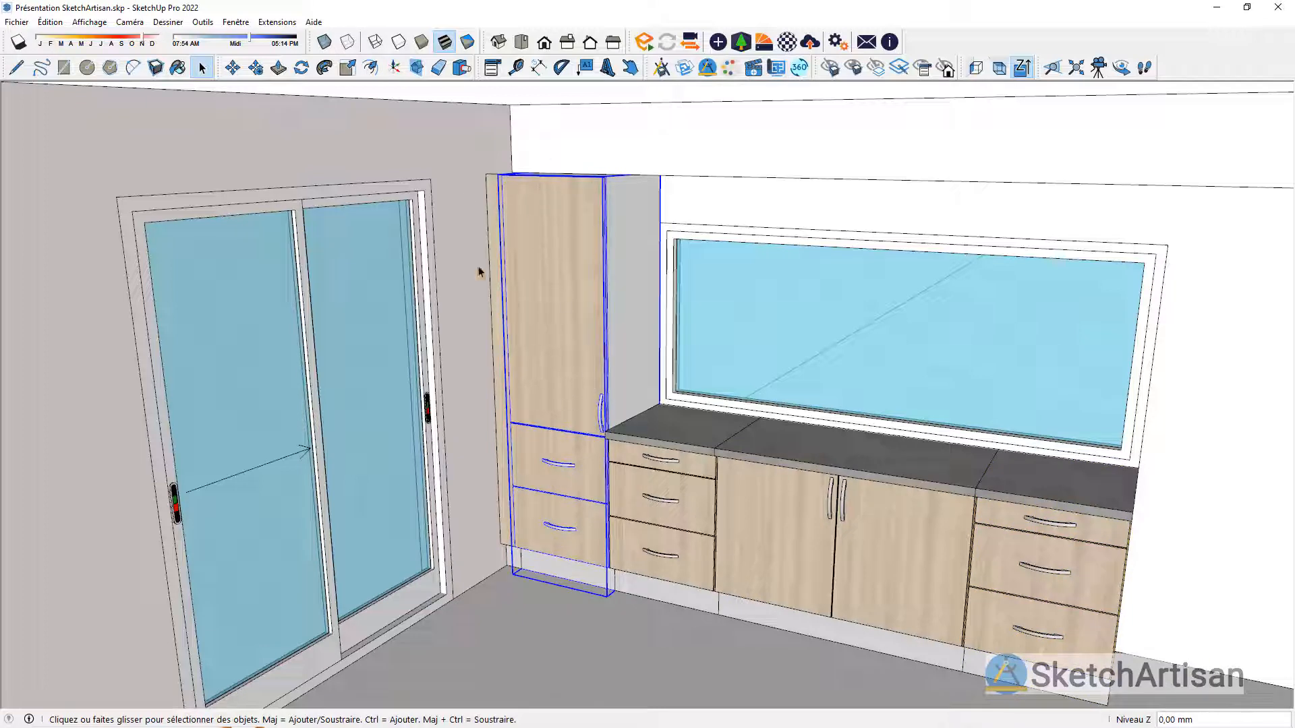
left_click(256, 69)
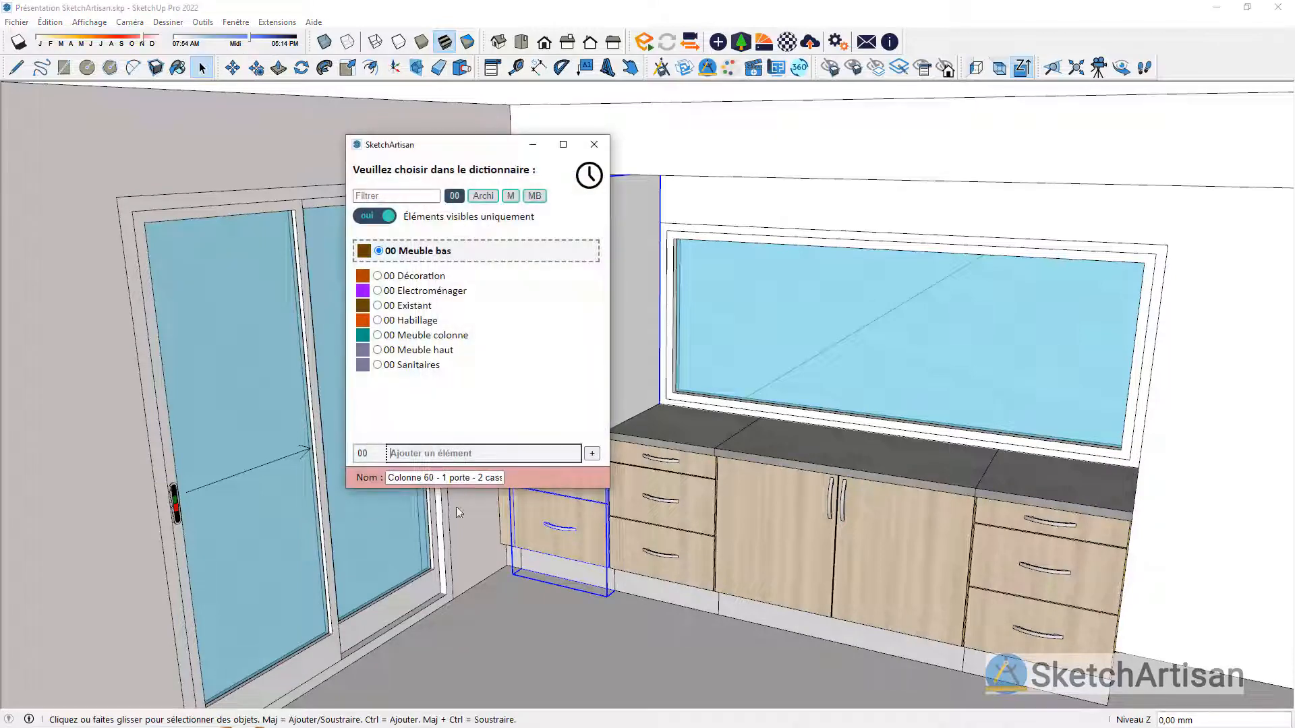
left_click(429, 335)
scroll(535, 607, "up", 6)
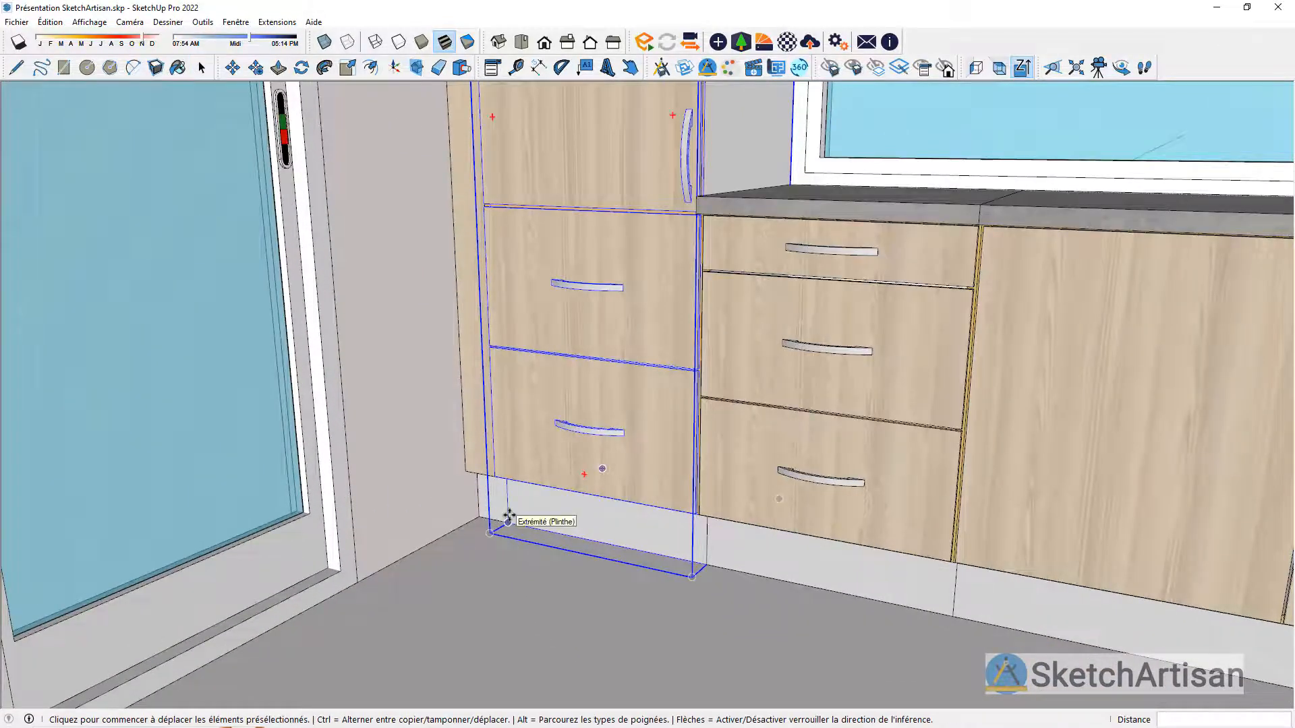
left_click(513, 533)
scroll(486, 563, "down", 5)
scroll(858, 639, "up", 5)
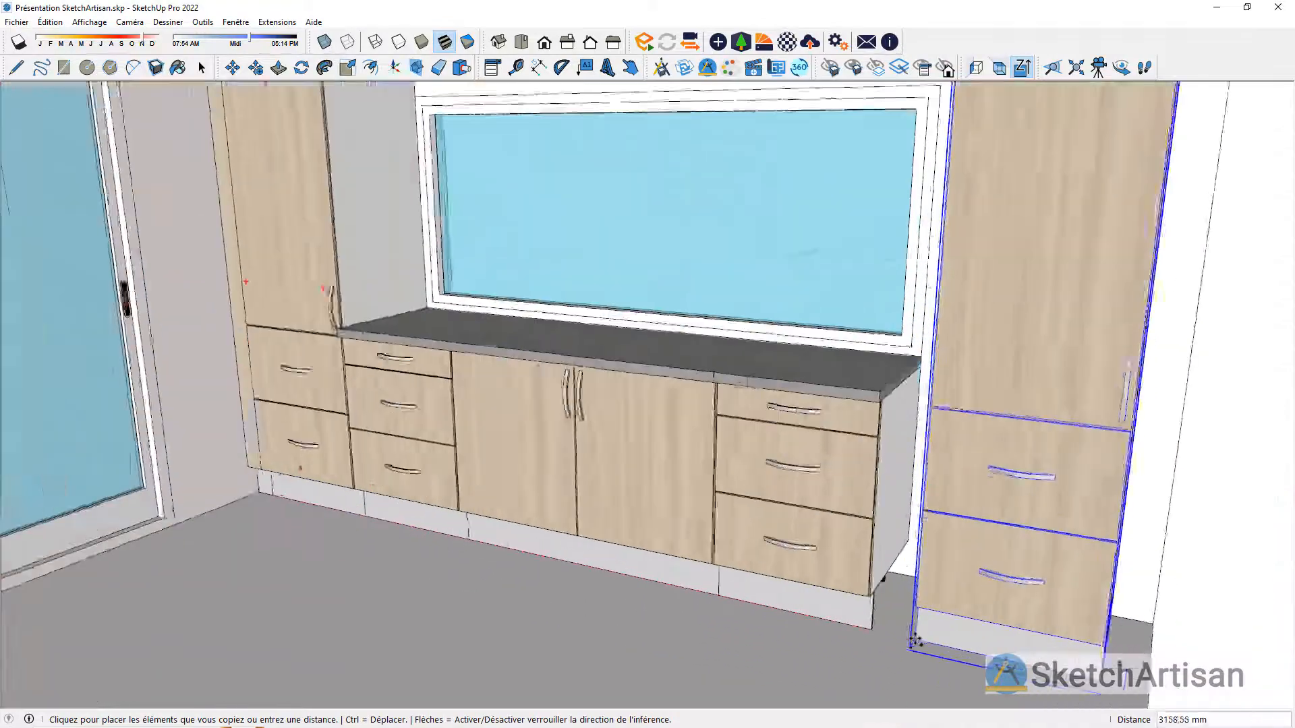
type("3000")
key("Return")
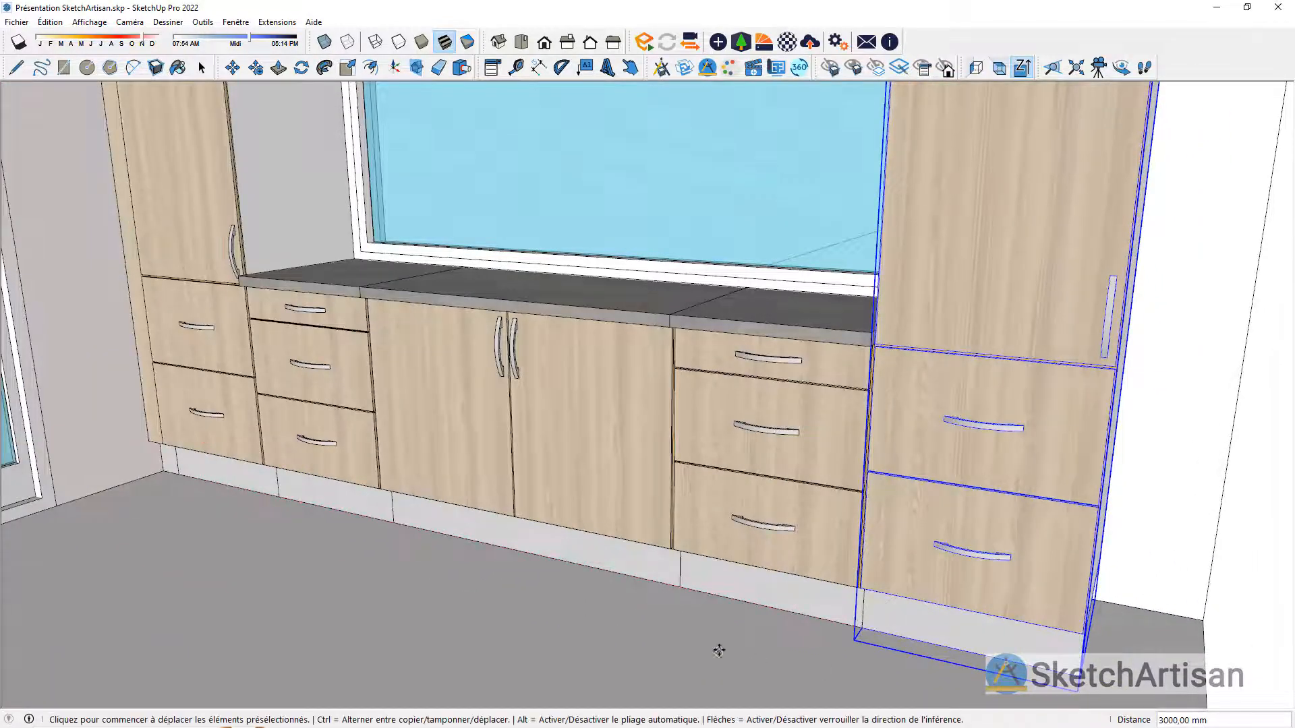
key("space")
Step: Insert a Fileur as 00 Meuble colonne against the outer side of the copied column
scroll(817, 640, "down", 4)
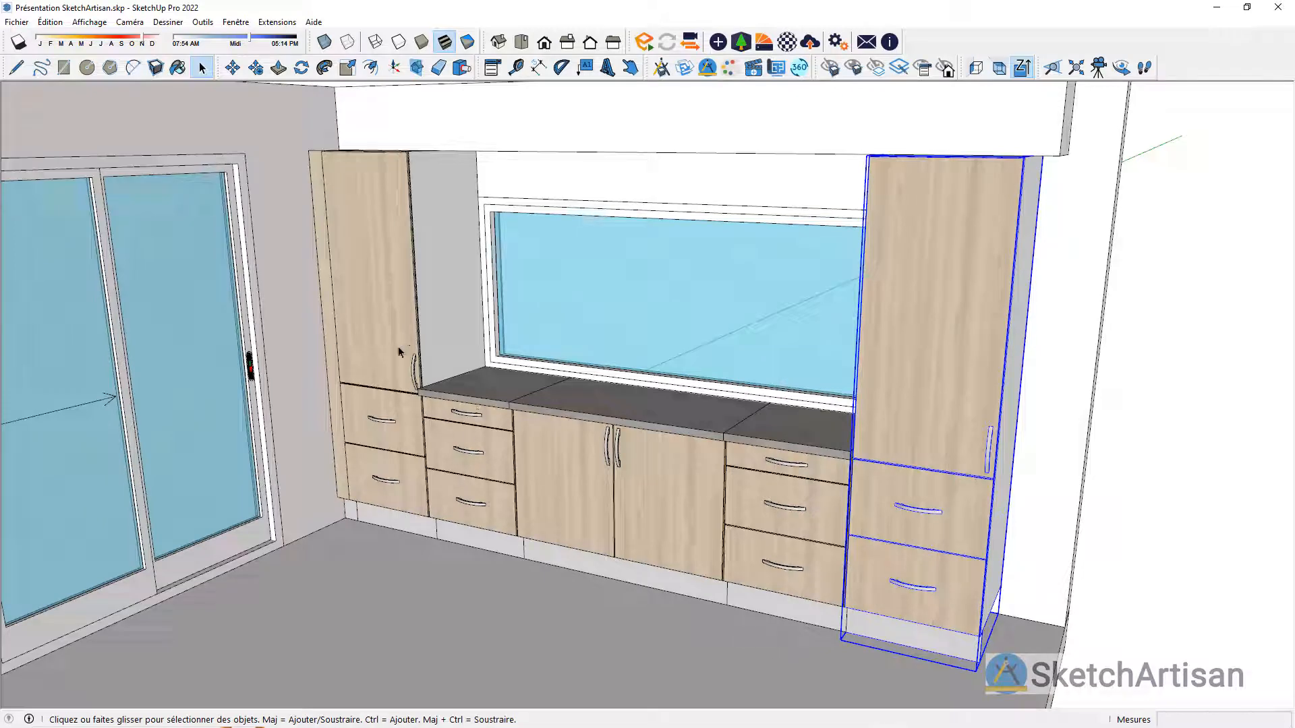
left_click(662, 68)
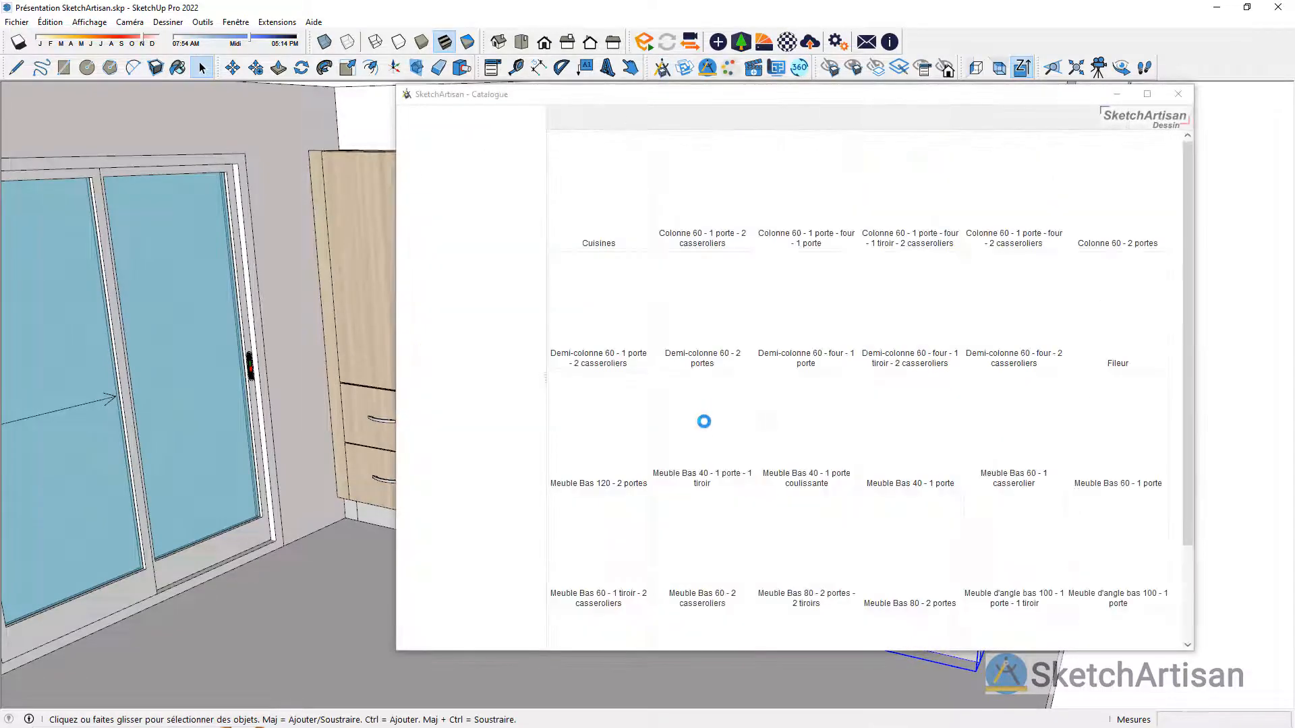
double_click(1114, 328)
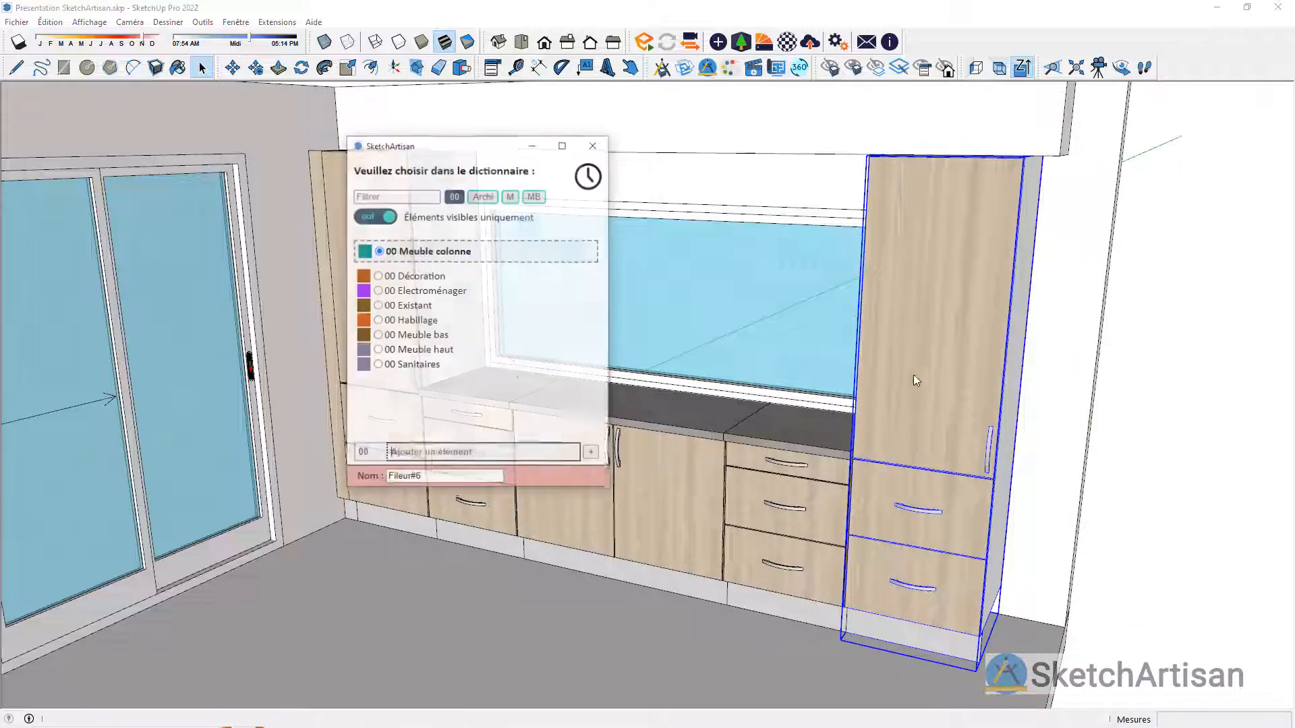
left_click(463, 255)
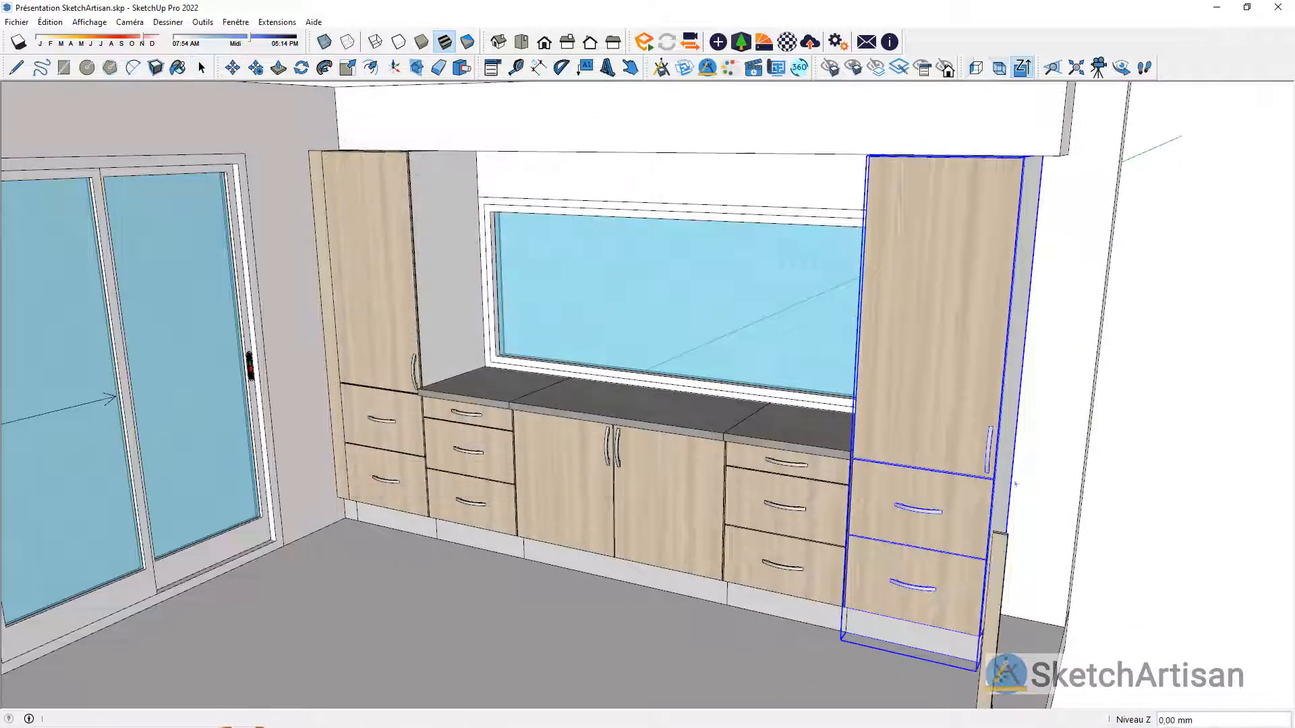
scroll(1007, 665, "up", 3)
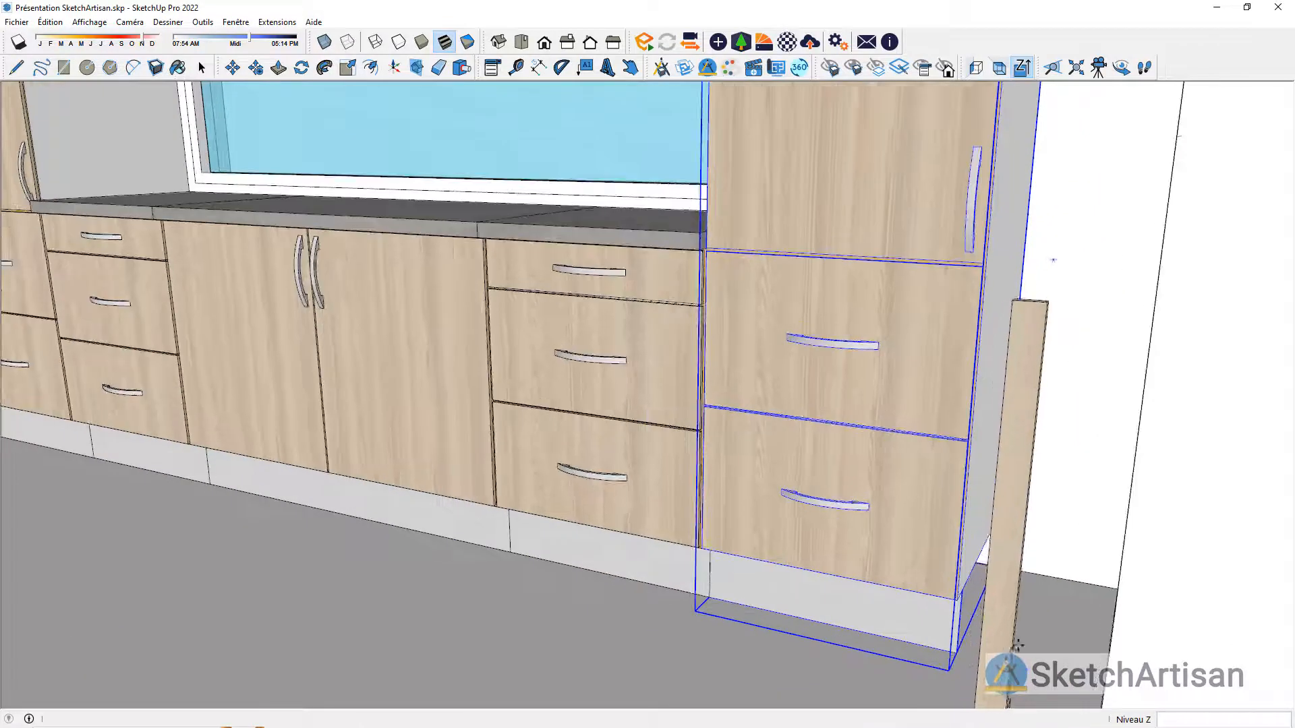
left_click(999, 518)
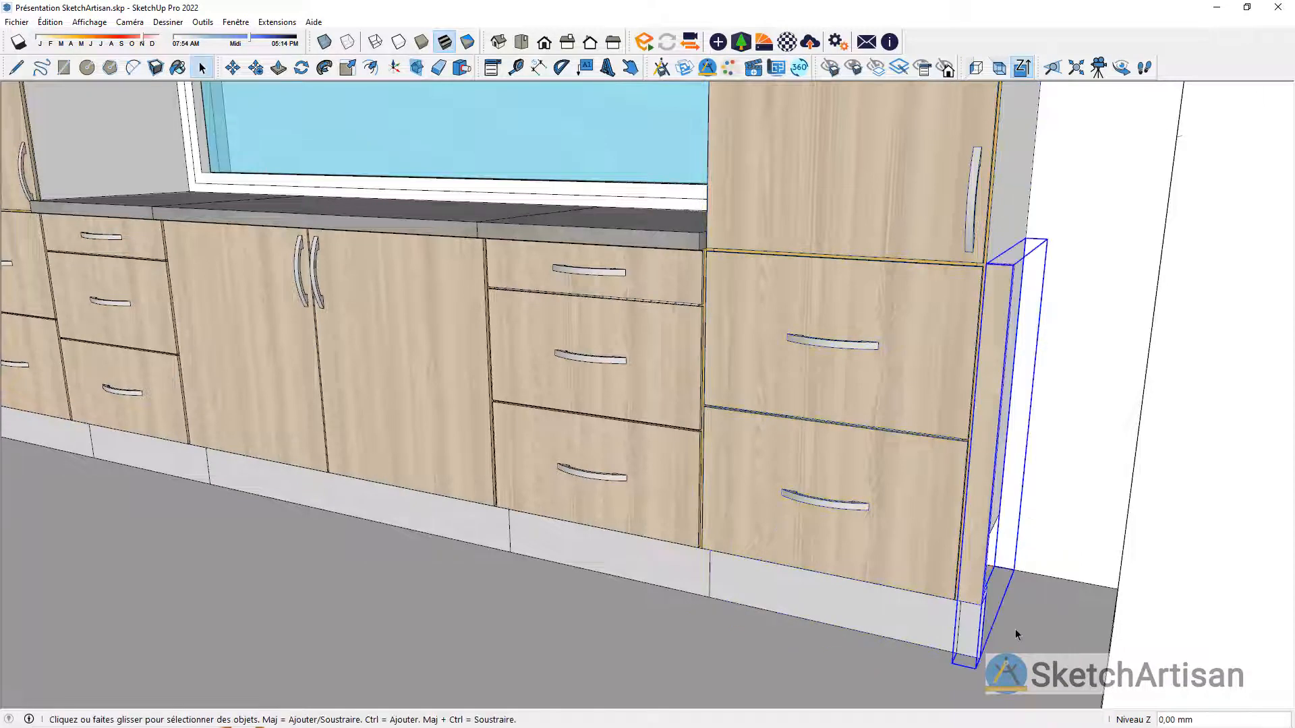
Step: Set the new filler's largeur côté 1 to 100 mm and its Hauteur to 2060 mm, and close its options
left_click(492, 67)
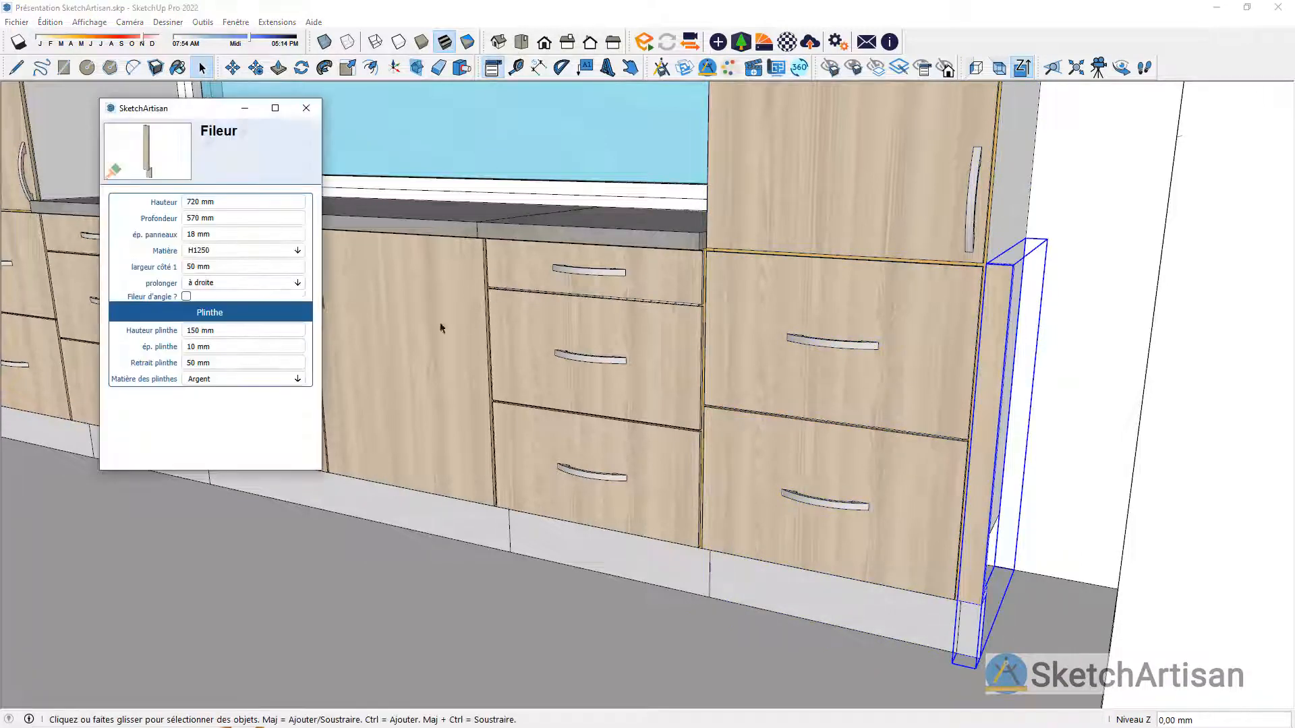
left_click(253, 269)
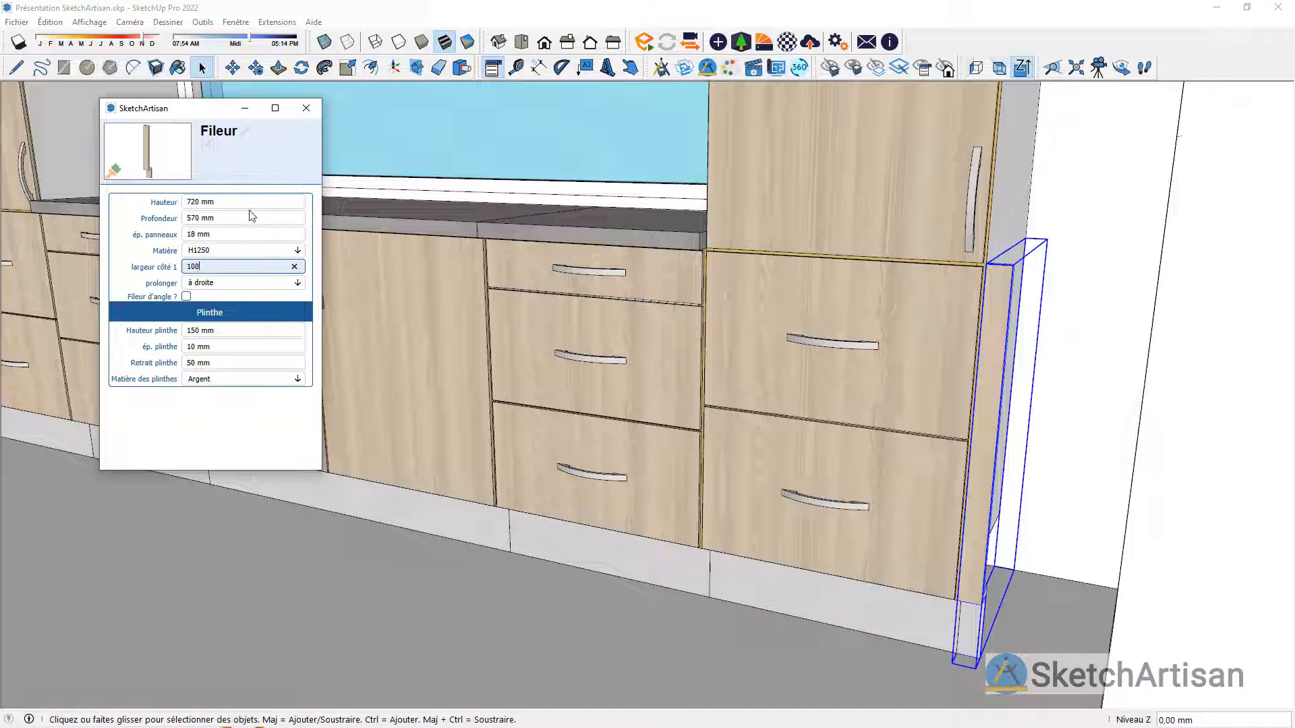
type("100")
key("Return")
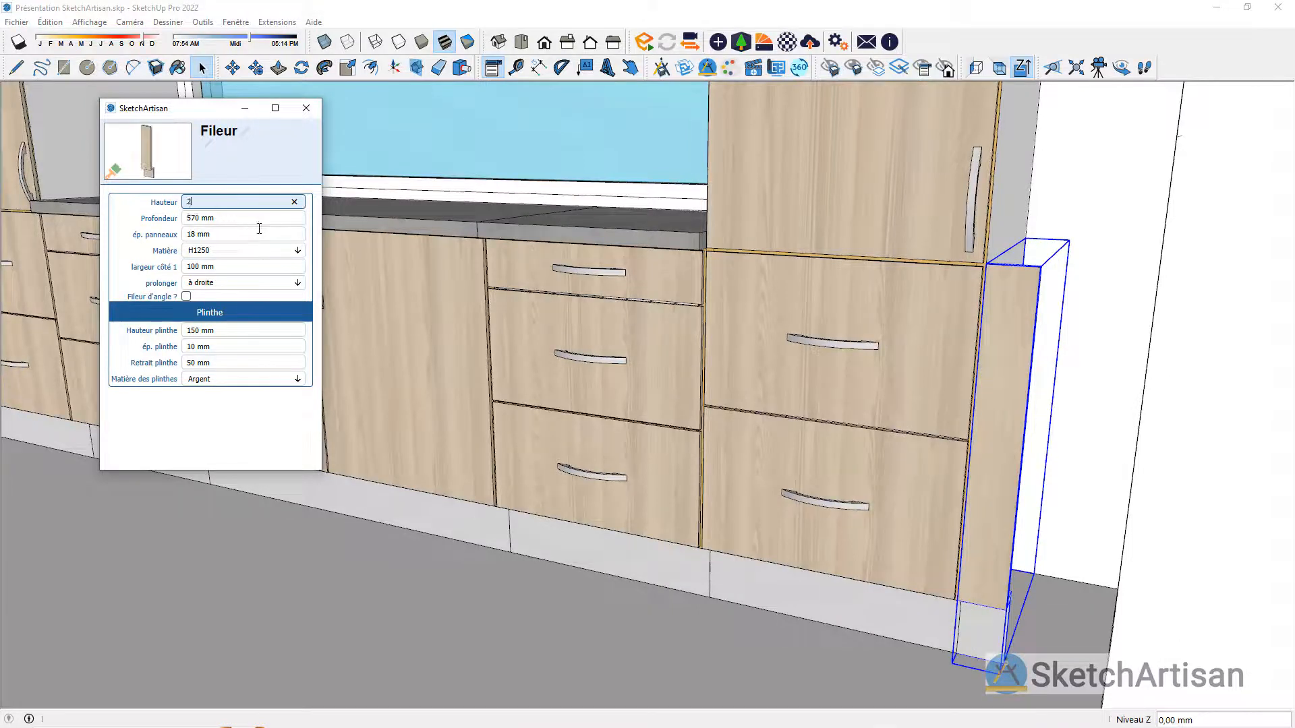
type("2060")
key("Return")
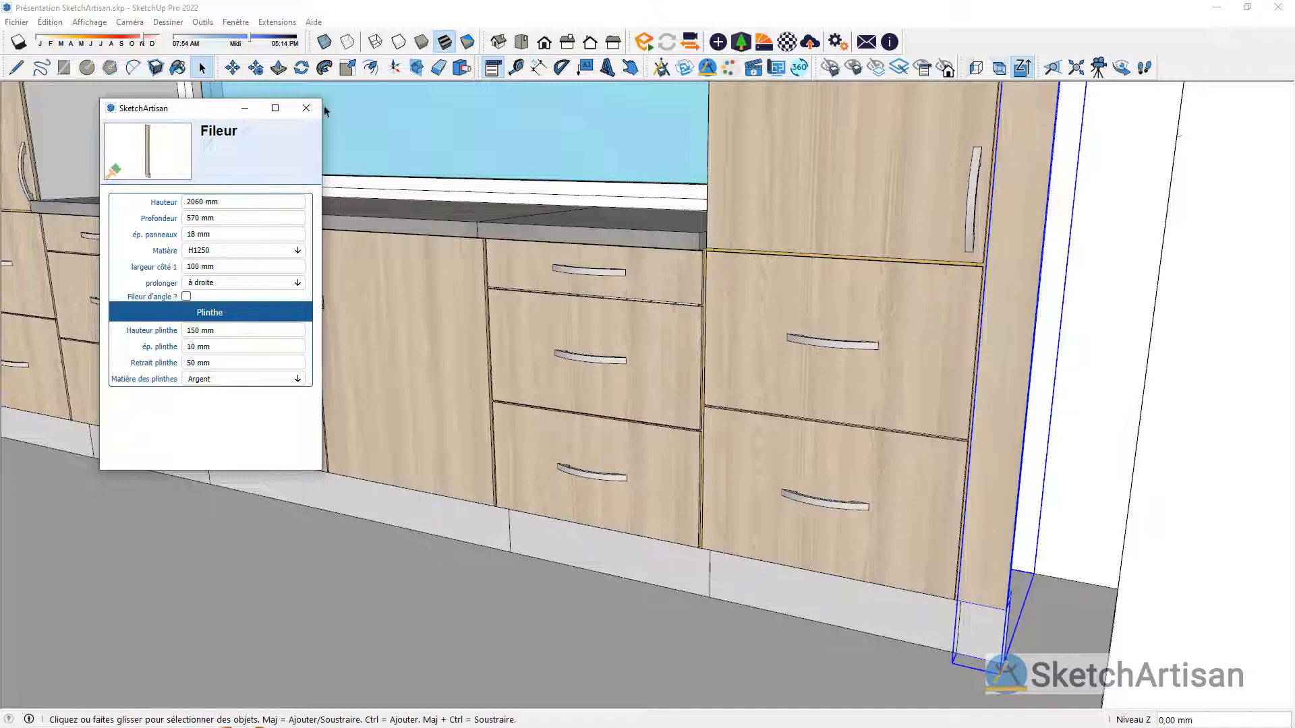
left_click(307, 109)
Step: Scale the new filler's height by about 0.98 so its top lines up with the top of the copied column
scroll(953, 655, "down", 5)
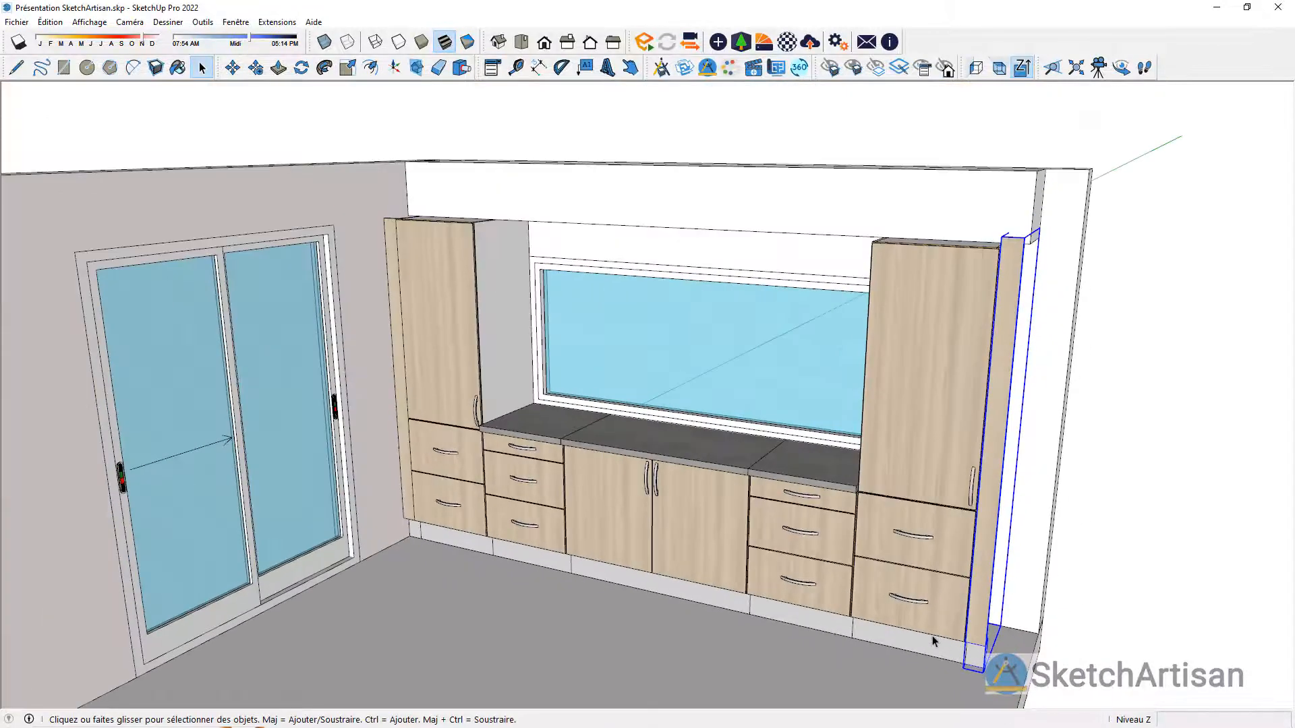
scroll(1080, 191, "up", 1)
key("s")
scroll(1040, 247, "up", 2)
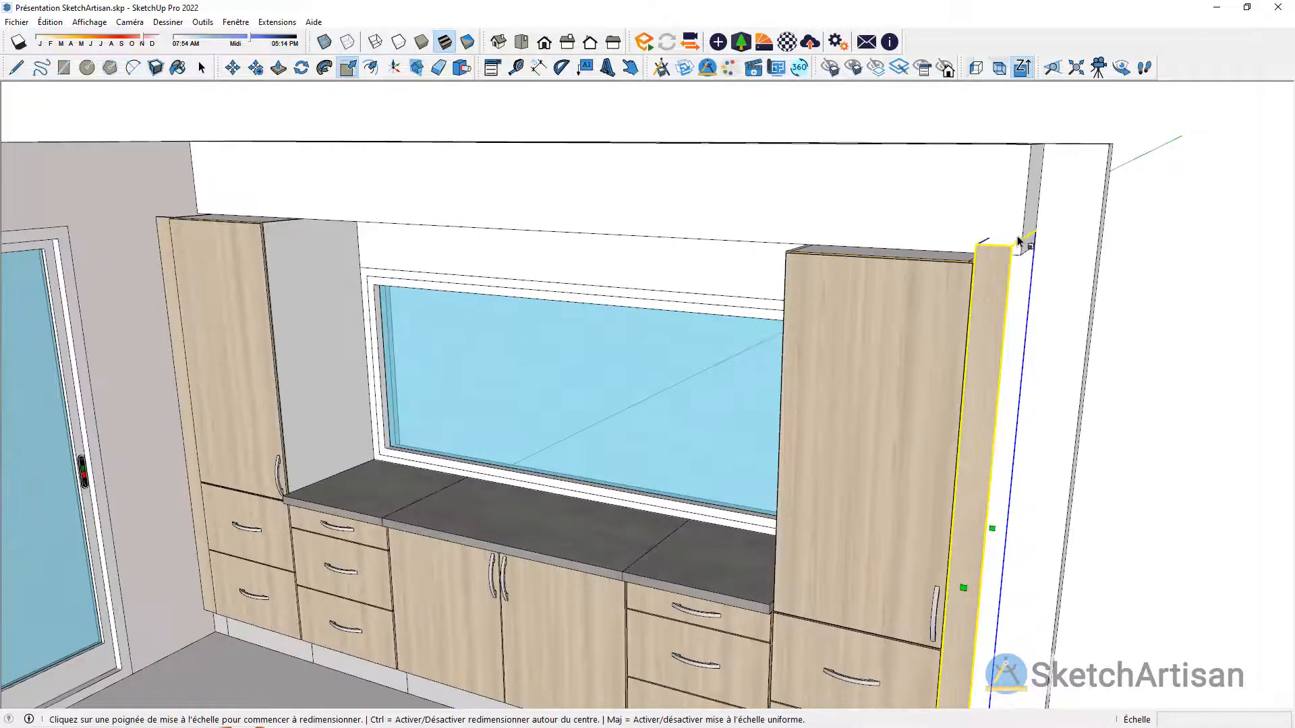
left_click(1006, 253)
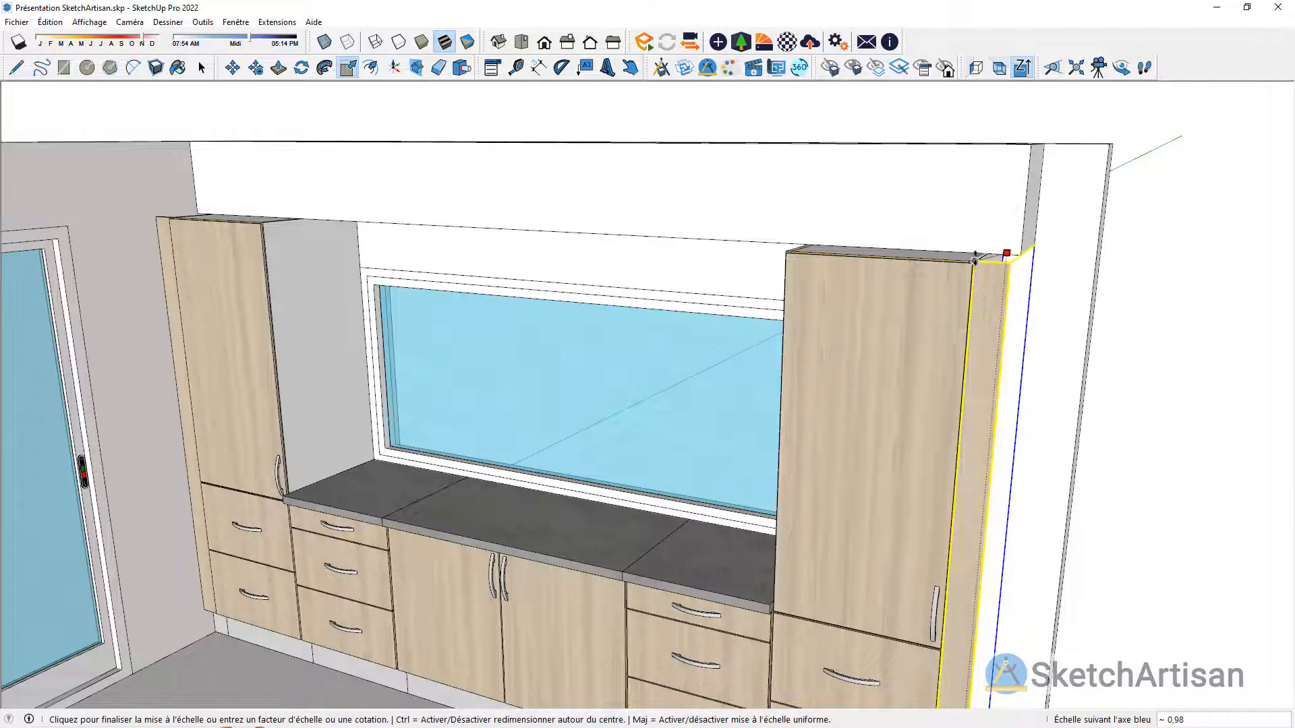
left_click(1025, 255)
key("space")
scroll(1067, 251, "down", 2)
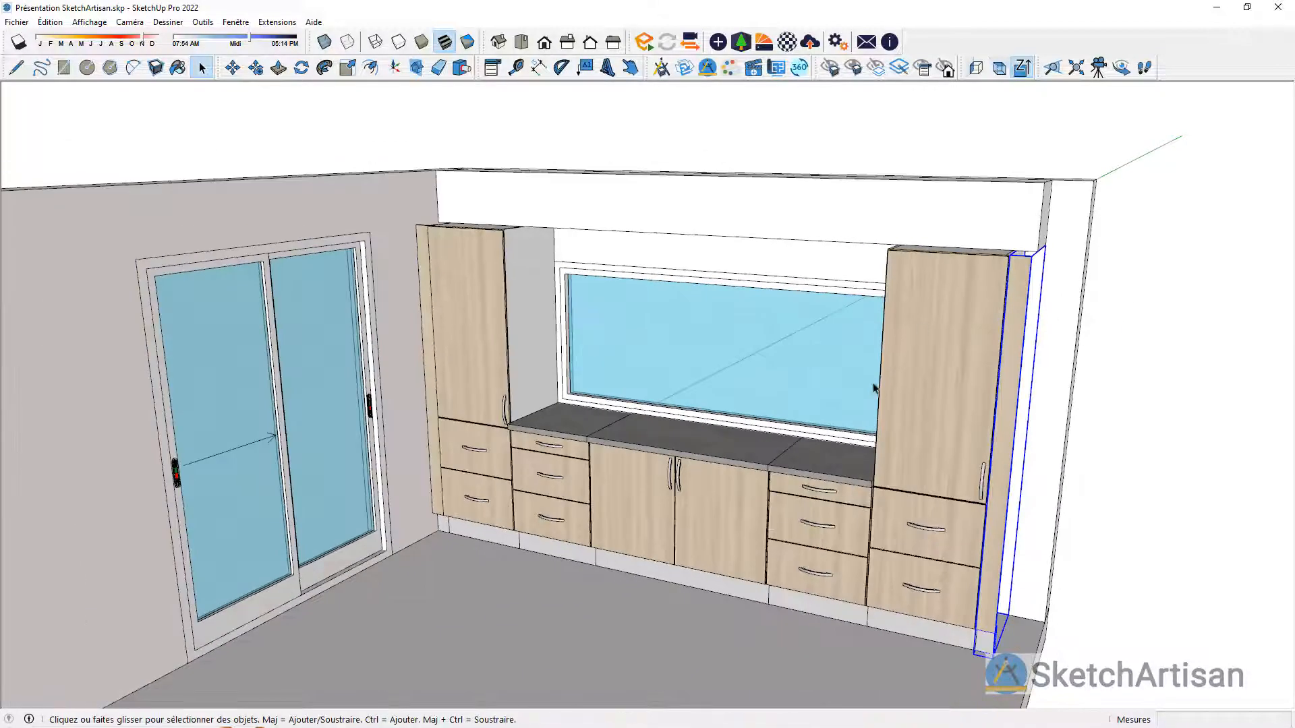
middle_click_drag(909, 519, 935, 502)
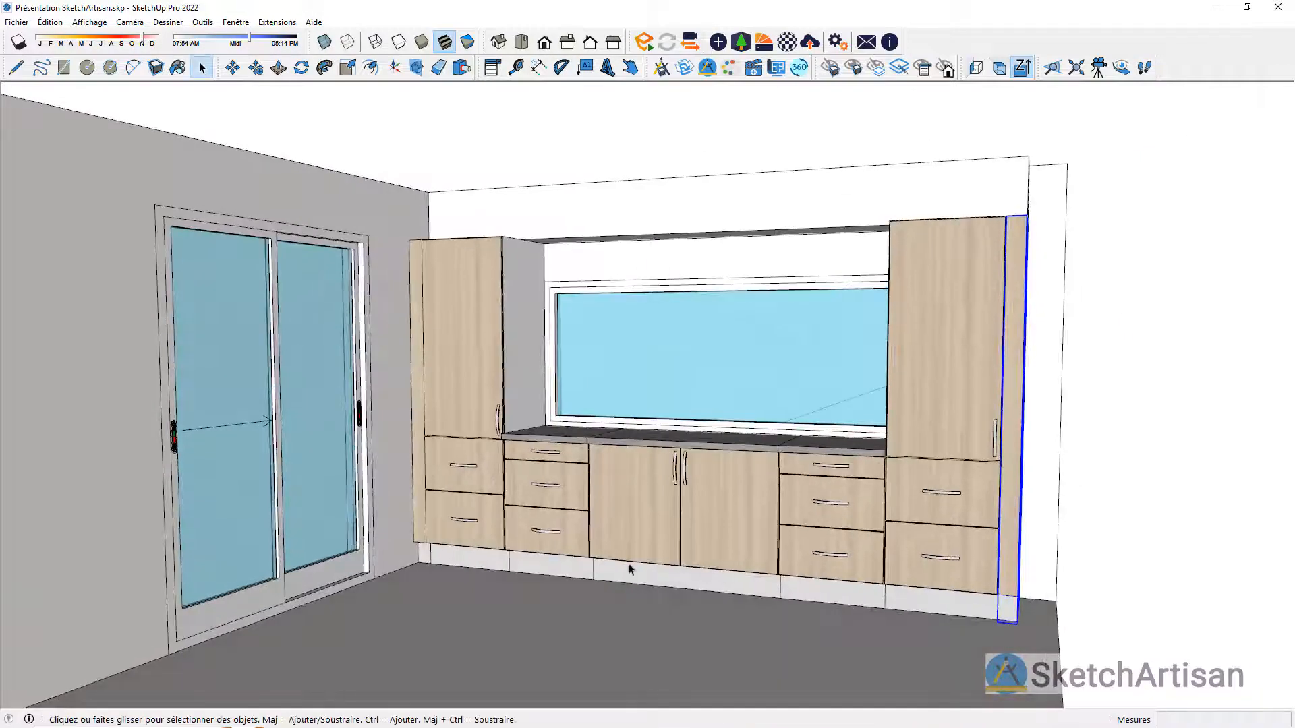
left_click(640, 621)
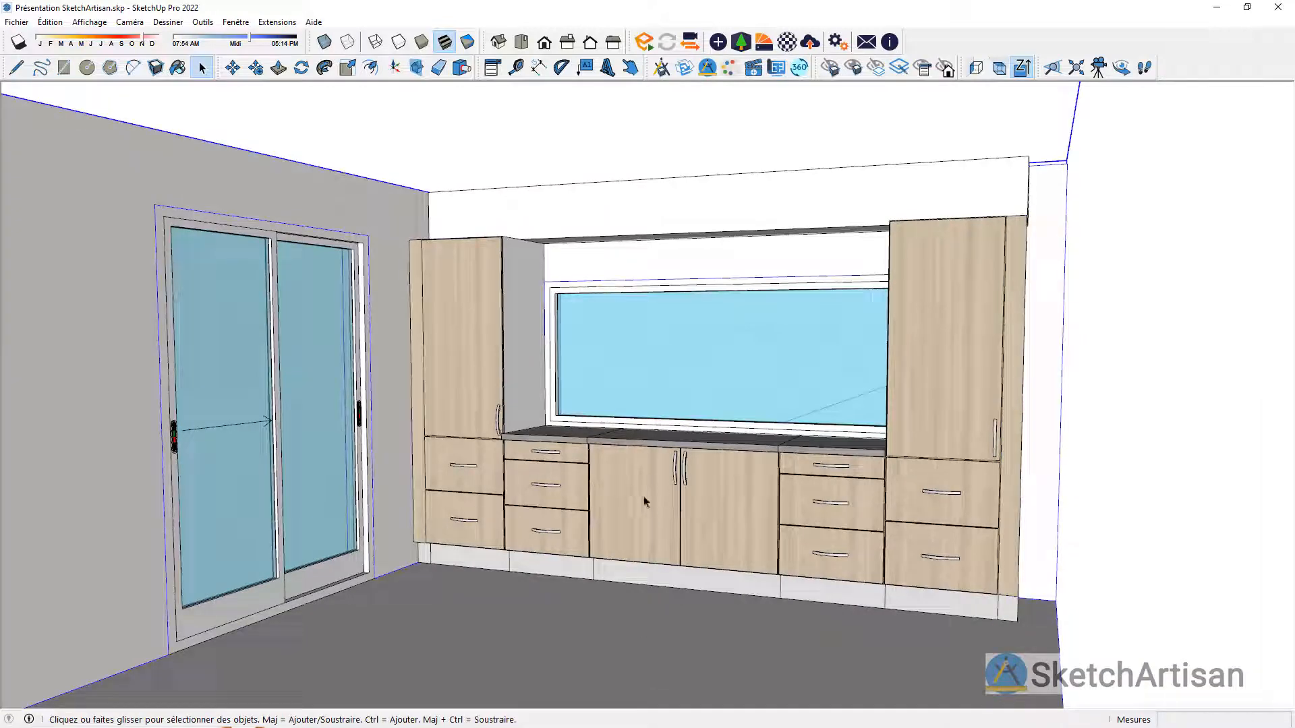
middle_click_drag(600, 529, 621, 565)
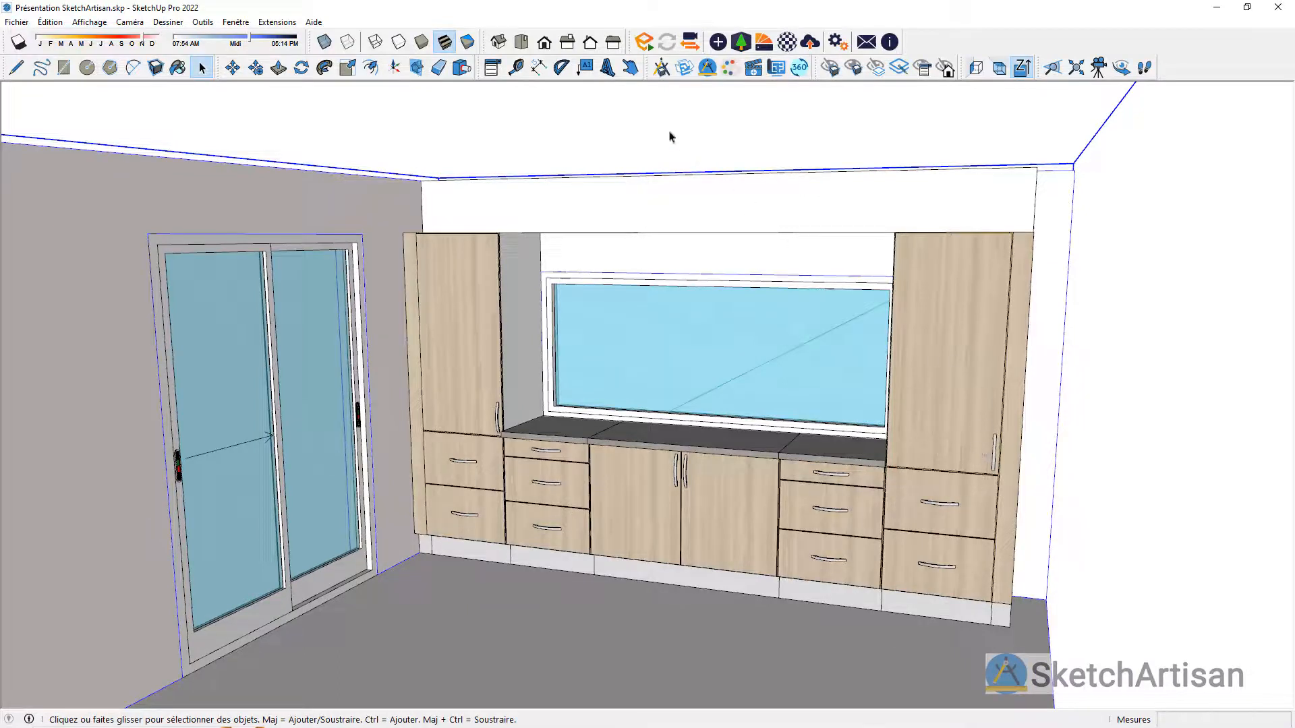
Step: Open and close the upper door of the copied column to check which side it swings from
left_click(661, 69)
left_click(995, 431)
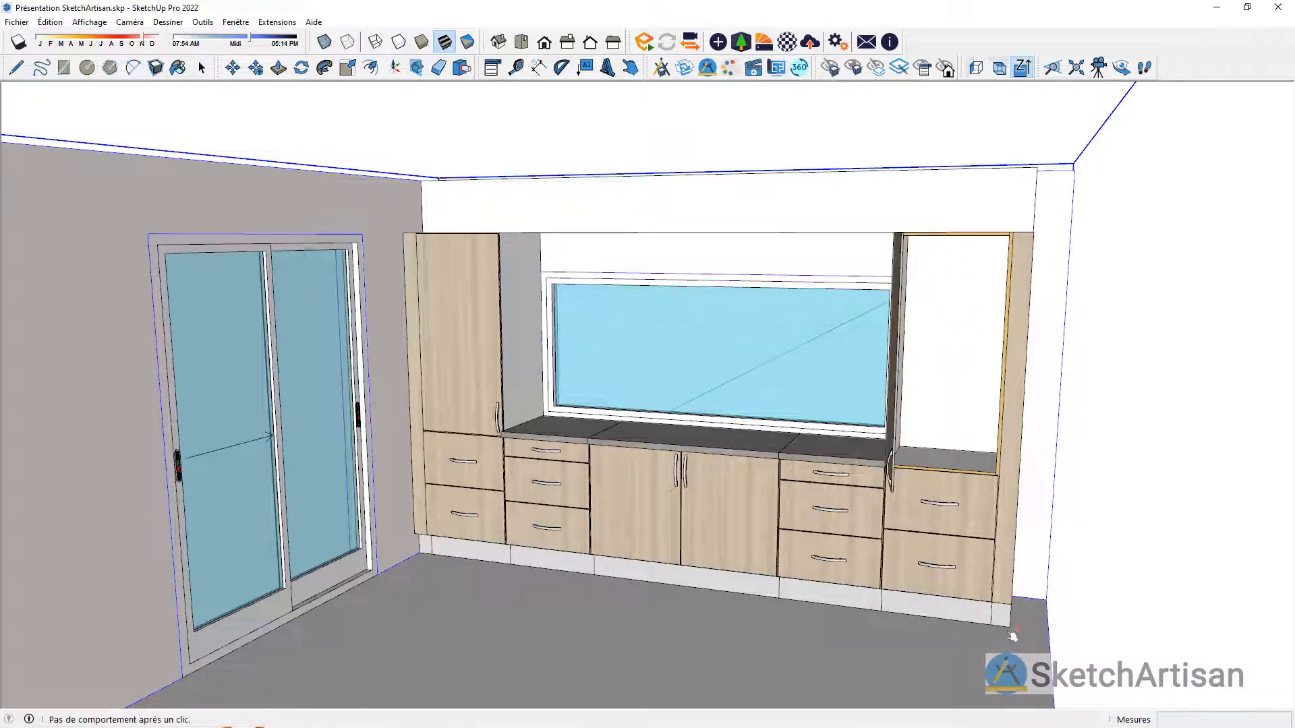
left_click(894, 451)
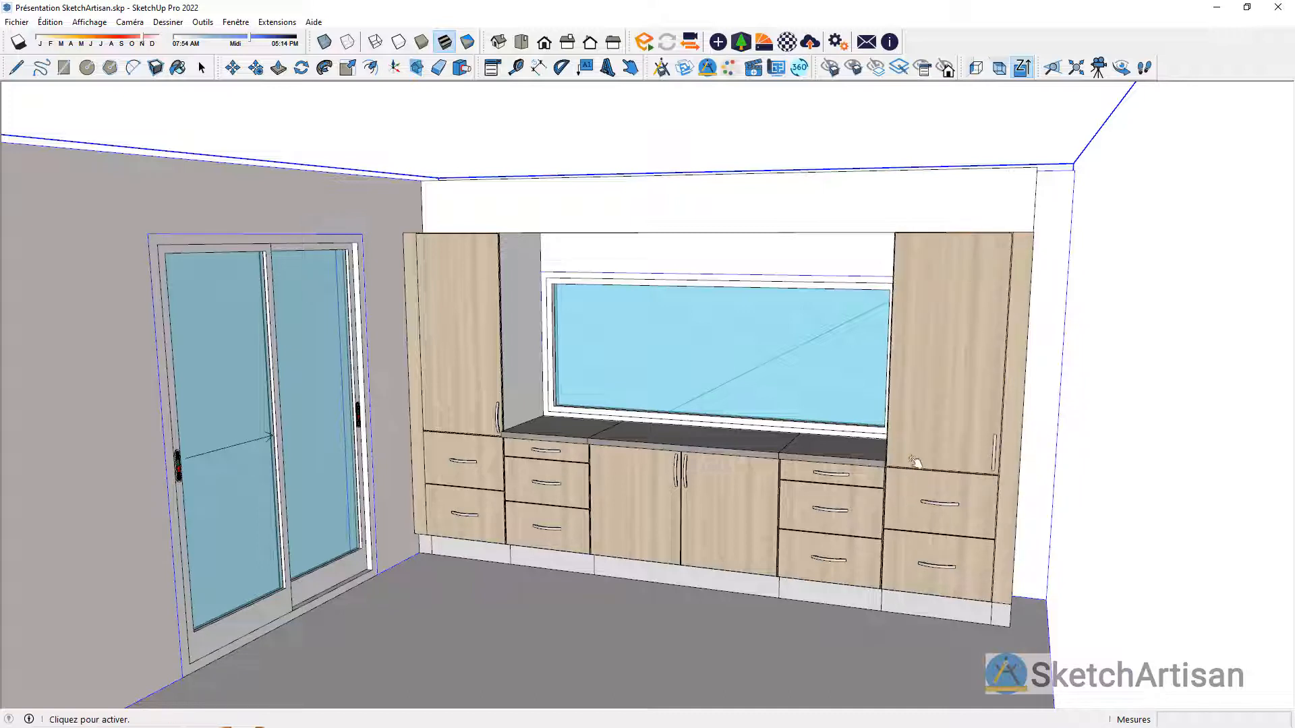
key("space")
Step: In the copied column's Composition options, set Type dessus to Porte tirant gauche and close the options
left_click(956, 407)
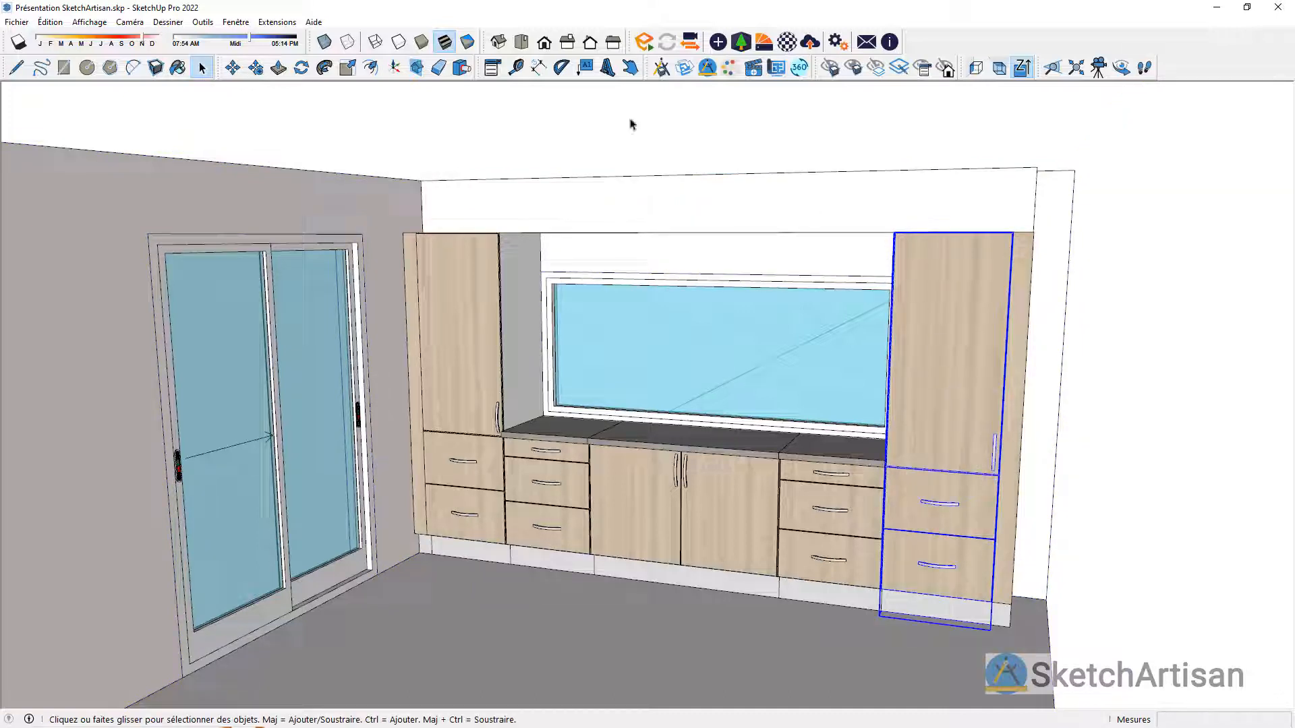
left_click(498, 67)
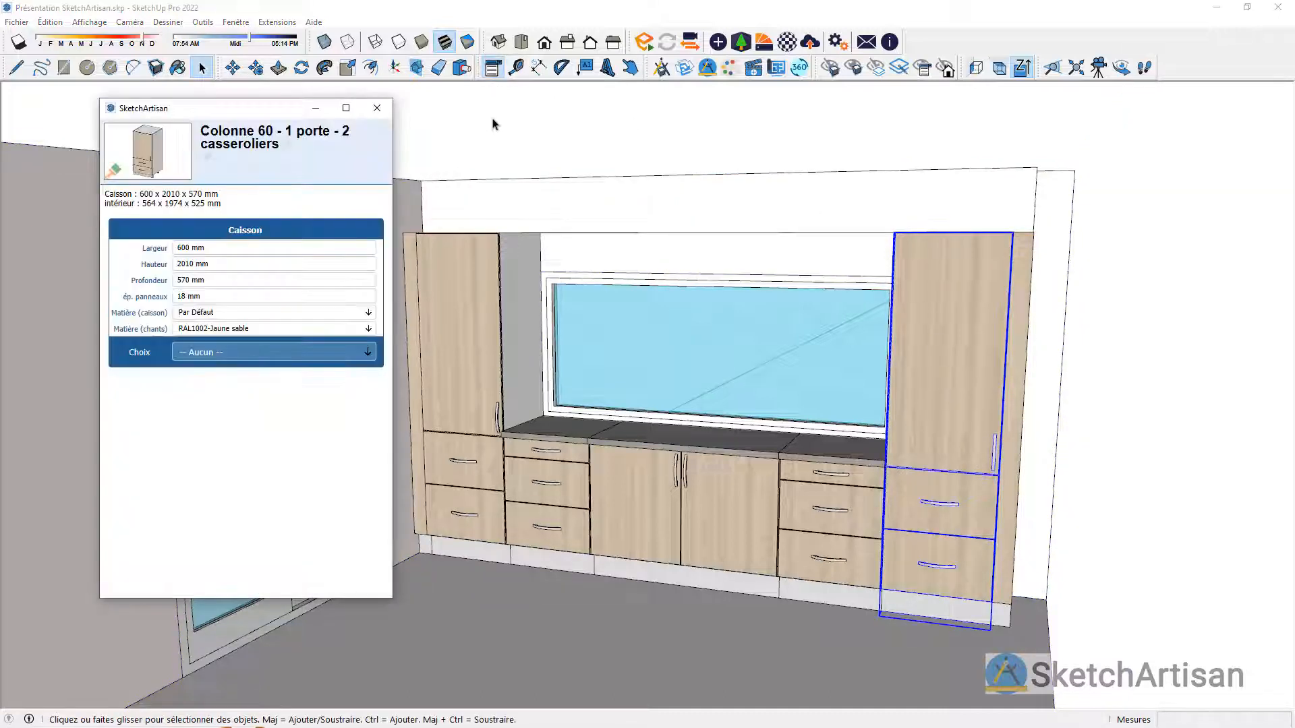
left_click(365, 355)
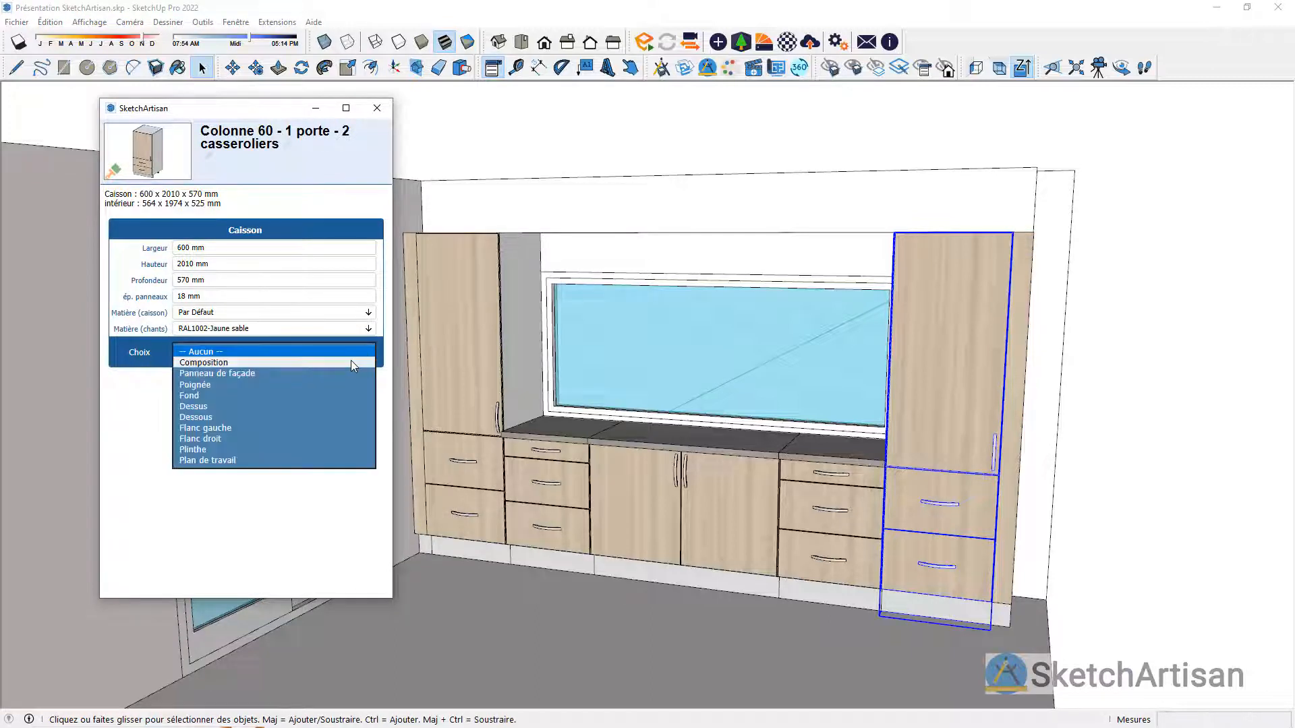
left_click(352, 364)
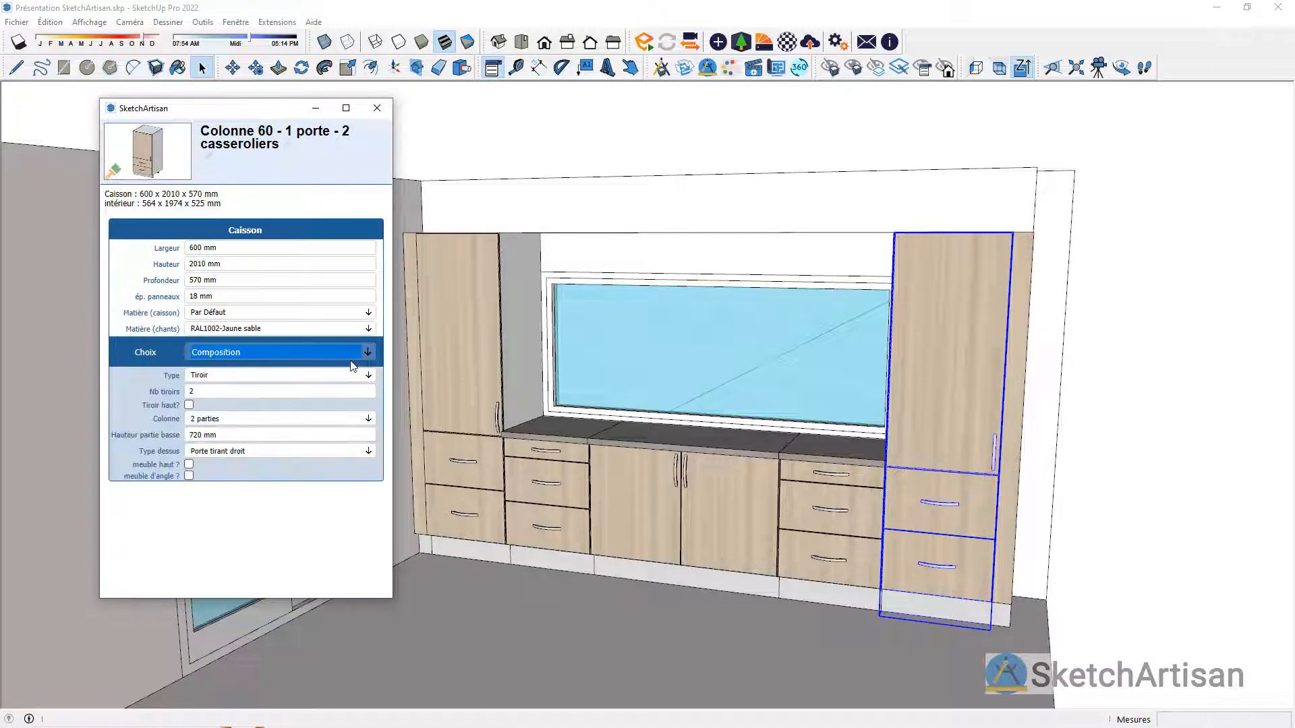
left_click(369, 454)
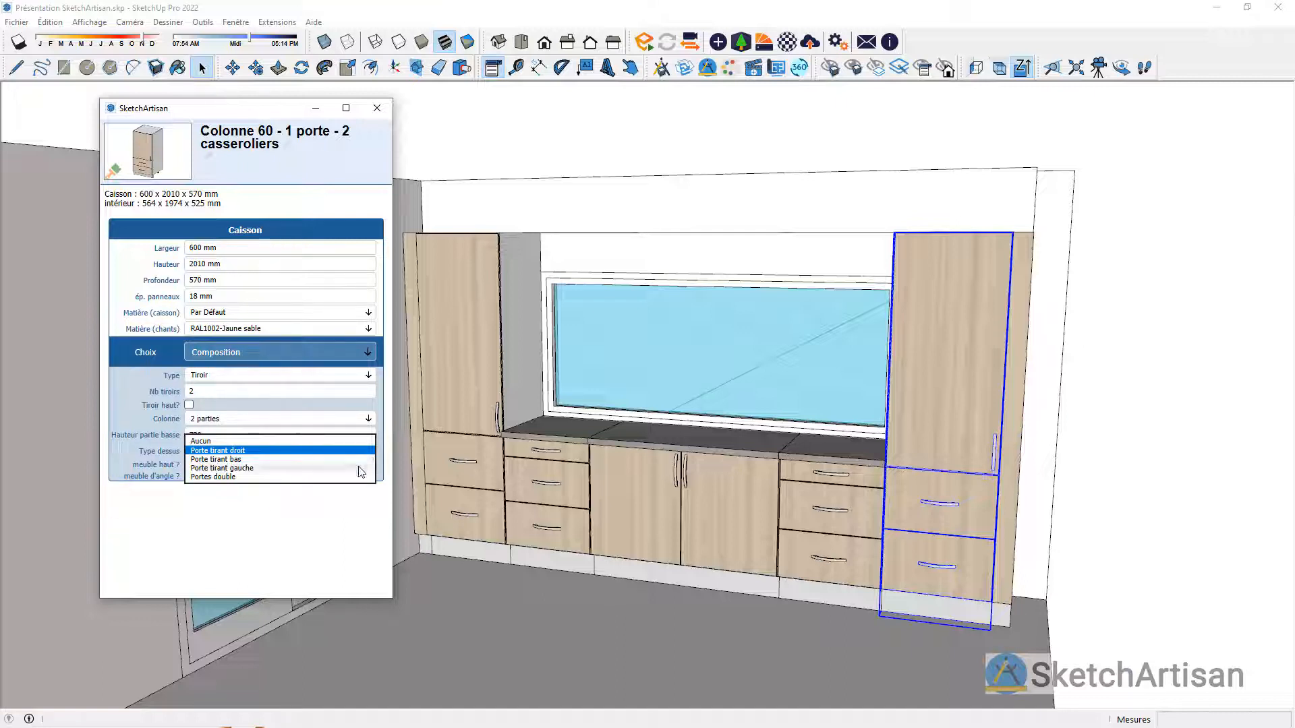
left_click(347, 468)
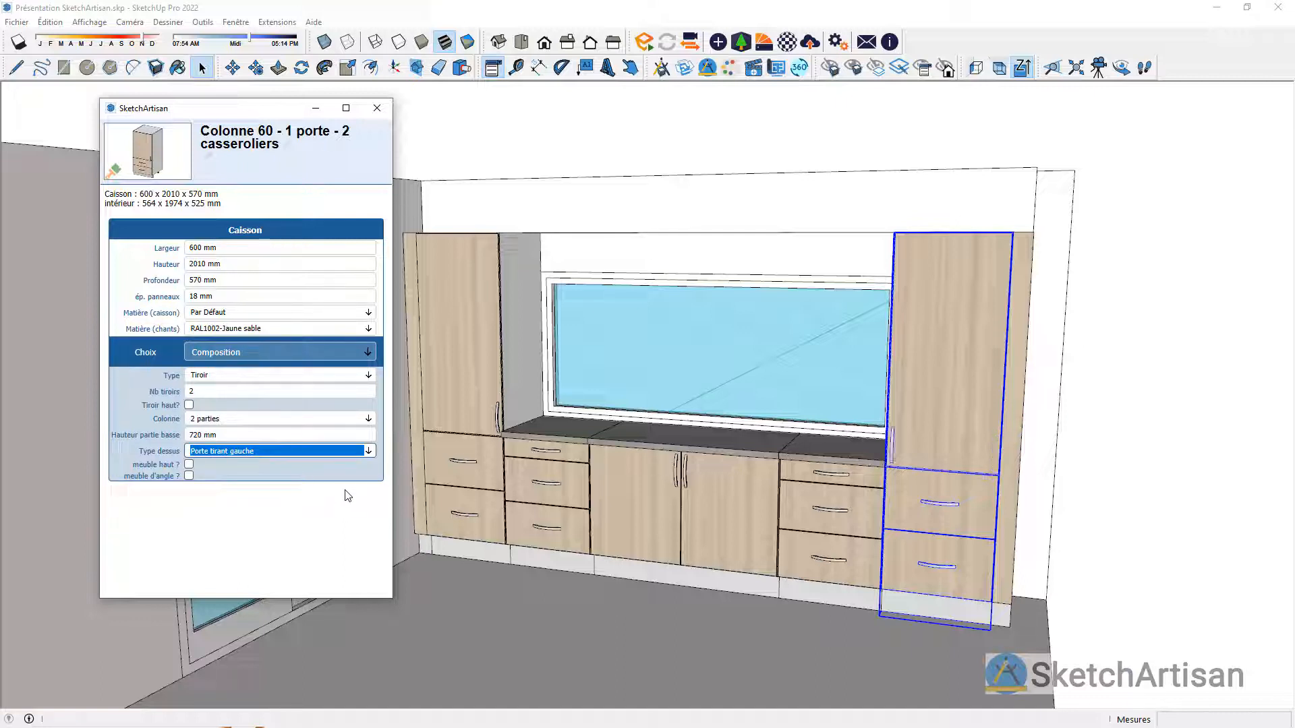
left_click(377, 107)
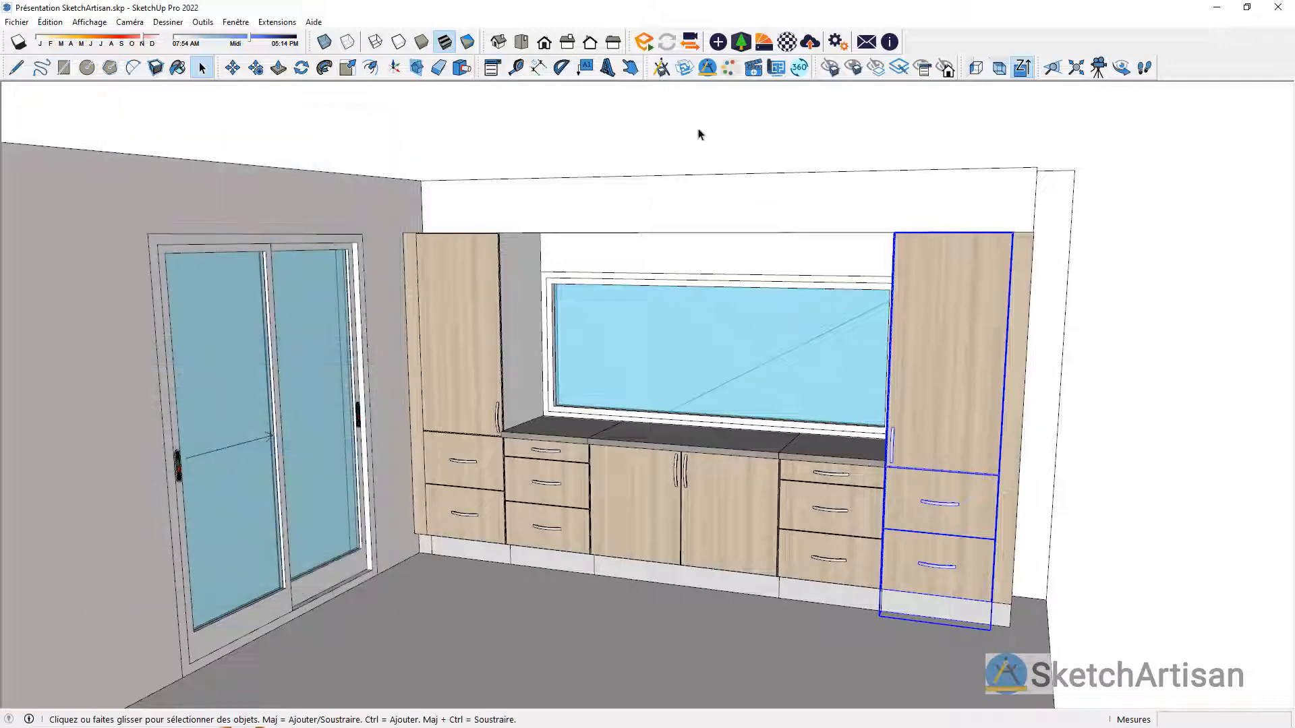
Step: Test the copied column's changed upper door by opening and closing it, and deselect the column
left_click(539, 69)
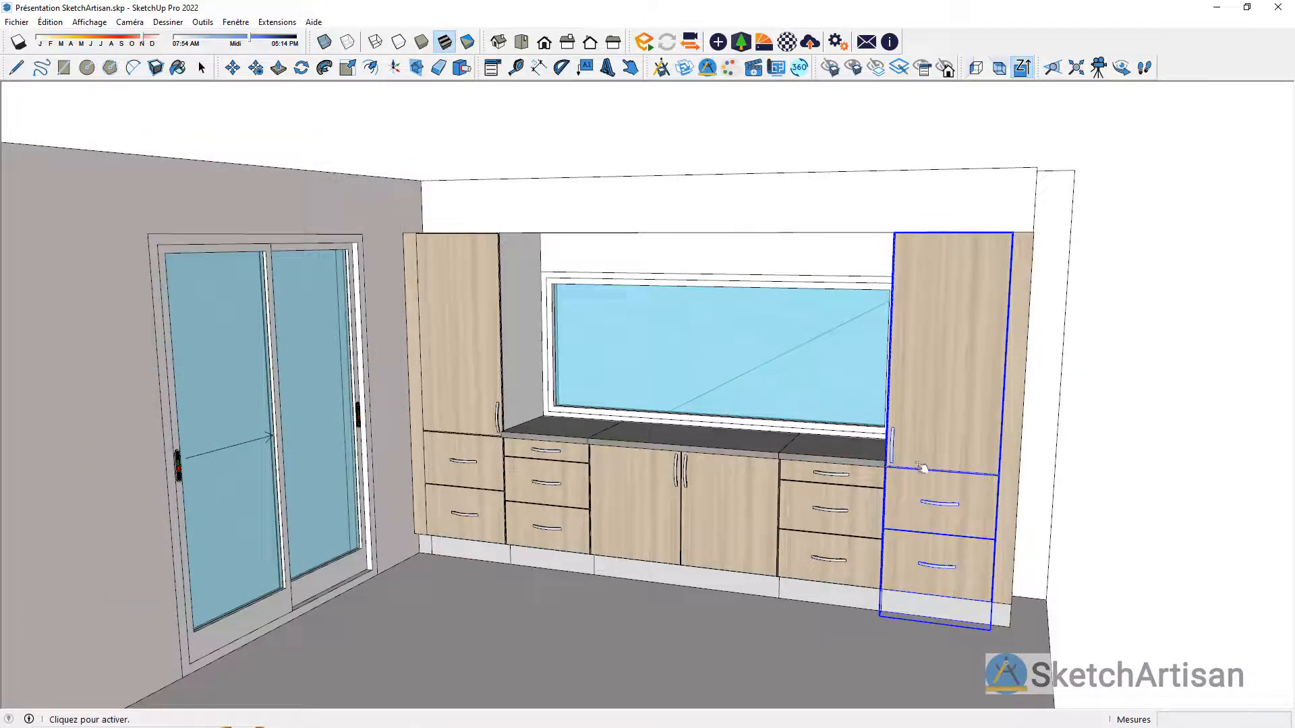
left_click(949, 551)
mouse_move(982, 727)
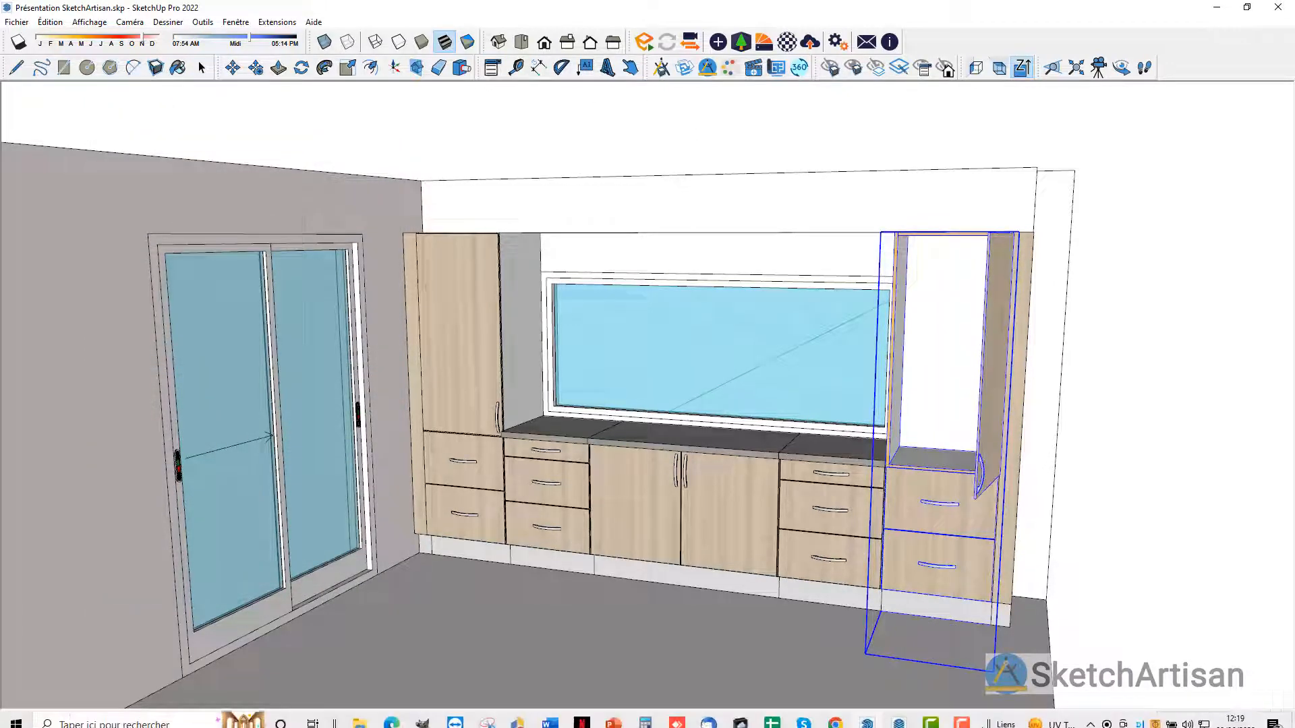
left_click(995, 480)
key("space")
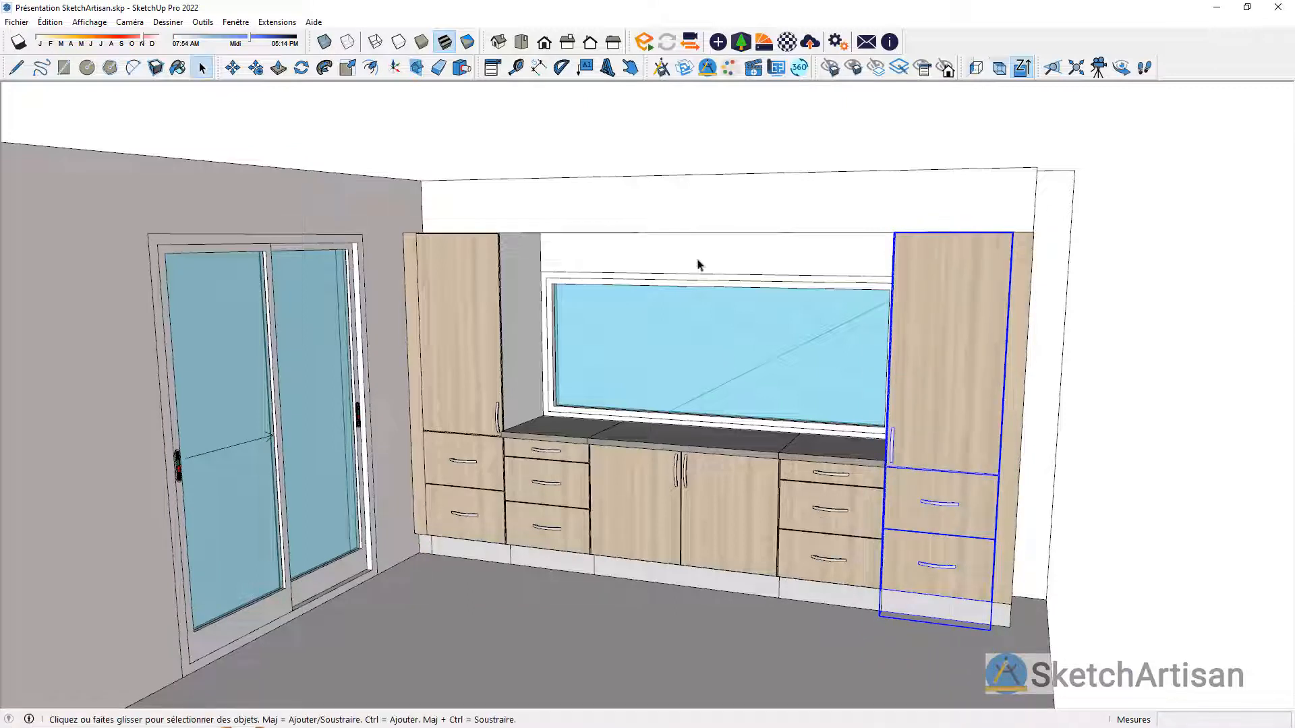
left_click(702, 147)
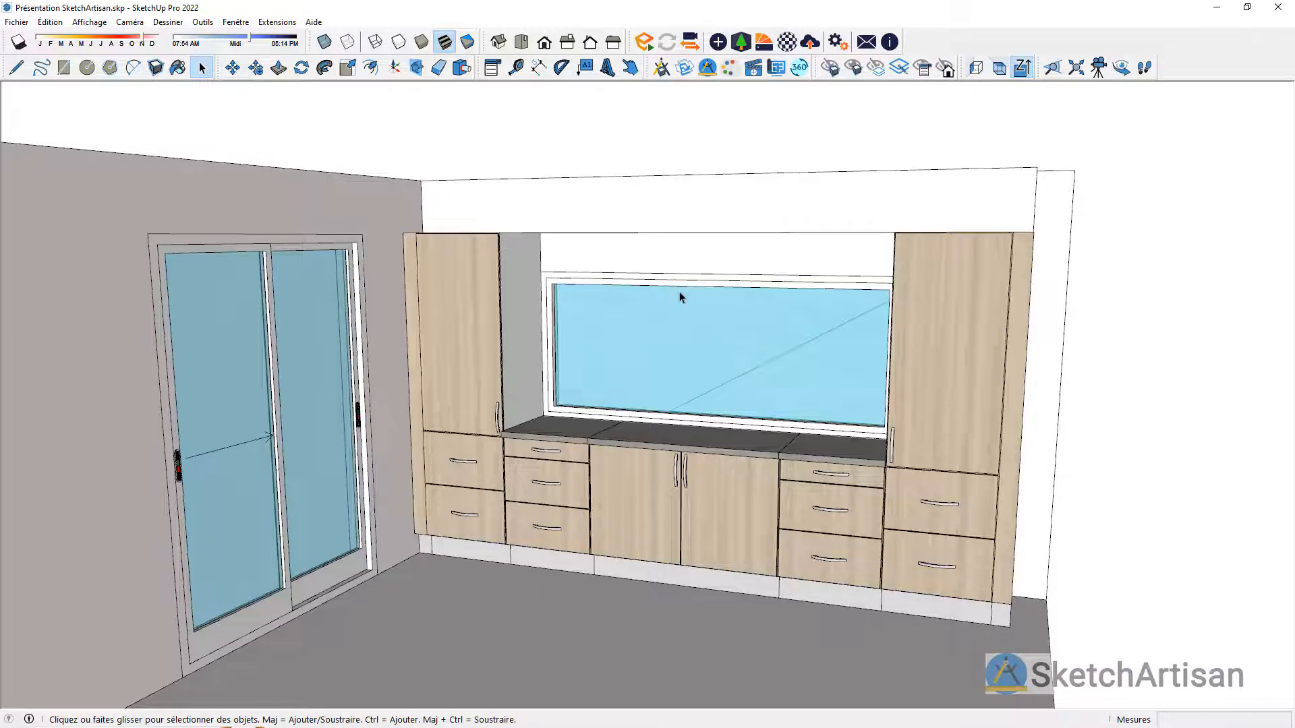
Step: Insert a Joue from Général > Sur-mesure as 00 Habillage on the worktop, against the column beside the sliding door
scroll(678, 297, "up", 3)
middle_click_drag(633, 280, 622, 246)
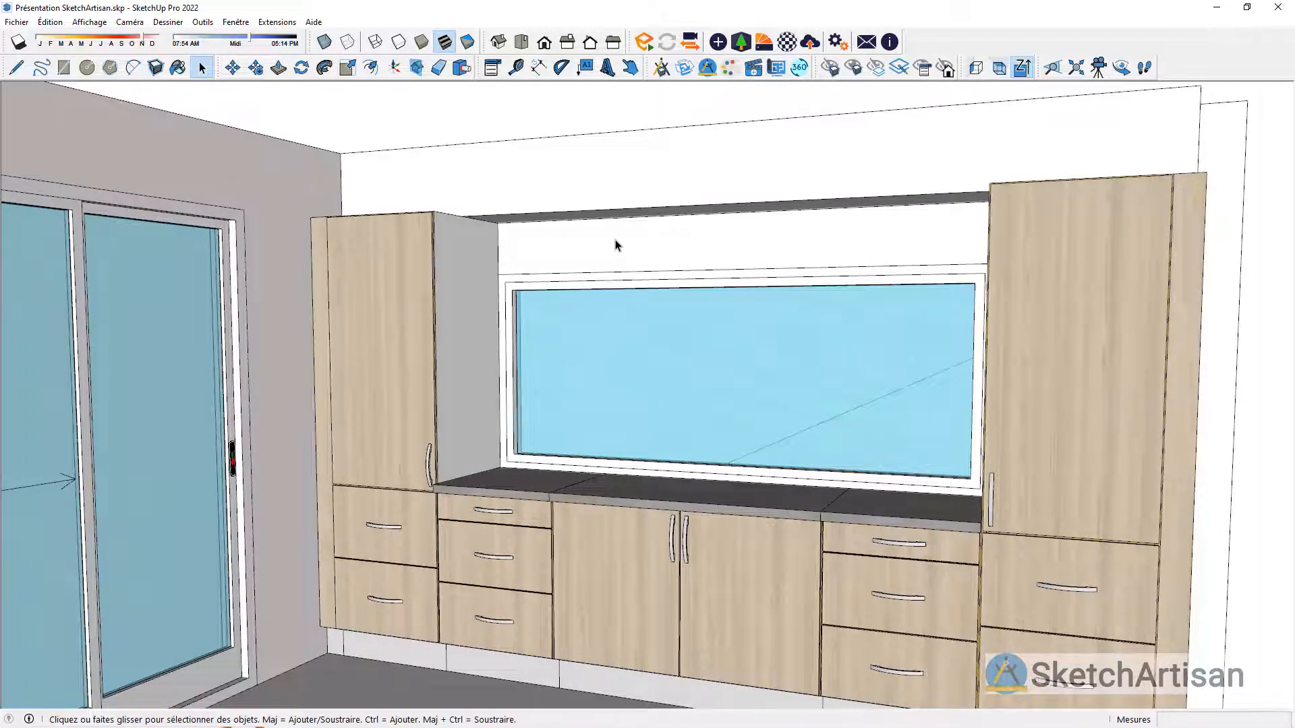
middle_click_drag(616, 245, 578, 259)
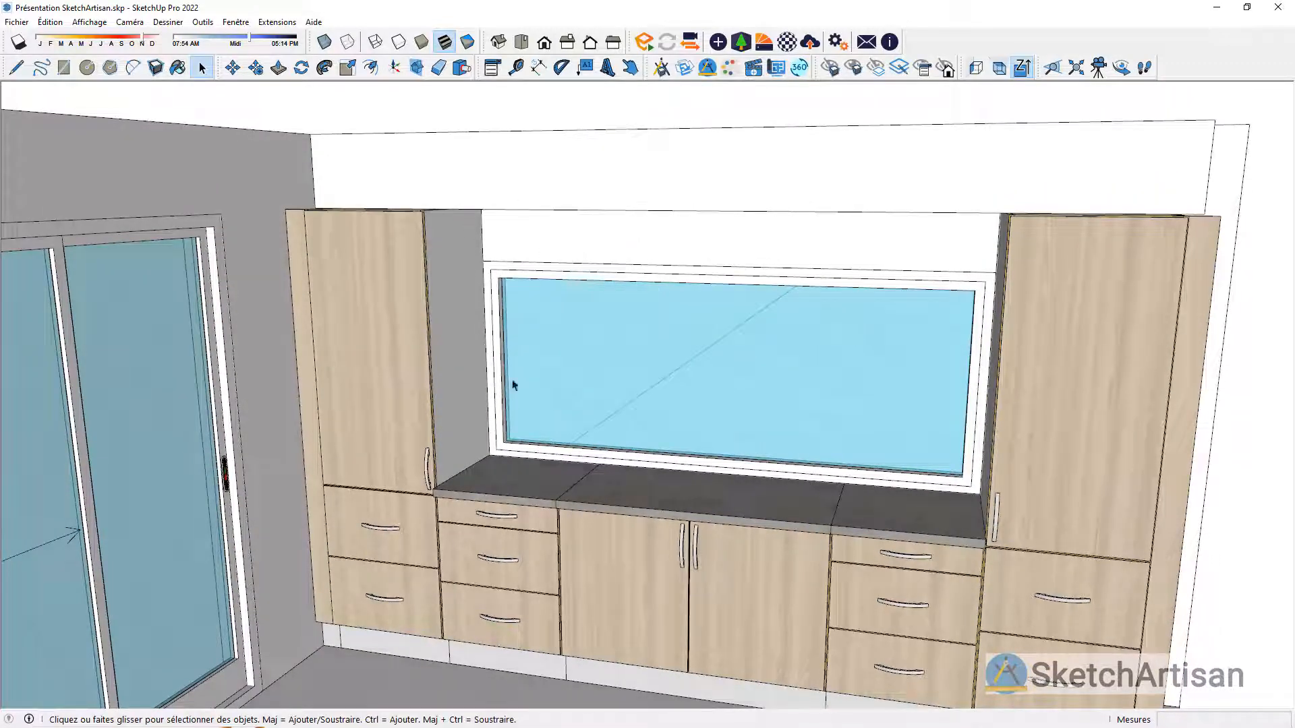
left_click(661, 68)
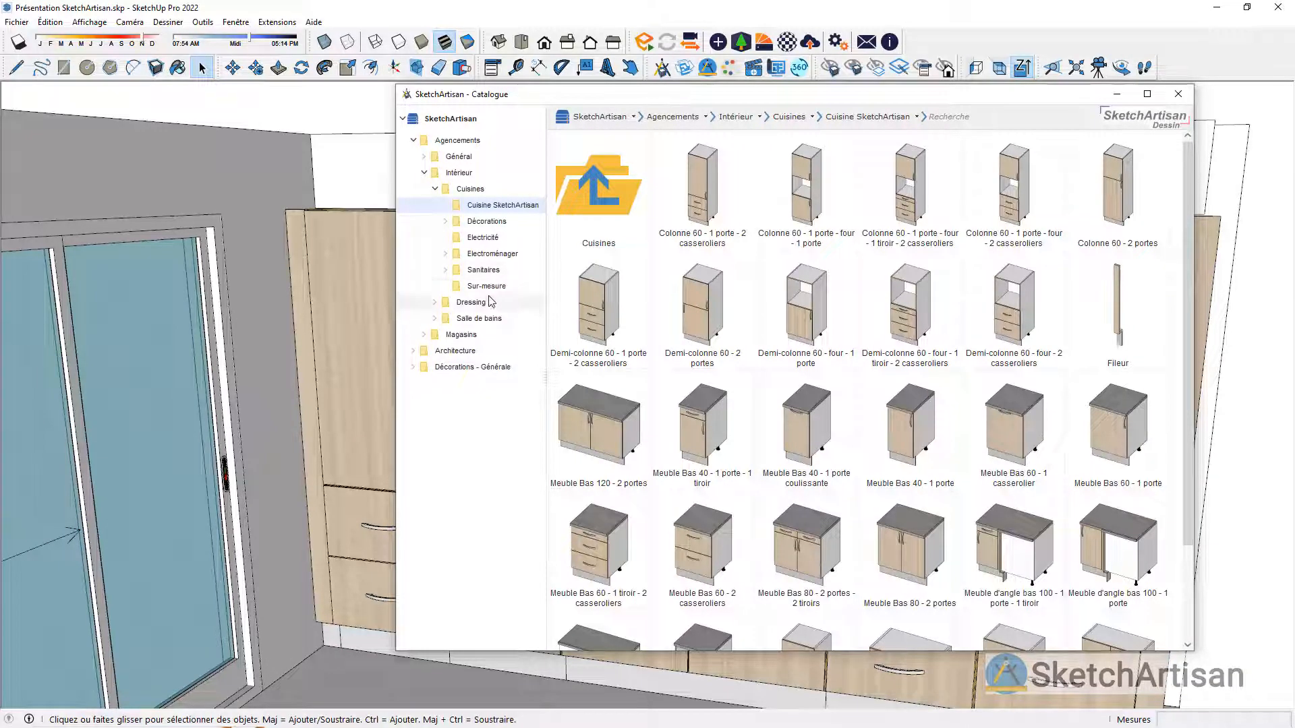
left_click(424, 157)
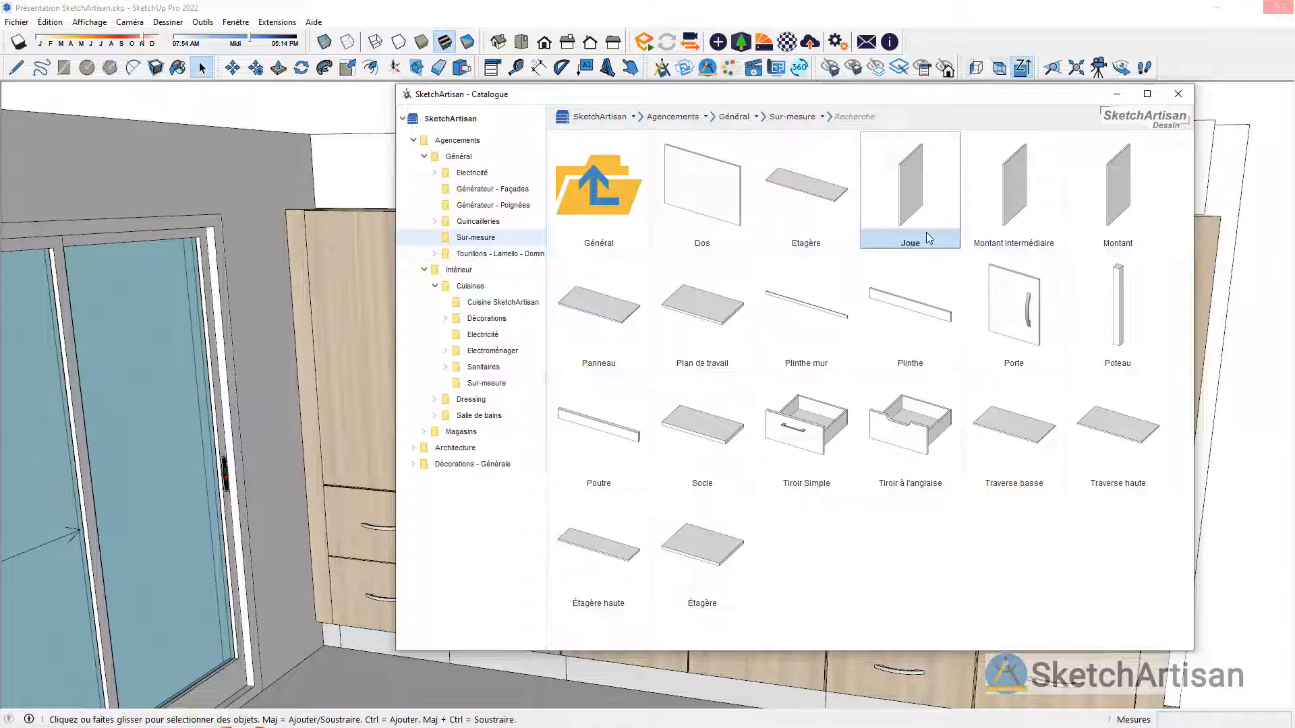
left_click(925, 232)
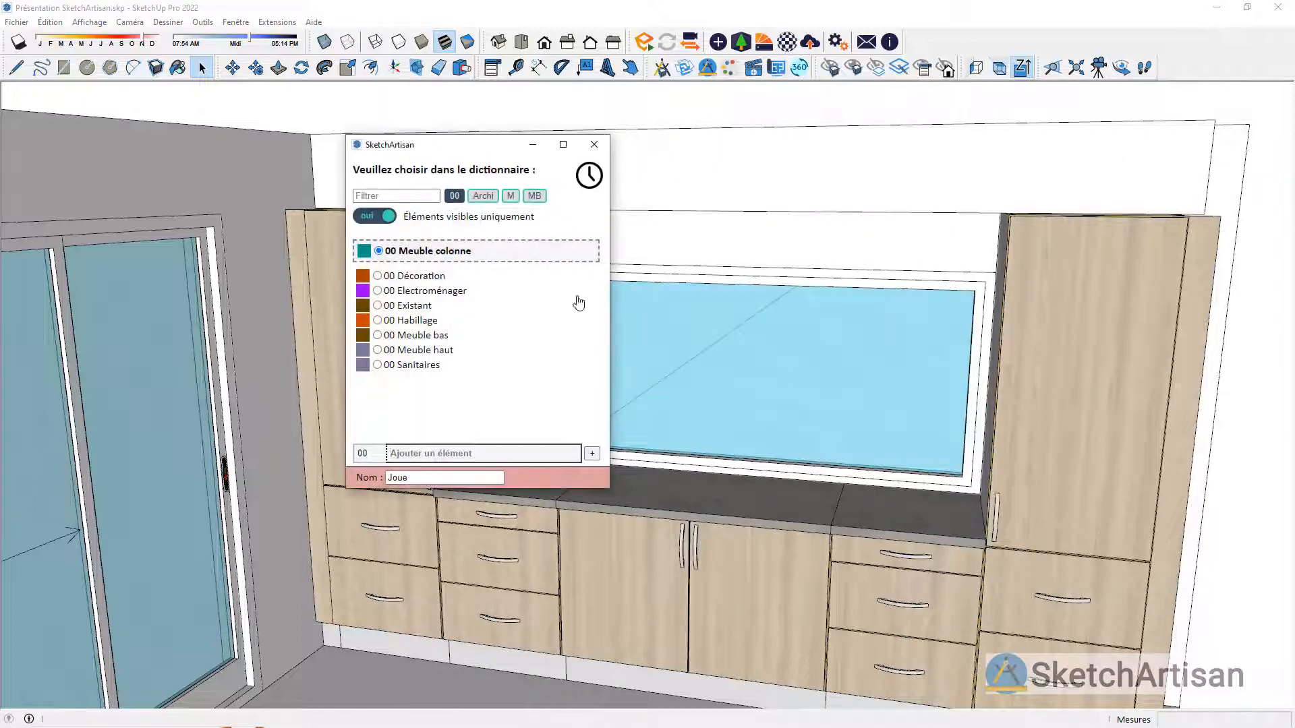
left_click(456, 325)
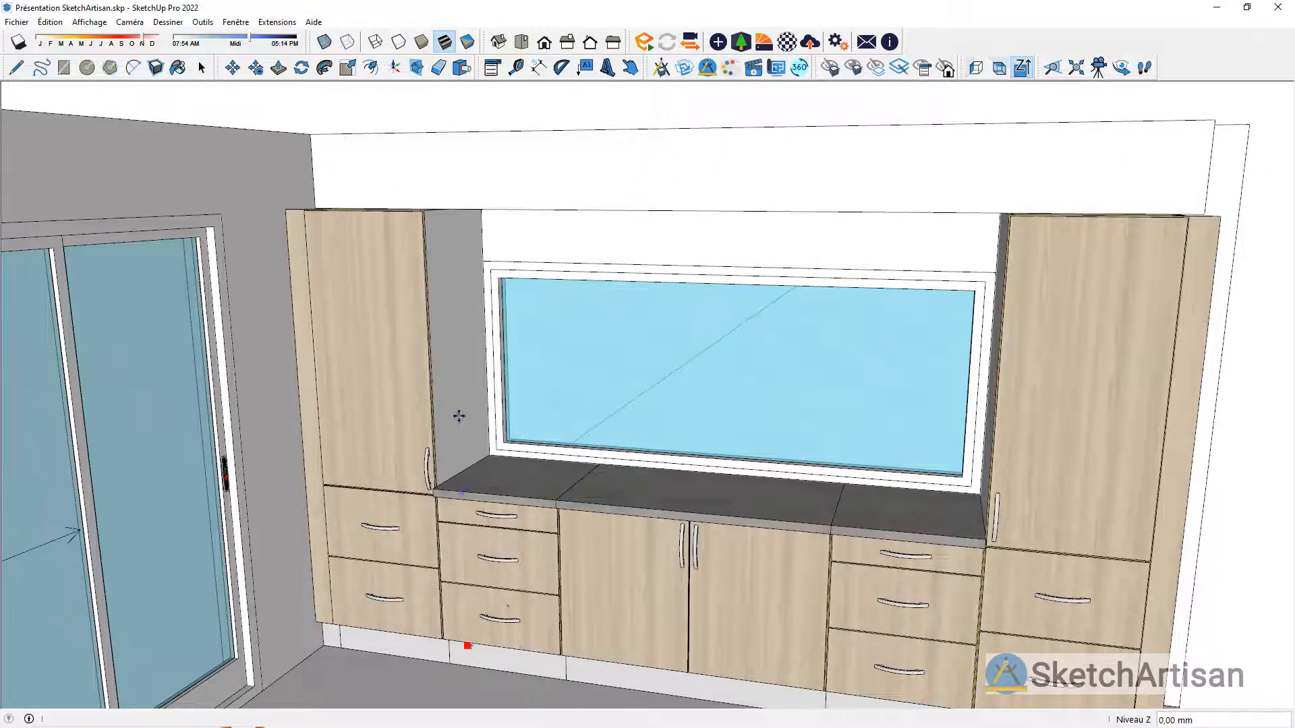
scroll(458, 416, "up", 6)
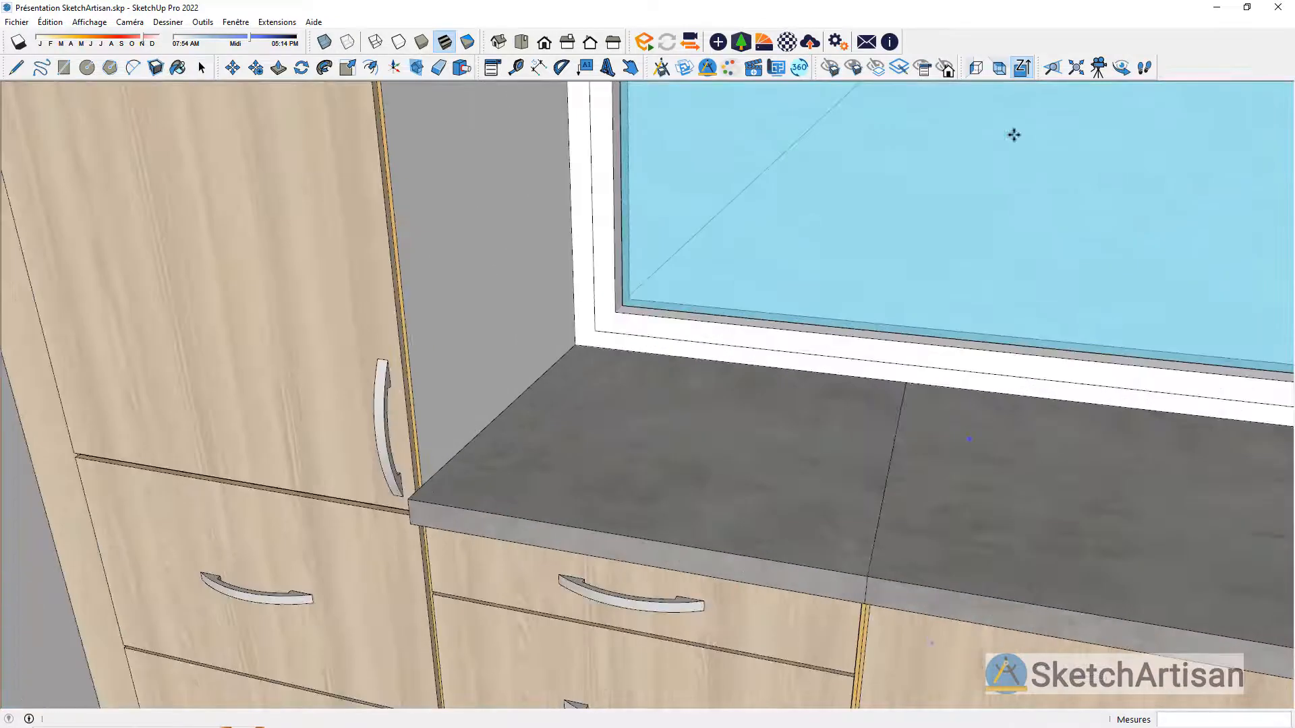
left_click(422, 485)
scroll(481, 528, "down", 3)
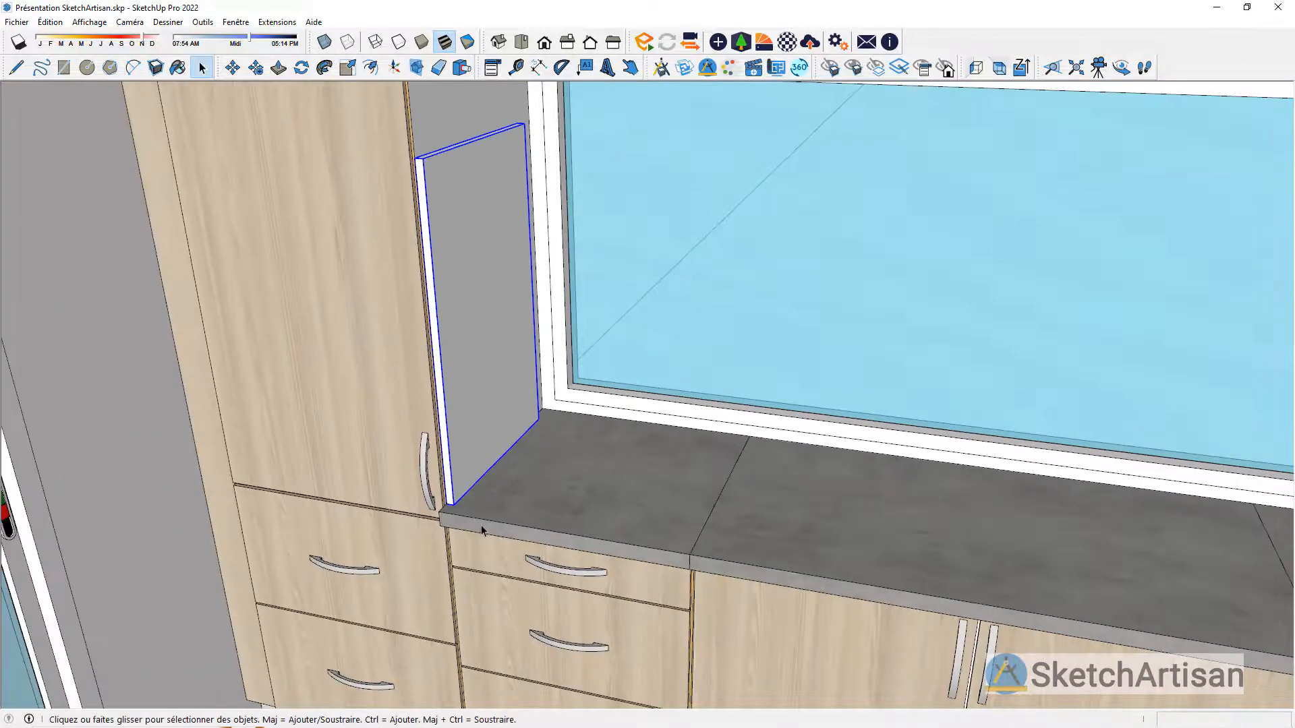
Step: Scale the Joue's depth by 1.29 to reach the window wall and its height by about 1.56 to the column's top
left_click(348, 67)
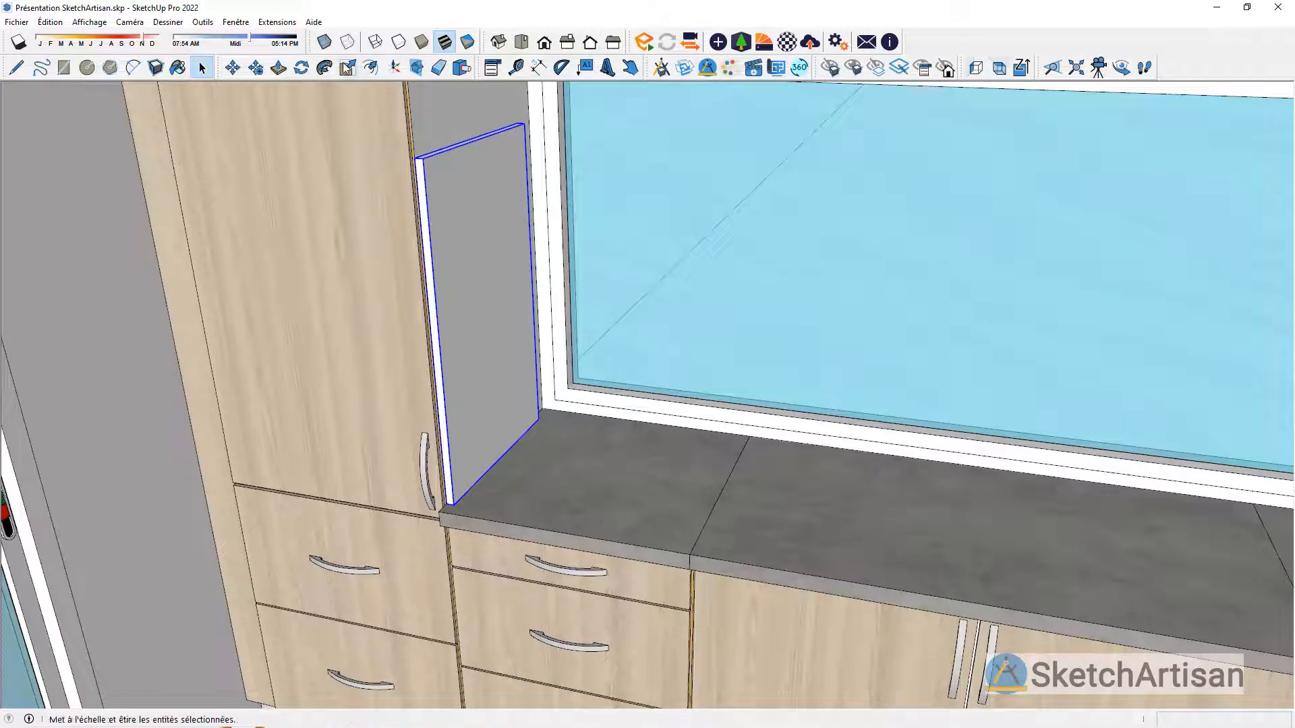
left_click(530, 280)
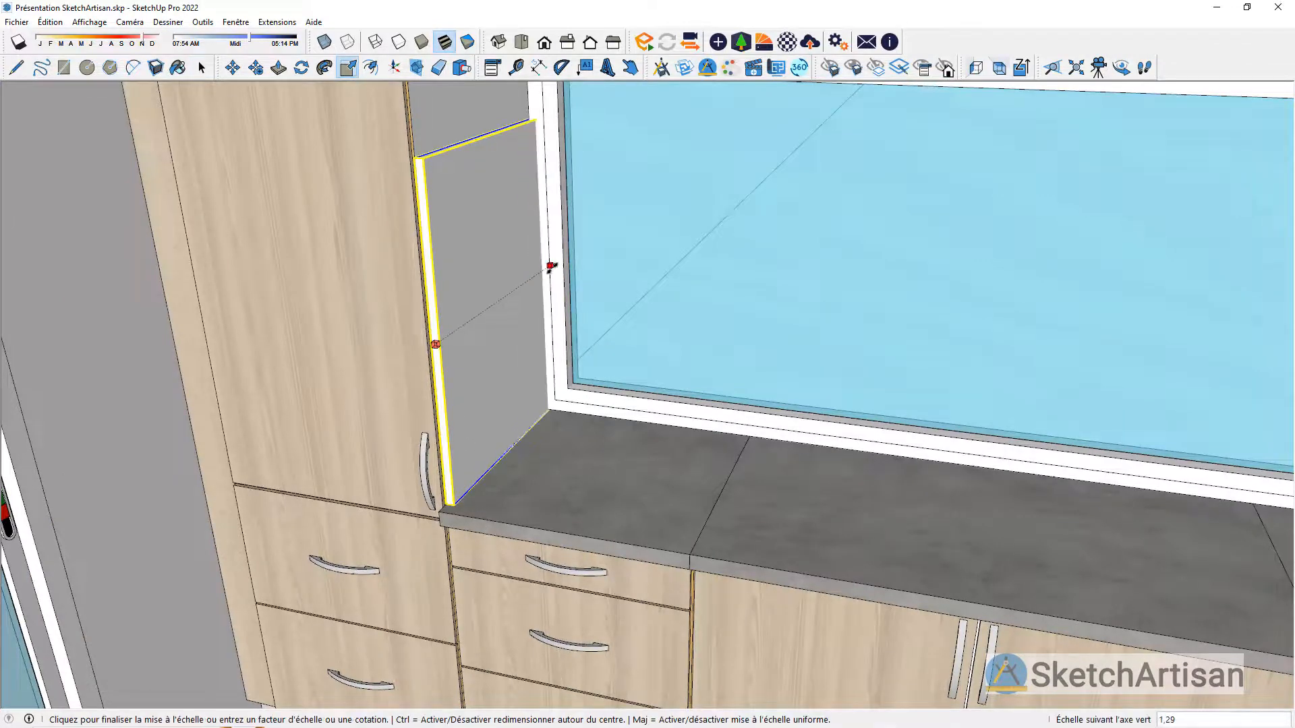
left_click(551, 267)
middle_click_drag(497, 318, 490, 196)
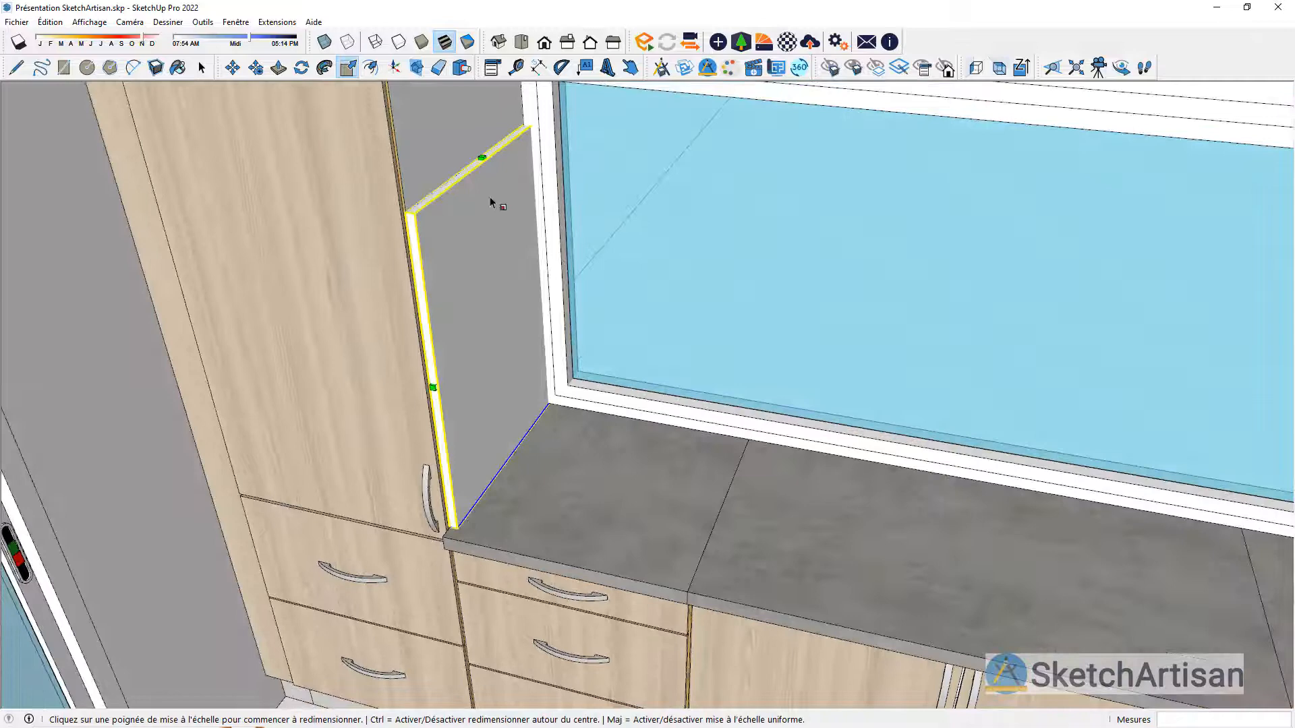
left_click(485, 158)
scroll(484, 158, "down", 5)
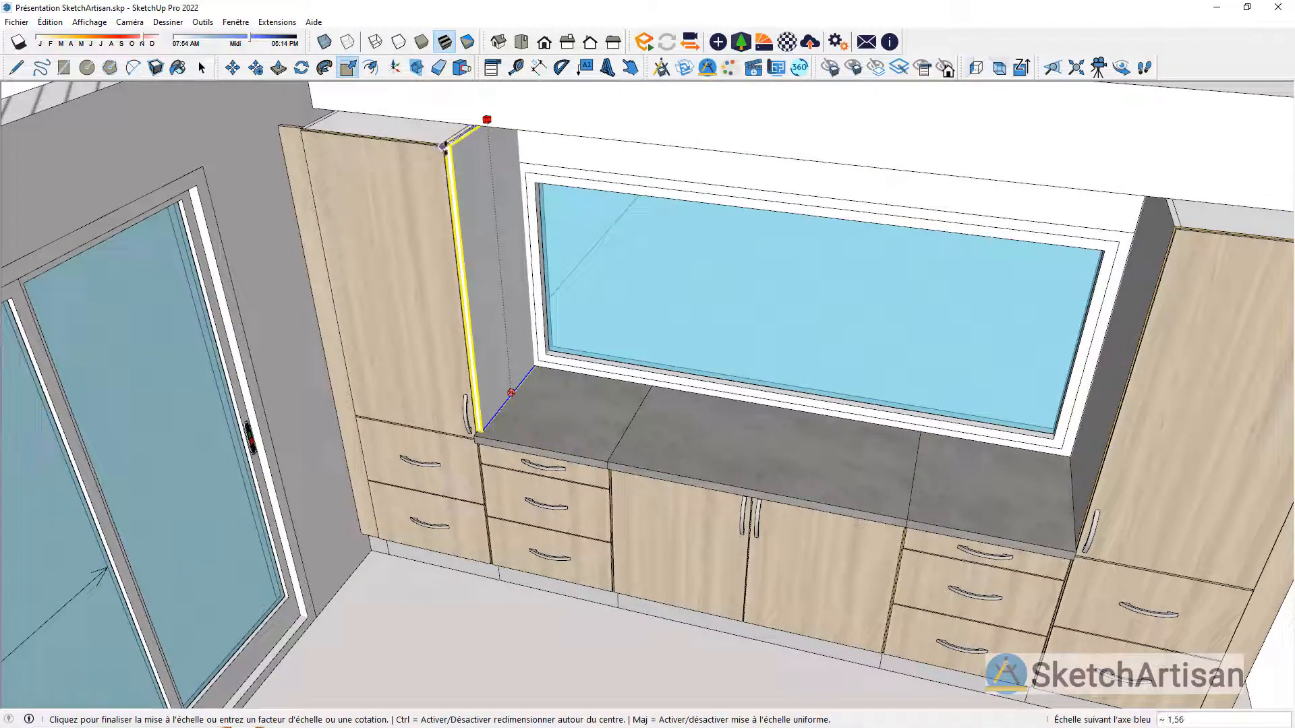
left_click(445, 144)
key("space")
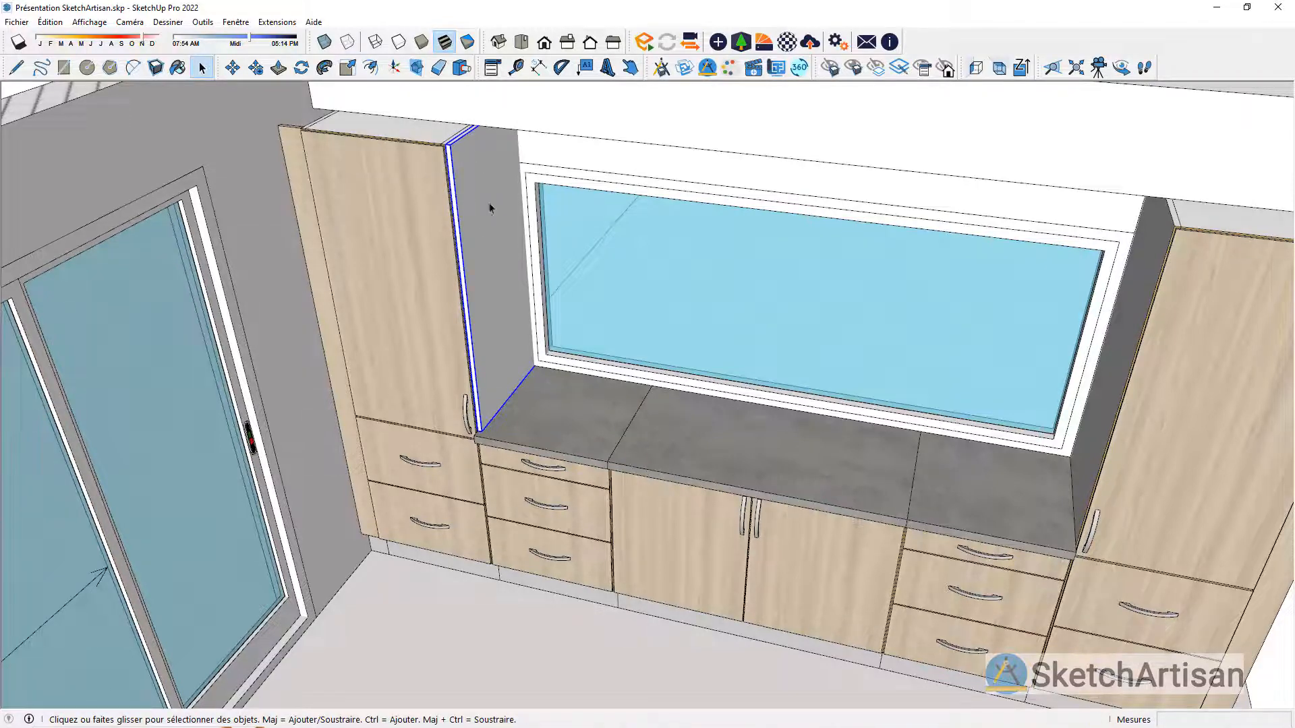
Step: Copy the Joue as 00 Habillage 2381 mm along the worktop, against the side of the opposite column
scroll(594, 474, "up", 6)
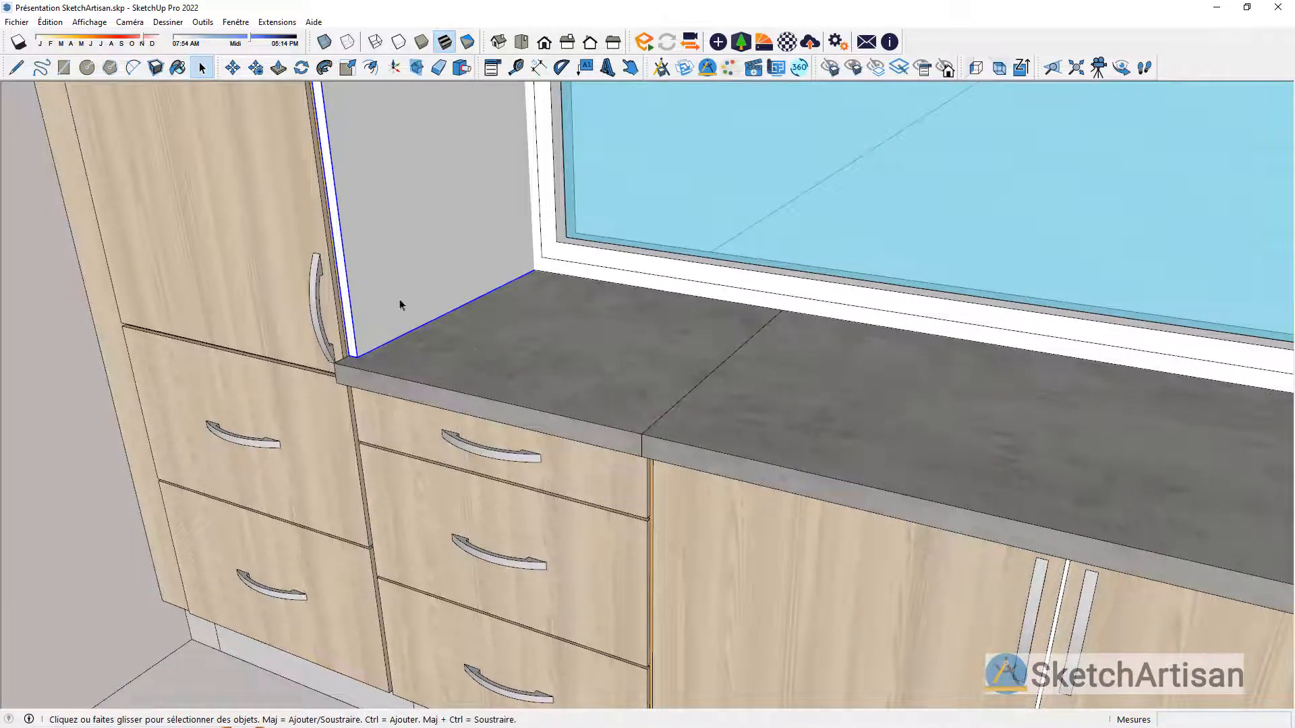
left_click(257, 68)
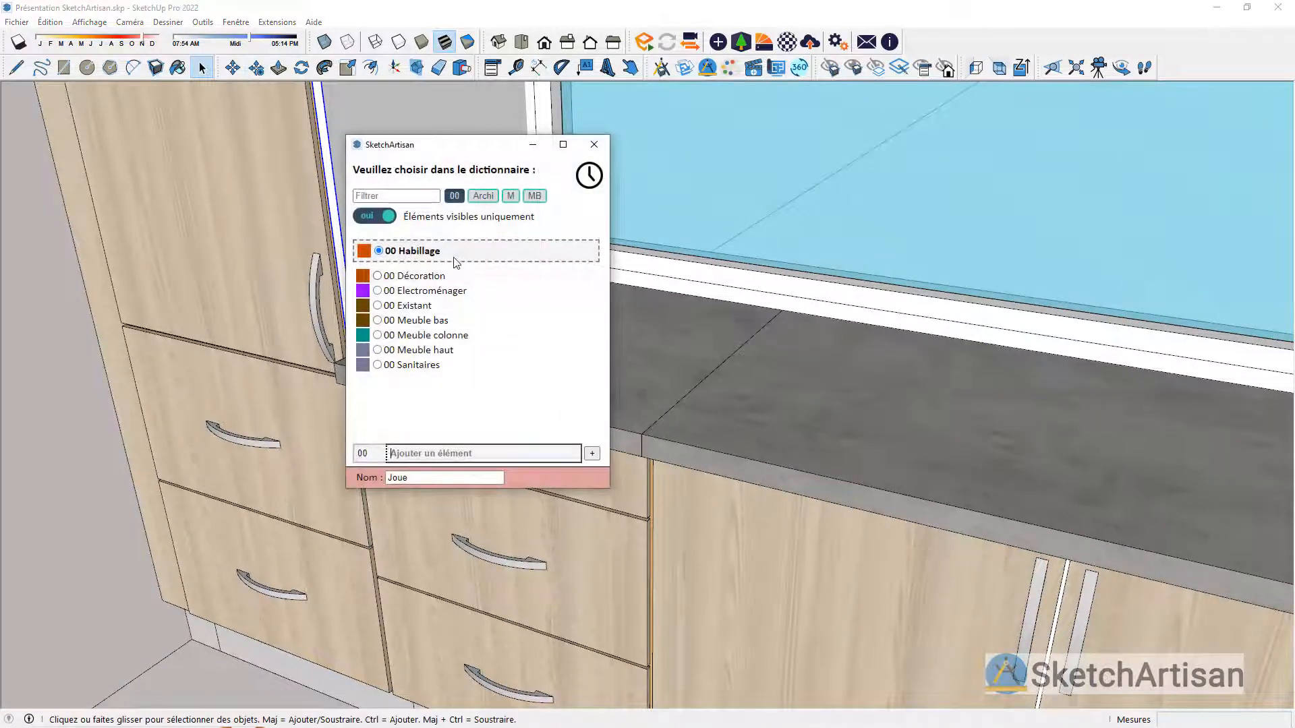
left_click(445, 256)
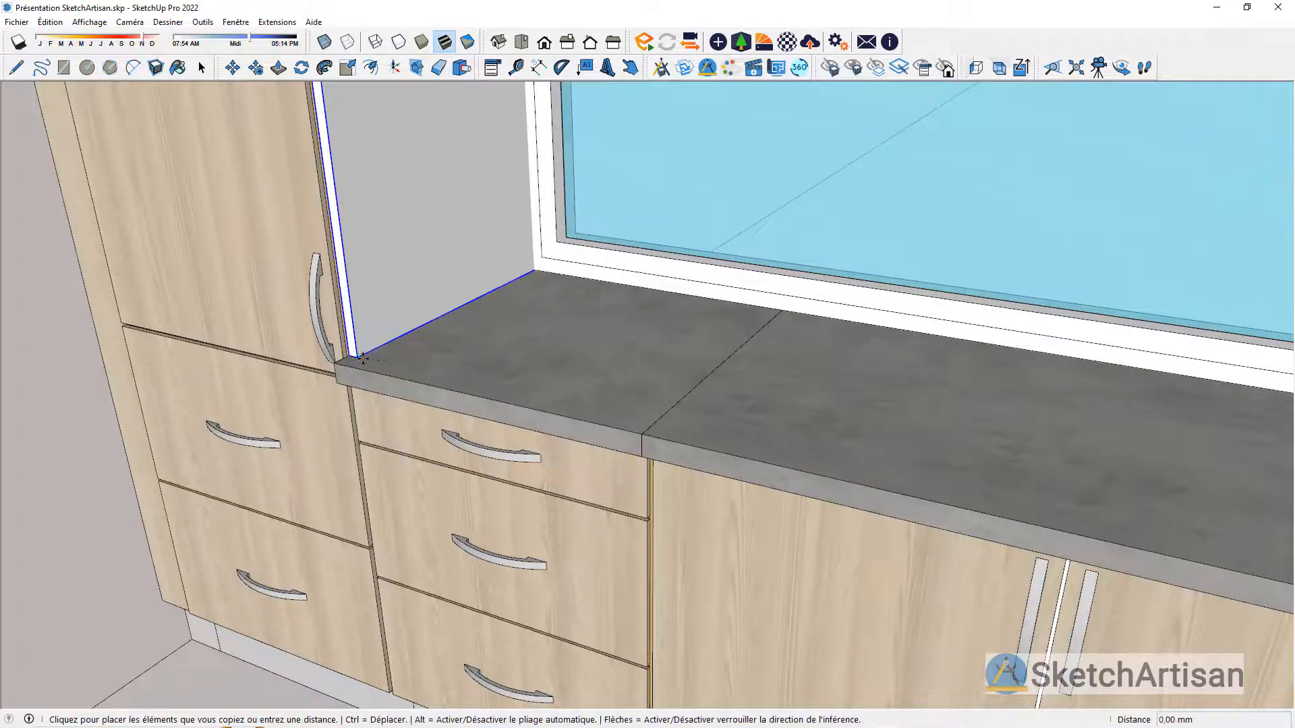
scroll(594, 369, "down", 3)
scroll(594, 370, "down", 5)
middle_click_drag(864, 394, 1177, 419)
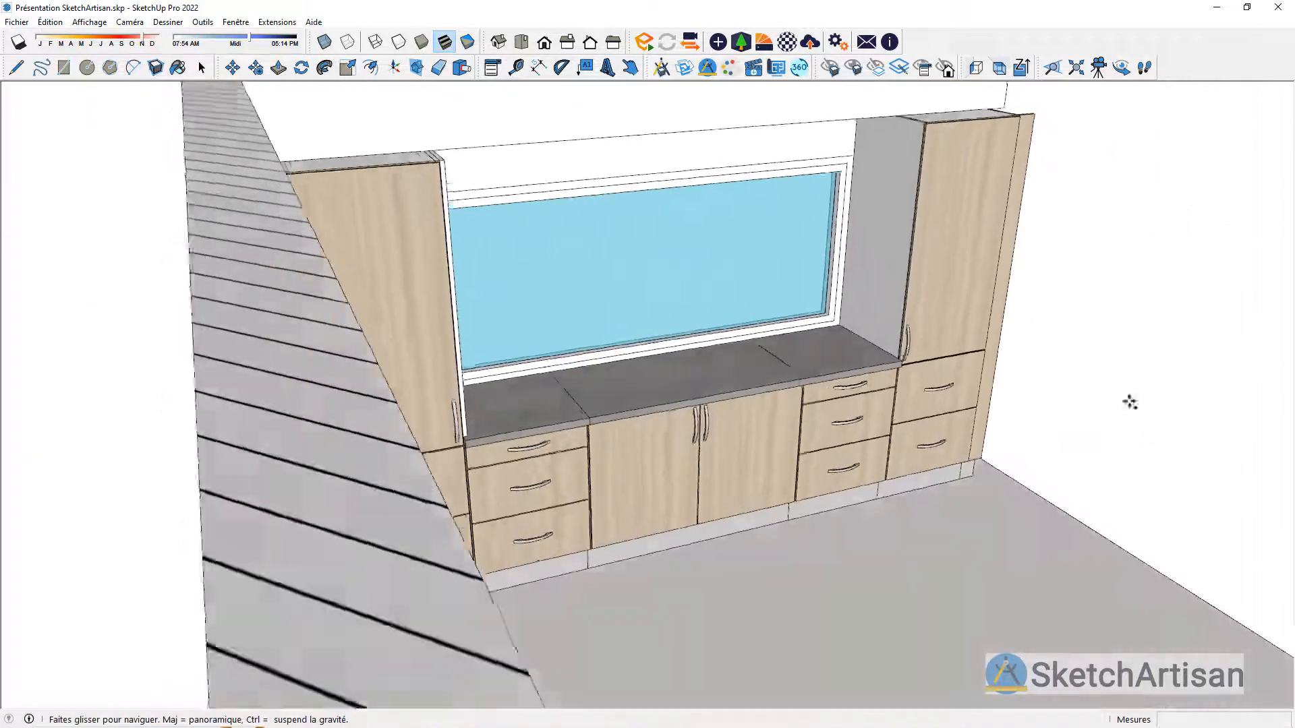
scroll(883, 344, "up", 5)
scroll(882, 344, "up", 5)
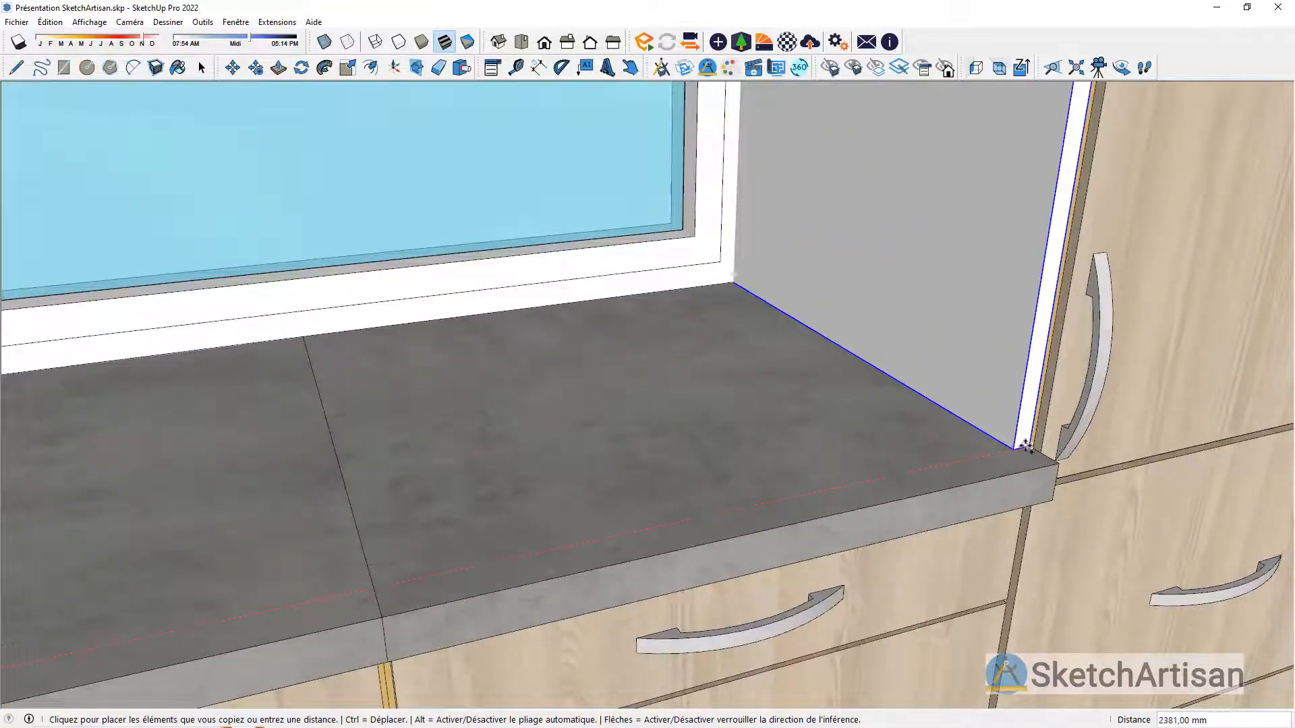
left_click(1024, 447)
key("space")
scroll(828, 451, "down", 6)
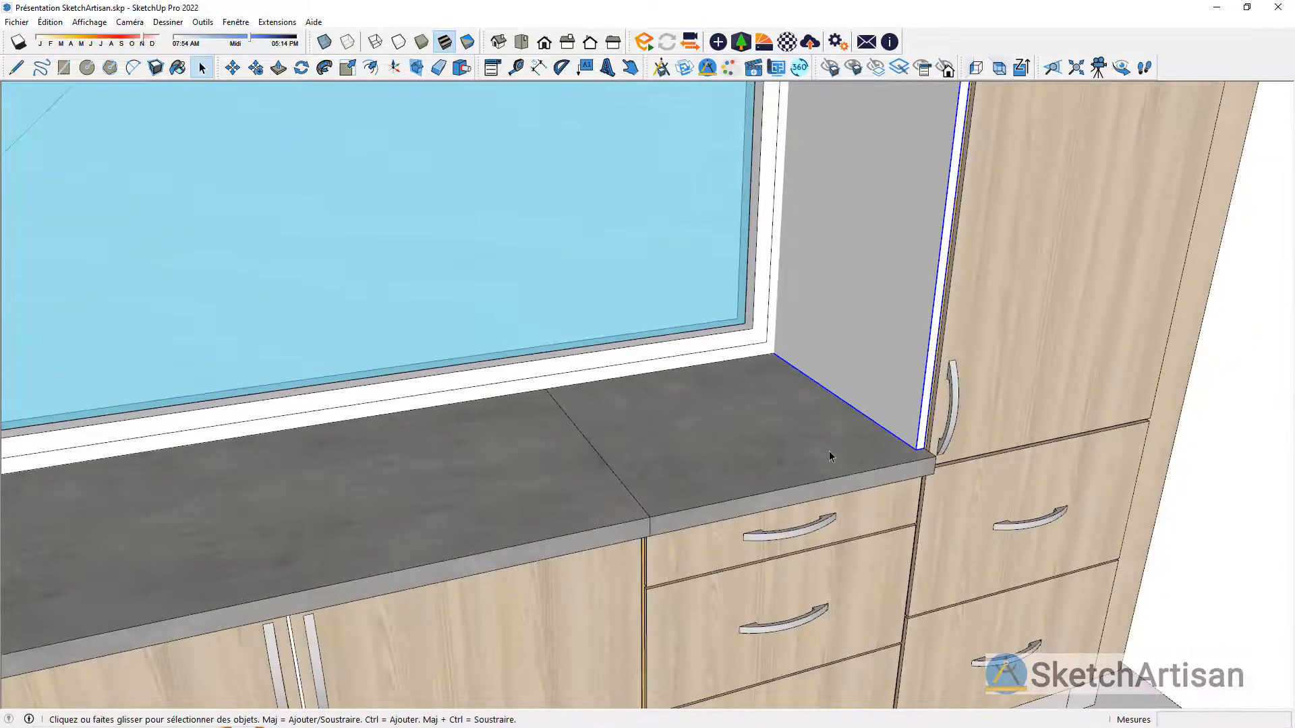
middle_click_drag(830, 451, 549, 362)
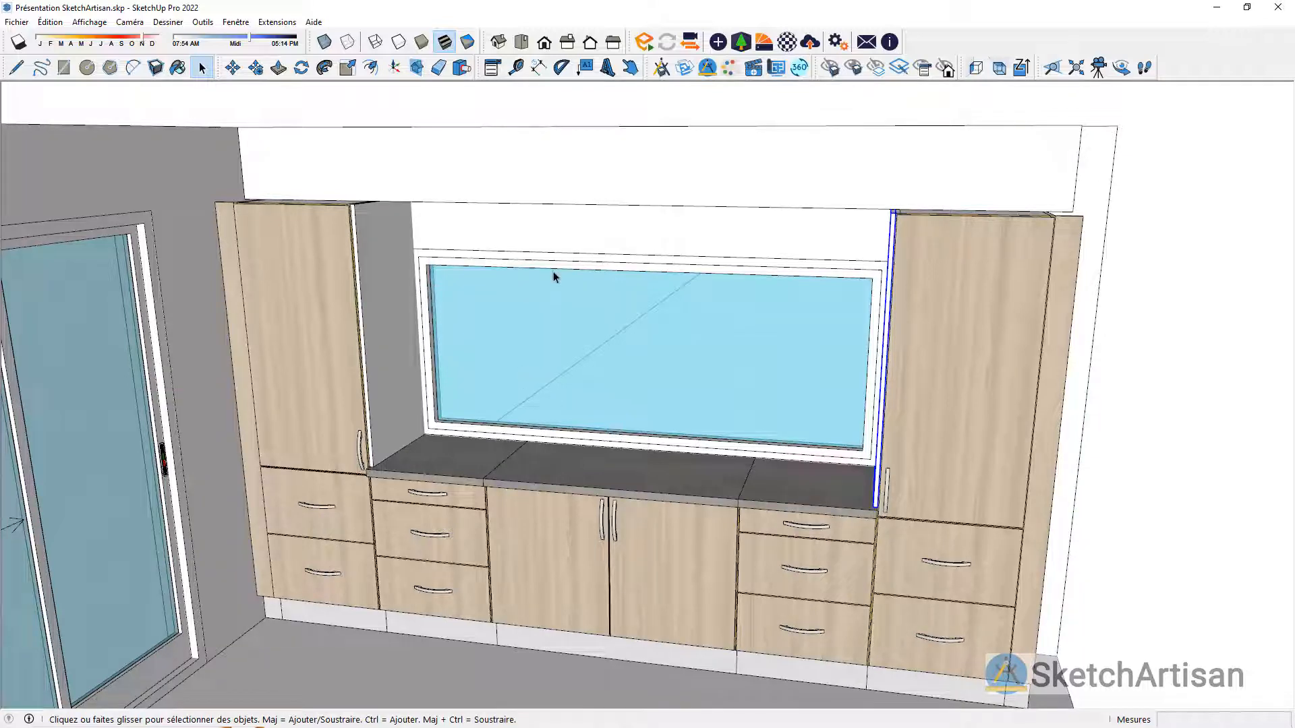
middle_click_drag(555, 330, 529, 260)
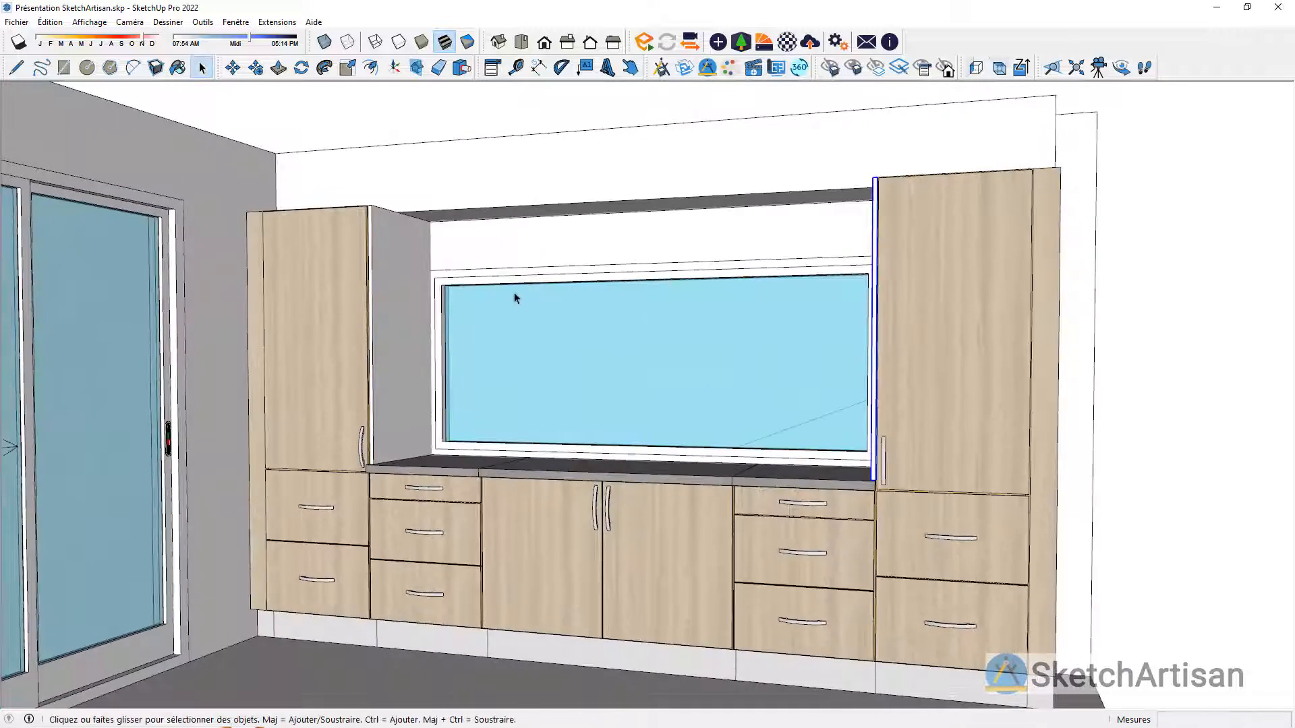
scroll(515, 292, "up", 3)
scroll(457, 268, "up", 1)
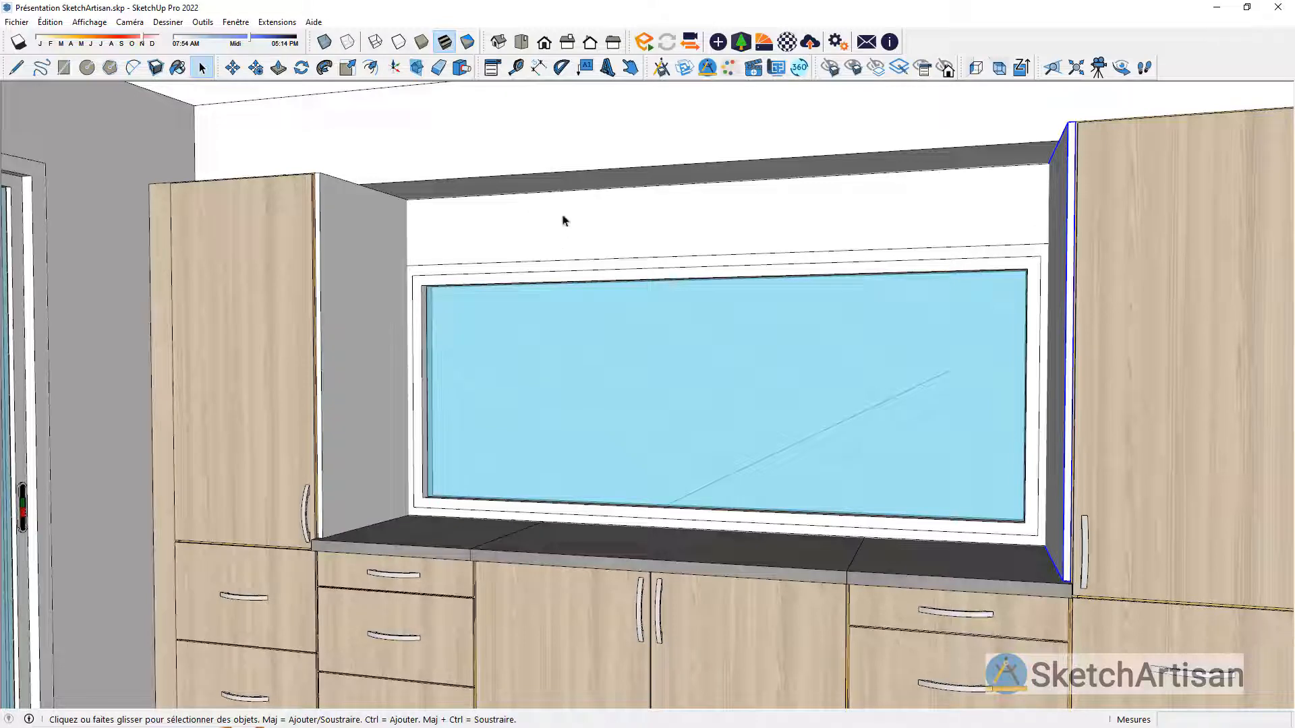
Step: Choose the Meuble Haut 60 with one lift-up door from Intérieur > Cuisines > Cuisine SketchArtisan and assign it to 00 Meuble haut
left_click(660, 68)
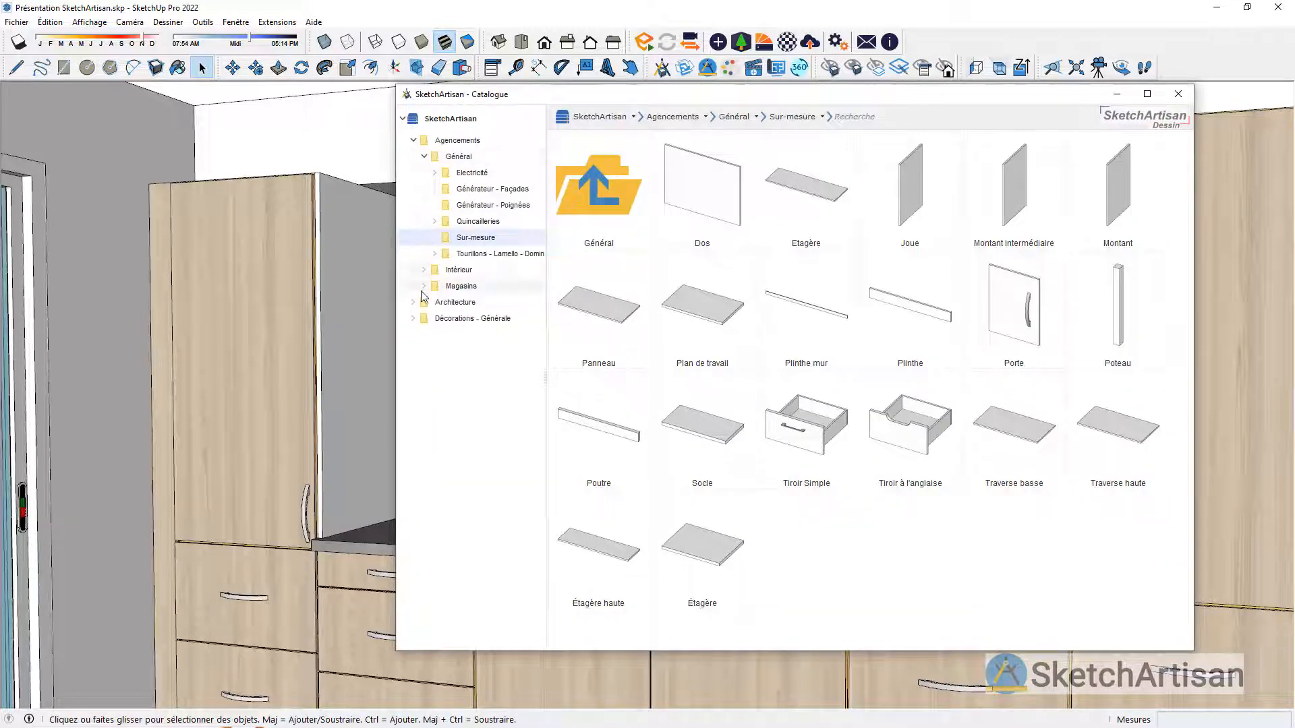
left_click(427, 271)
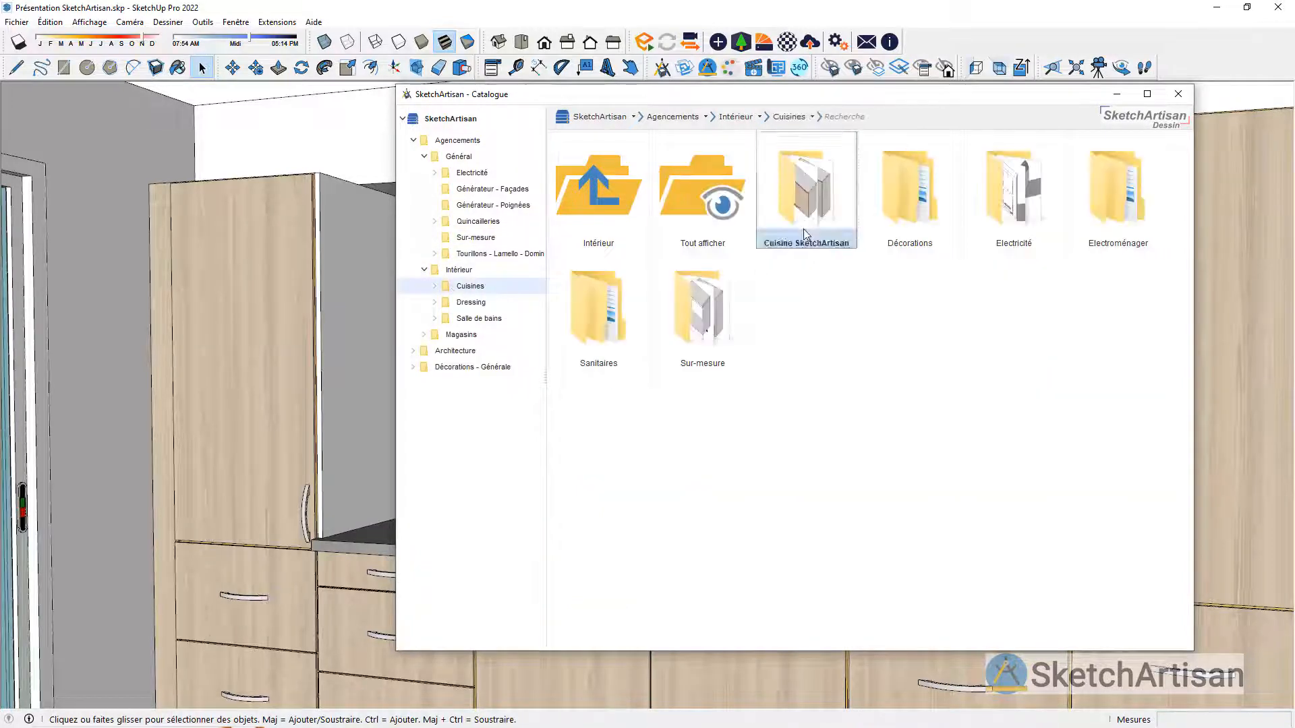
double_click(807, 196)
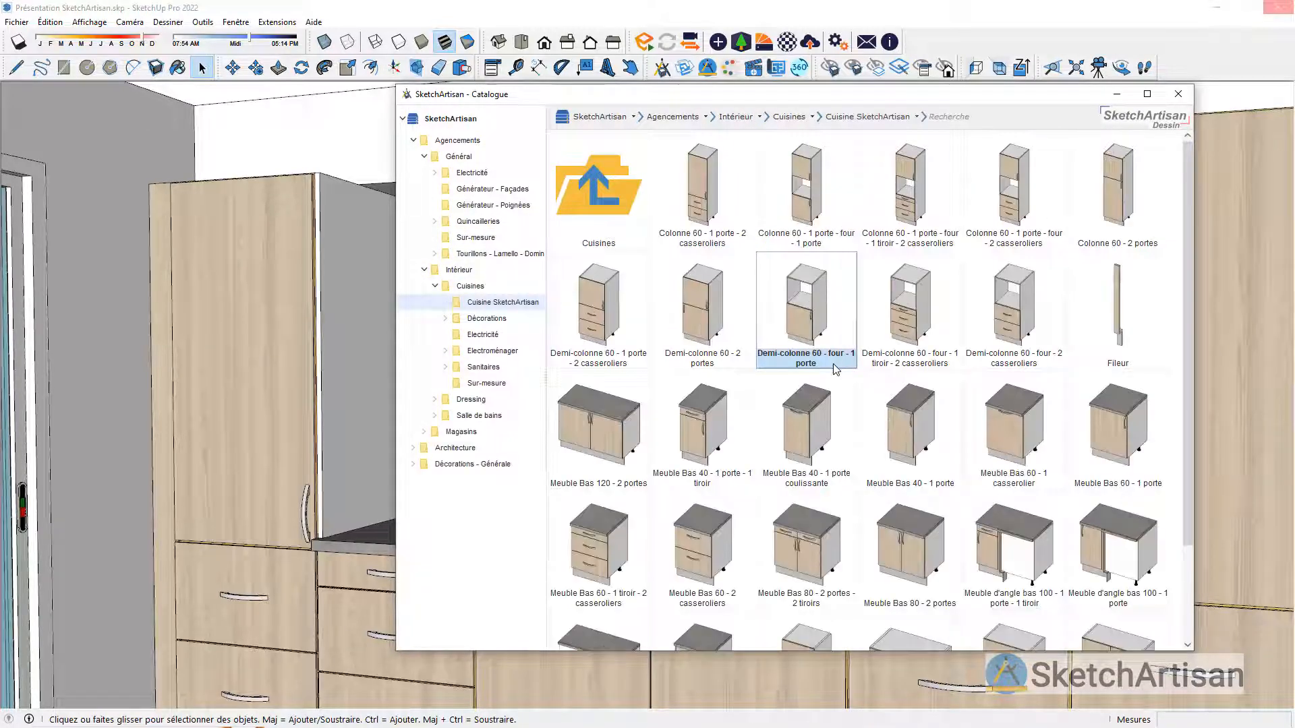
scroll(835, 369, "down", 3)
double_click(910, 553)
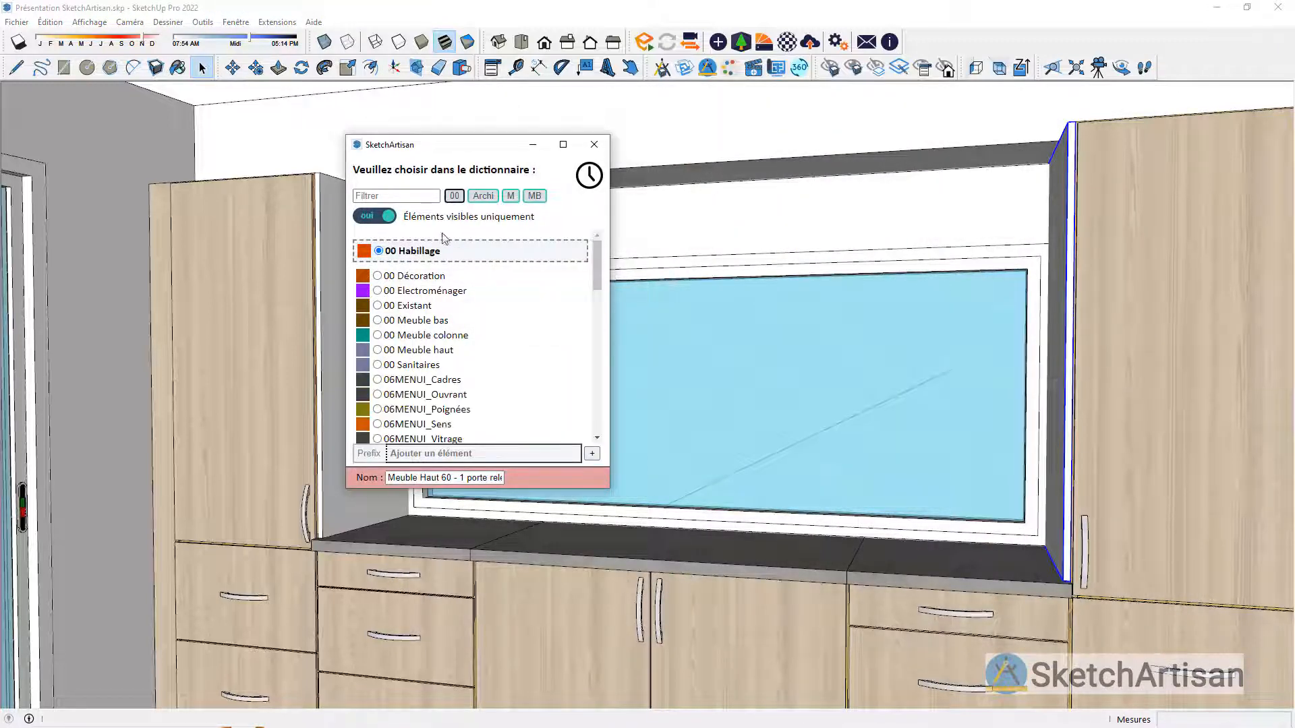
left_click(415, 349)
Step: Place the wall unit above the worktop against the side panel near the sliding door, aligned with the panel's top
middle_click_drag(431, 293, 422, 408)
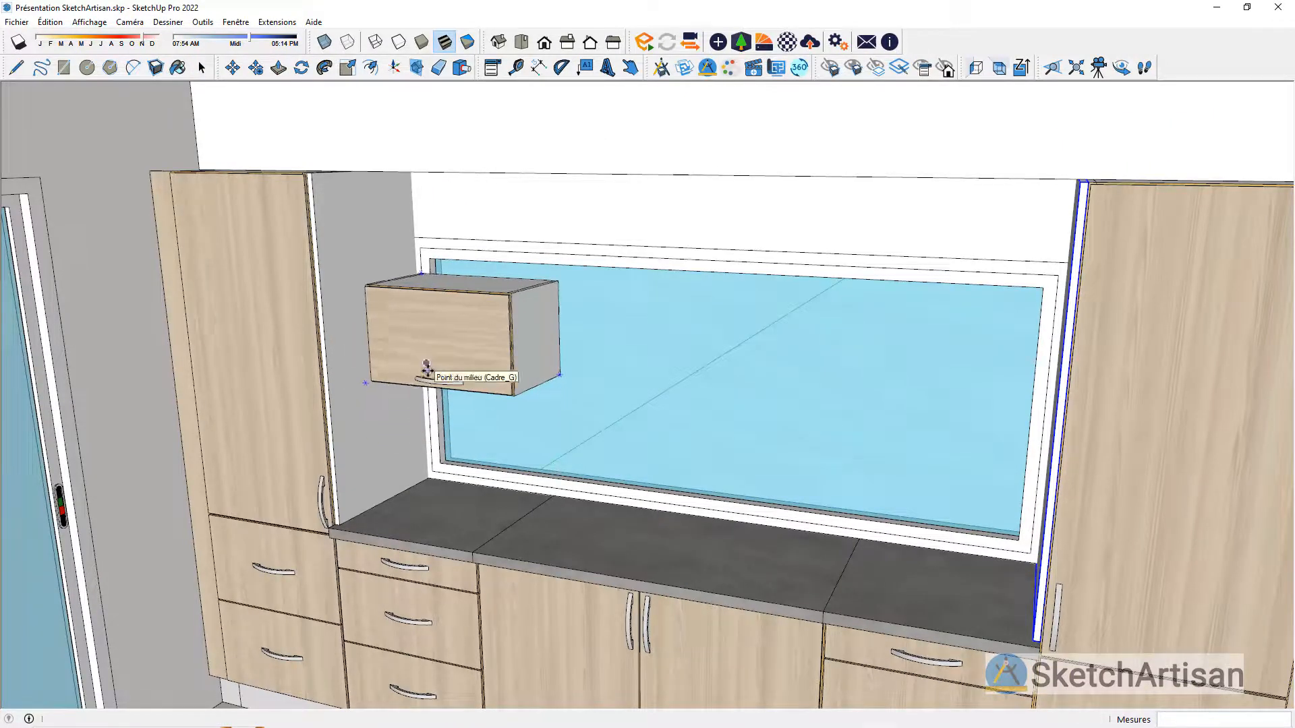
left_click(427, 364)
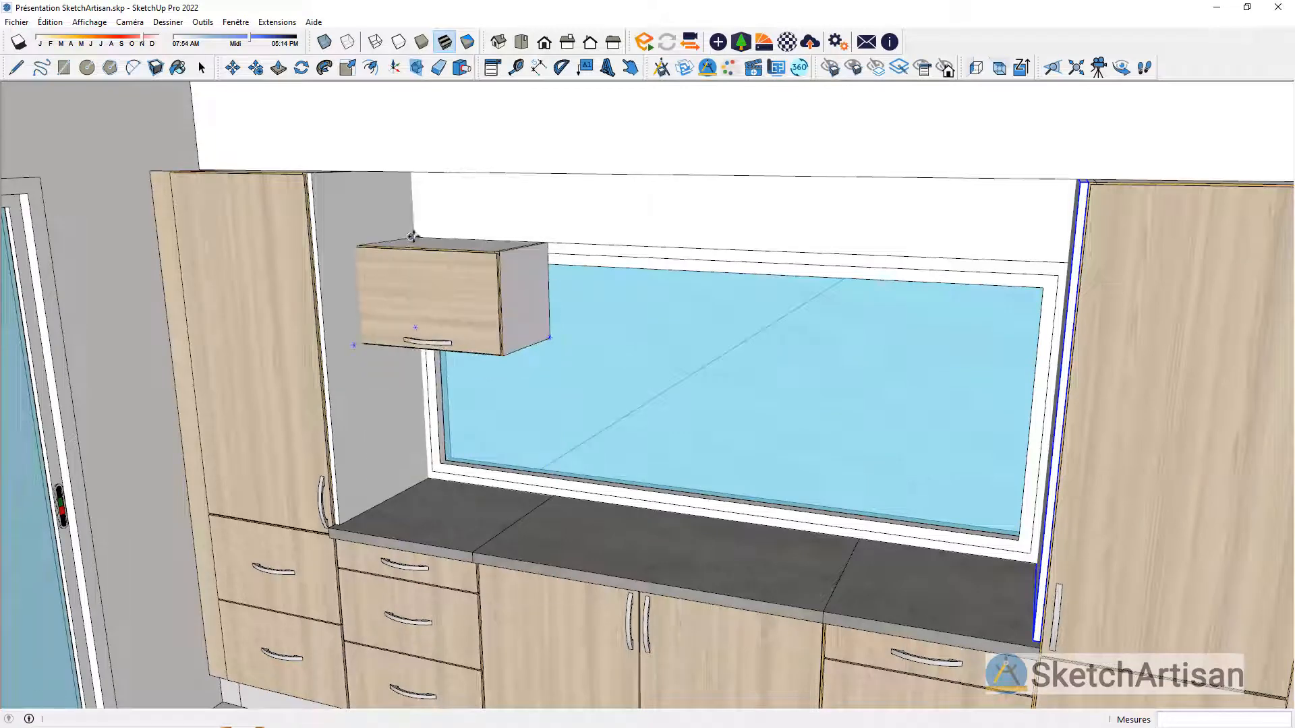
scroll(406, 211, "up", 4)
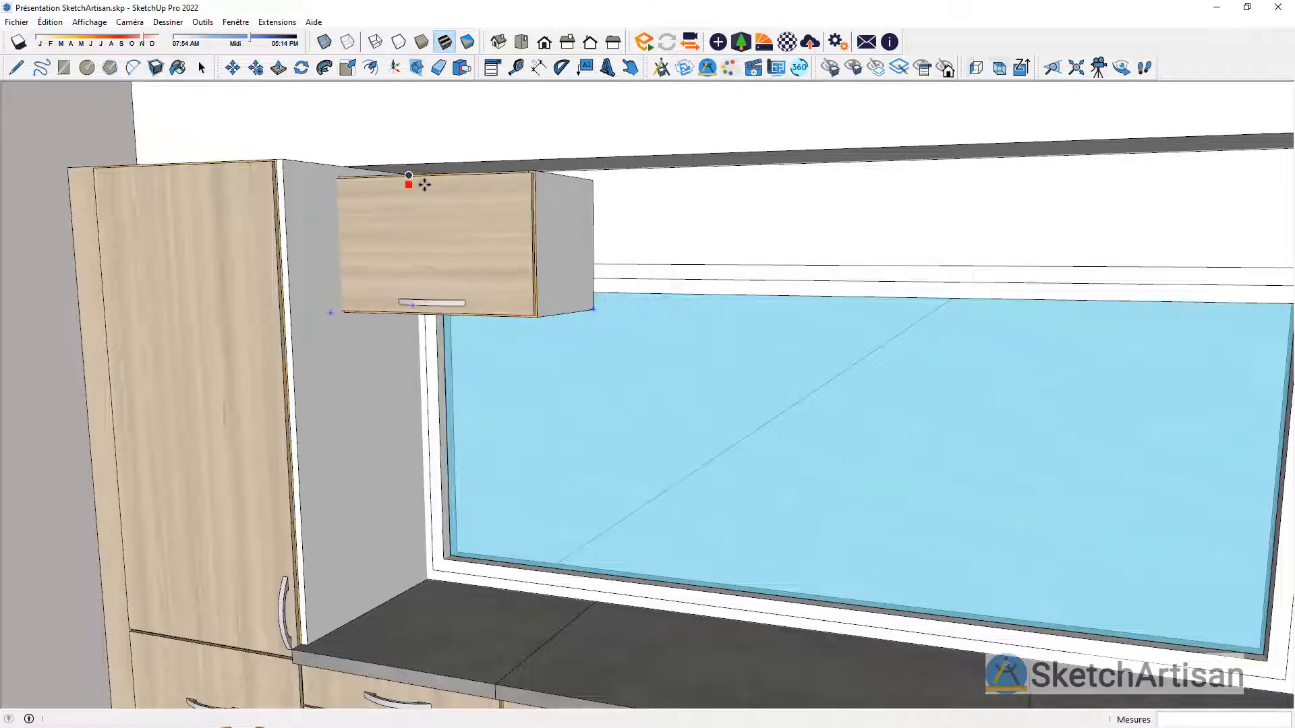
middle_click_drag(427, 194, 407, 173)
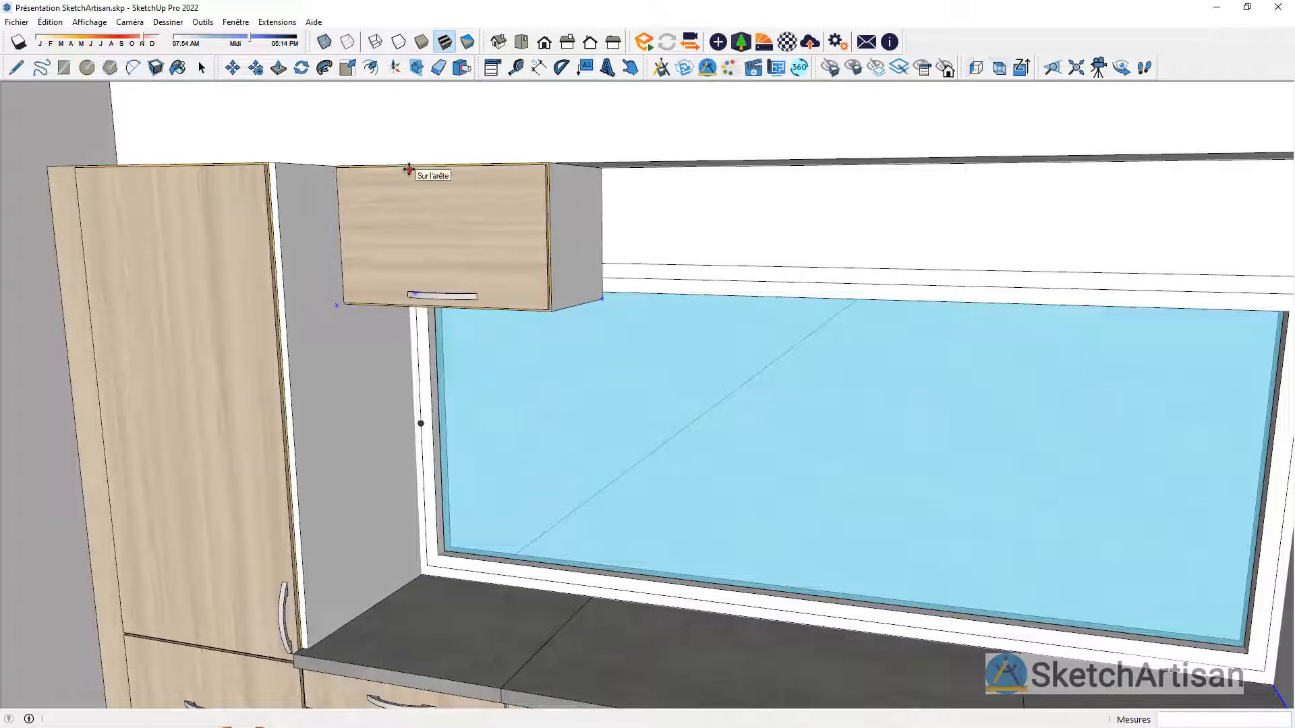
left_click(409, 169)
key("space")
scroll(526, 286, "down", 3)
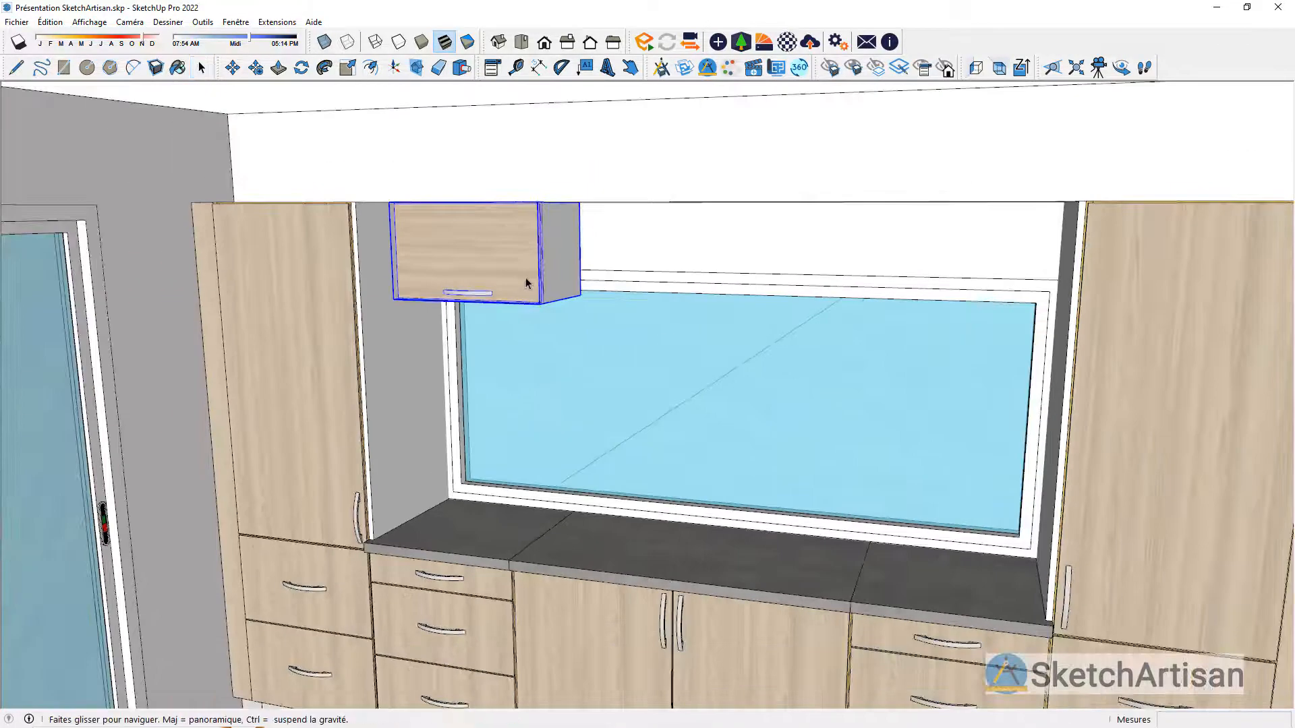
Step: Scale the wall unit's width by about 1.93 so it spans half of the opening between the side panels
middle_click_drag(525, 278, 530, 275)
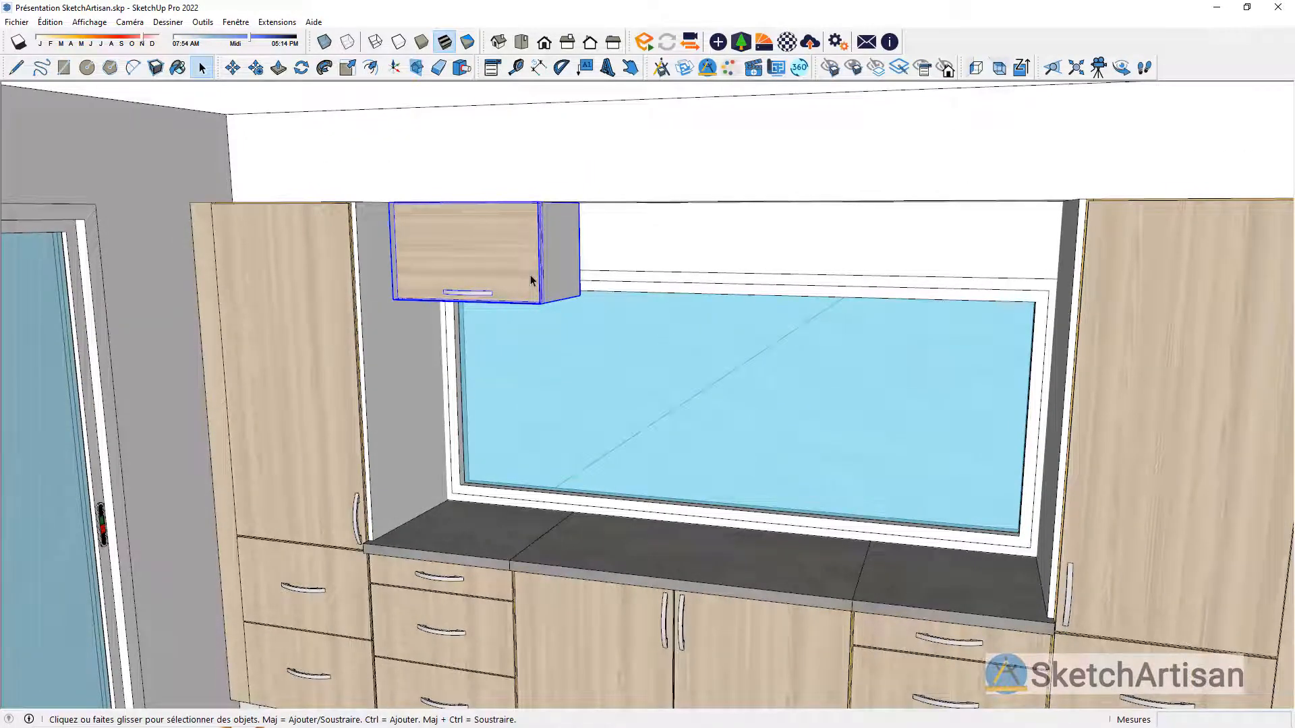
key("s")
left_click(560, 253)
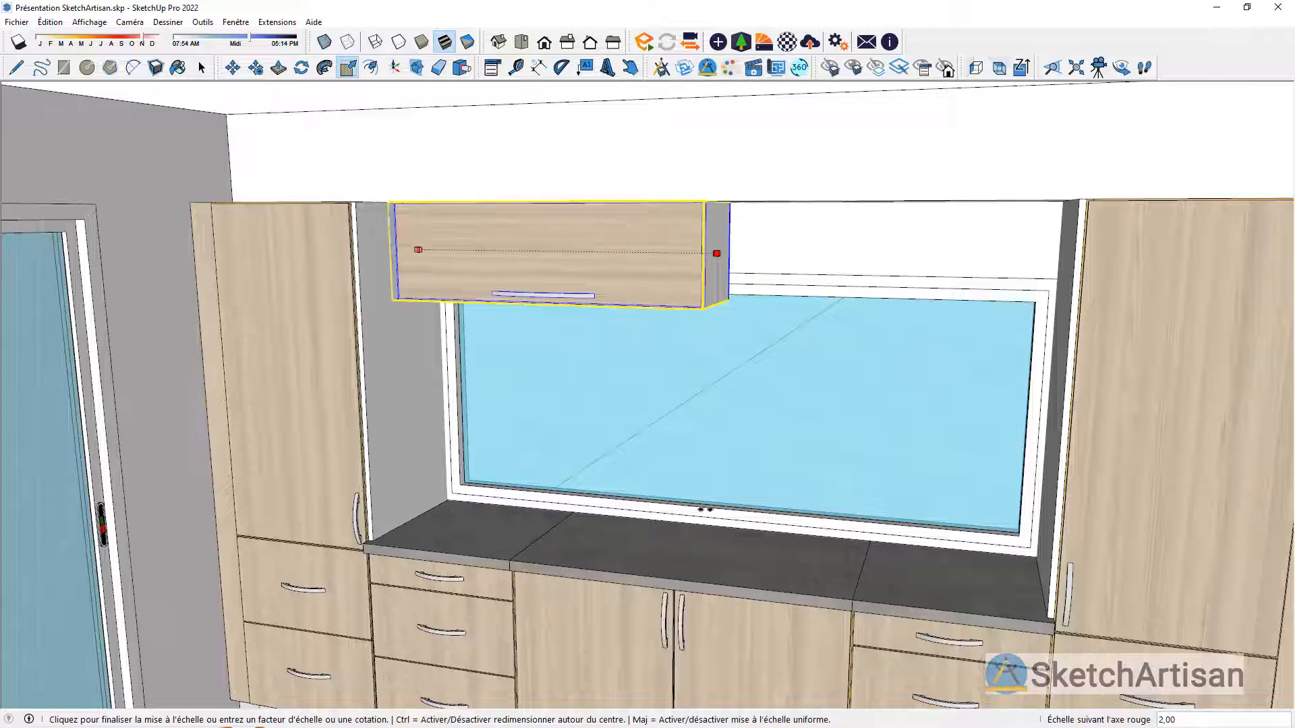
left_click(756, 331)
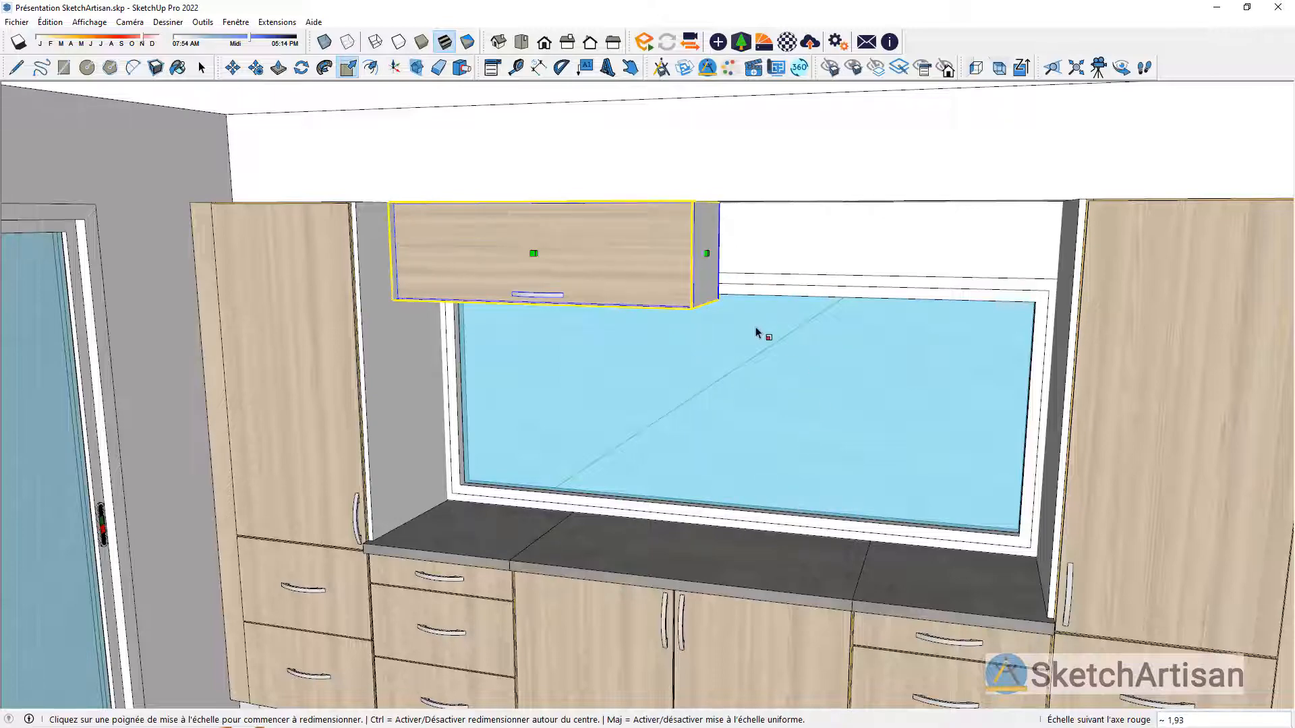
key("space")
Step: Reduce the wall unit's height by scaling its underside up to the top edge of the window frame
middle_click_drag(734, 297, 670, 205)
key("s")
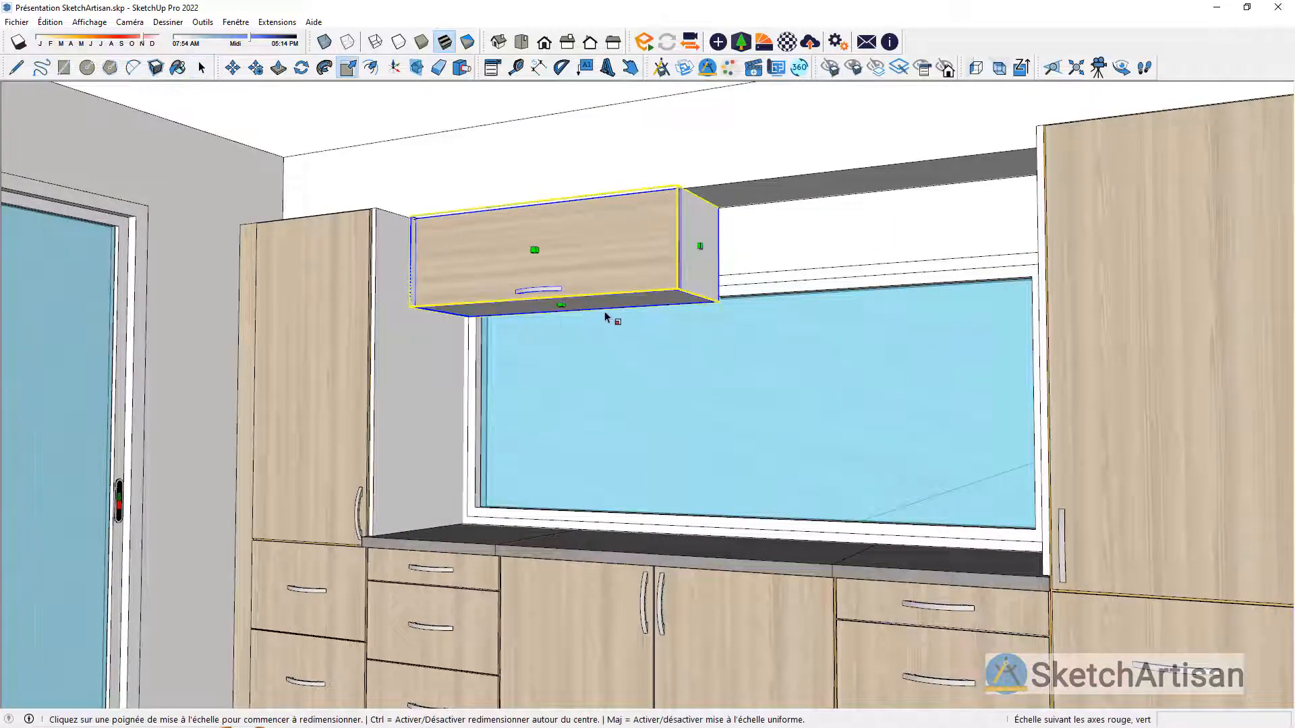
left_click(562, 308)
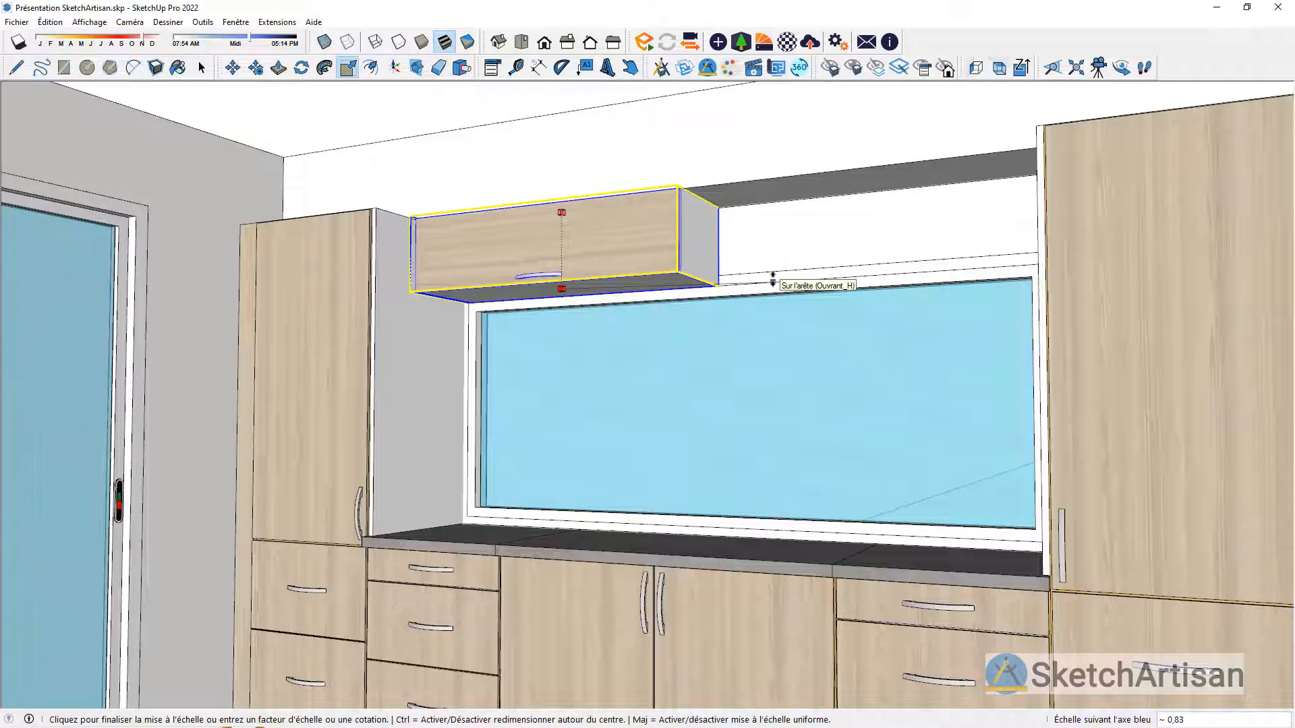
left_click(773, 278)
key("space")
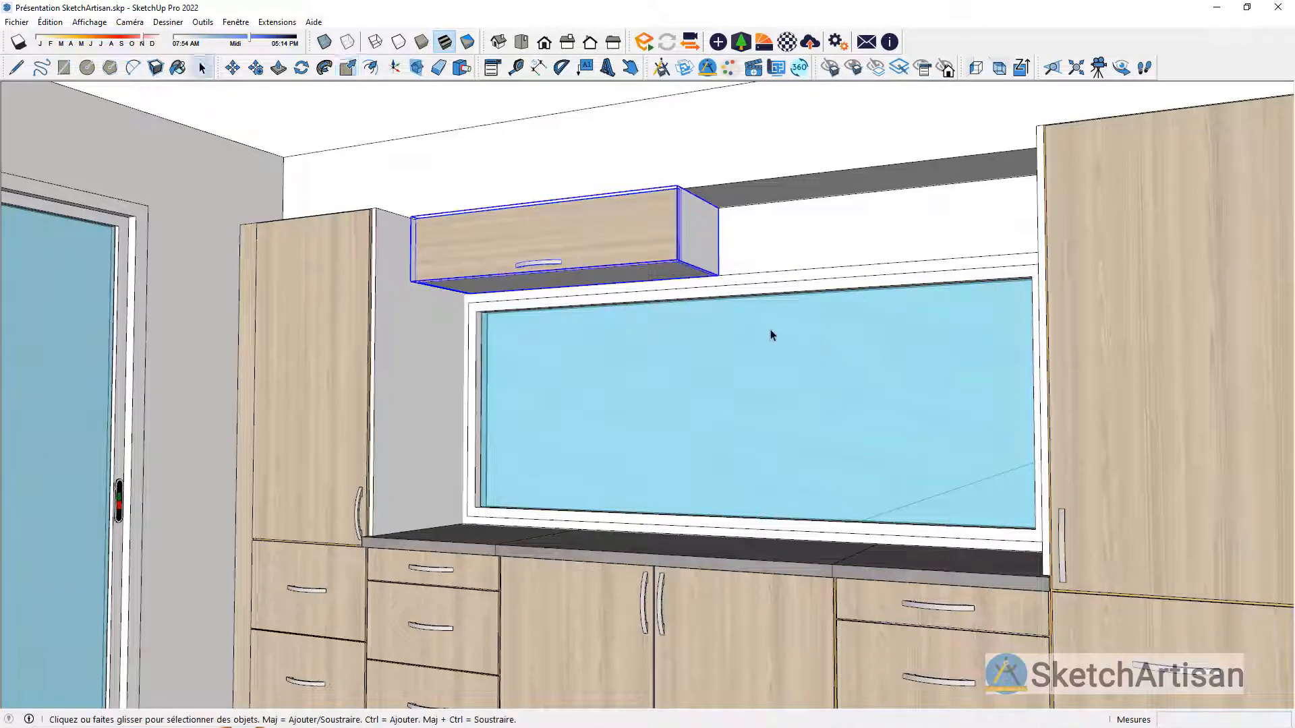
Step: Copy the wall unit alongside itself above the window to fill the remaining width up to the opposite side panel
middle_click_drag(721, 254, 745, 229)
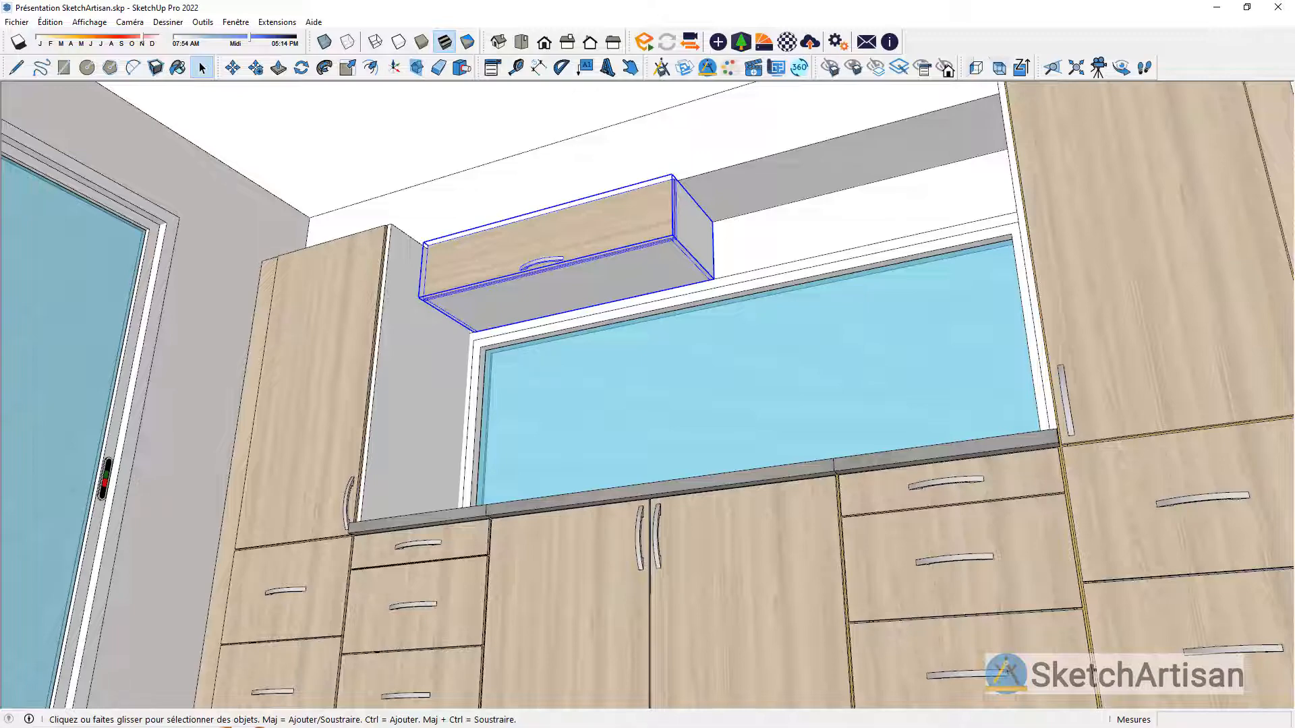
scroll(631, 439, "down", 3)
scroll(613, 470, "up", 5)
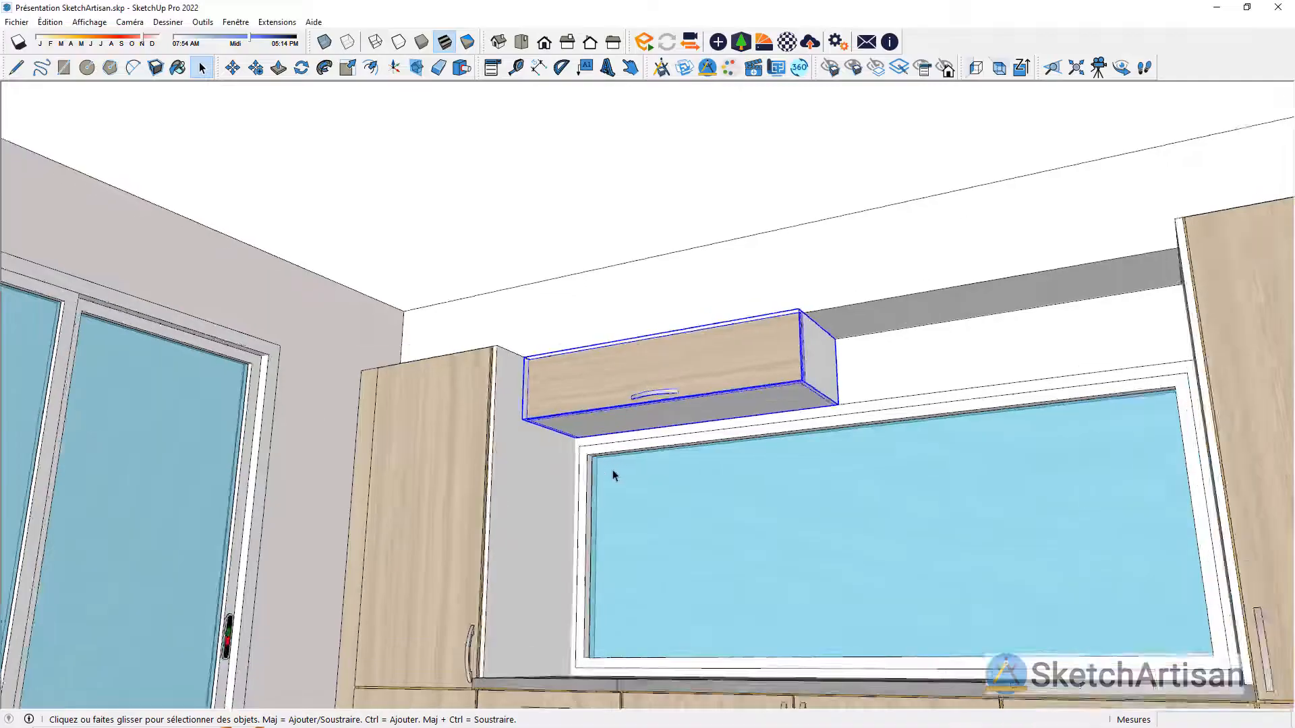
left_click(260, 70)
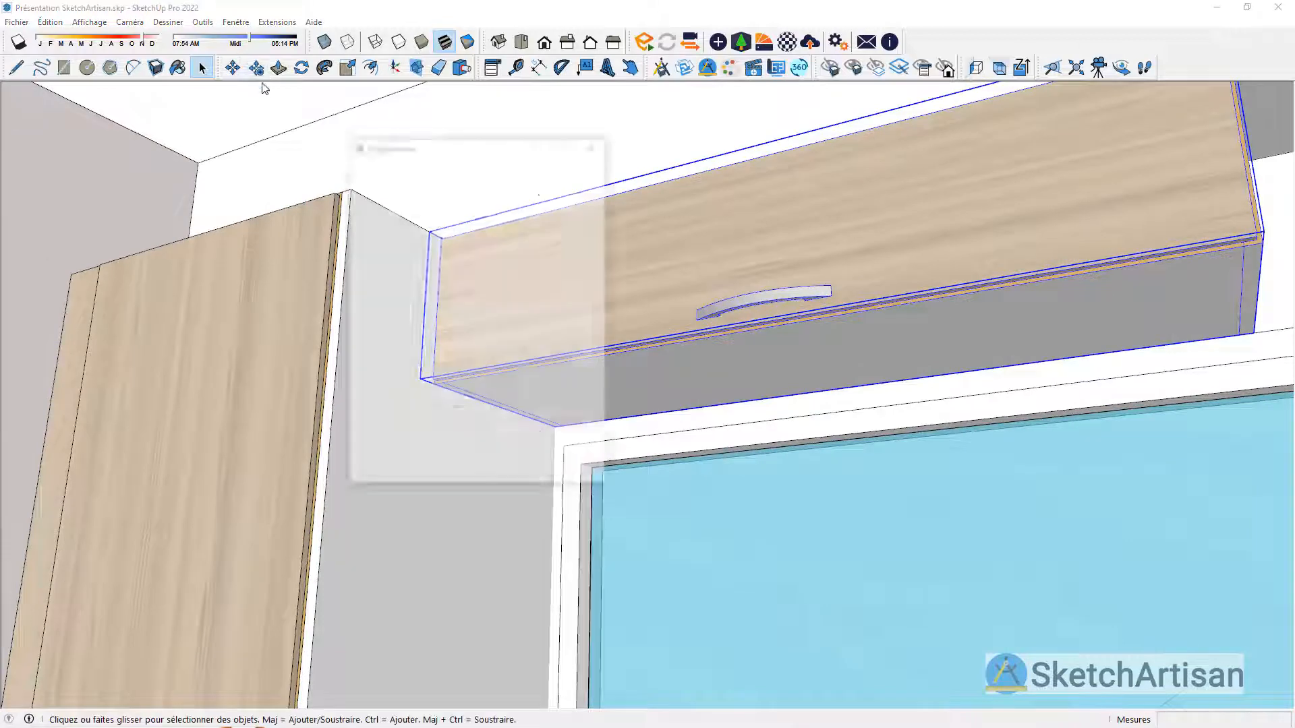
left_click(557, 426)
key("ctrl")
scroll(578, 448, "down", 3)
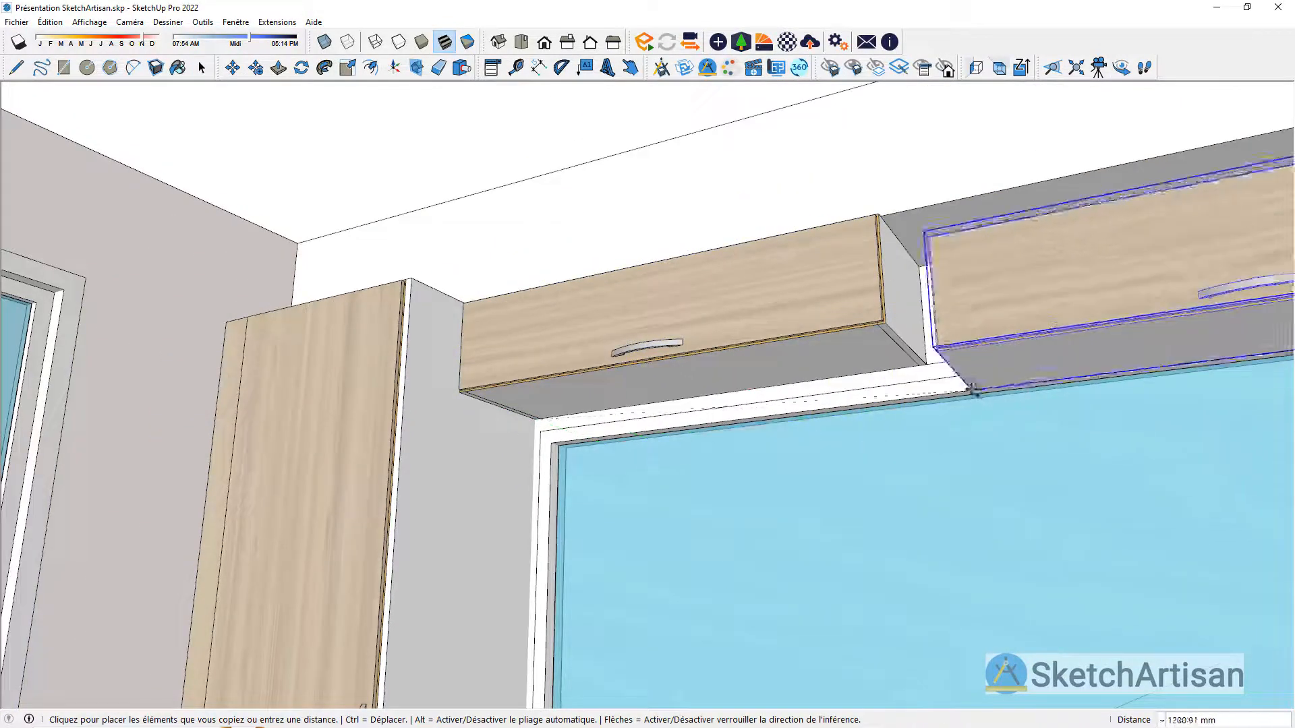
left_click(878, 370)
scroll(822, 409, "down", 3)
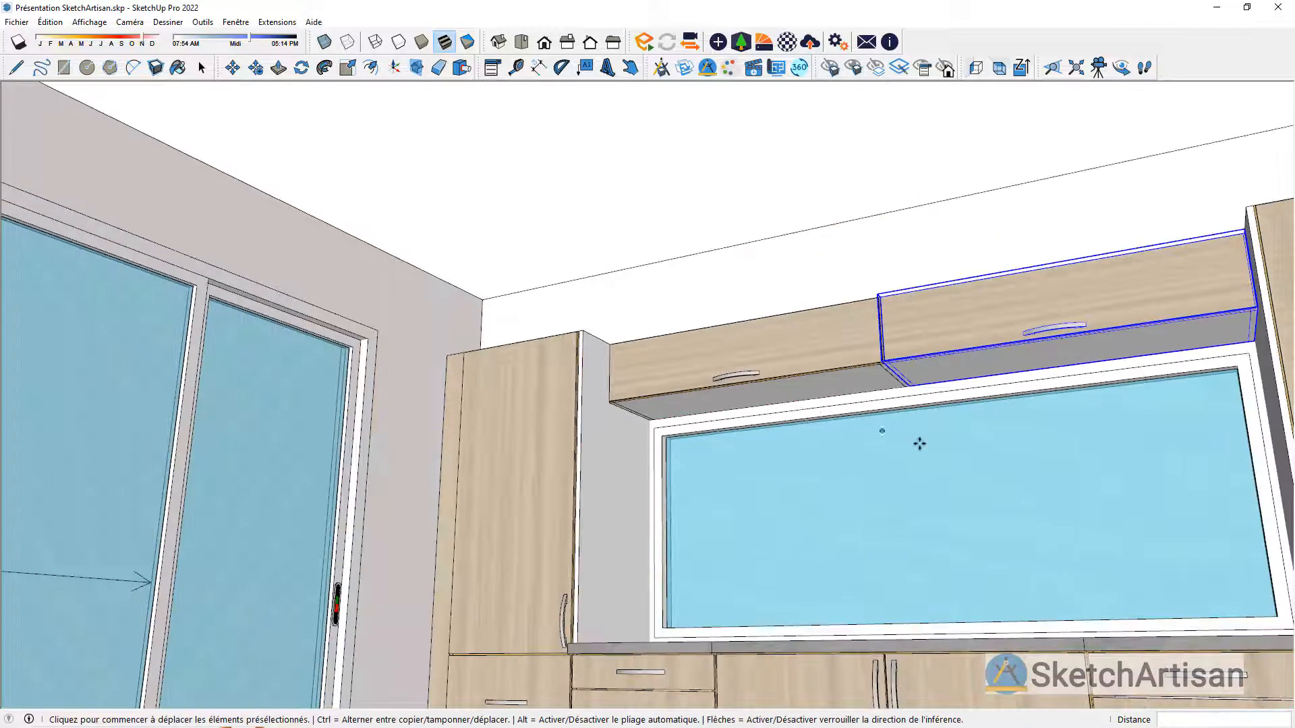
key("space")
left_click(941, 455)
Step: Frame the whole kitchen run from inside the room and save the view as a scene
scroll(831, 335, "down", 3)
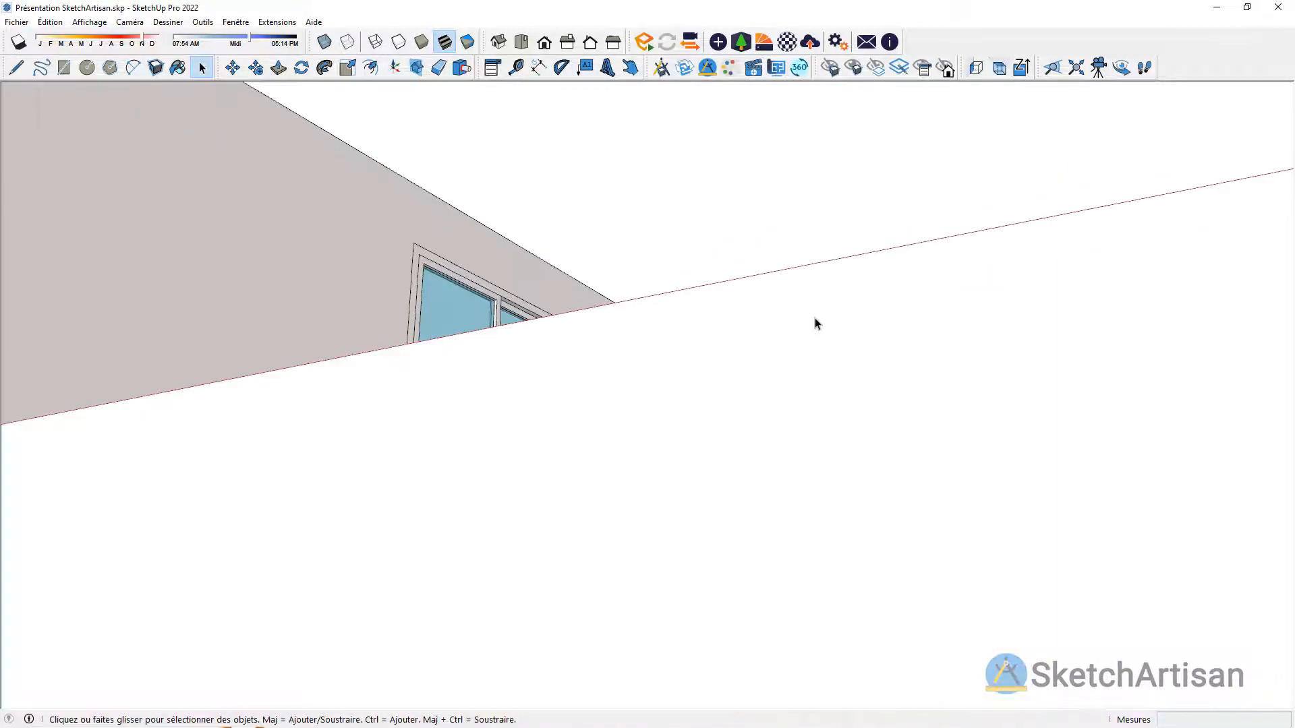
middle_click_drag(816, 313, 889, 556)
scroll(910, 548, "down", 3)
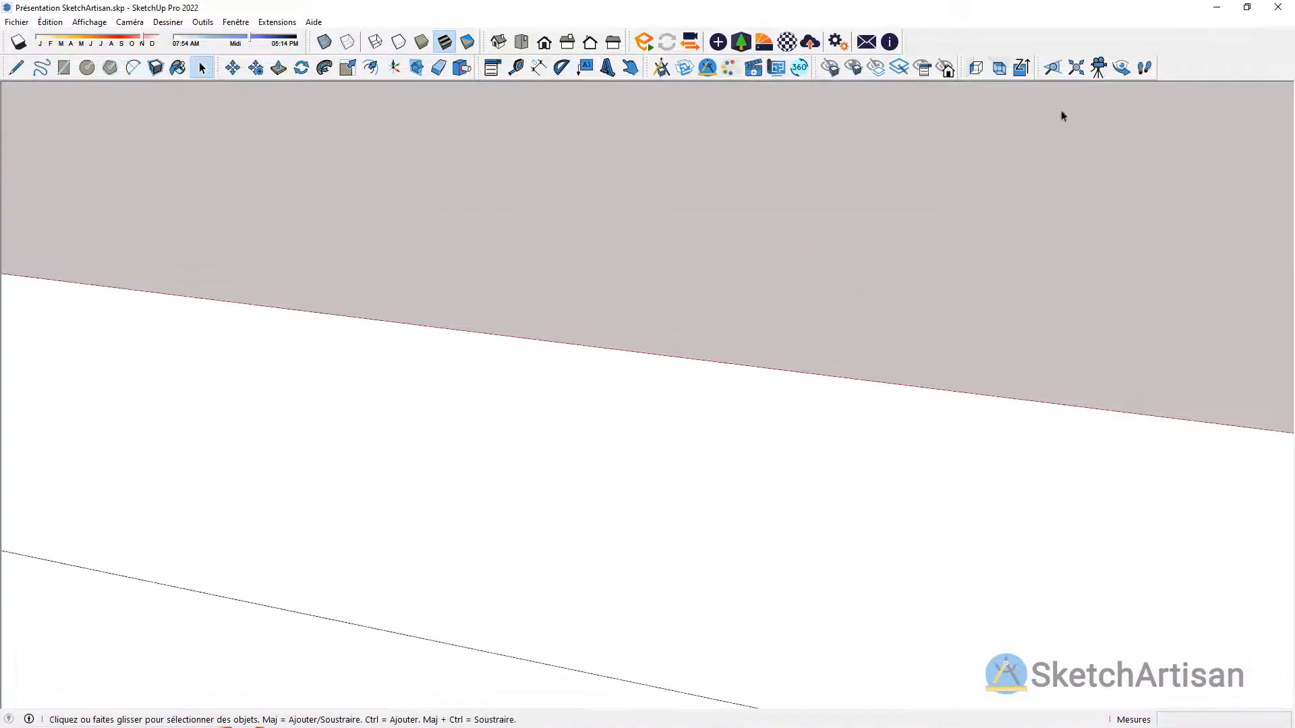
left_click(1075, 68)
scroll(859, 442, "down", 5)
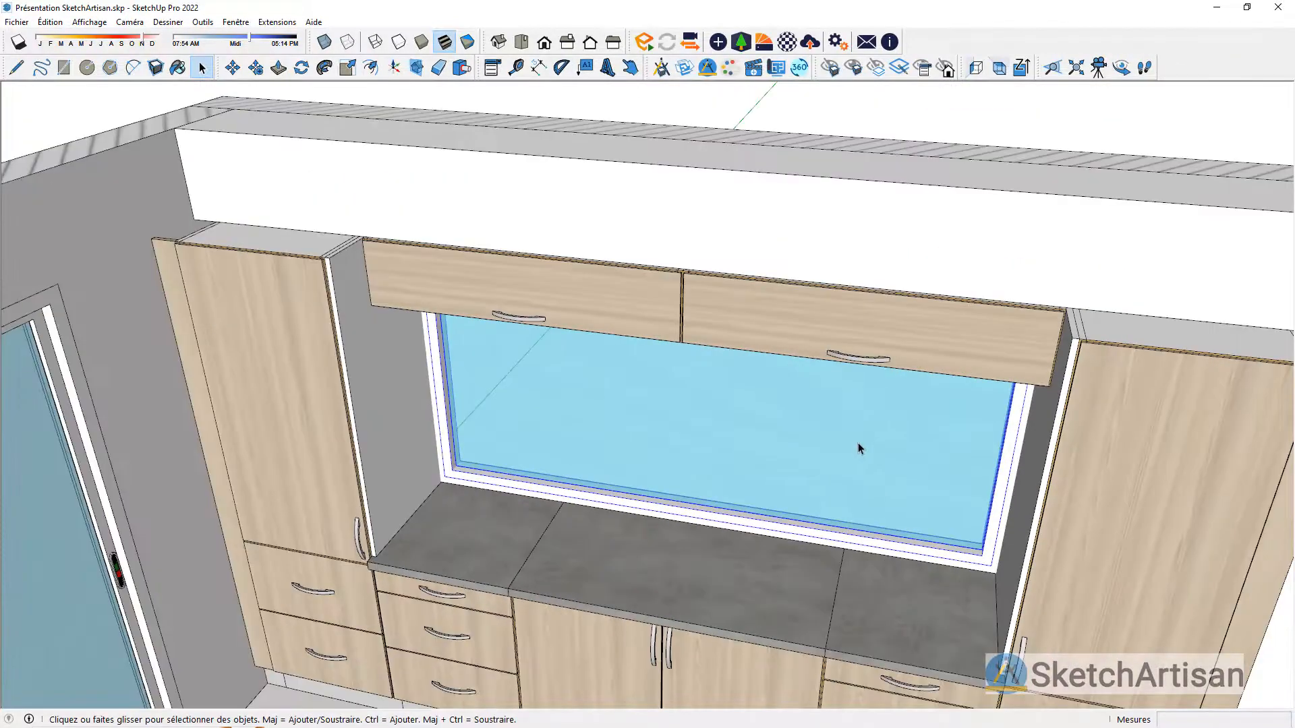
middle_click_drag(858, 442, 831, 325)
scroll(828, 343, "down", 3)
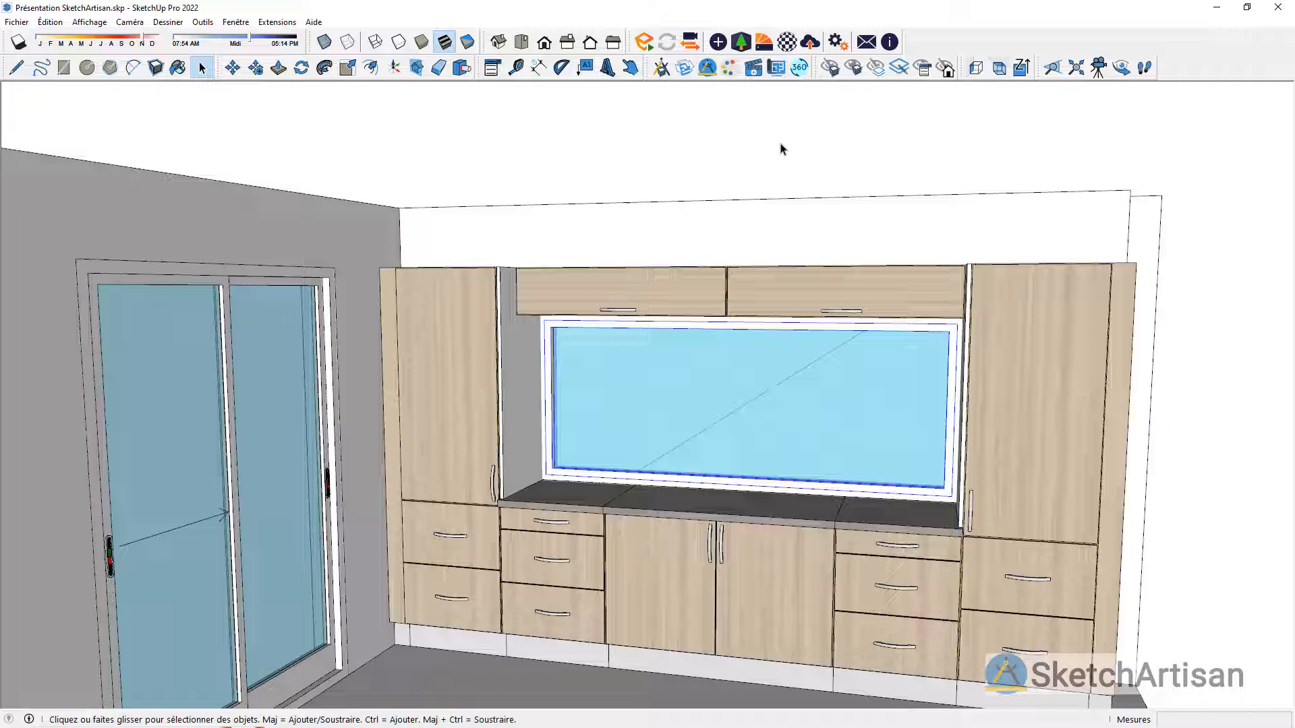
left_click(753, 67)
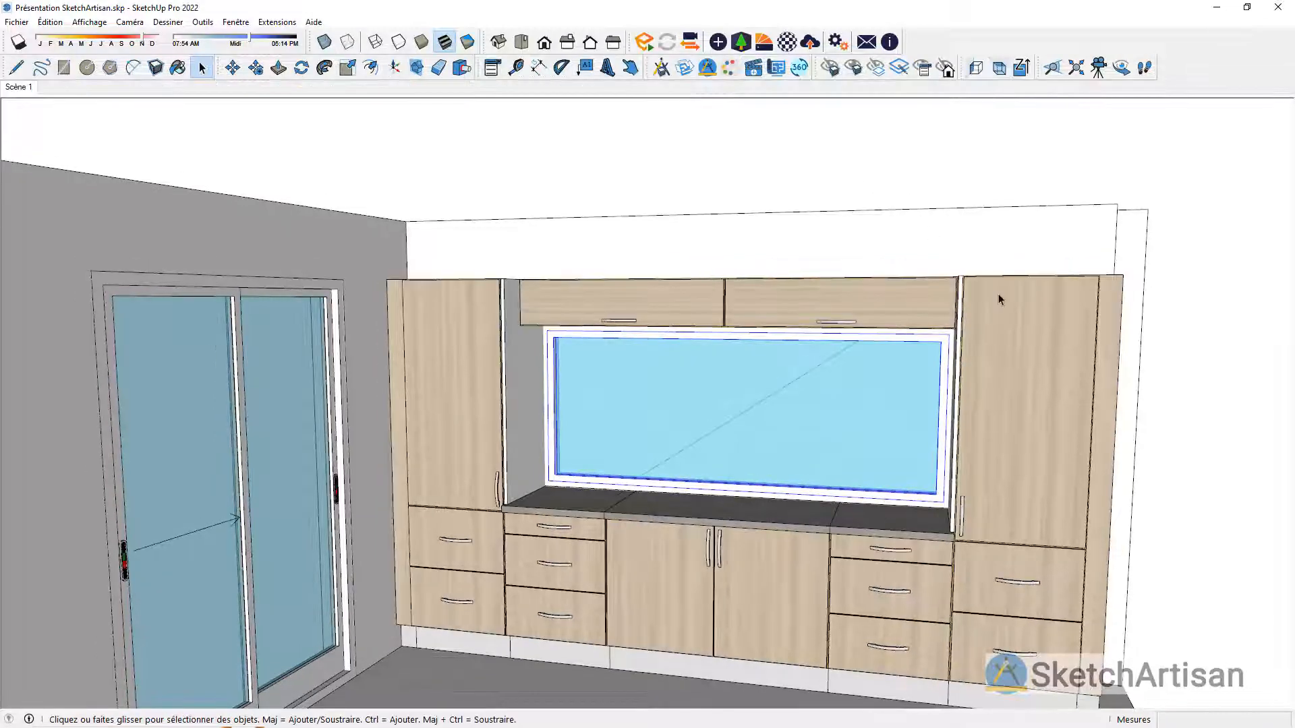
Step: Pick Evier 2 Bacs Inox - Robinet from the generic kitchen sinks in the SketchArtisan catalogue and assign it to 00 Sanitaire
scroll(722, 204, "down", 2)
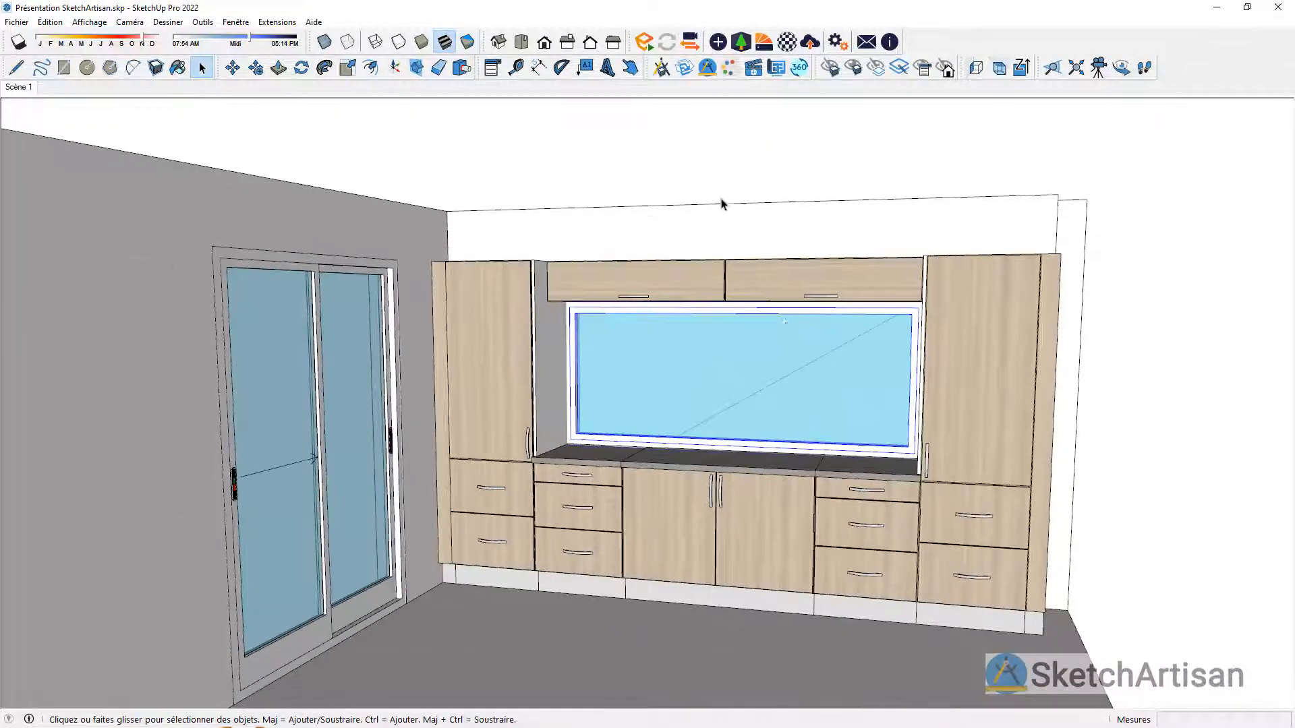
middle_click_drag(758, 419, 754, 382)
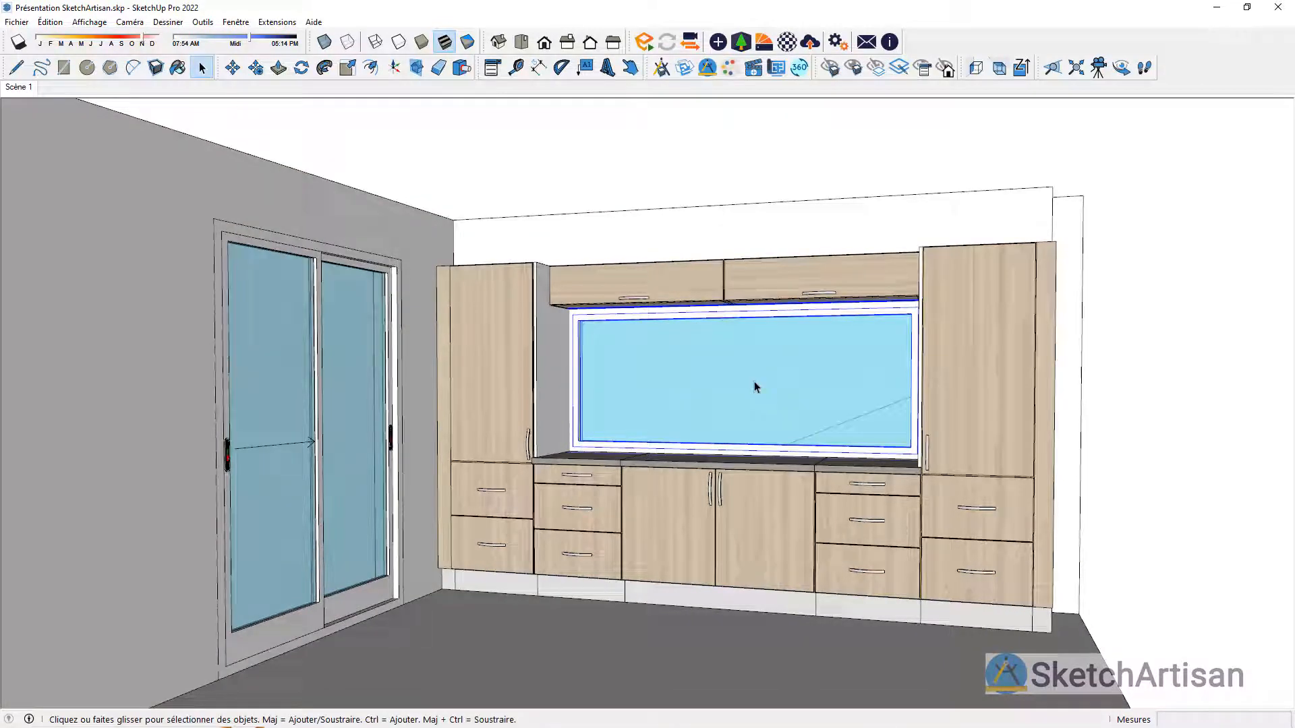
middle_click_drag(754, 382, 776, 447)
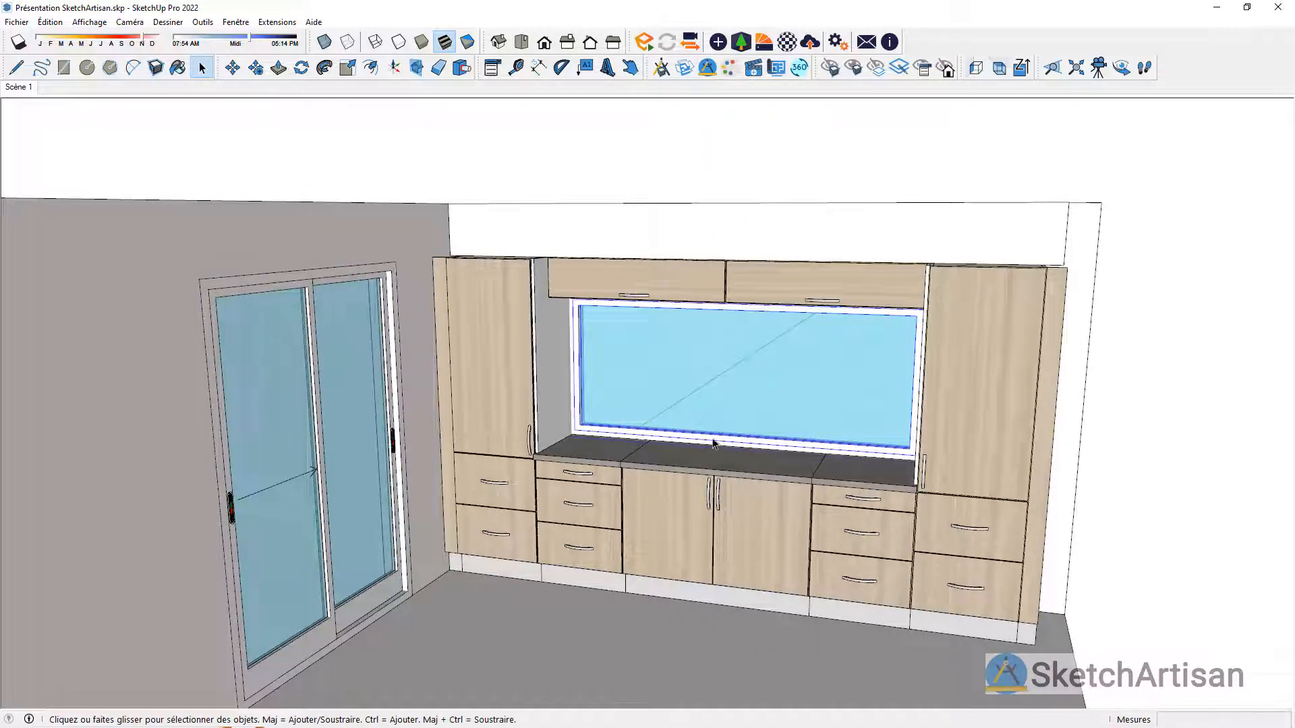
scroll(755, 466, "up", 5)
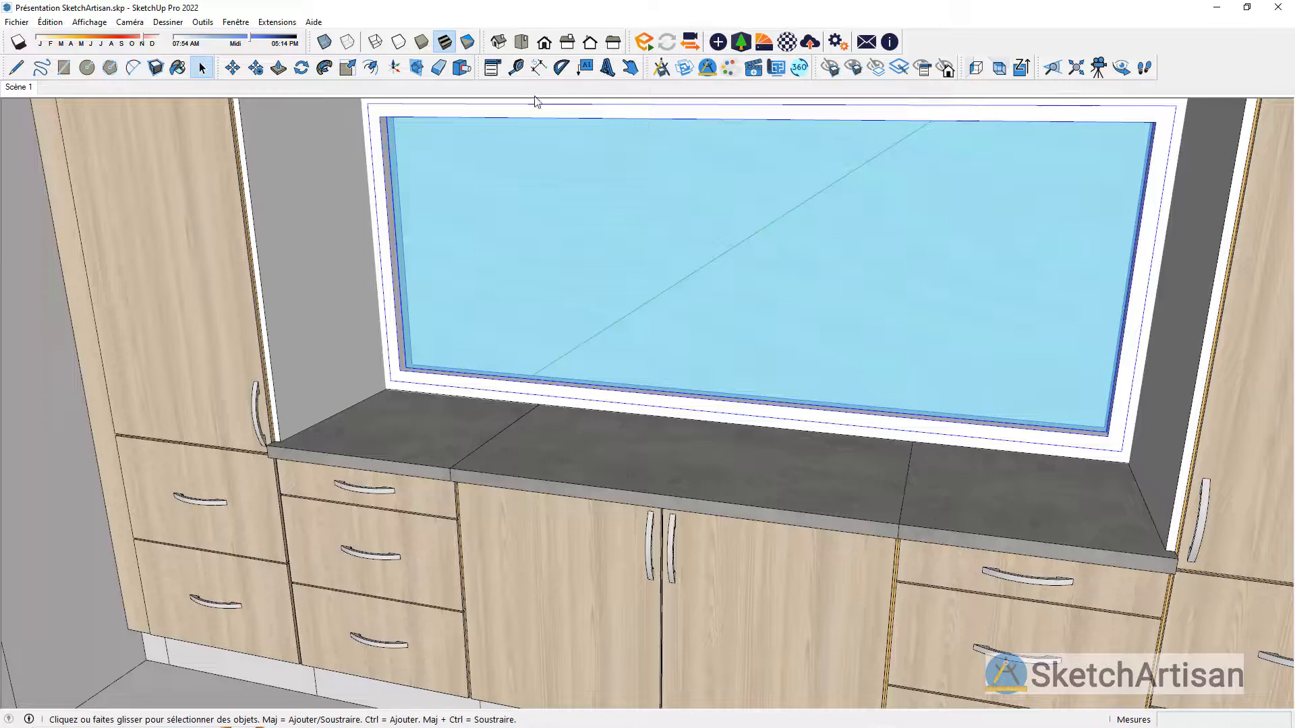
left_click(662, 67)
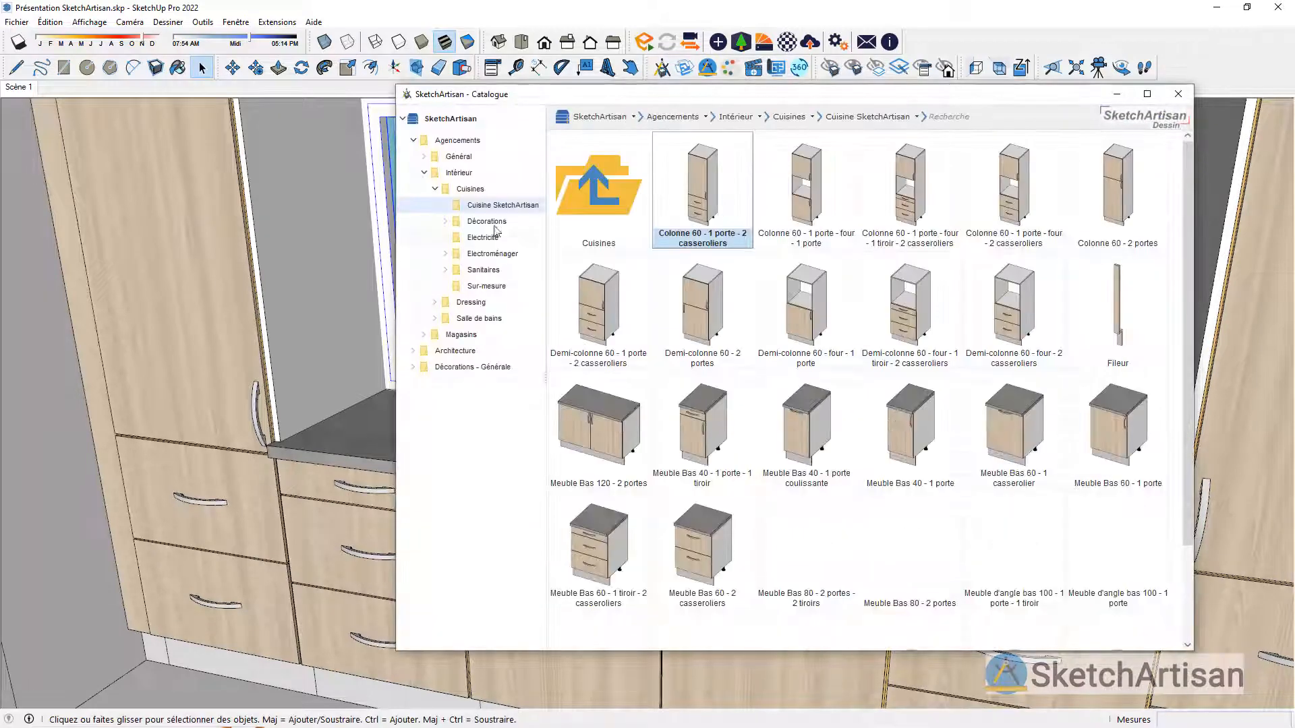
left_click(457, 273)
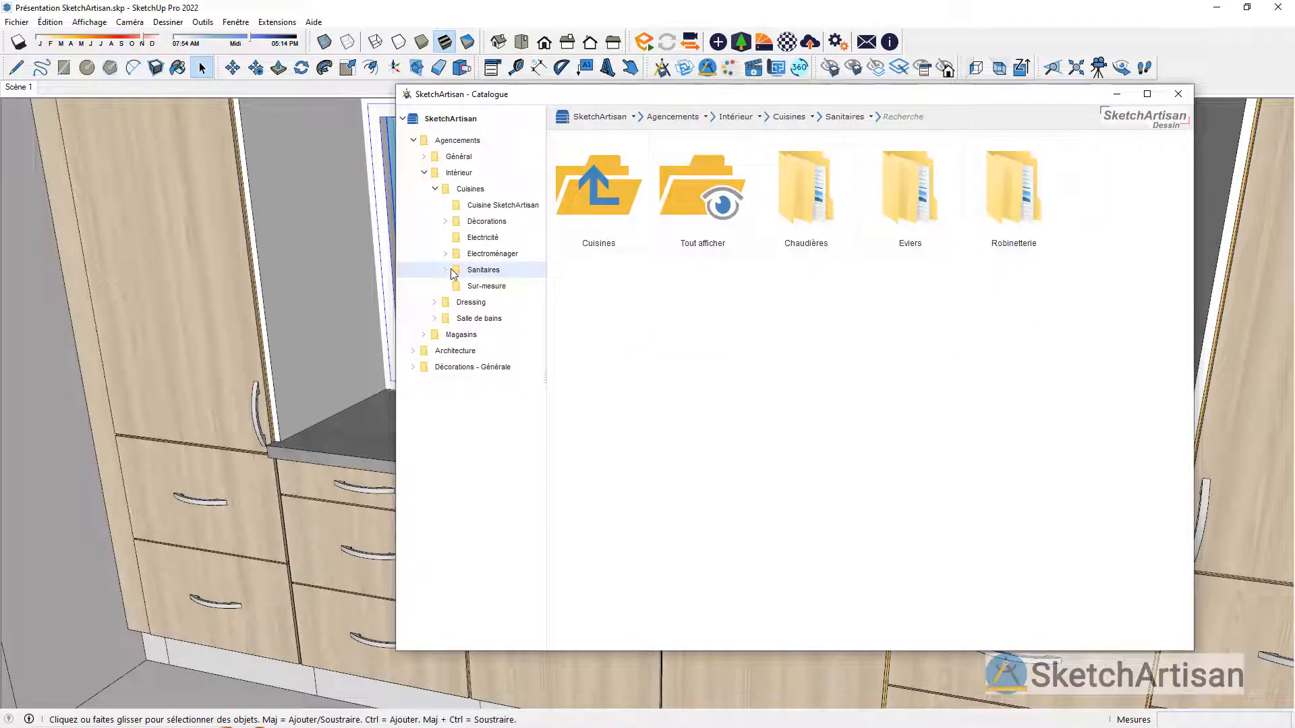
double_click(907, 188)
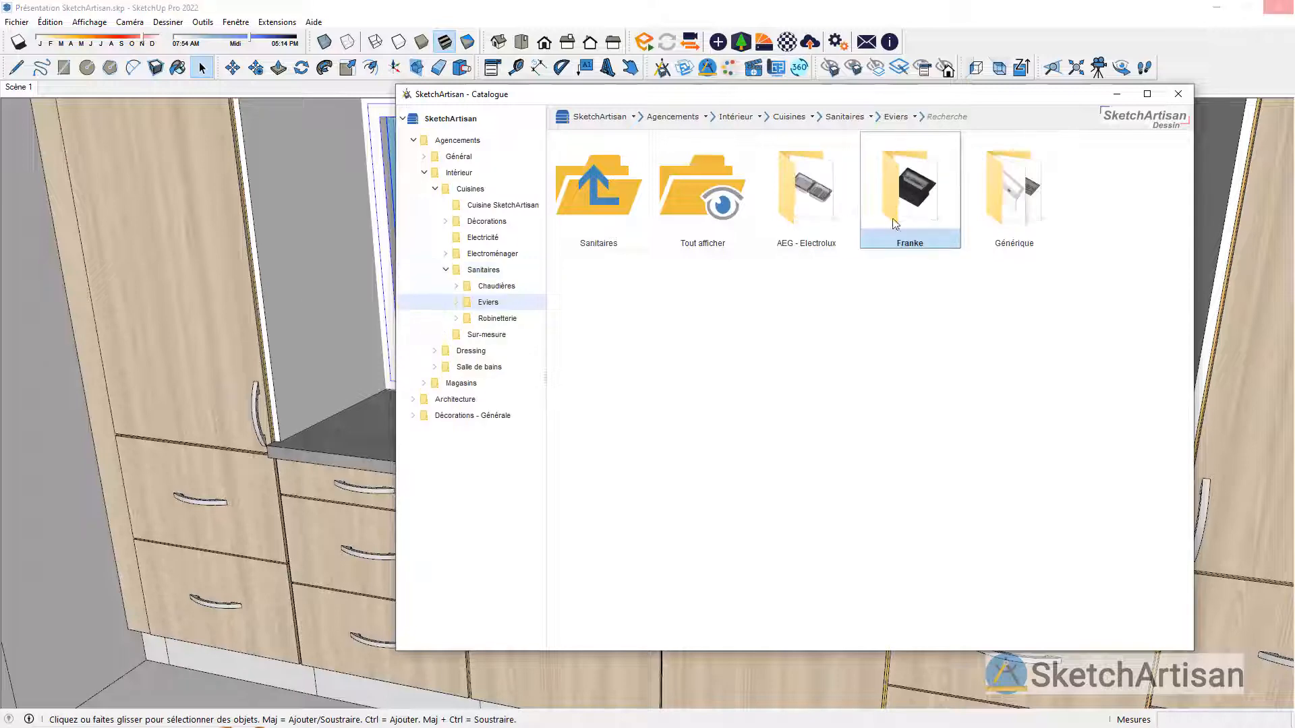
double_click(1013, 217)
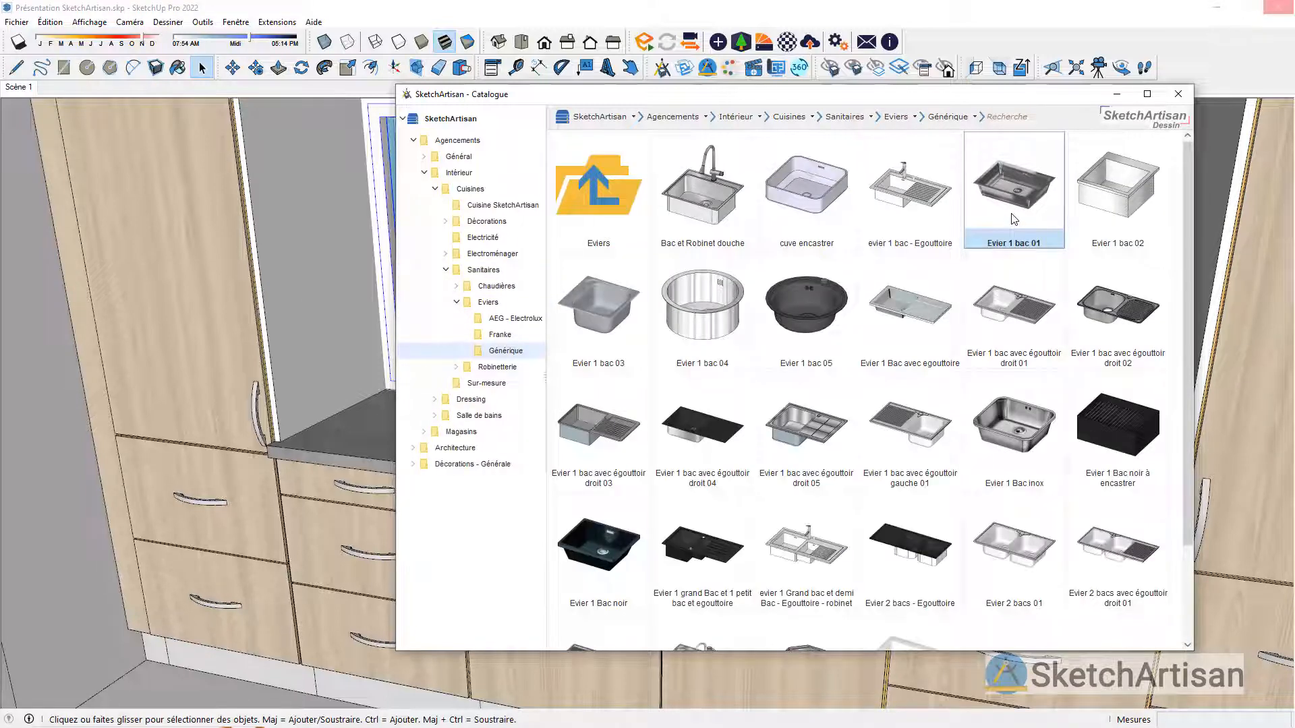
scroll(1014, 217, "down", 2)
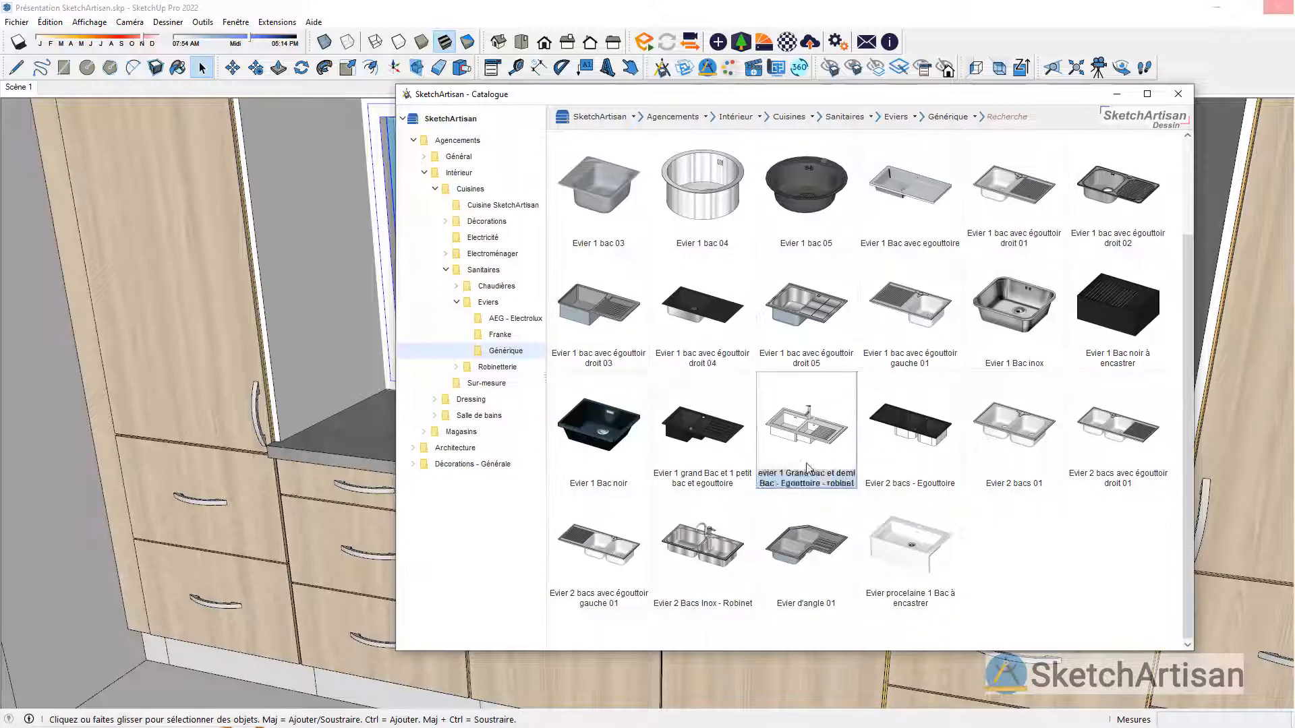
left_click(721, 581)
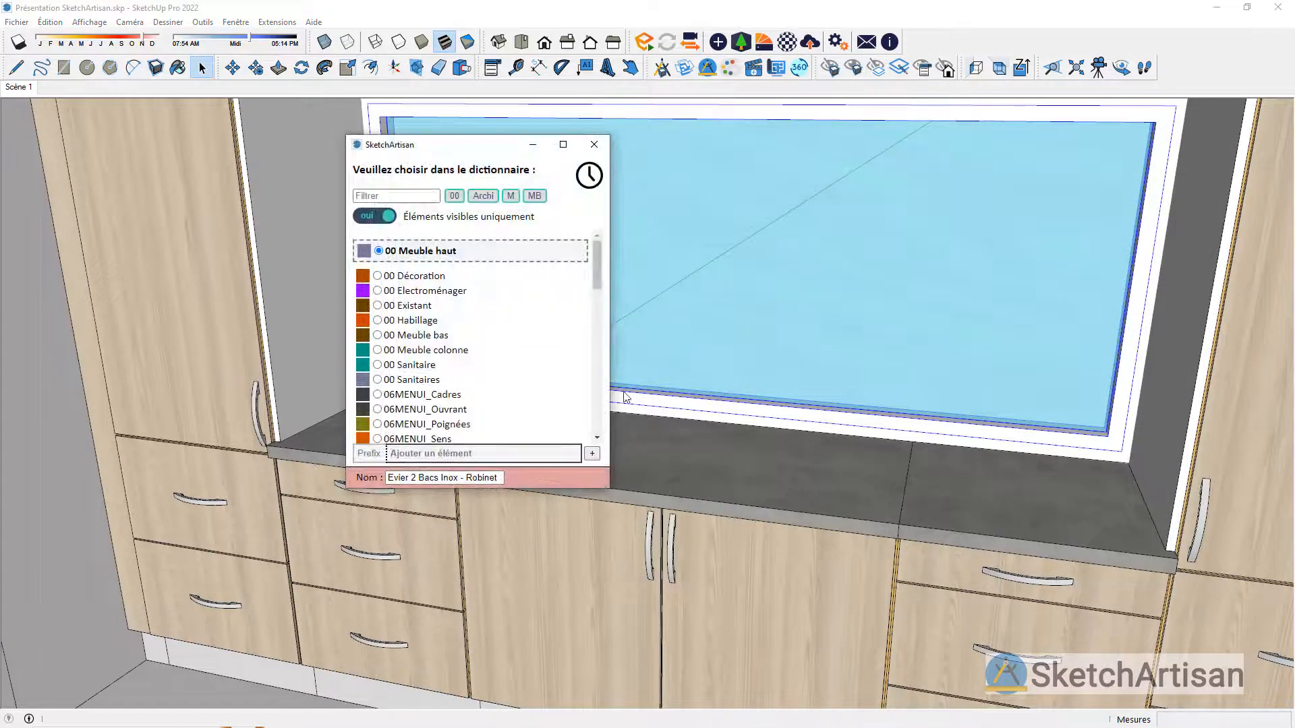
left_click(454, 196)
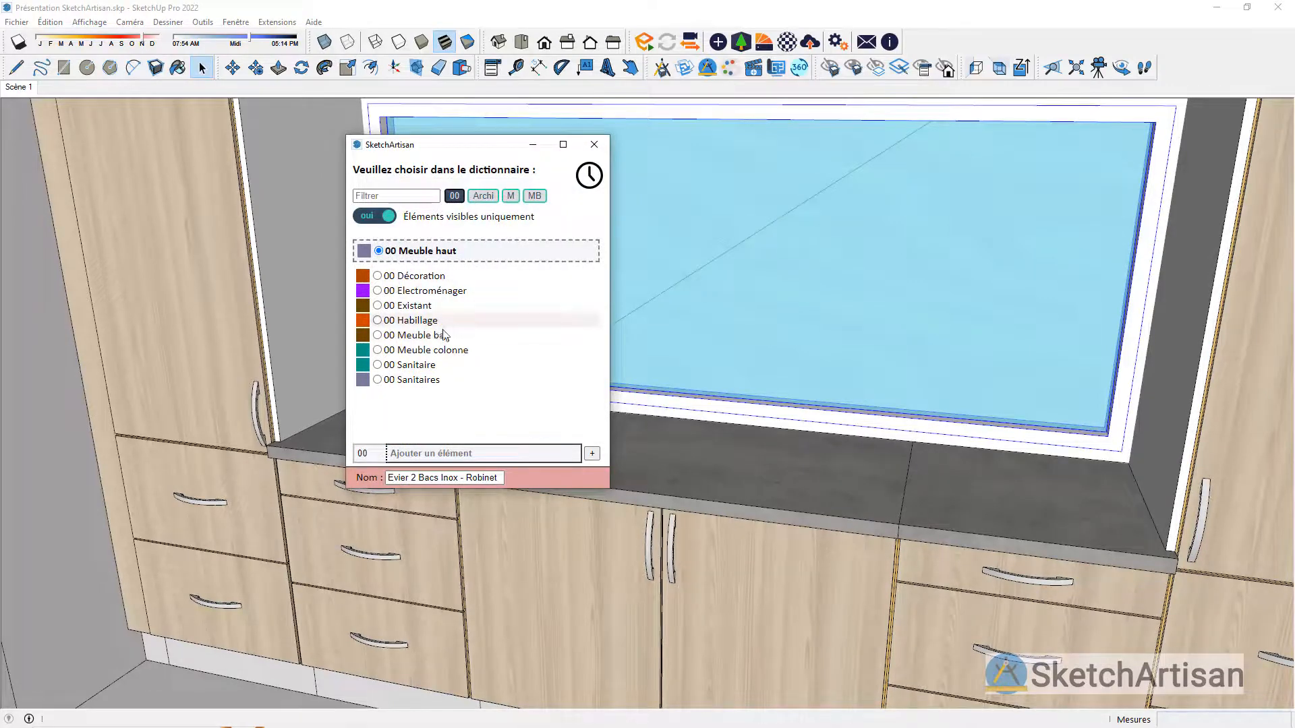
left_click(430, 368)
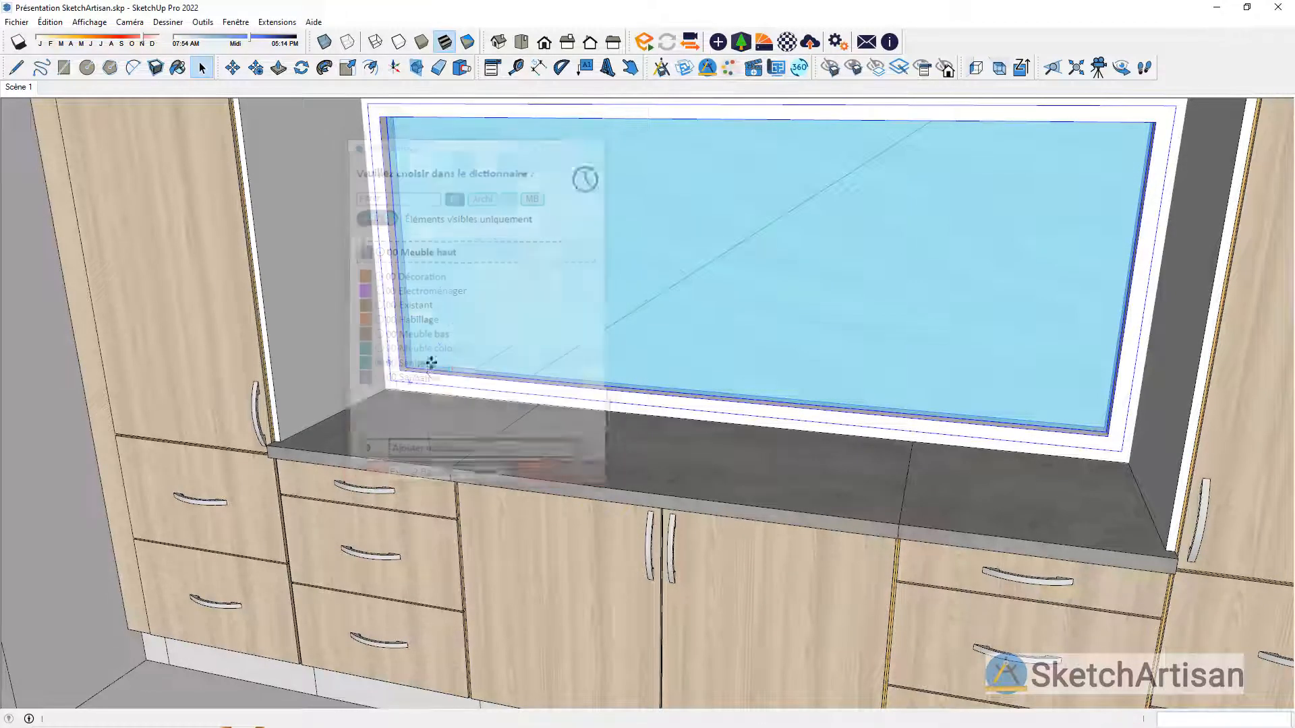
Step: Place the double sink on the middle worktop, 100 mm in front of the midpoint of the window frame's lower edge
middle_click_drag(737, 443, 839, 472)
scroll(840, 474, "up", 3)
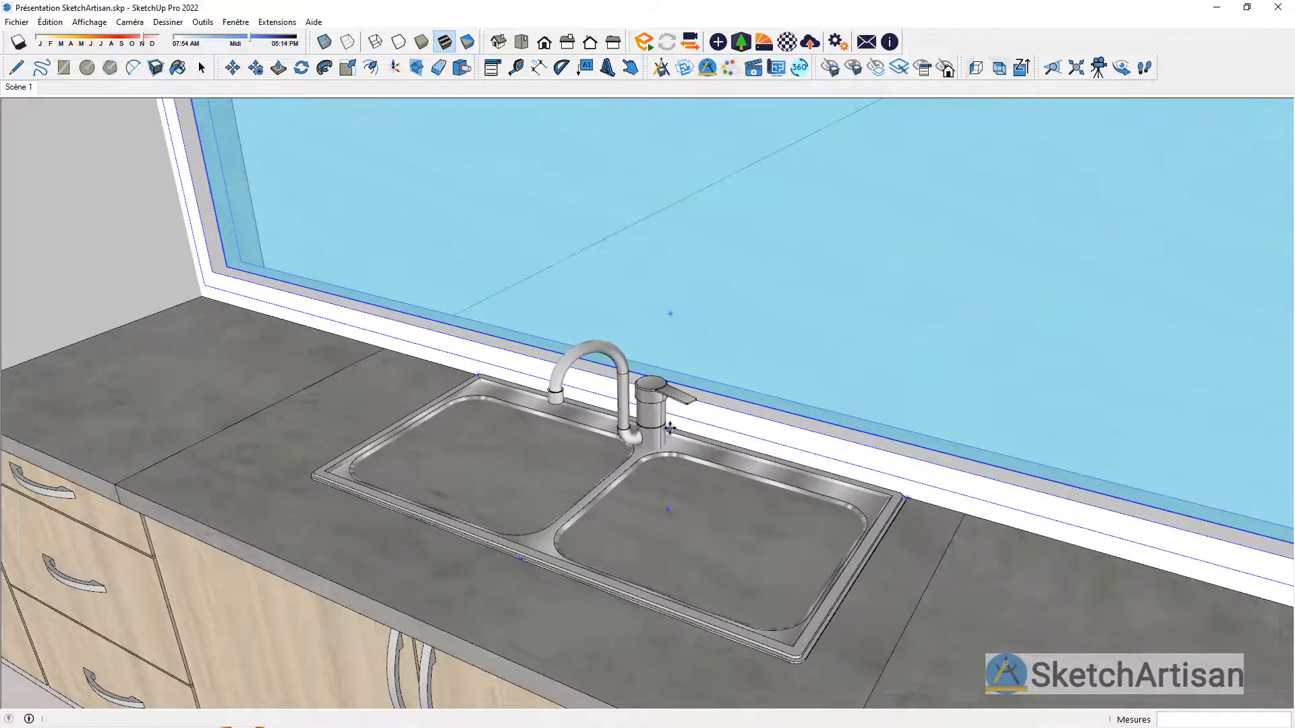
middle_click_drag(634, 405, 600, 431)
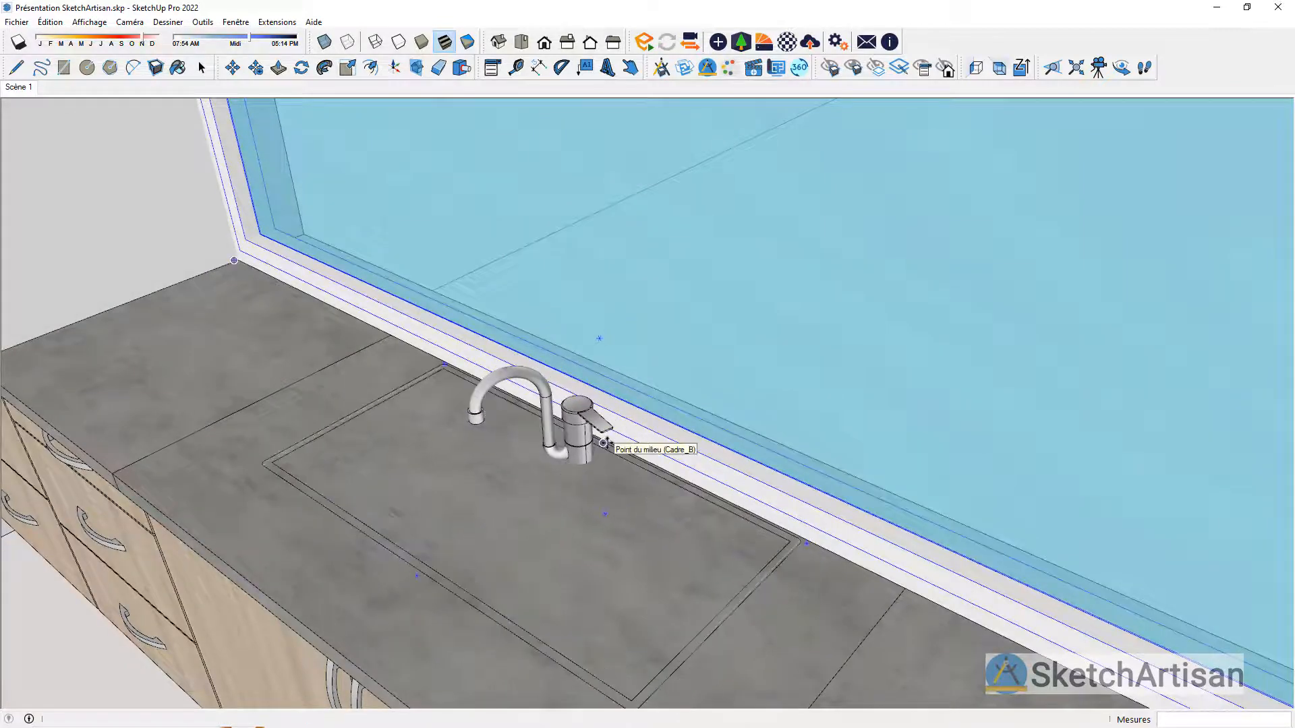
left_click(603, 443)
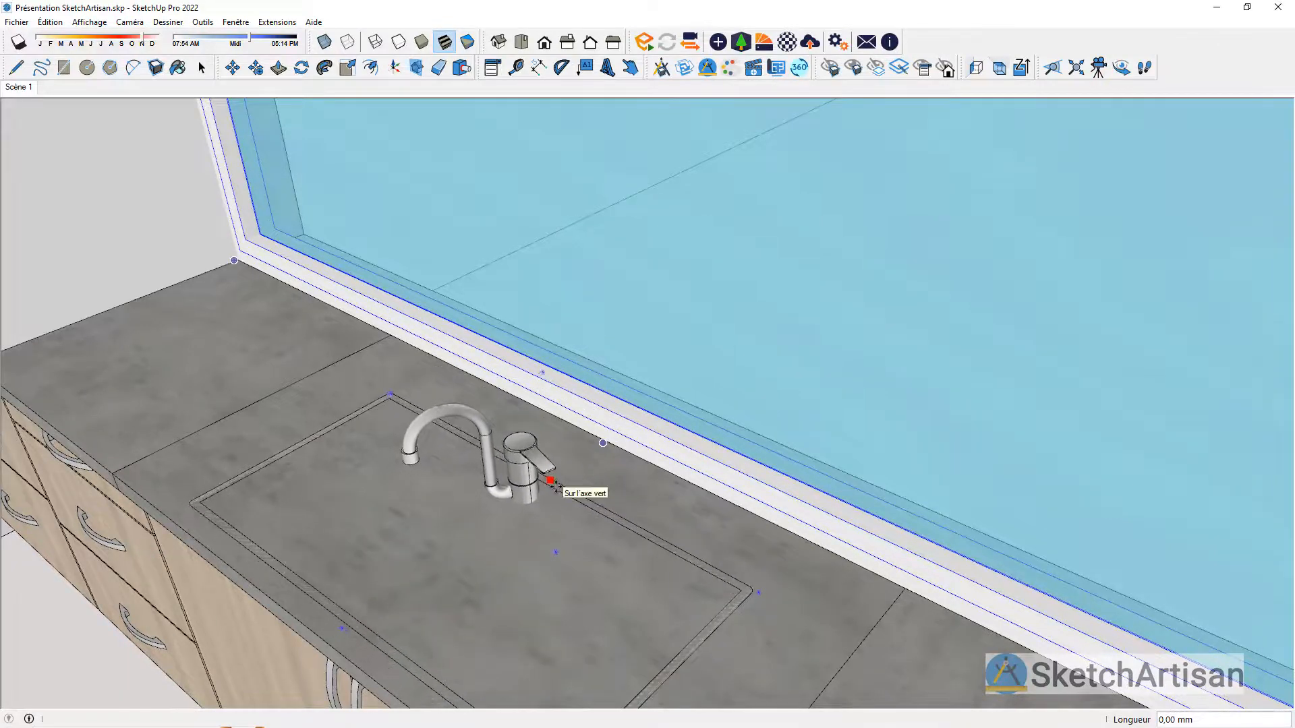
type("100")
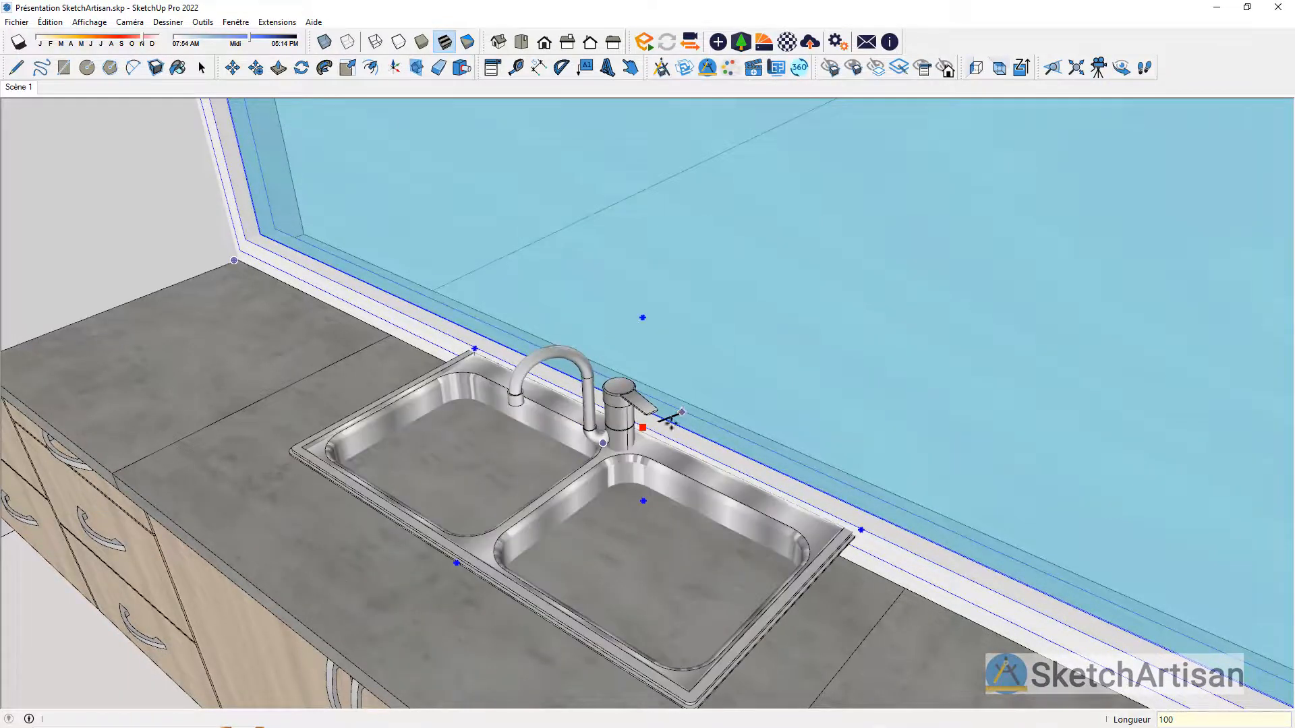
key("Return")
key("space")
Step: Machine the sink cut-out in the middle worktop, using the double sink as the template
middle_click_drag(731, 468, 836, 371)
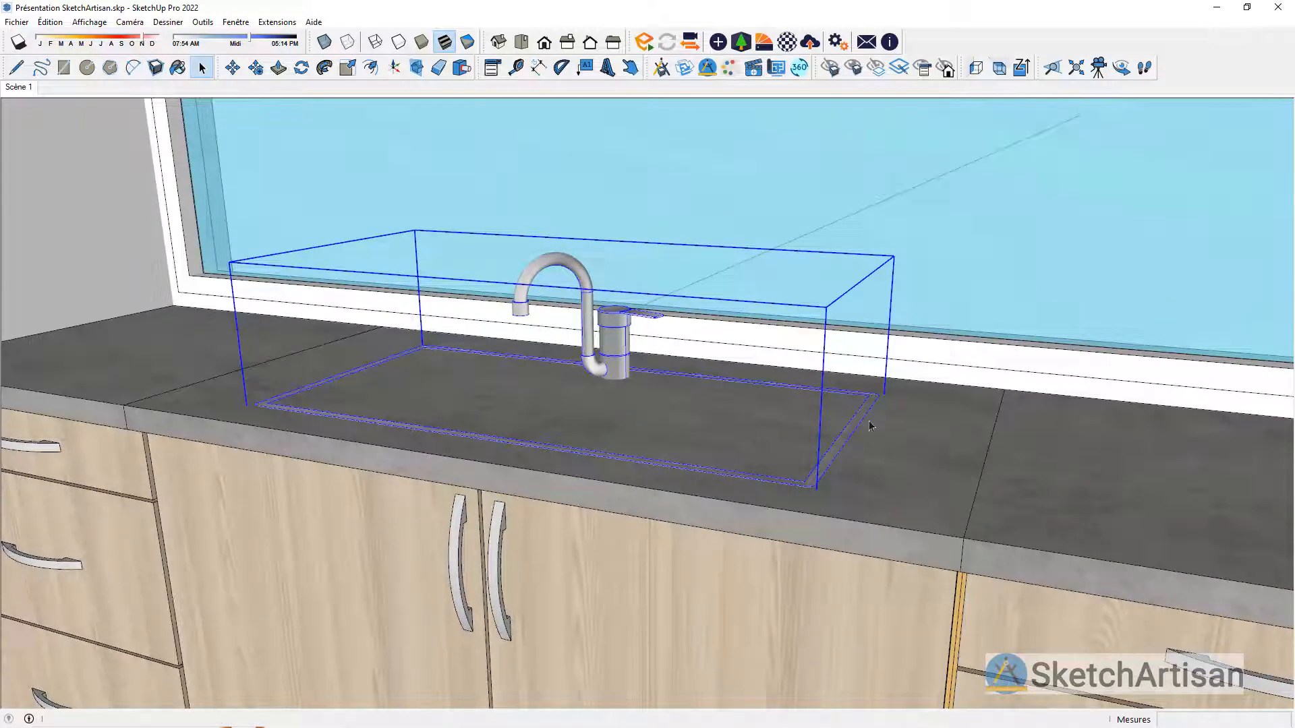
left_click(197, 62)
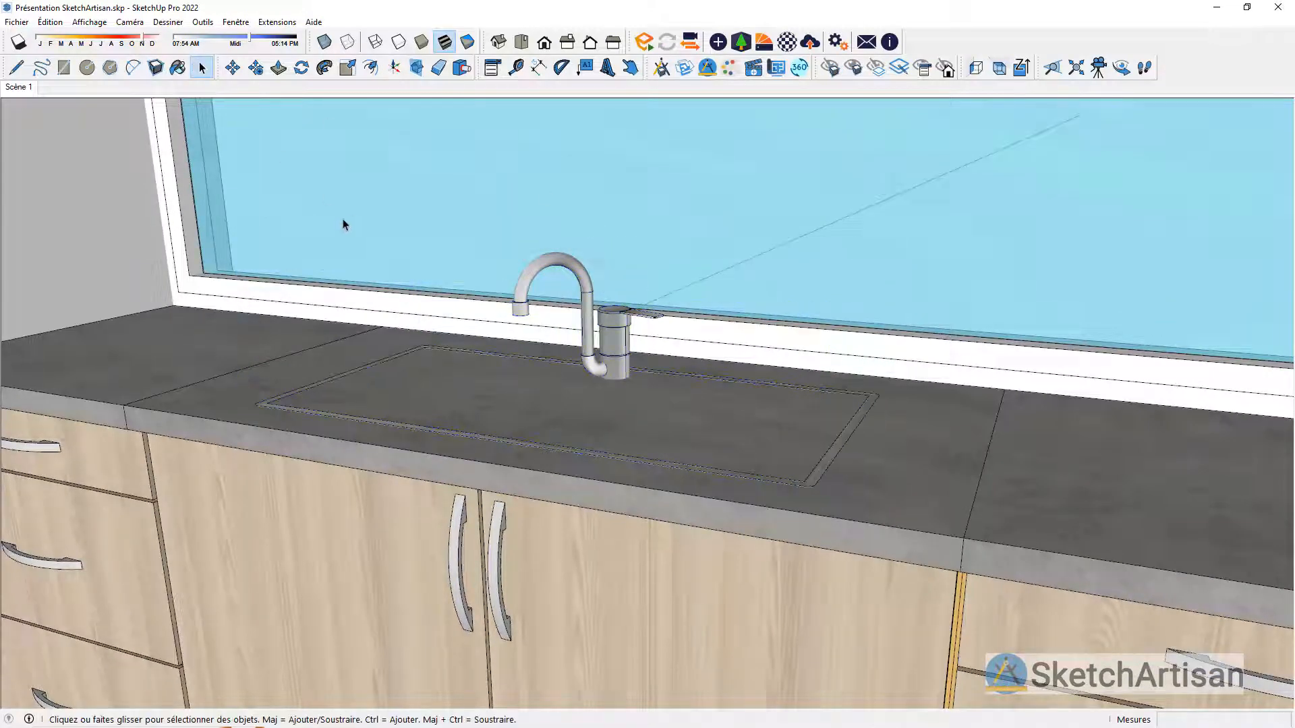
left_click(462, 70)
left_click(348, 361)
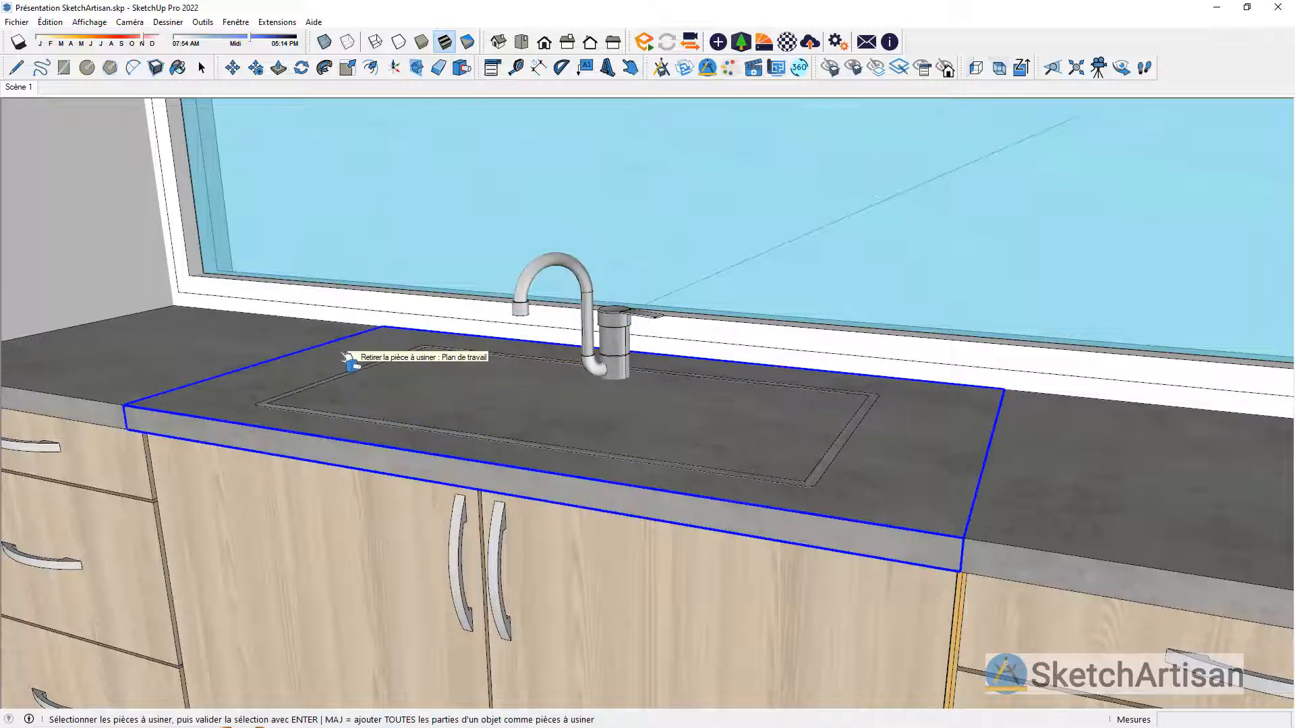
key("Return")
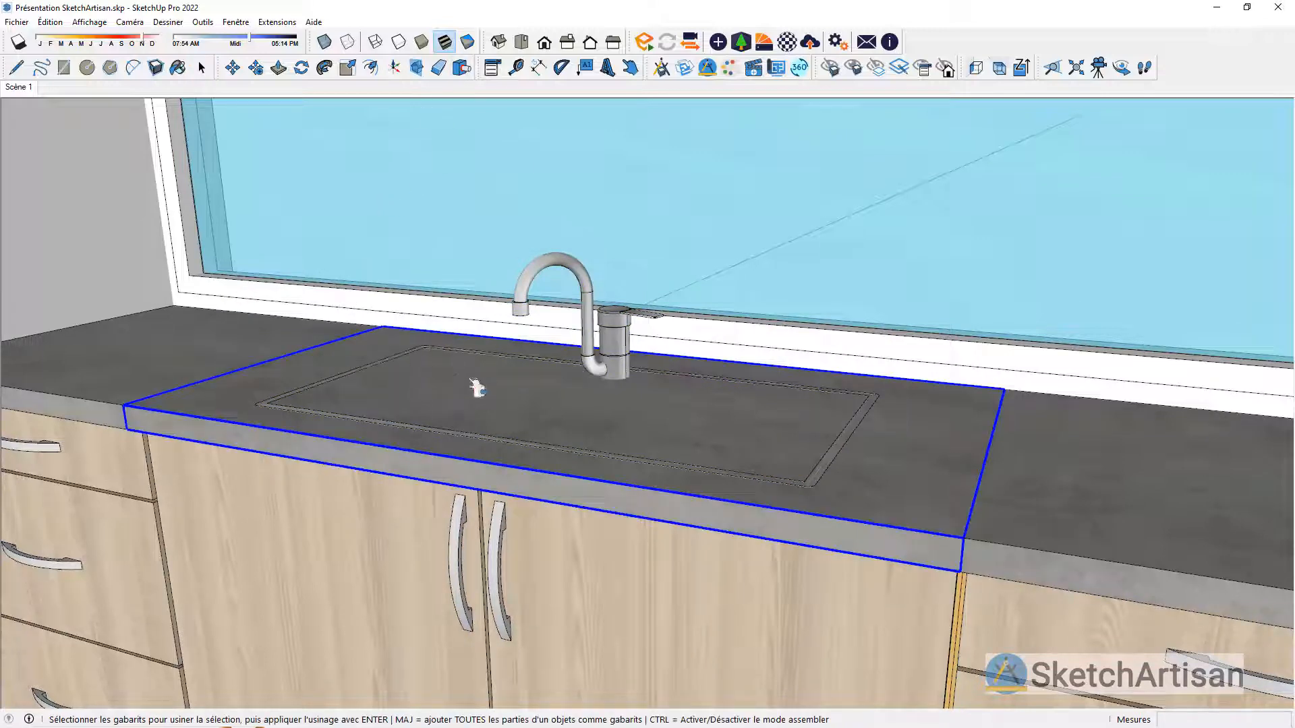
left_click(860, 442)
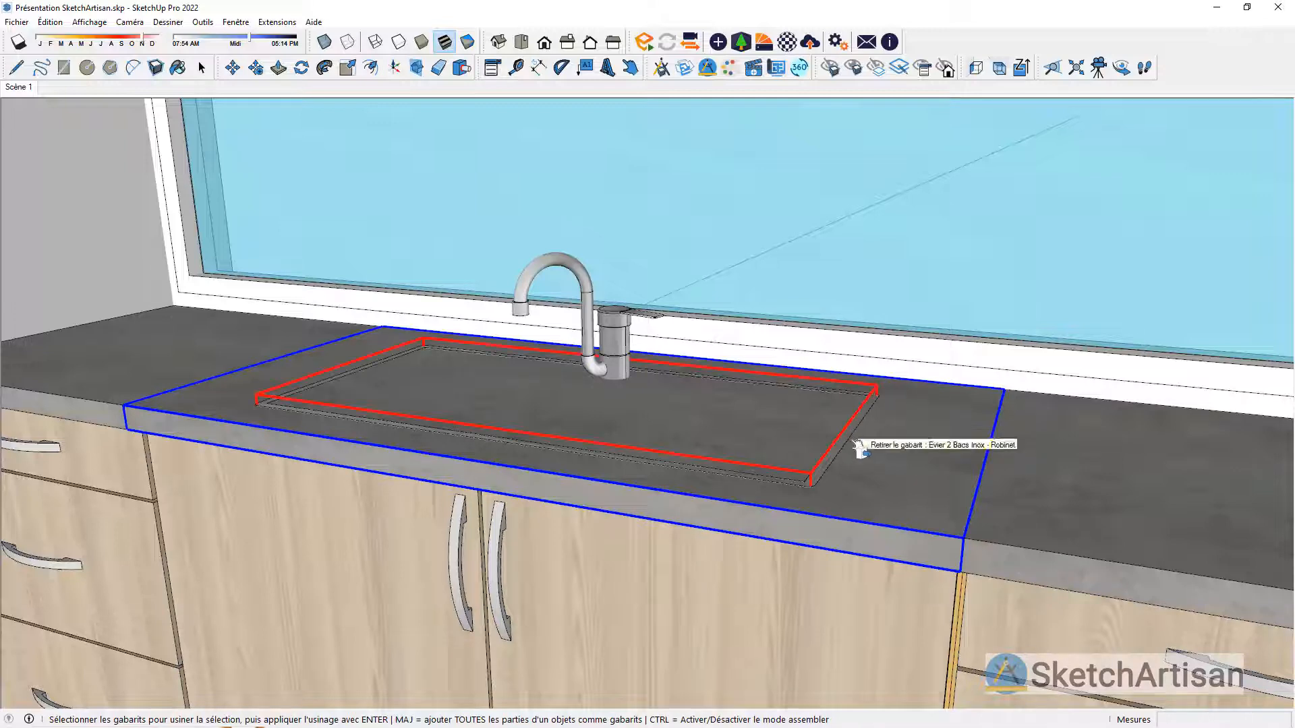
key("Return")
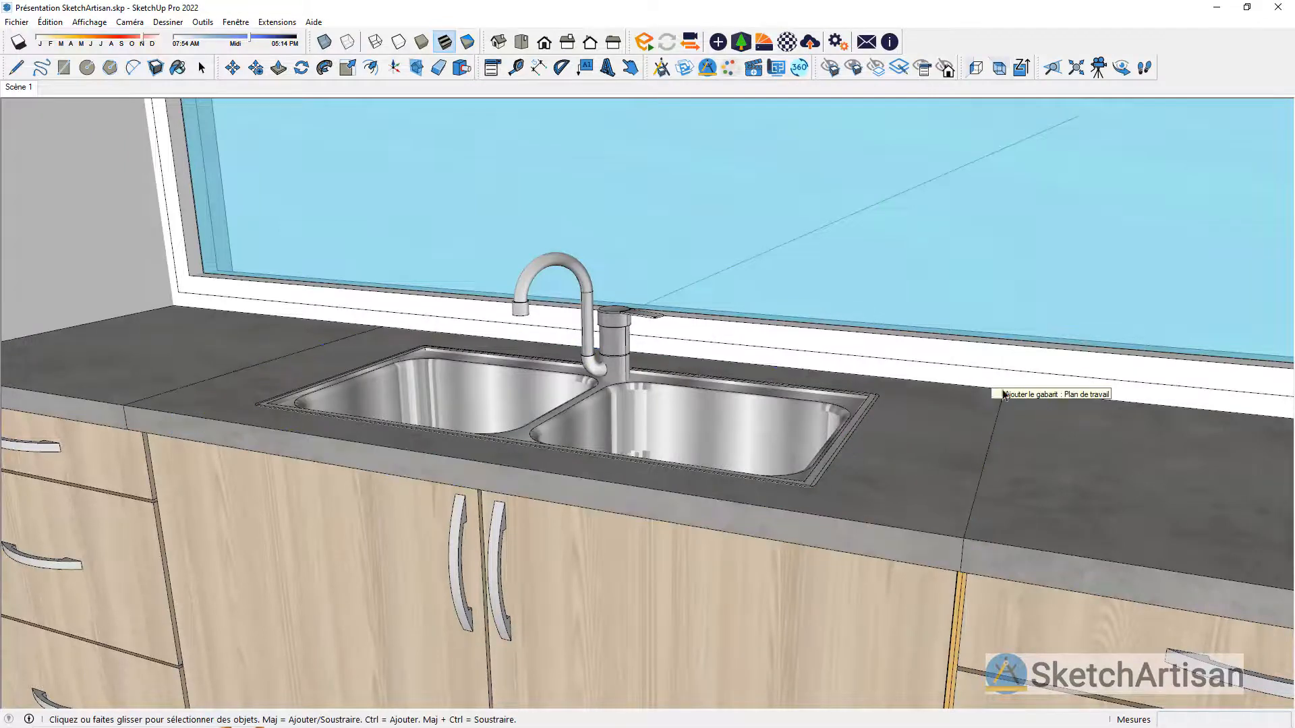
Step: Open both doors of the sink base unit to inspect the bowls from below, and close them again
middle_click_drag(994, 394, 998, 448)
scroll(885, 268, "down", 3)
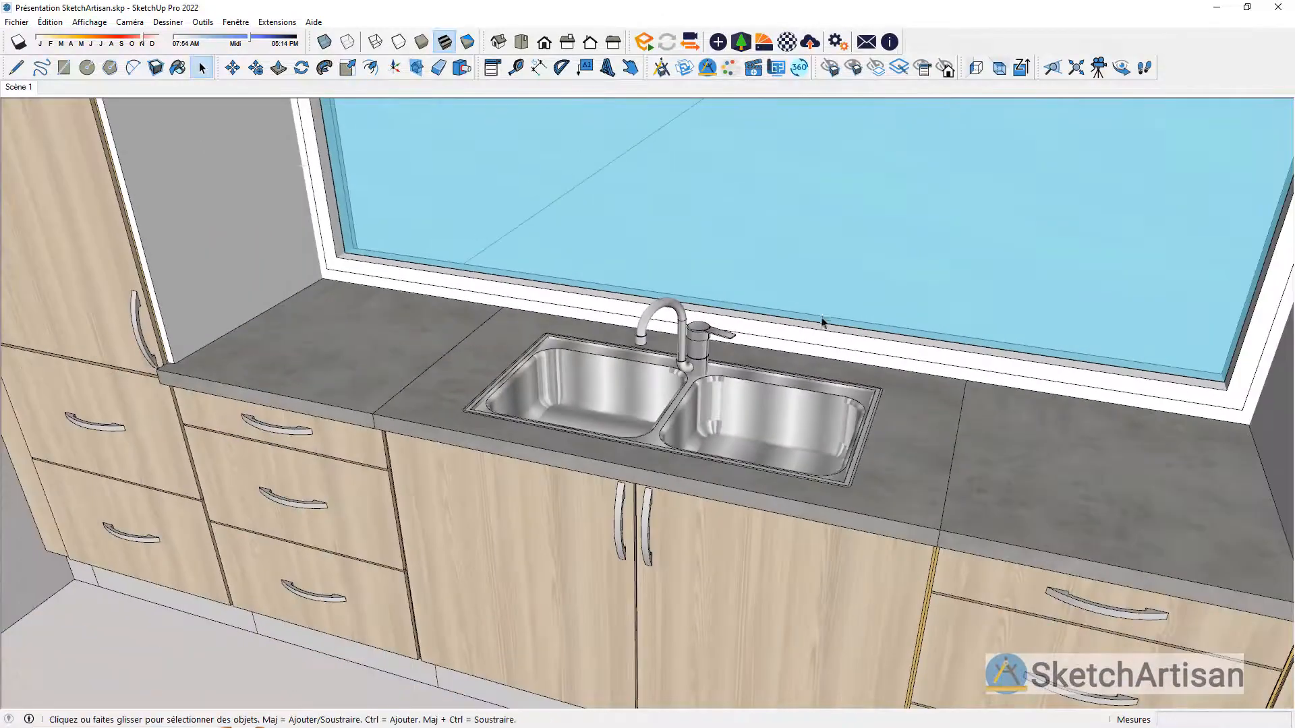
middle_click_drag(822, 321, 670, 203)
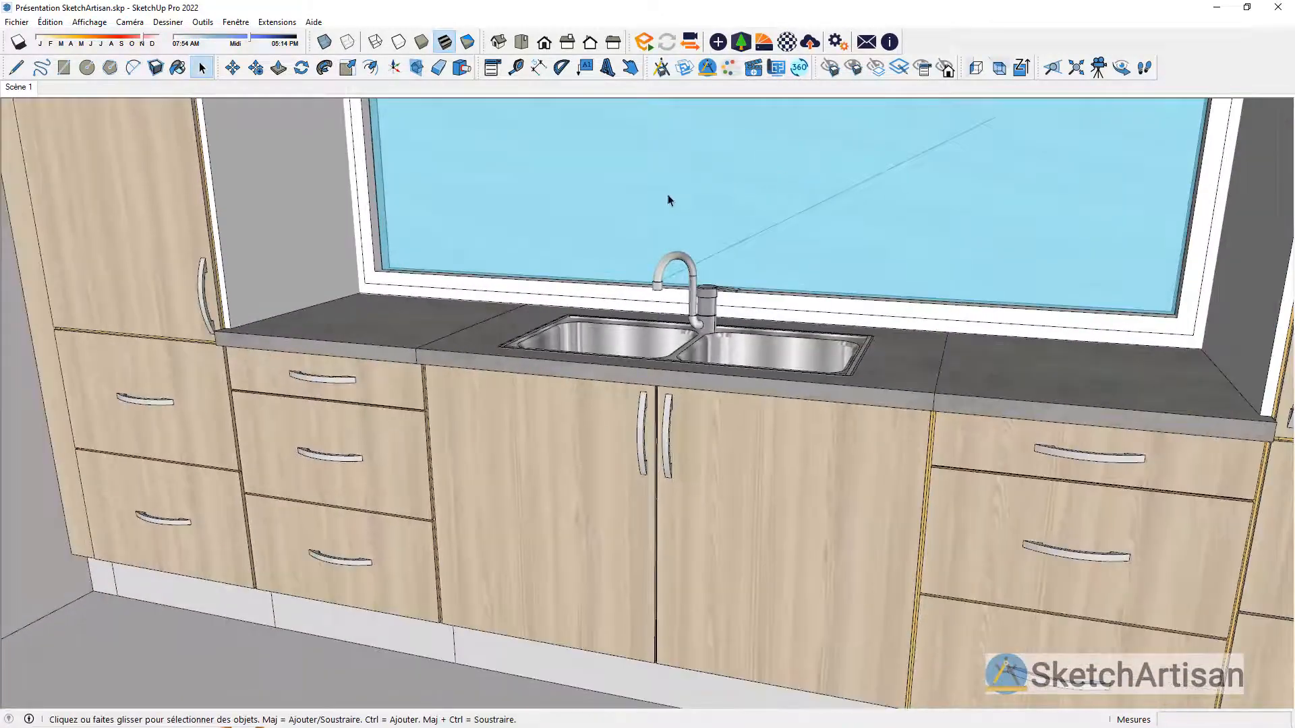
left_click(630, 69)
left_click(702, 439)
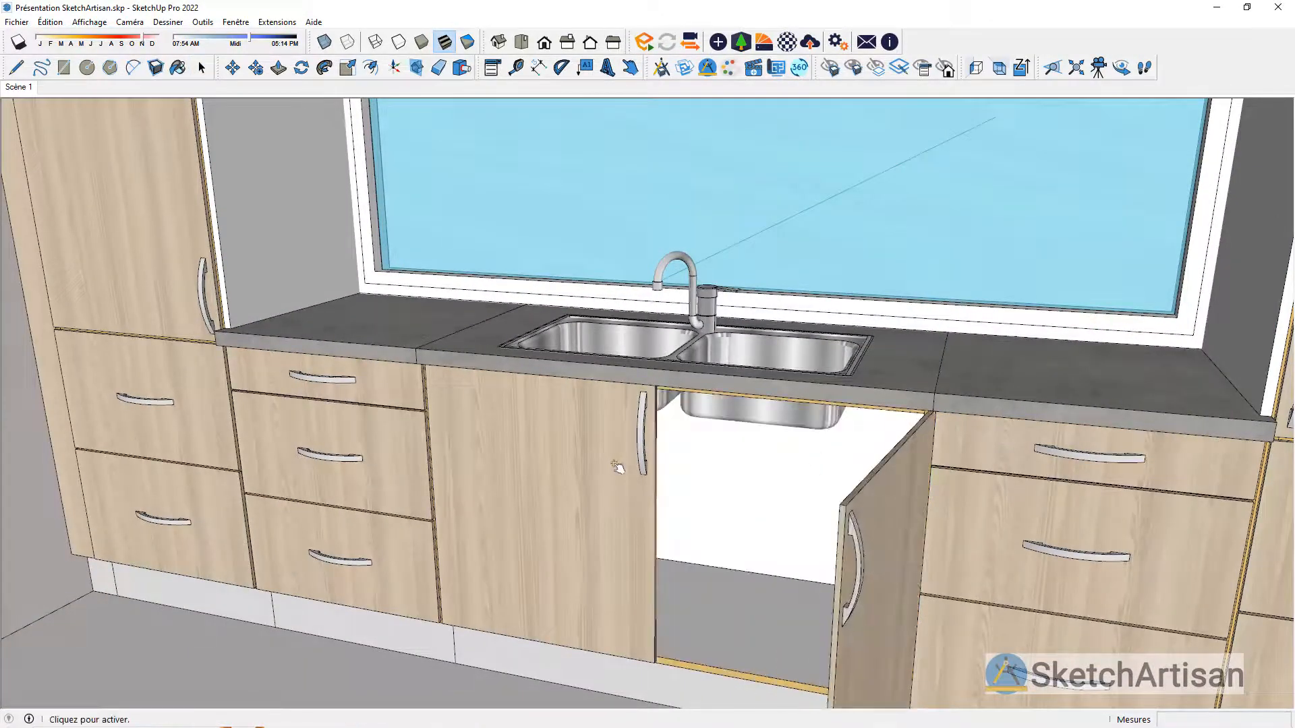
left_click(643, 533)
middle_click_drag(694, 453, 809, 418)
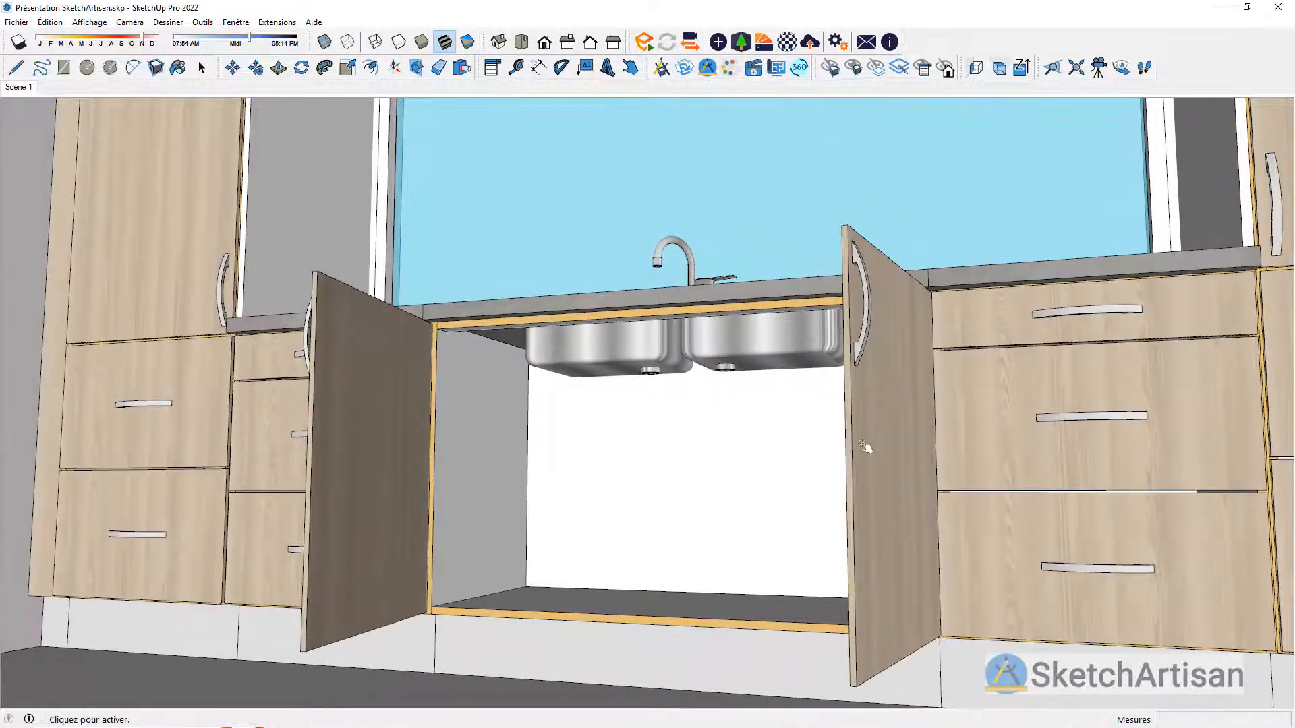
left_click(868, 445)
left_click(508, 384)
middle_click_drag(594, 279, 615, 484)
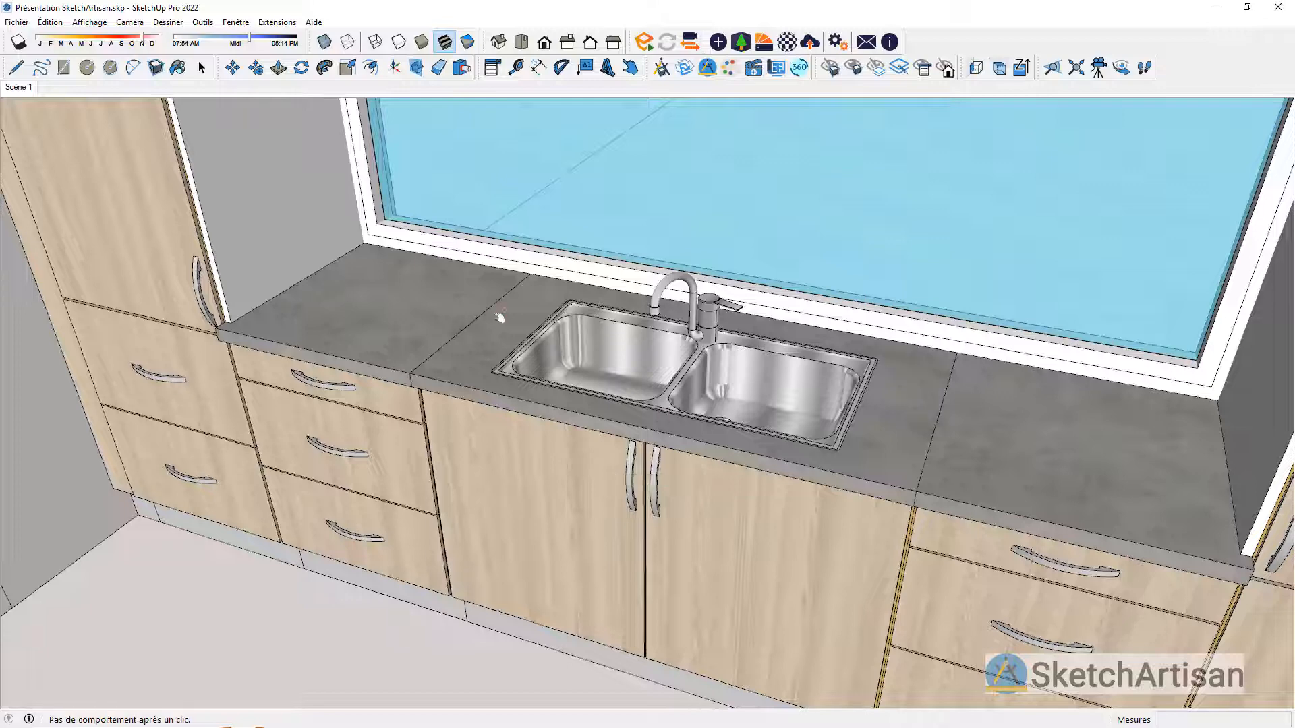
Step: Group the plinths of the sink base unit and the two drawer base units beside it
scroll(499, 289, "down", 2)
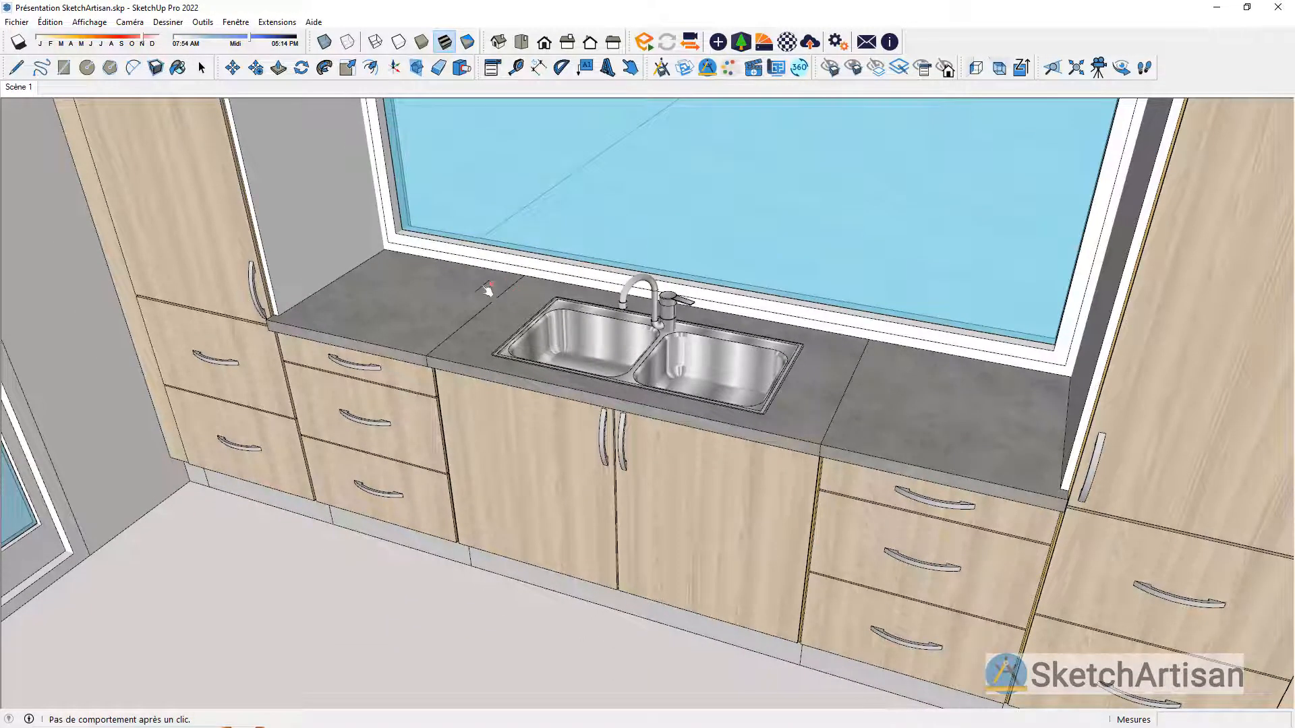
left_click(201, 69)
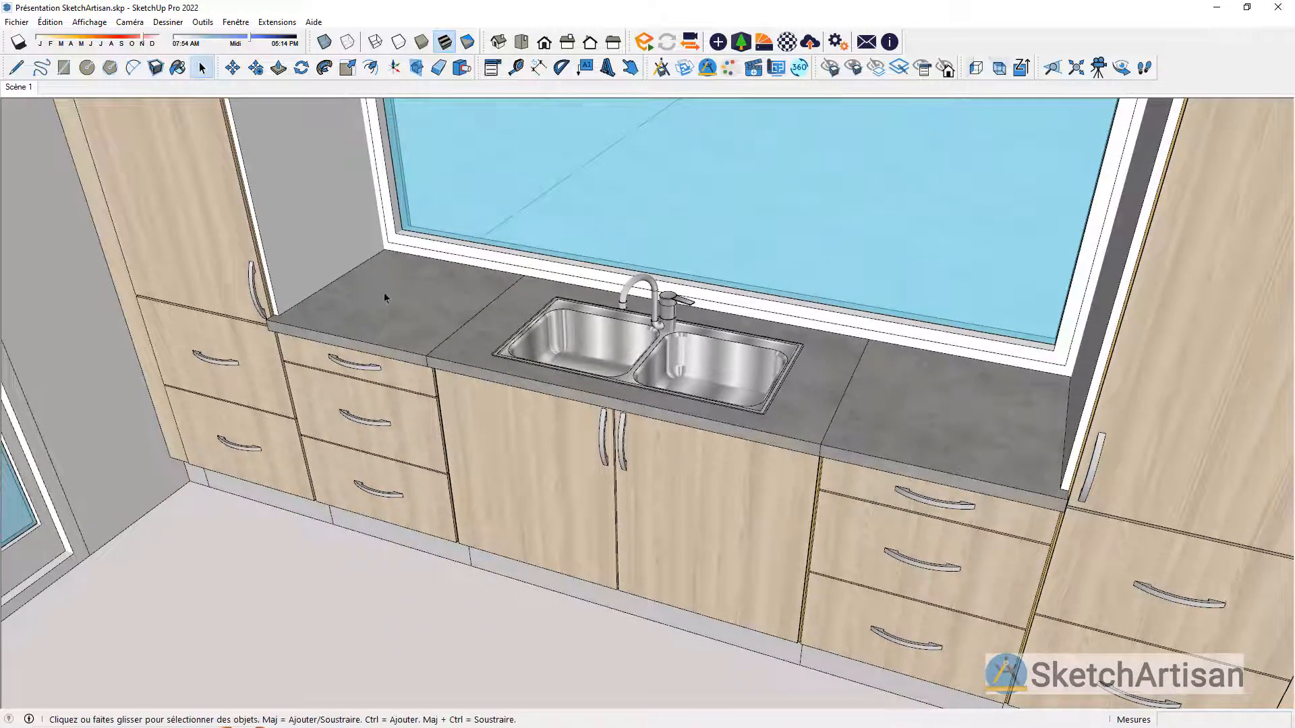
left_click(425, 325)
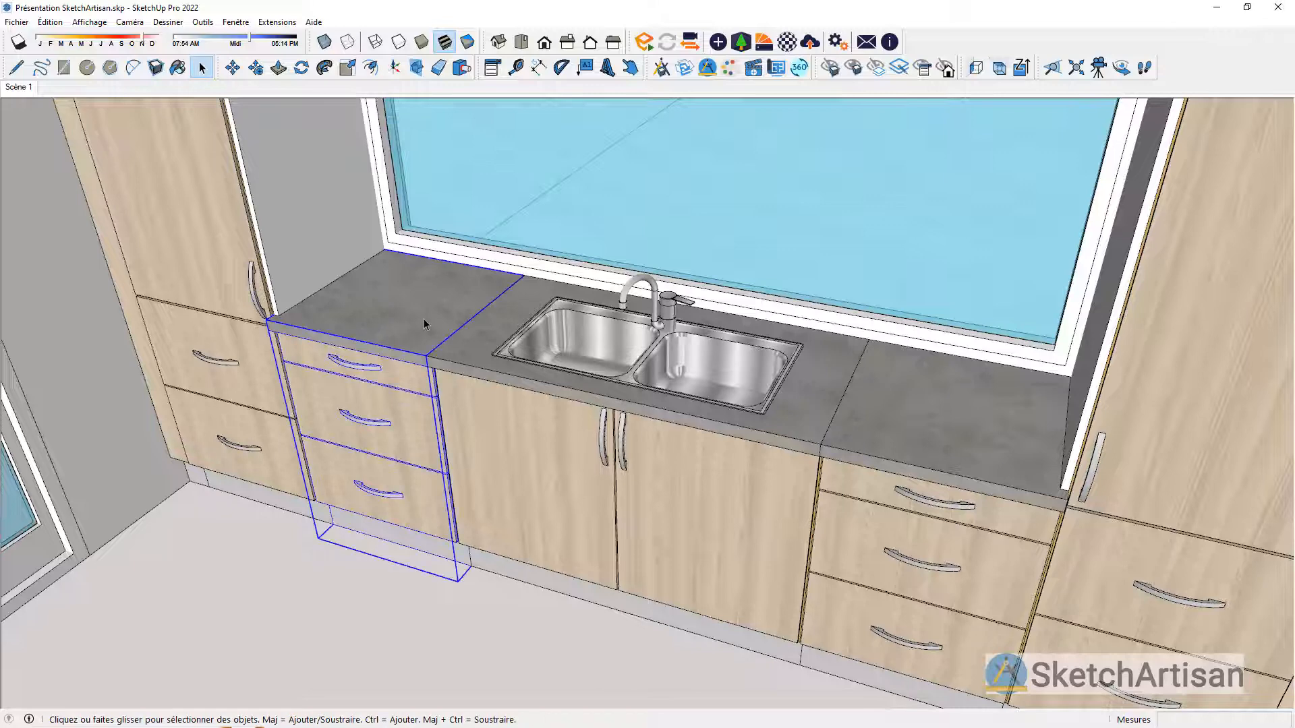
left_click(484, 331, "shift")
left_click(874, 393, "shift")
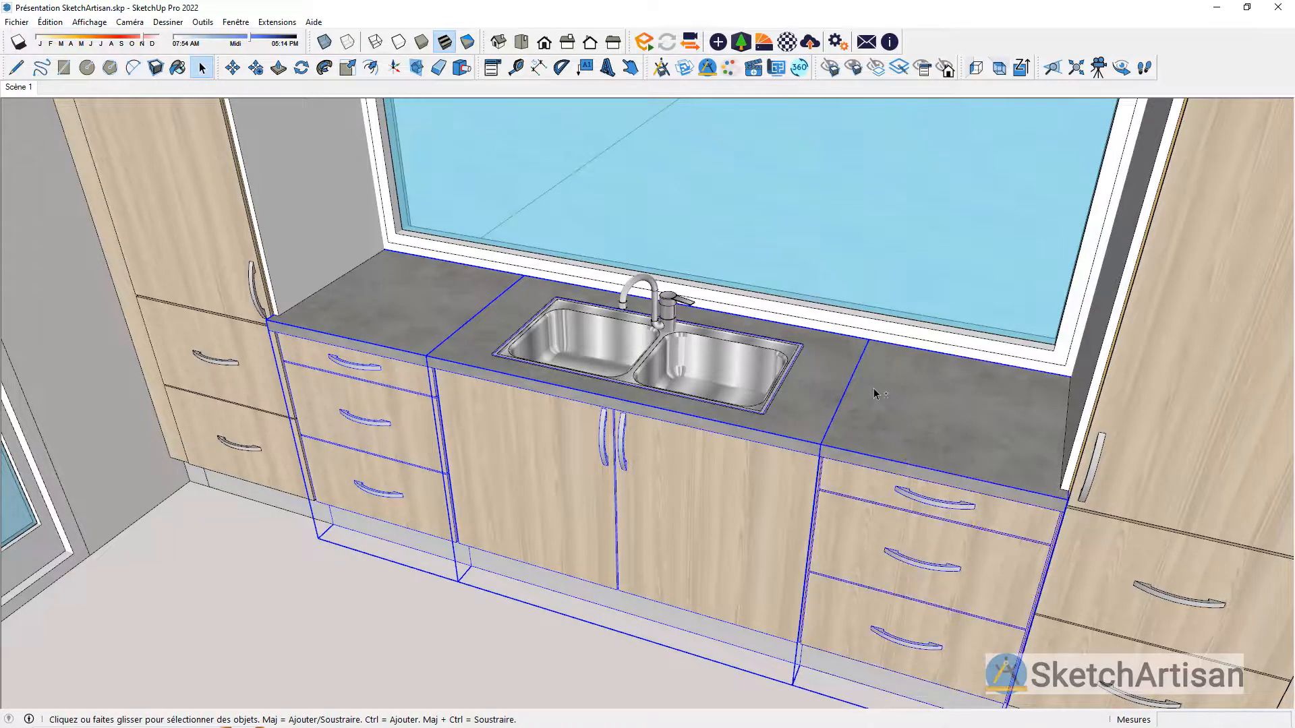
right_click(874, 393)
mouse_move(995, 641)
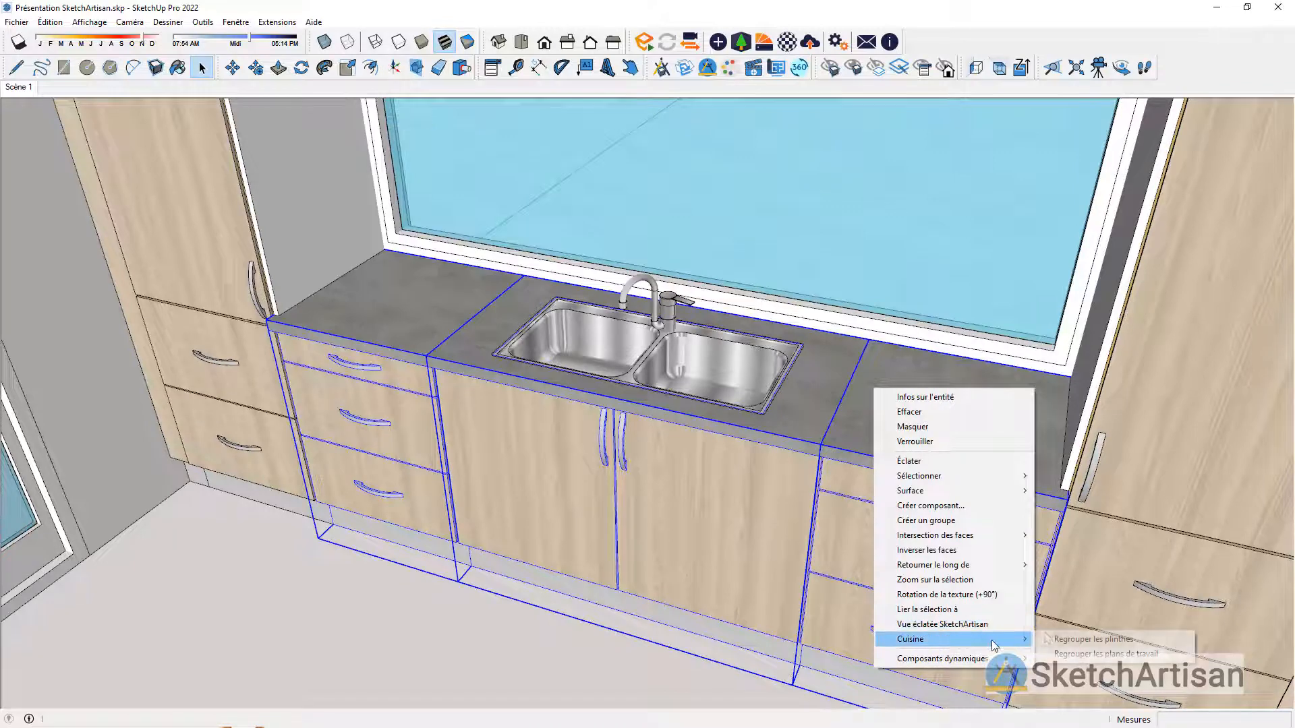
left_click(1053, 640)
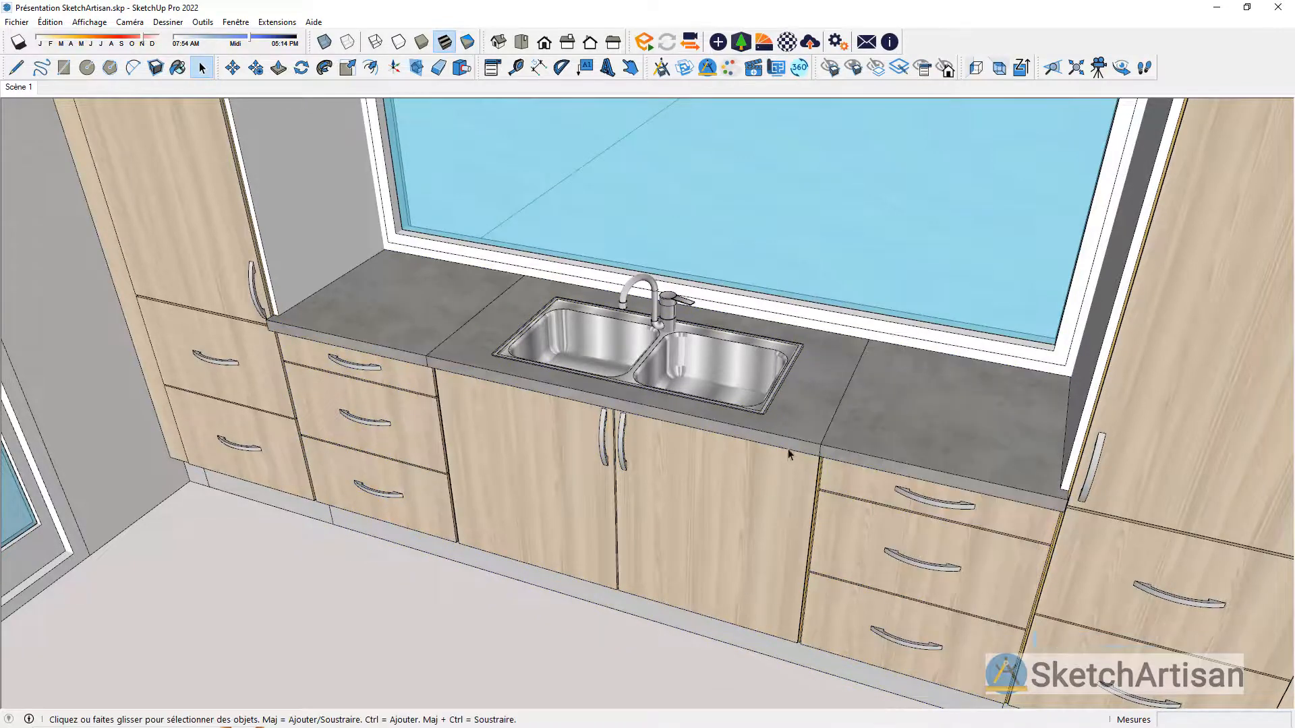
Step: Group the worktops of the sink base unit and the two drawer base units beside it into one continuous top
left_click(437, 337)
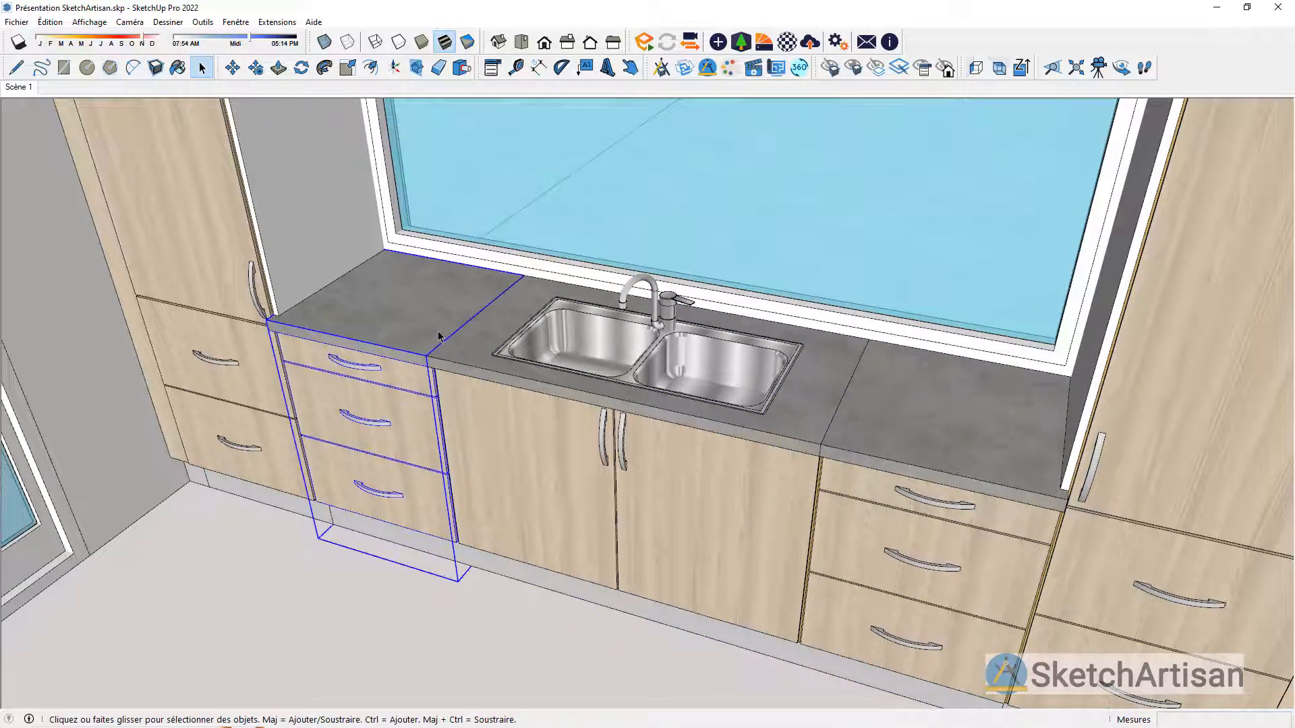
left_click(515, 358, "shift")
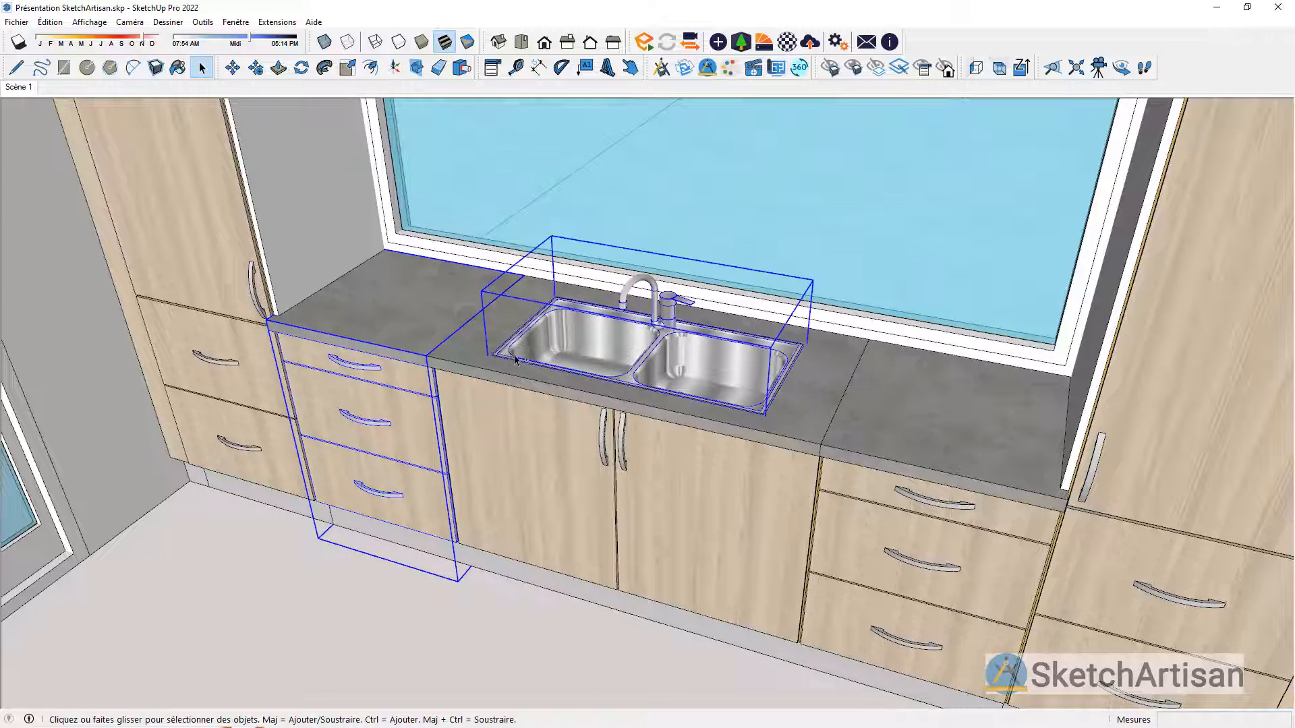
left_click(812, 406)
left_click(842, 419, "shift")
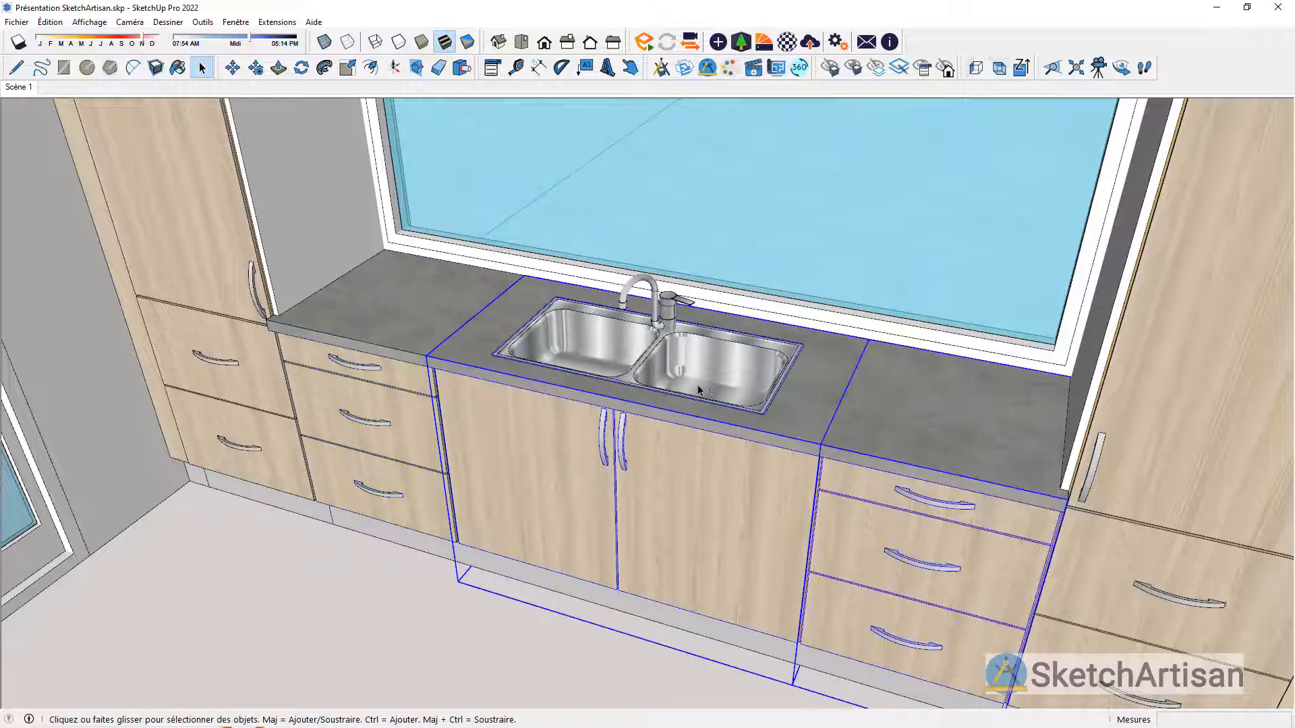
left_click(427, 317, "shift")
right_click(458, 312)
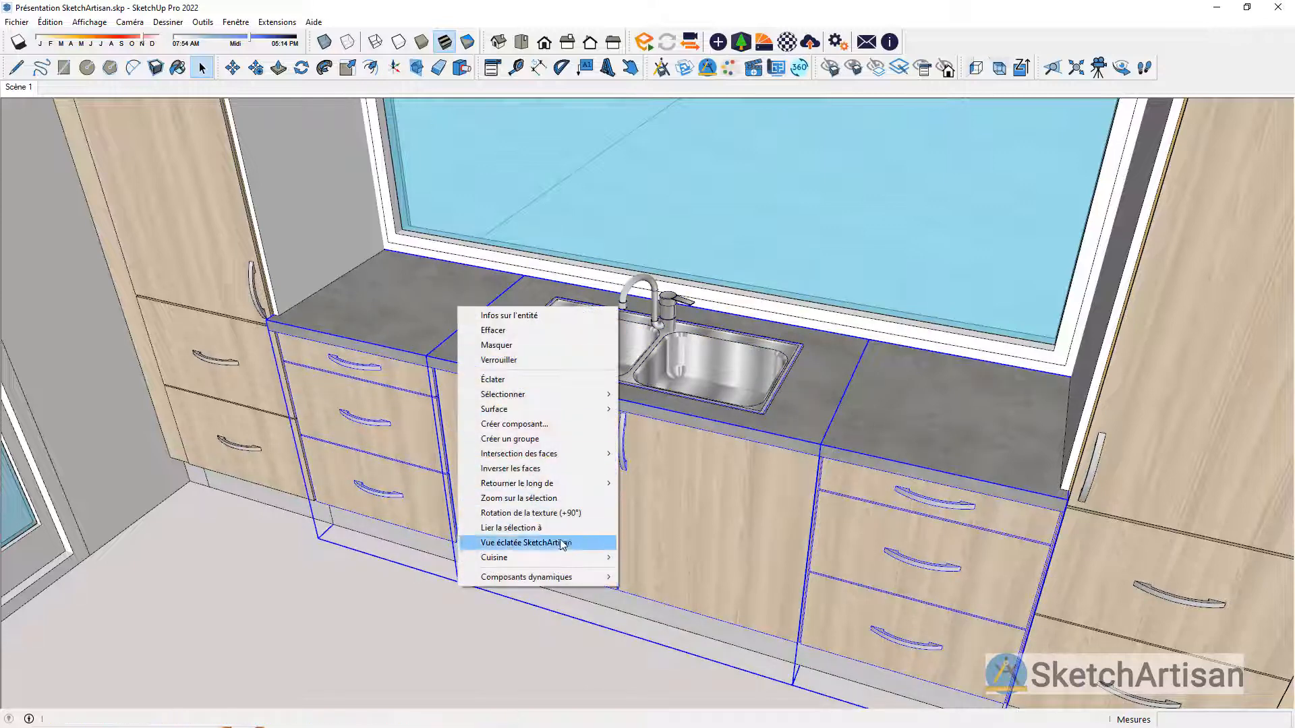
mouse_move(580, 557)
left_click(676, 572)
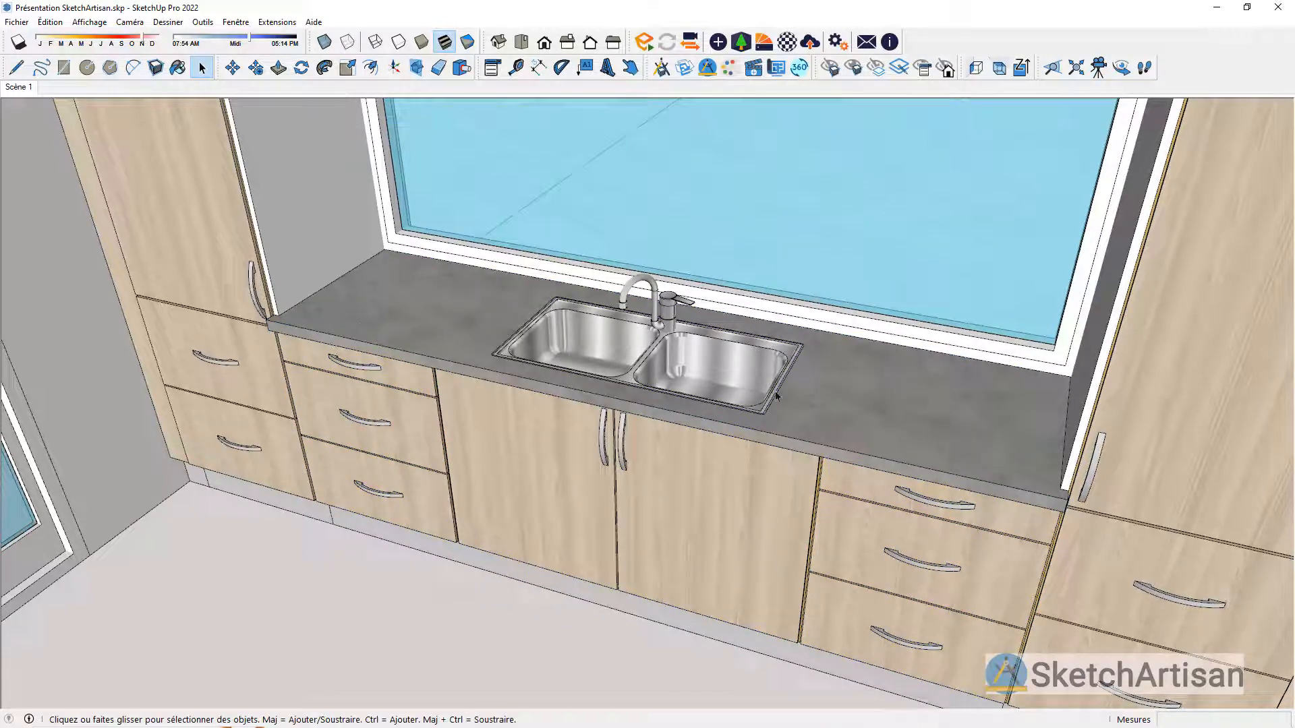
Step: Group the plinths across the whole run, including the base units, both tall columns and the end fillers
scroll(876, 371, "down", 5)
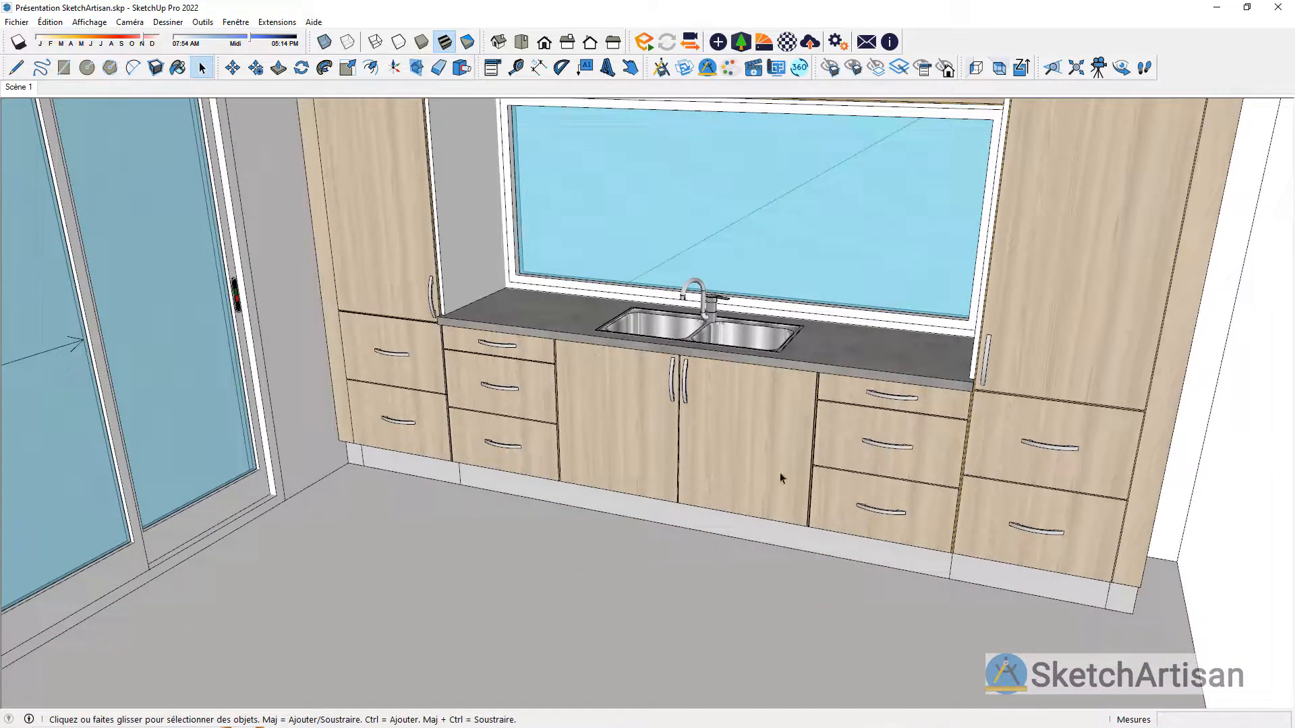
left_click(564, 464)
left_click(515, 426, "shift")
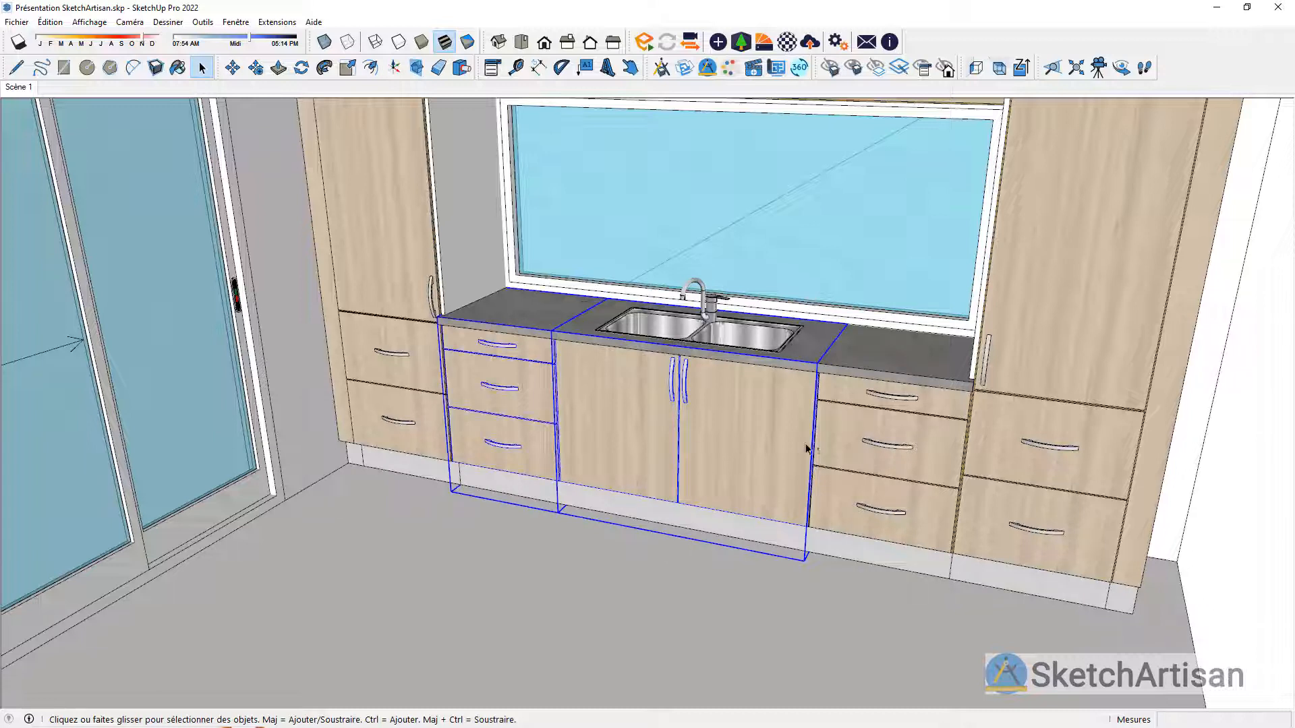
left_click(840, 450, "shift")
left_click(1086, 500, "shift")
left_click(1143, 504, "shift")
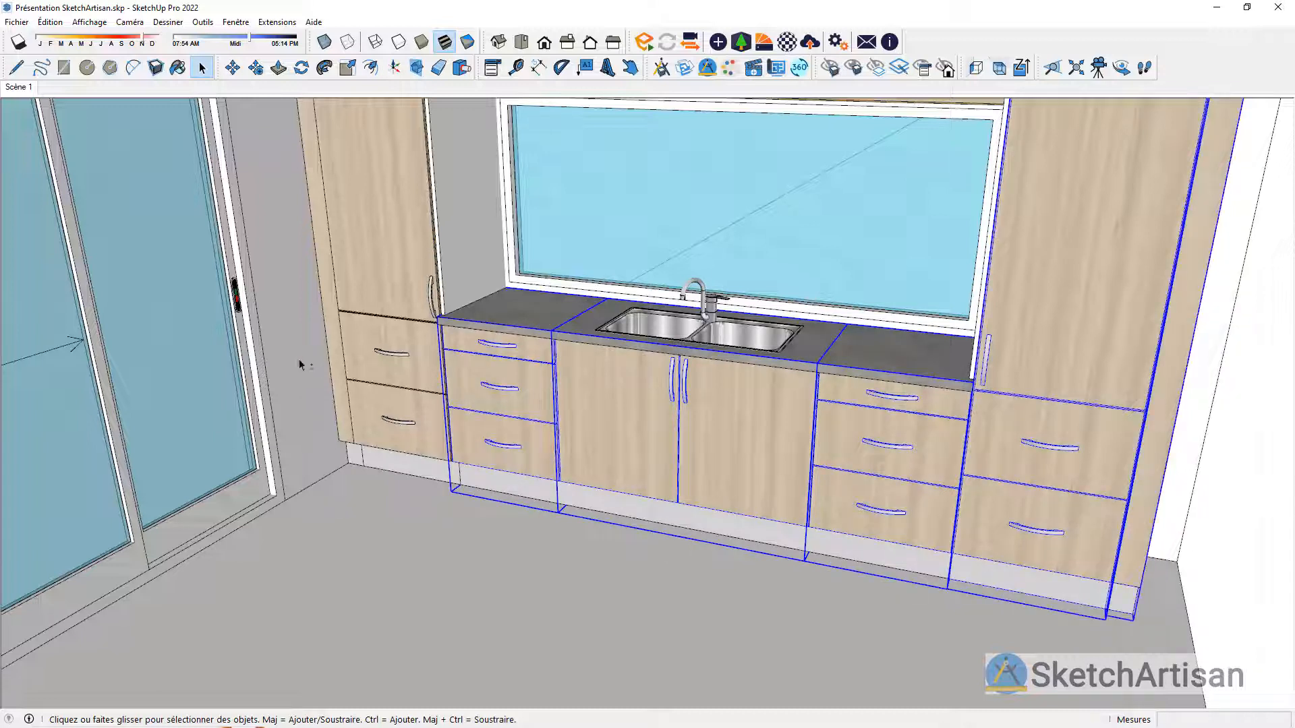
left_click(332, 364, "shift")
left_click(346, 391, "shift")
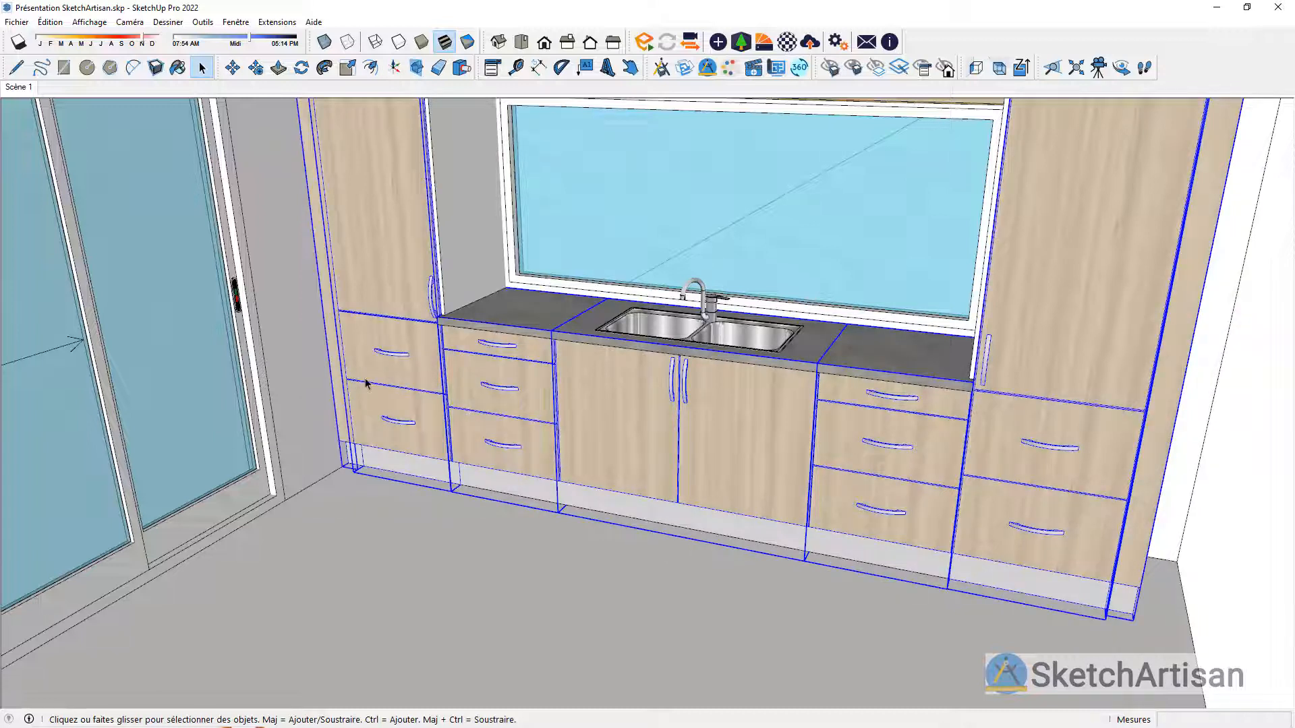
right_click(365, 383)
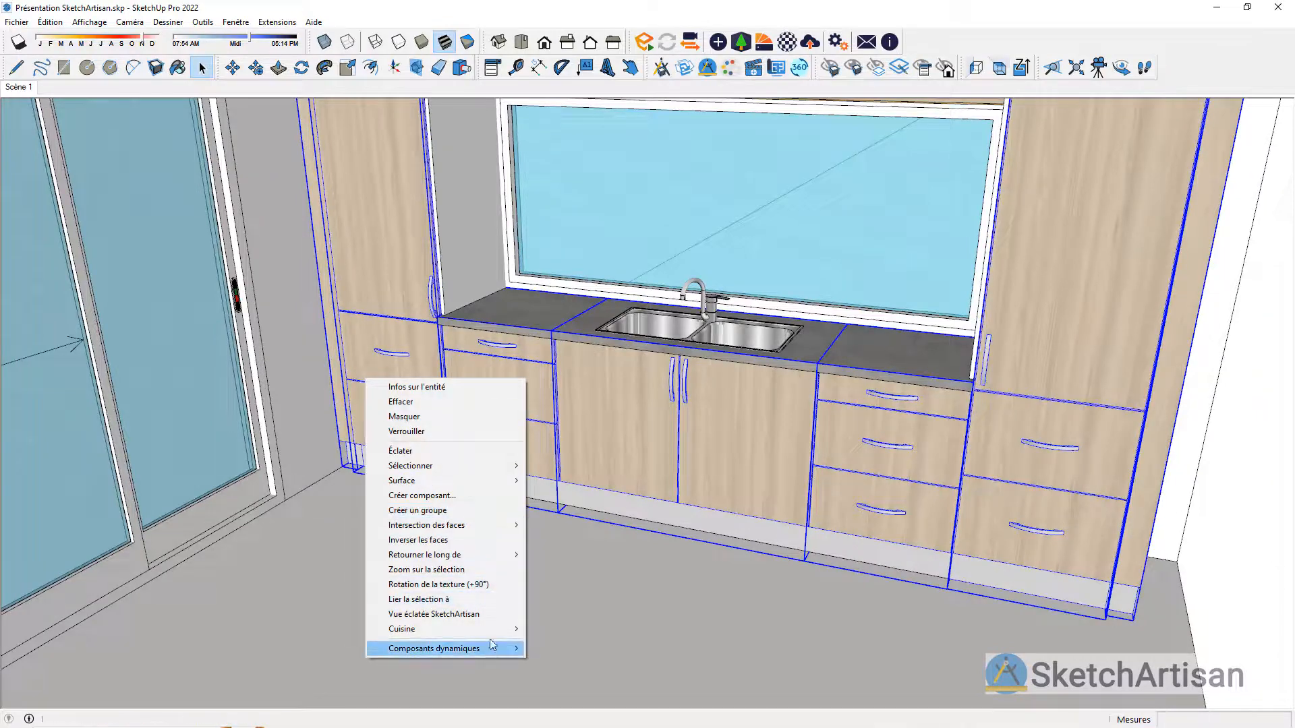
mouse_move(496, 630)
left_click(596, 644)
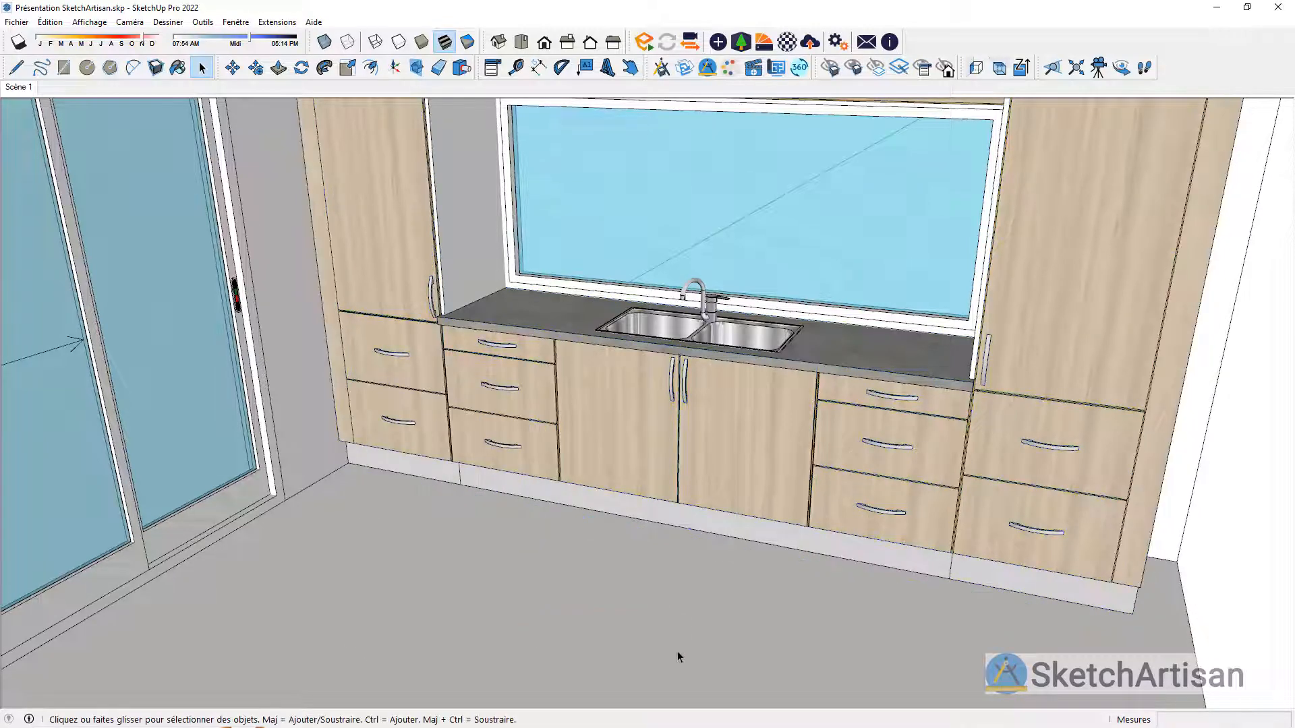
Step: Set the height of the fixed window above the sink to 900 mm
middle_click_drag(596, 564, 638, 543)
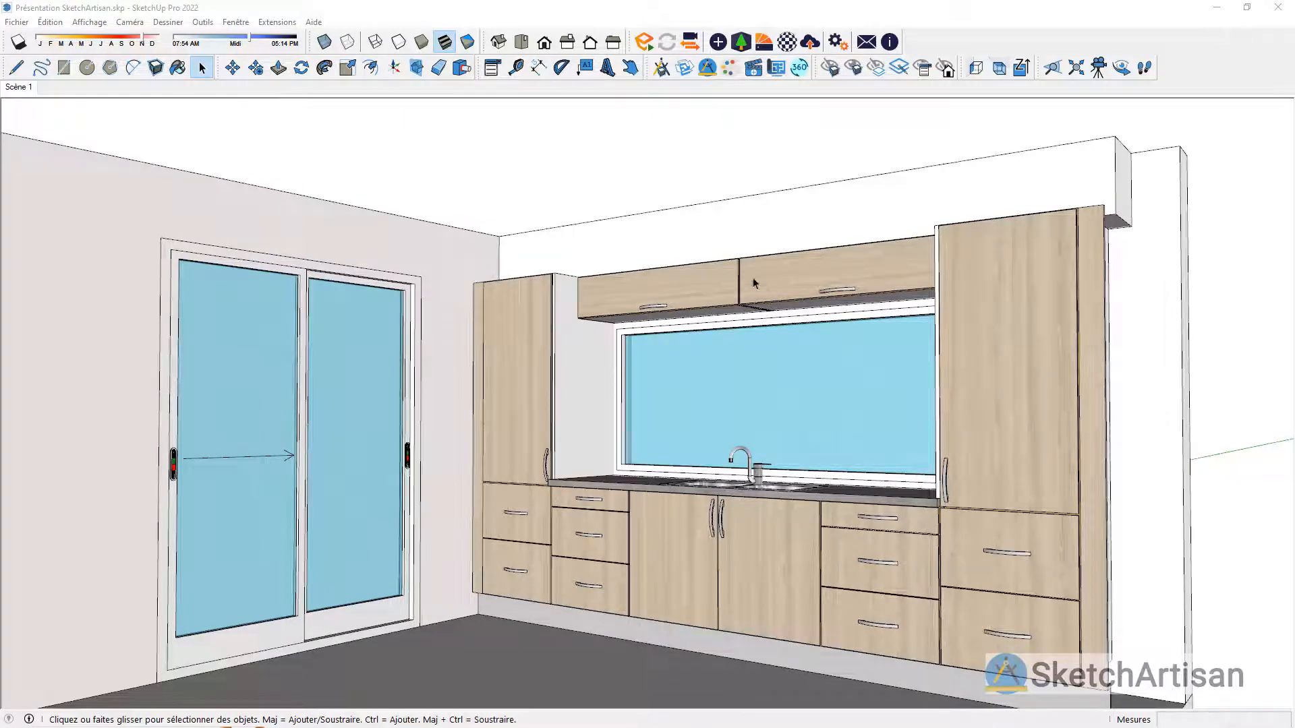
middle_click_drag(772, 259, 813, 213)
scroll(870, 334, "up", 1)
scroll(827, 294, "up", 3)
scroll(829, 200, "down", 1)
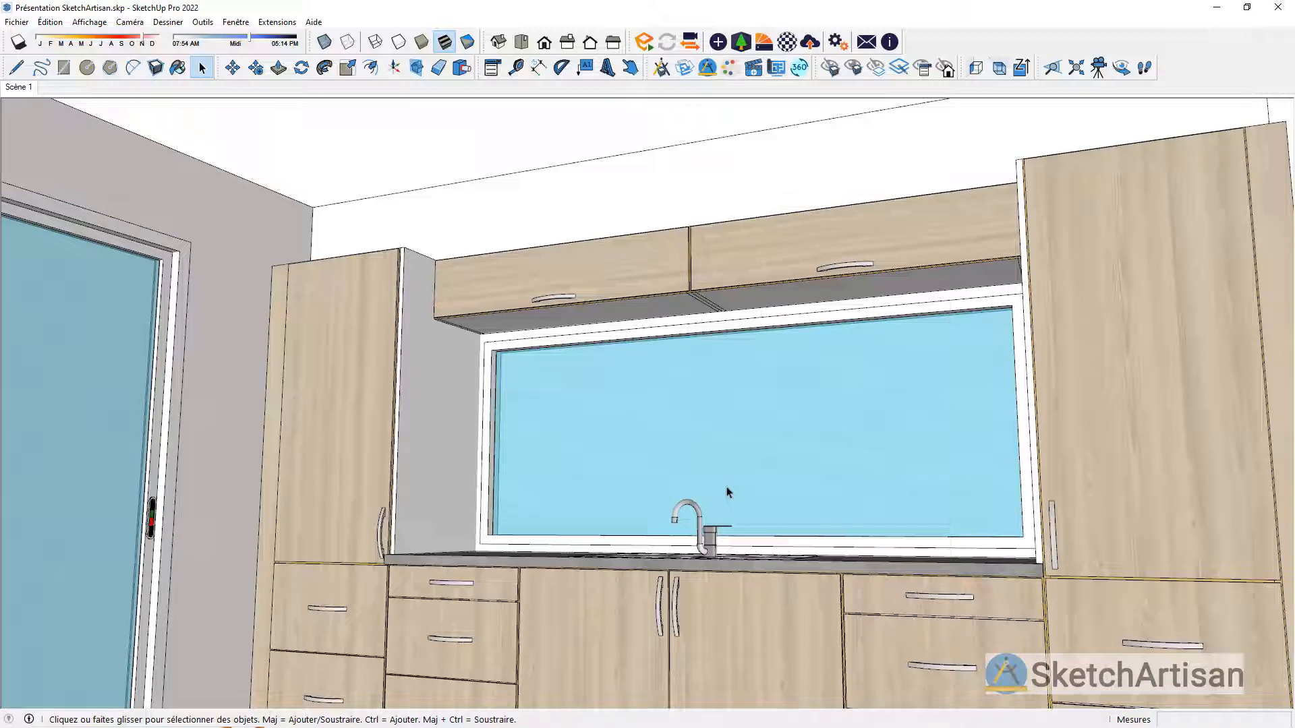
left_click(773, 433)
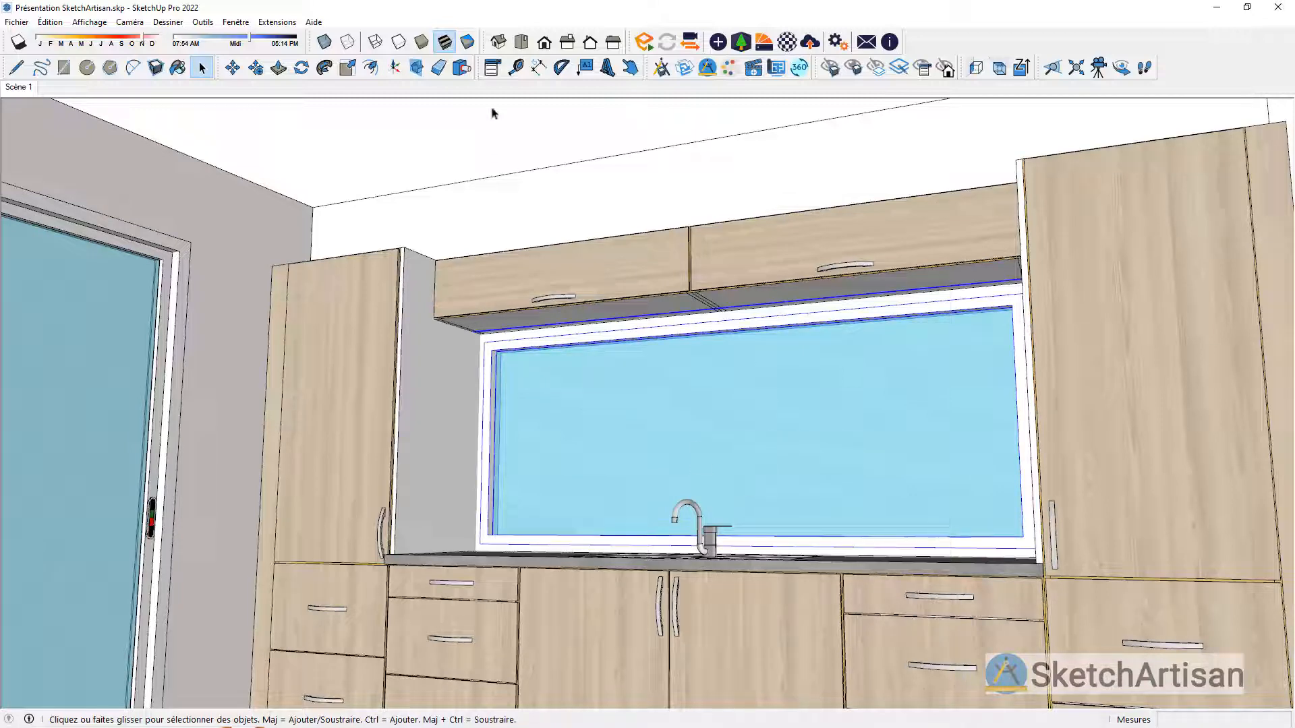
left_click(492, 67)
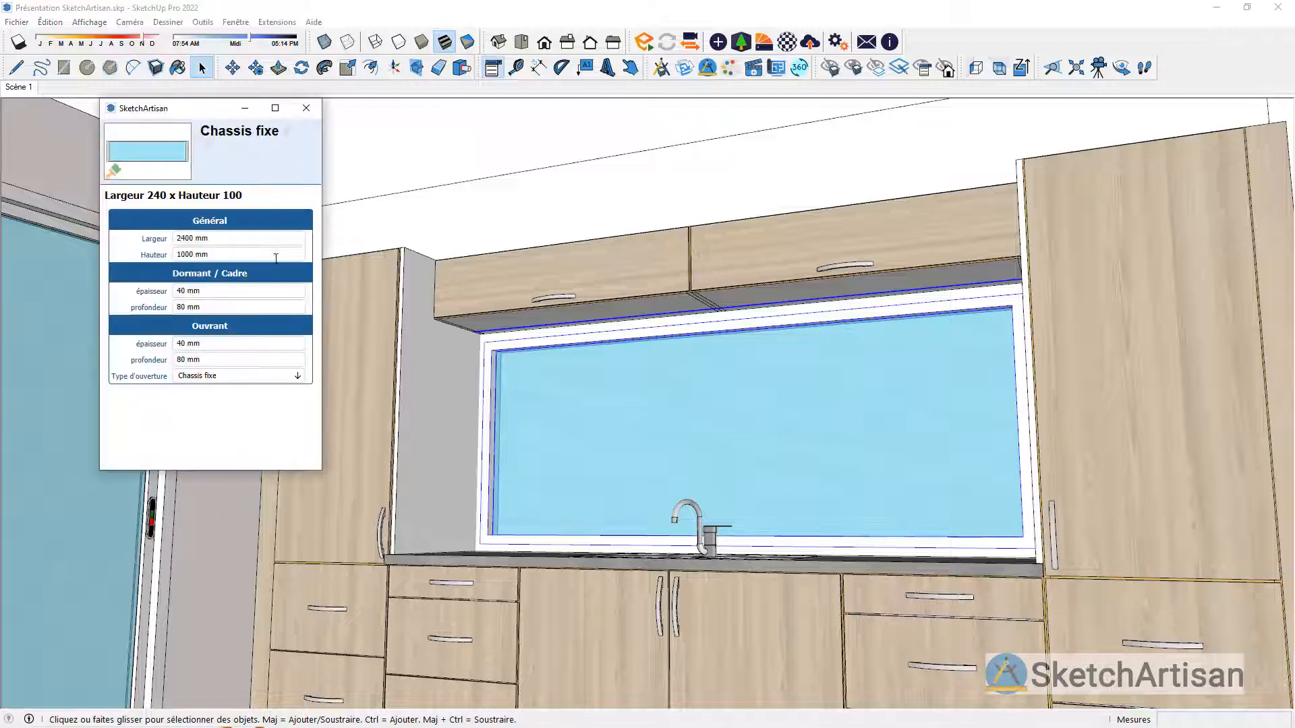
left_click(274, 255)
type("9")
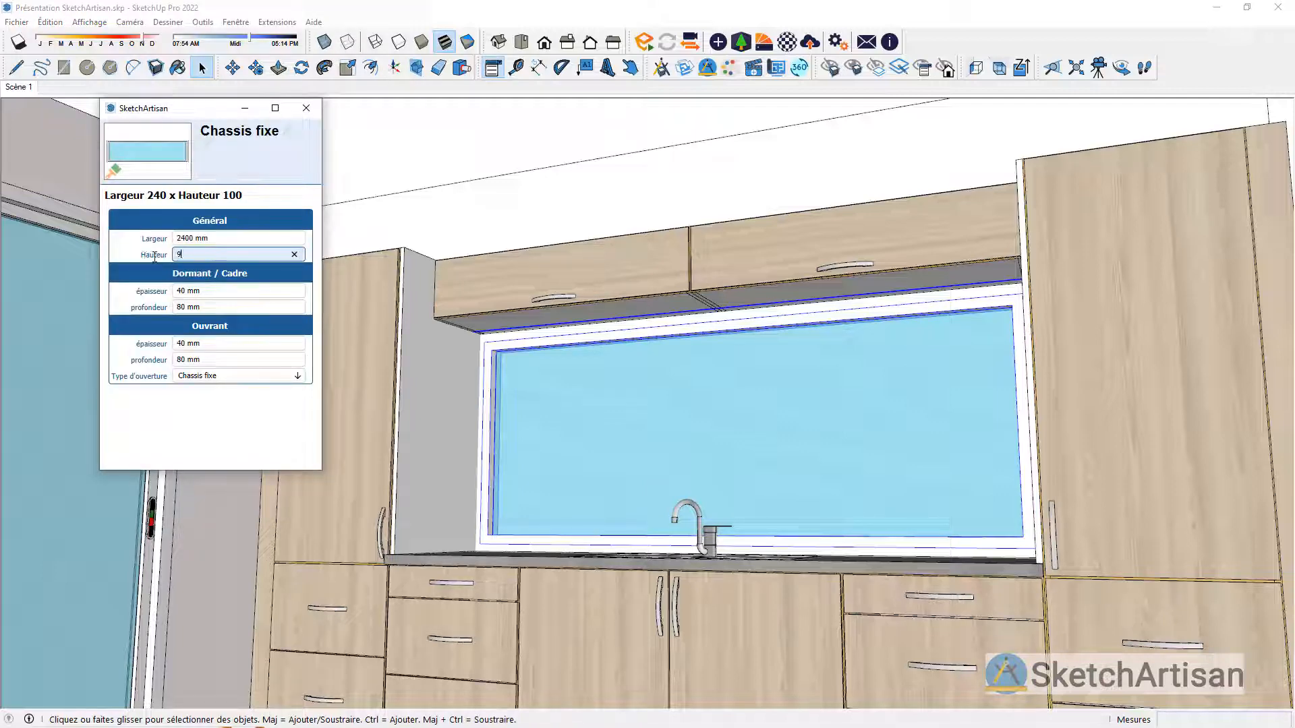
type("00")
key("Return")
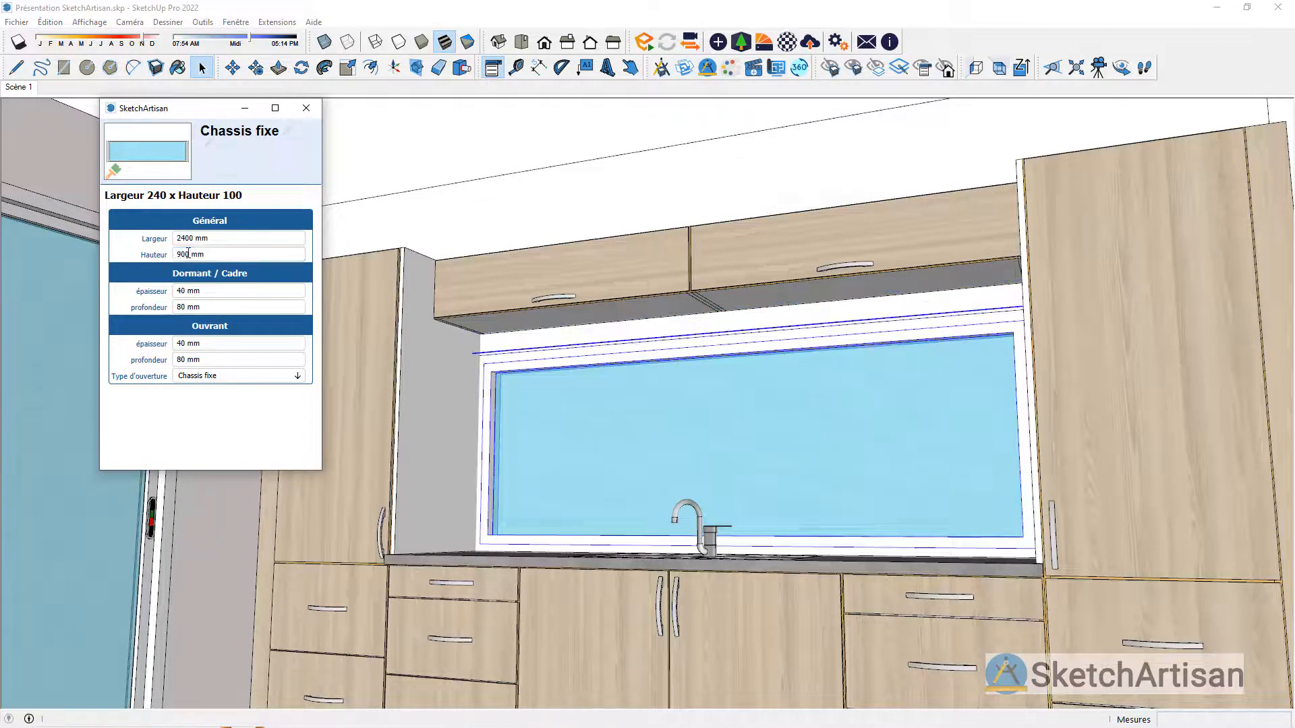
left_click(314, 108)
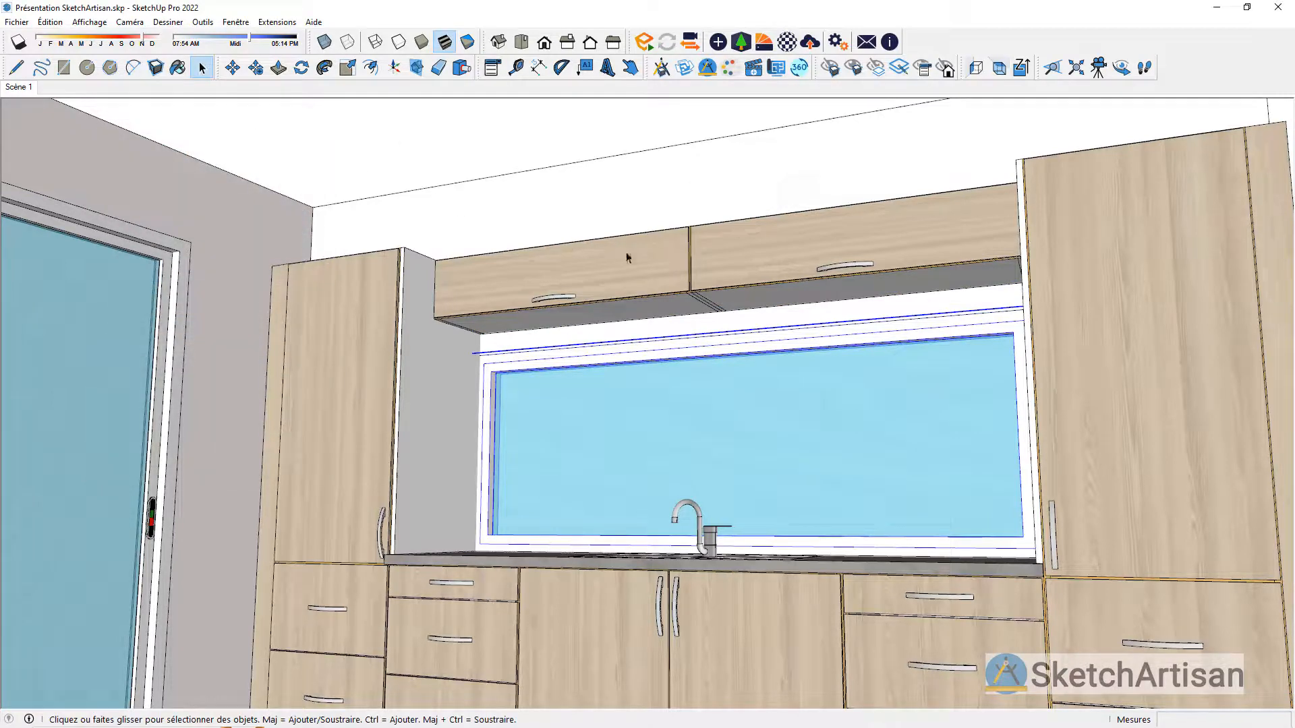
Step: Scale both wall cabinets downward together until their undersides meet the upper edge of the window frame
left_click(654, 276)
left_click(772, 273, "ctrl")
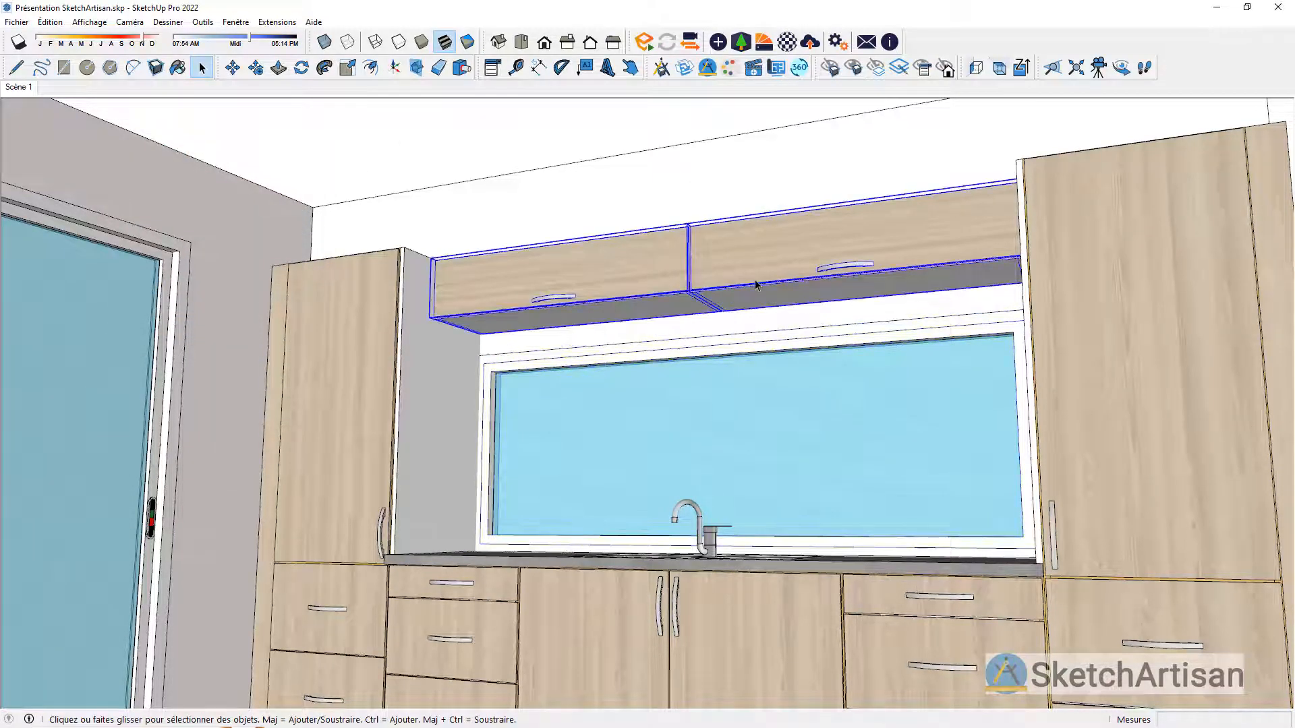
key("s")
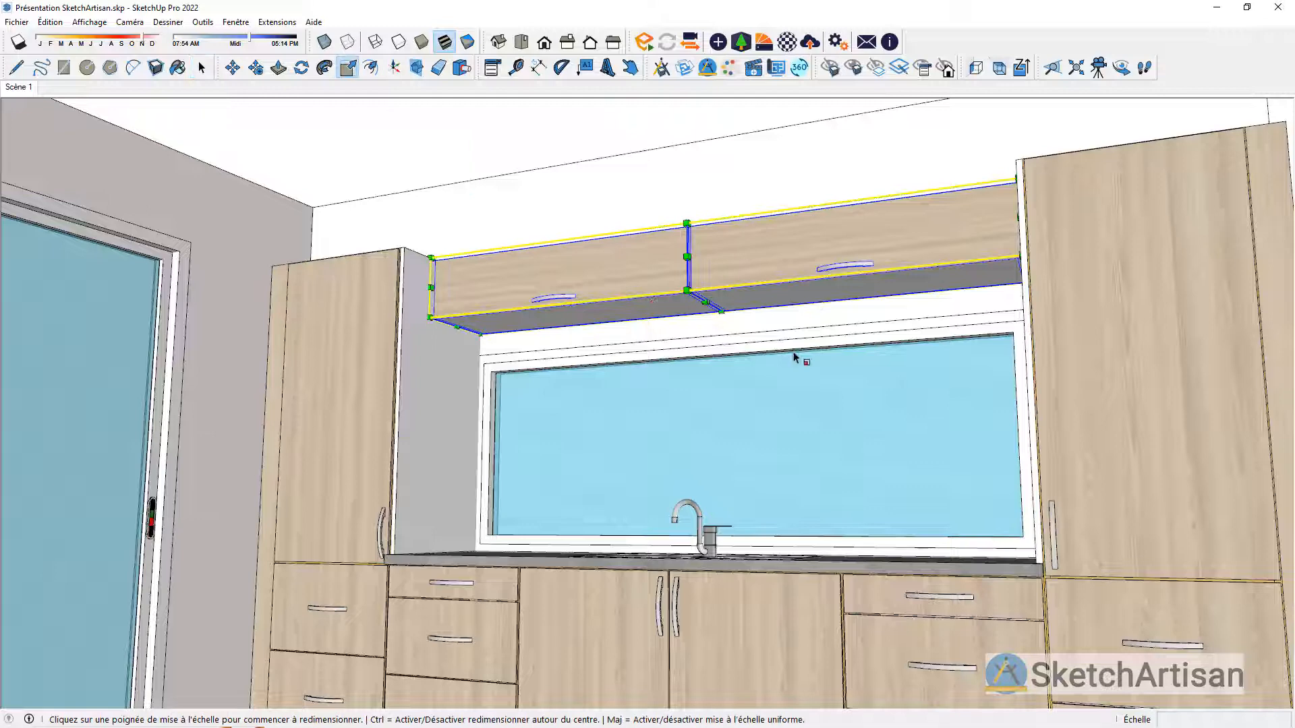
left_click(701, 302)
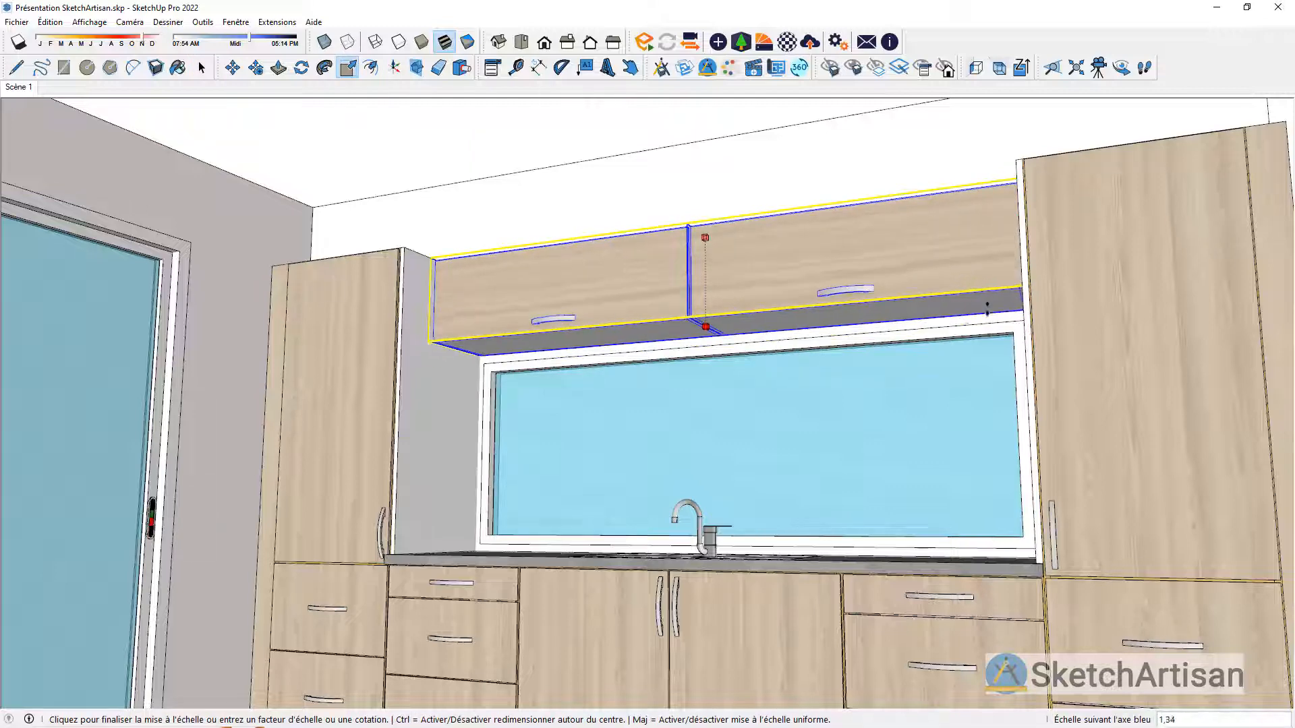
scroll(1000, 310, "up", 3)
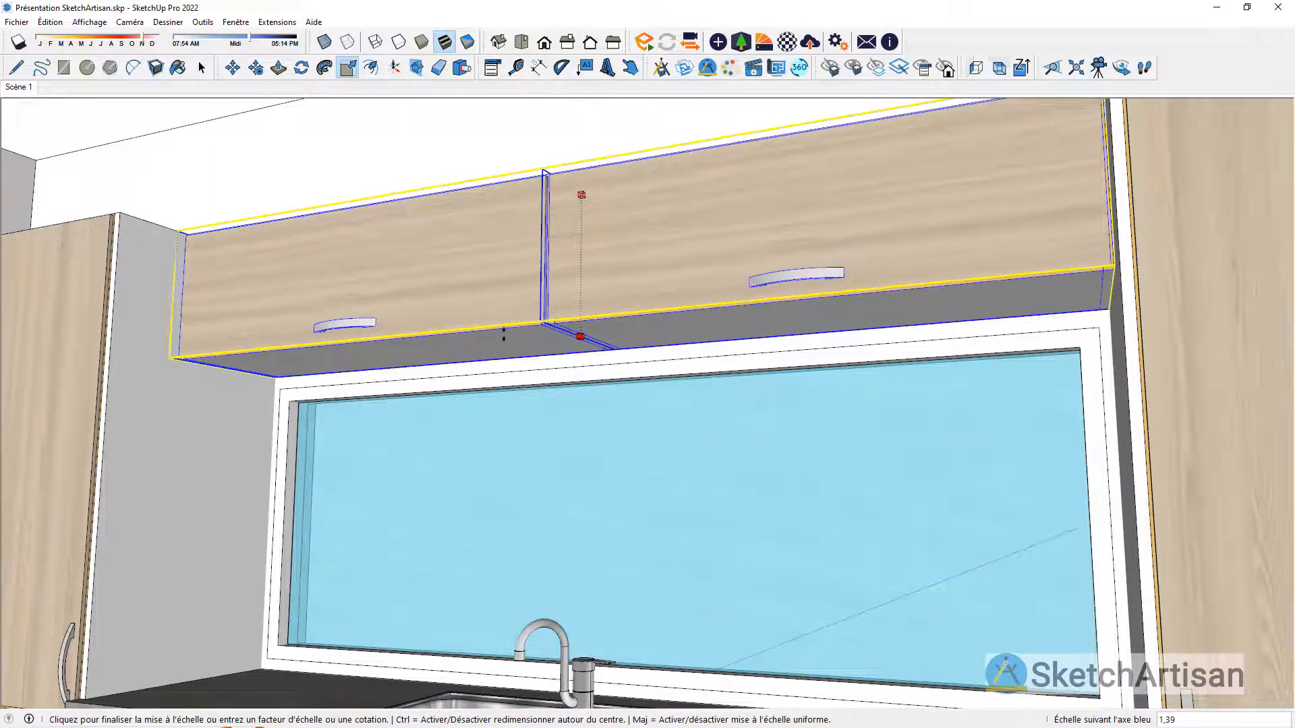
left_click(588, 395)
scroll(848, 423, "down", 5)
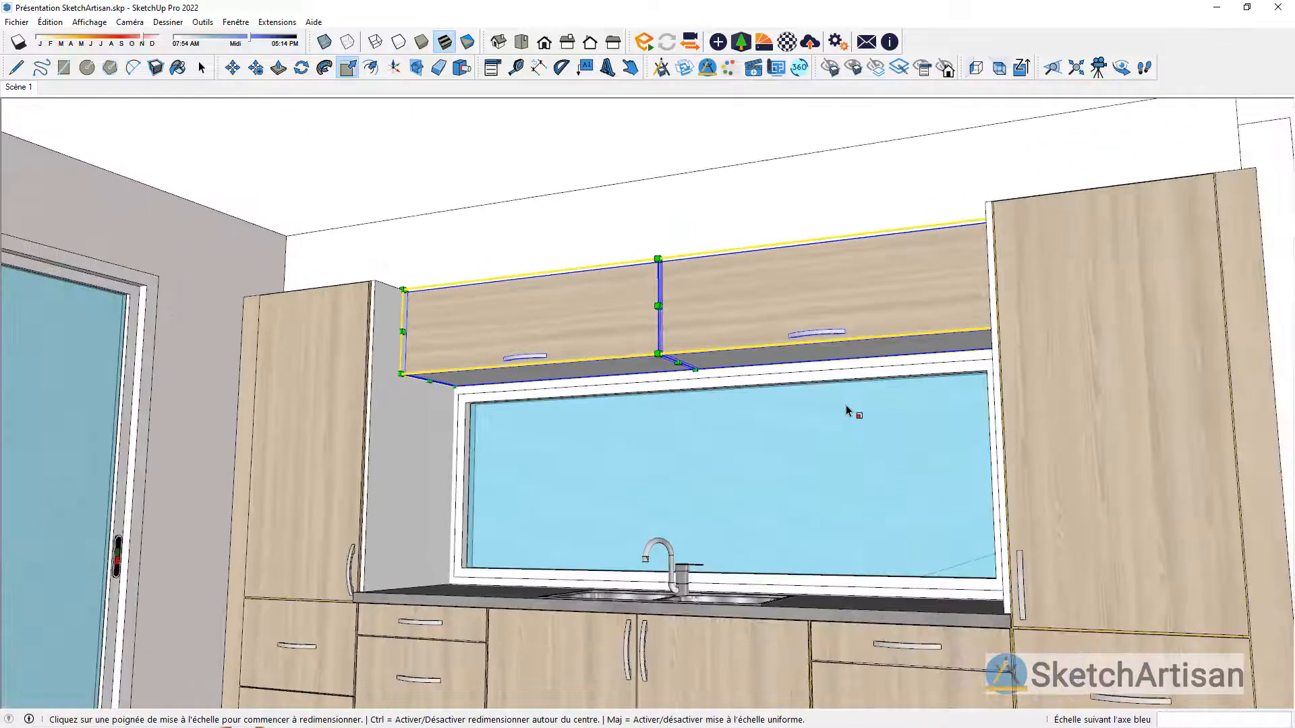
middle_click_drag(846, 407, 853, 498)
key("space")
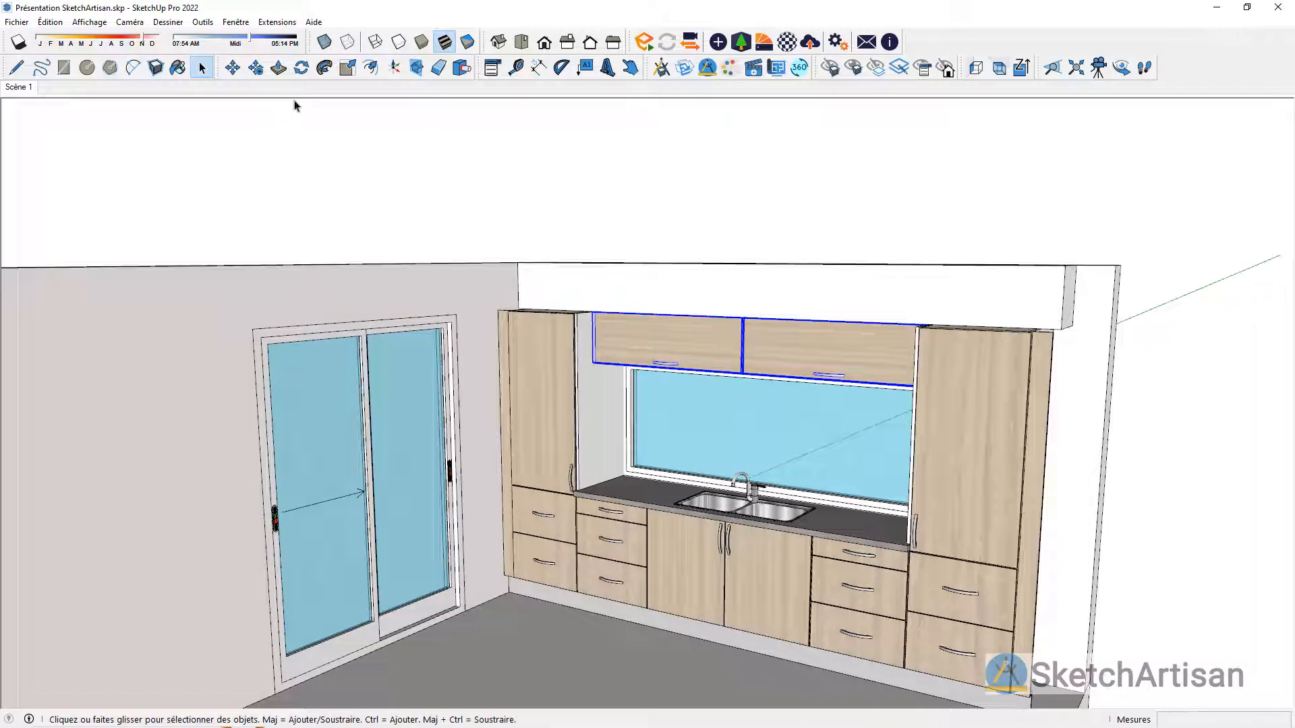
left_click(605, 226)
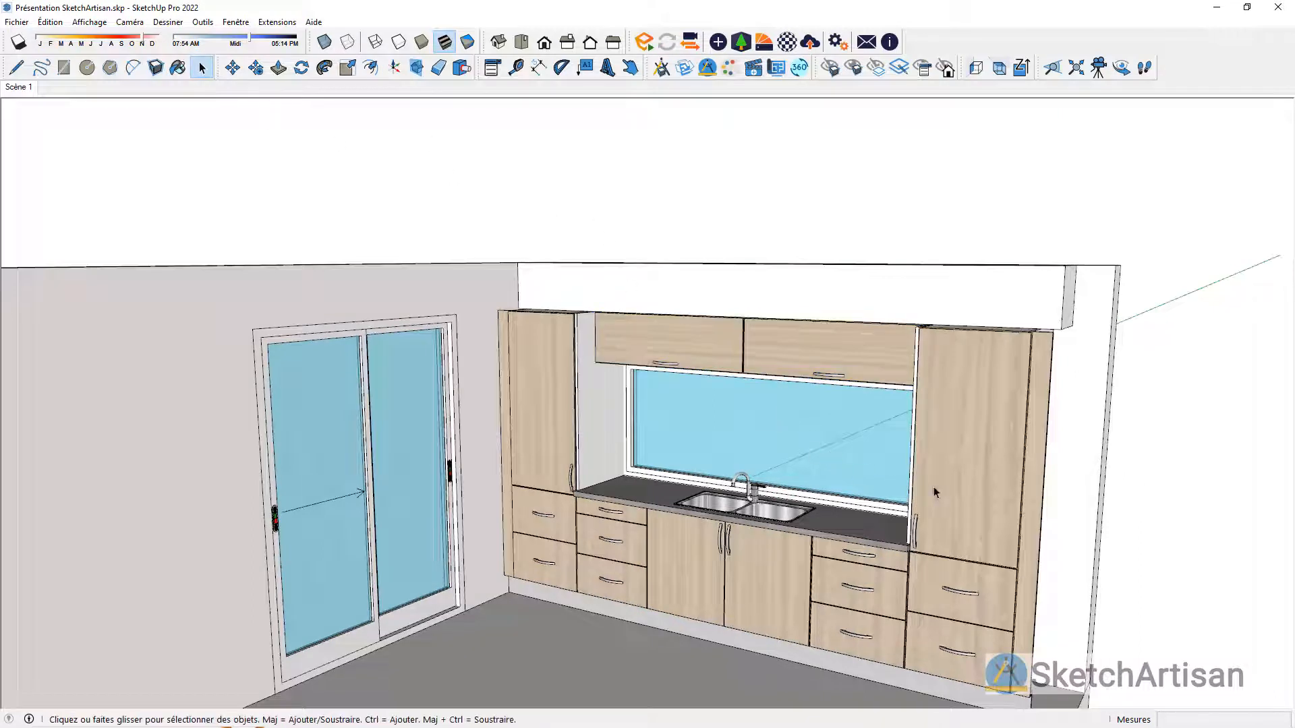
Step: Change the lower part of the right-hand tall column from drawers to a door (Porte)
left_click(957, 479)
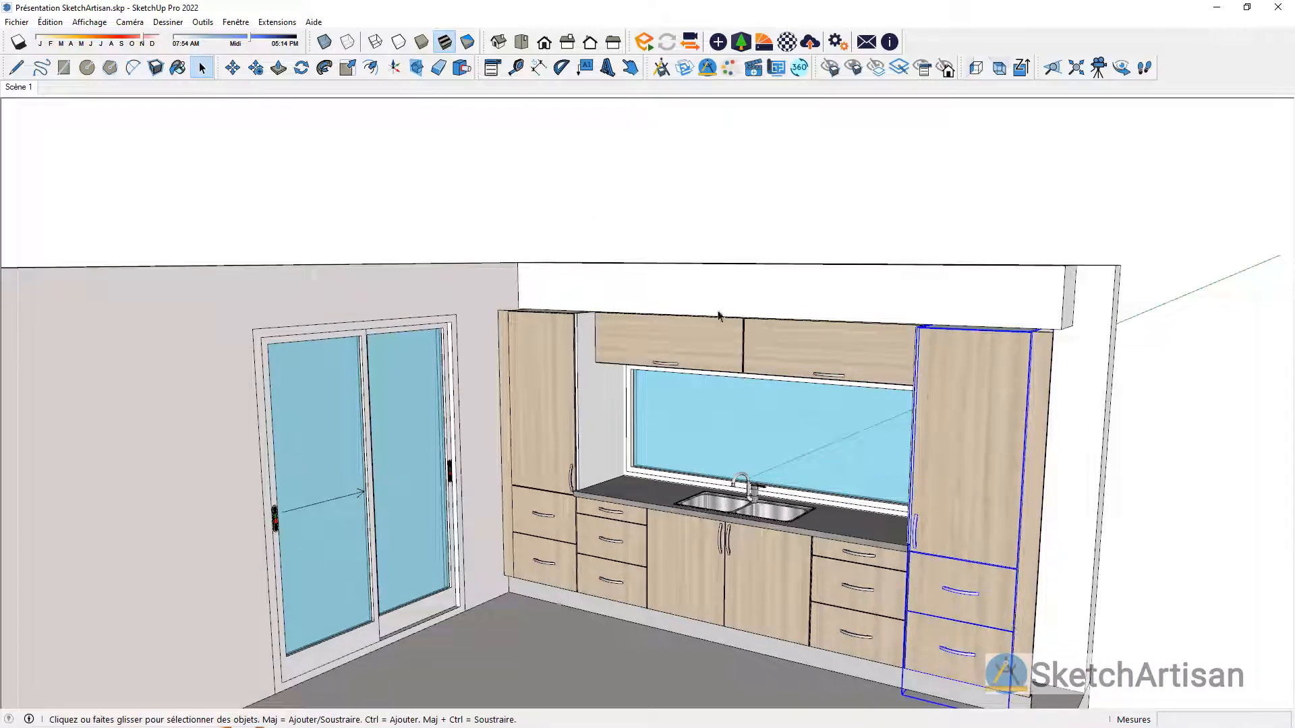
left_click(493, 68)
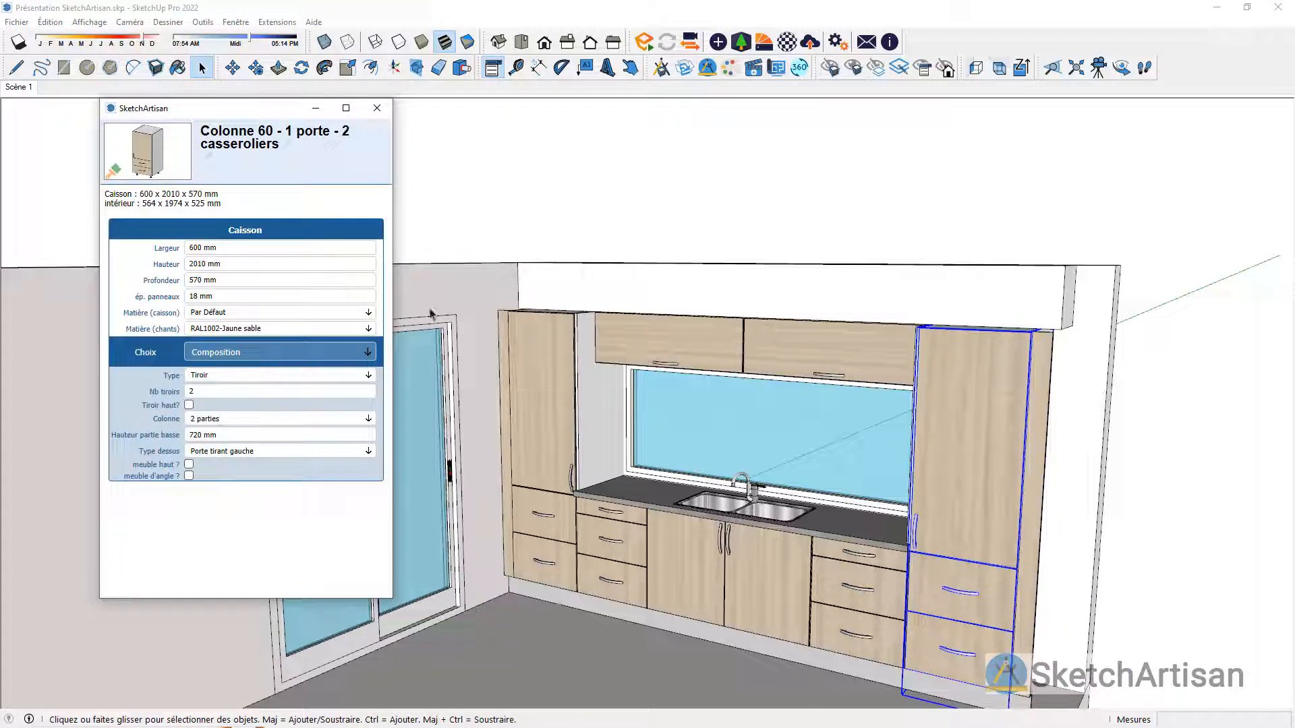
left_click(368, 378)
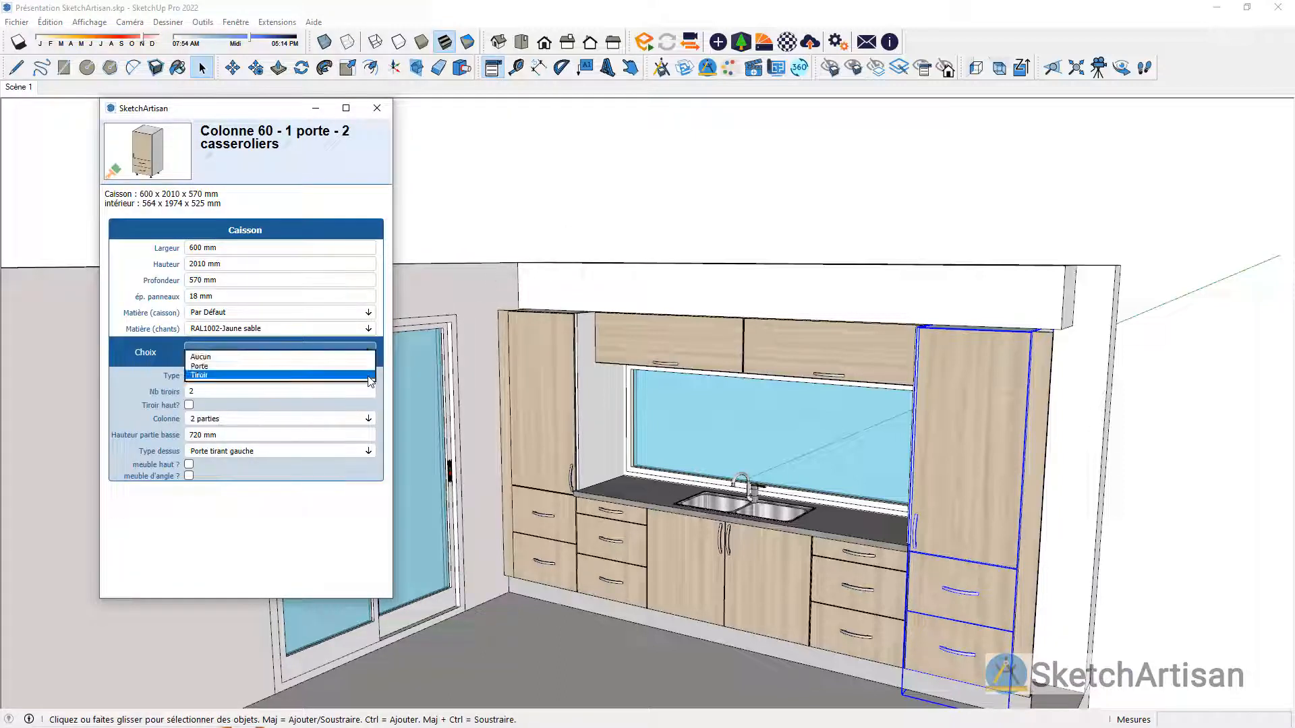
left_click(356, 371)
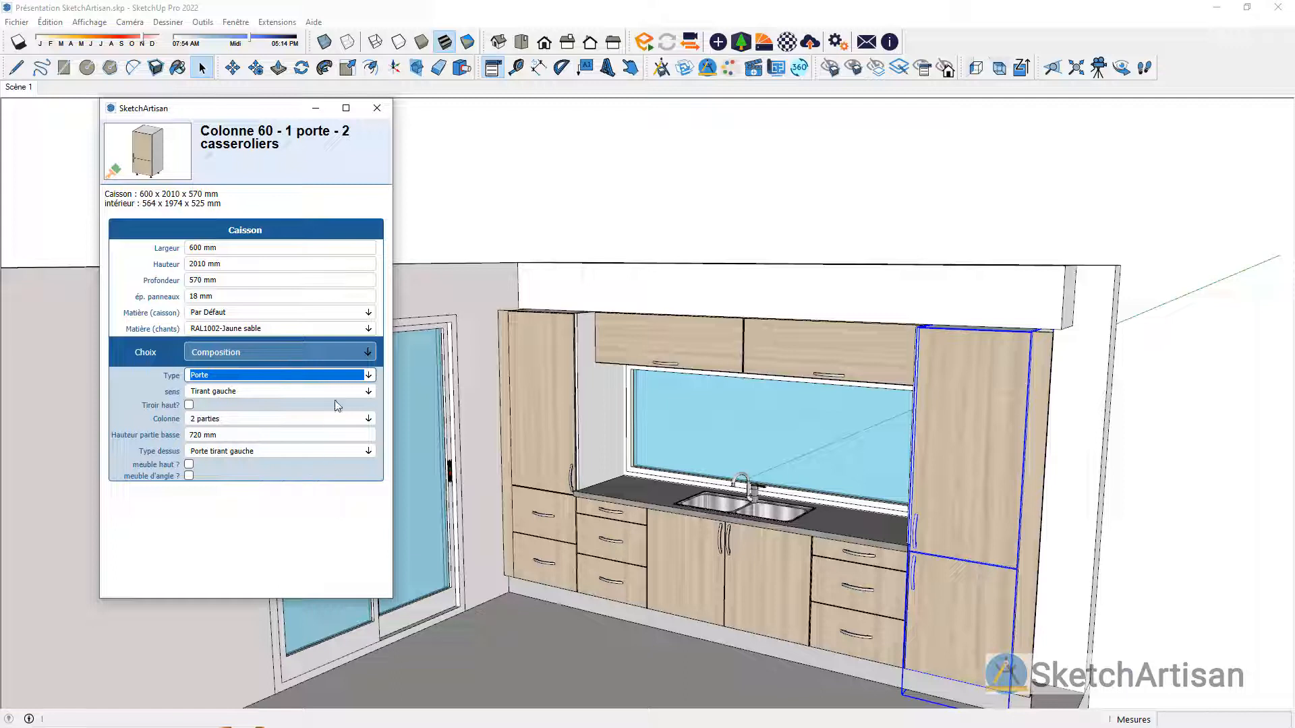
Step: Replace the front panels of the right-hand tall column with the Façade 4 Traverses model
left_click(364, 353)
left_click(350, 361)
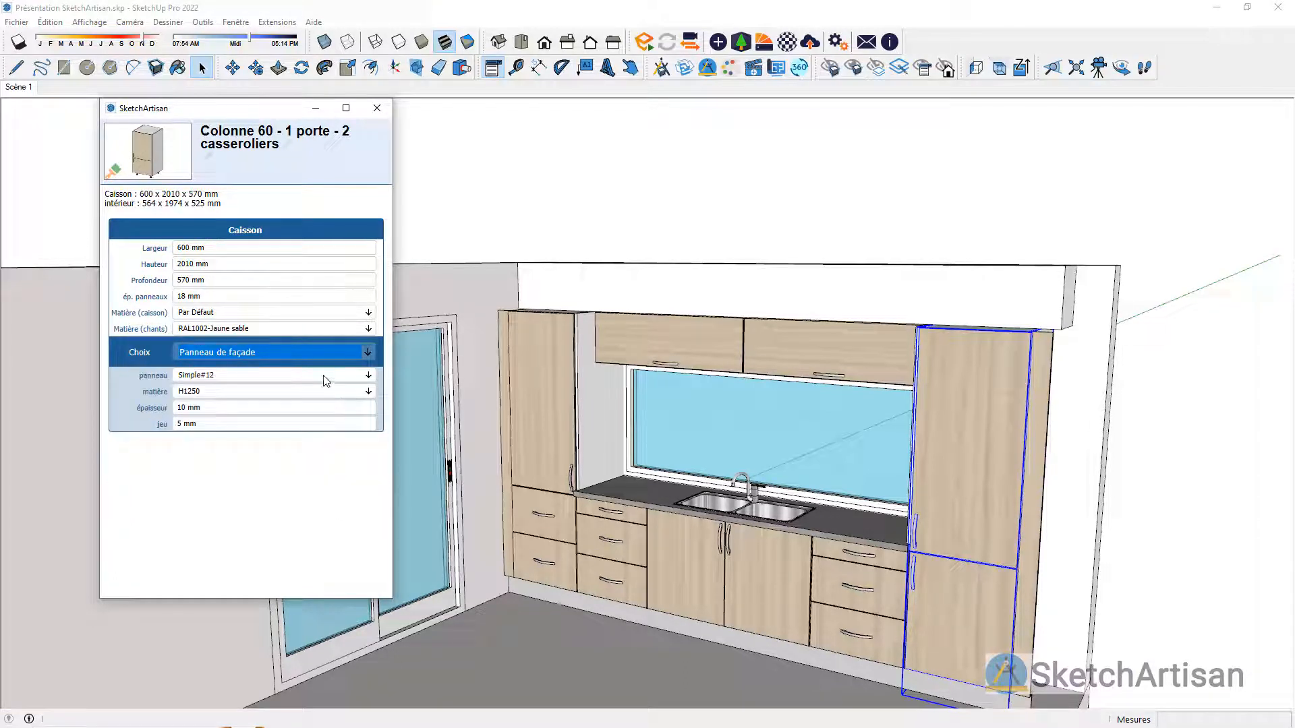
left_click(324, 375)
left_click(319, 367)
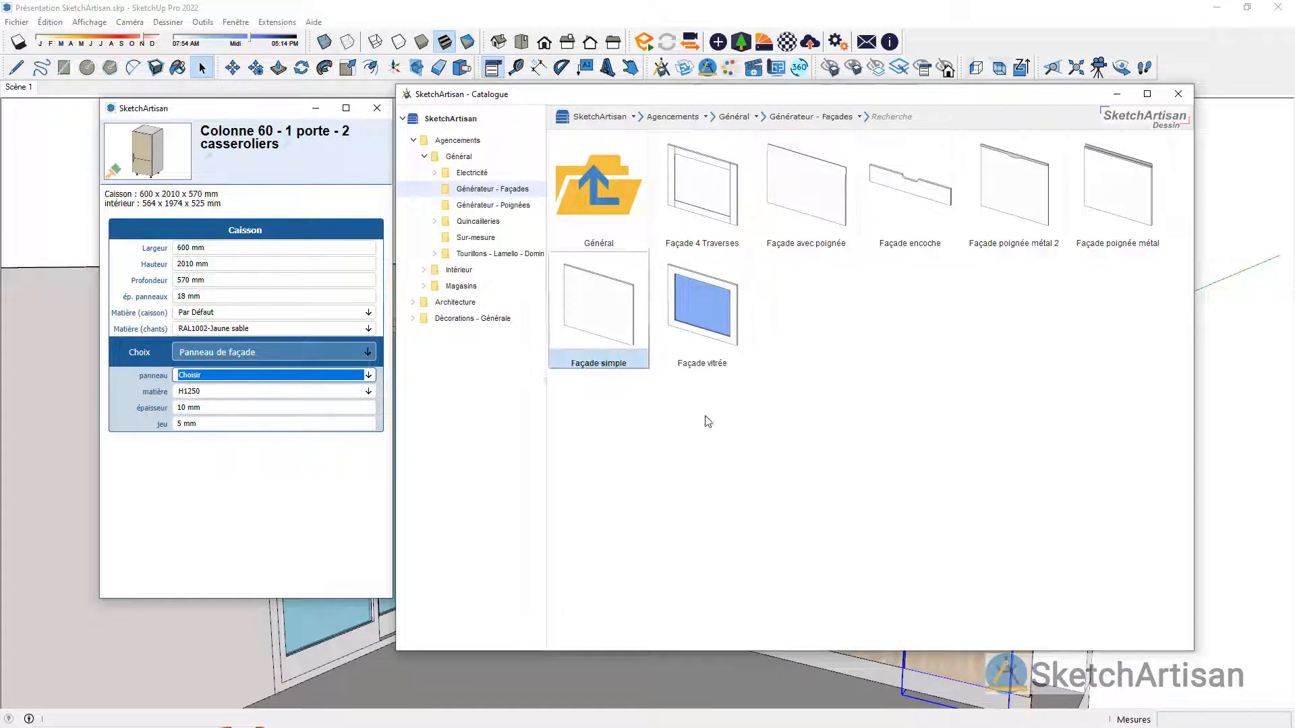
left_click(686, 211)
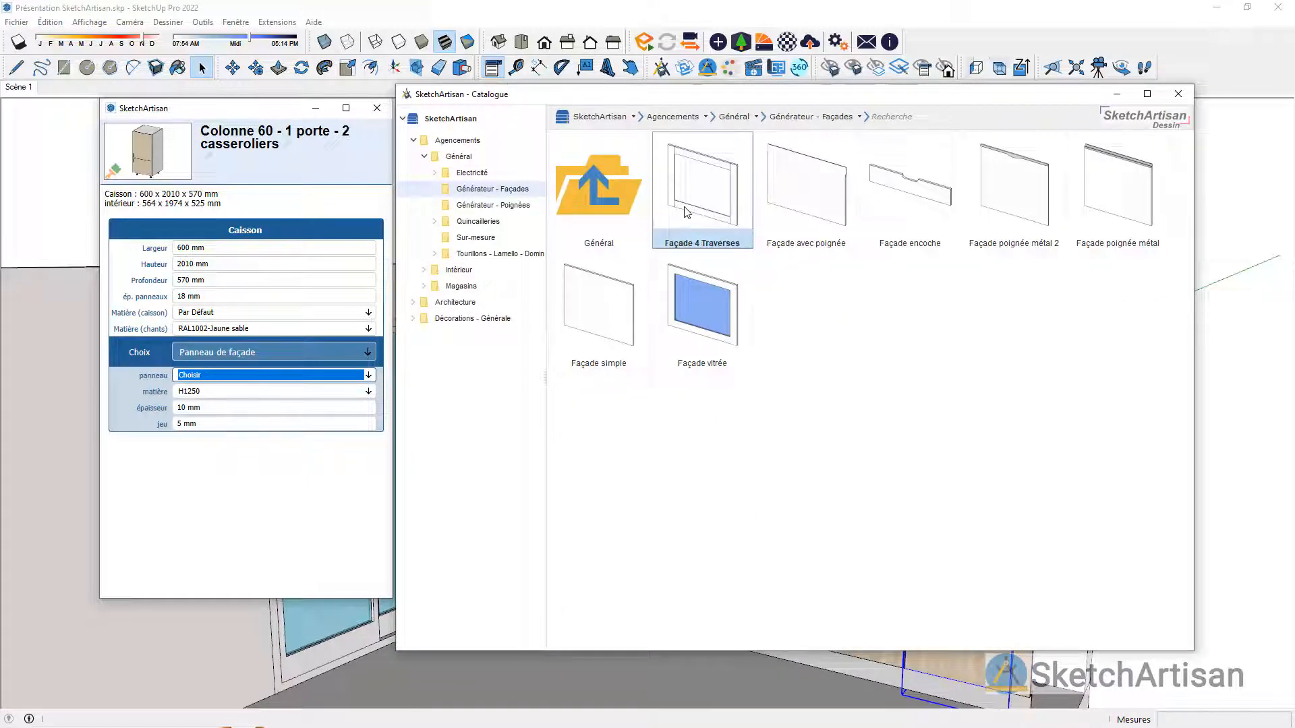
double_click(685, 212)
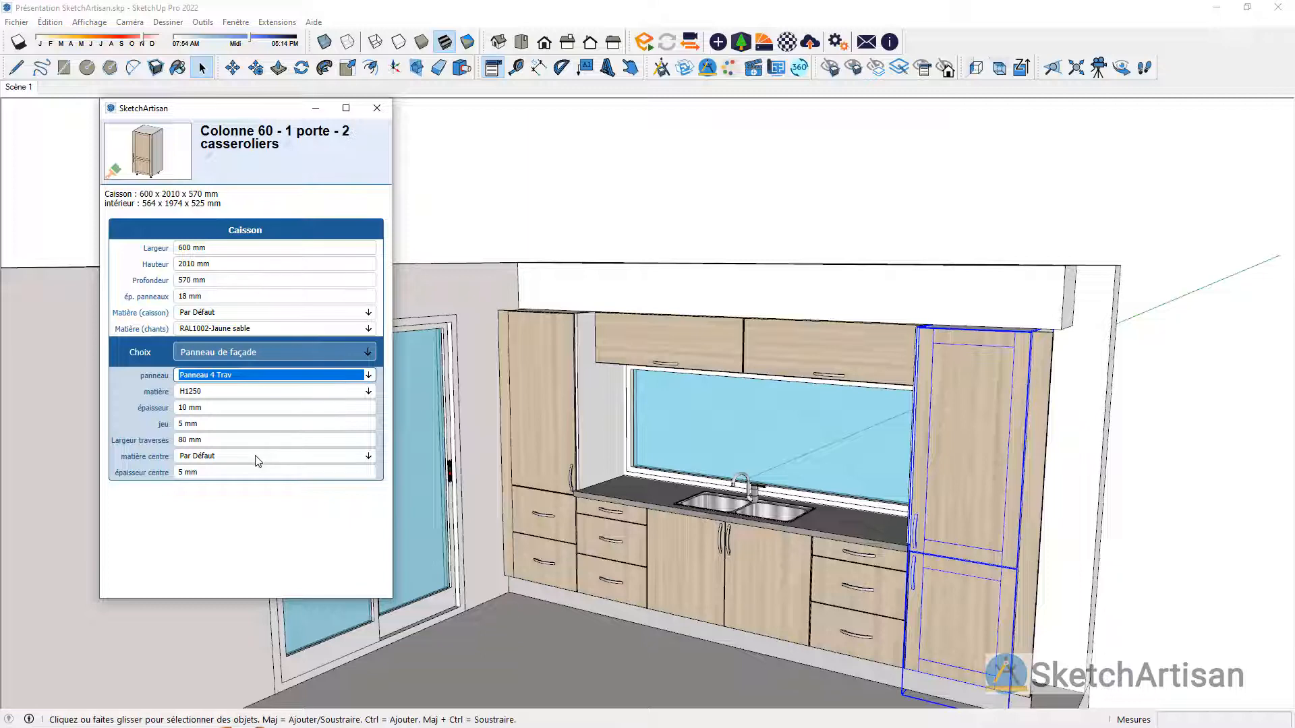
Step: Set the centre material of the right-hand tall column's front panels to the Sablé glass from the Vitrage textures
left_click(267, 459)
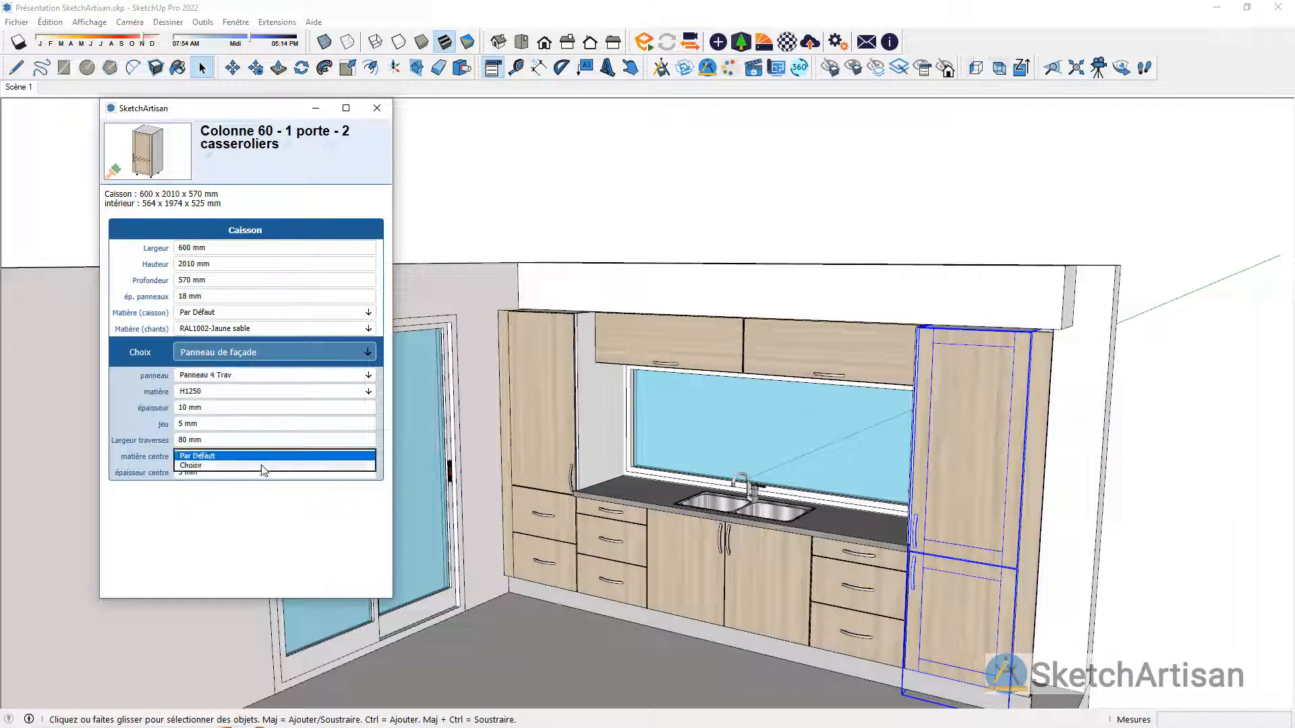
left_click(260, 466)
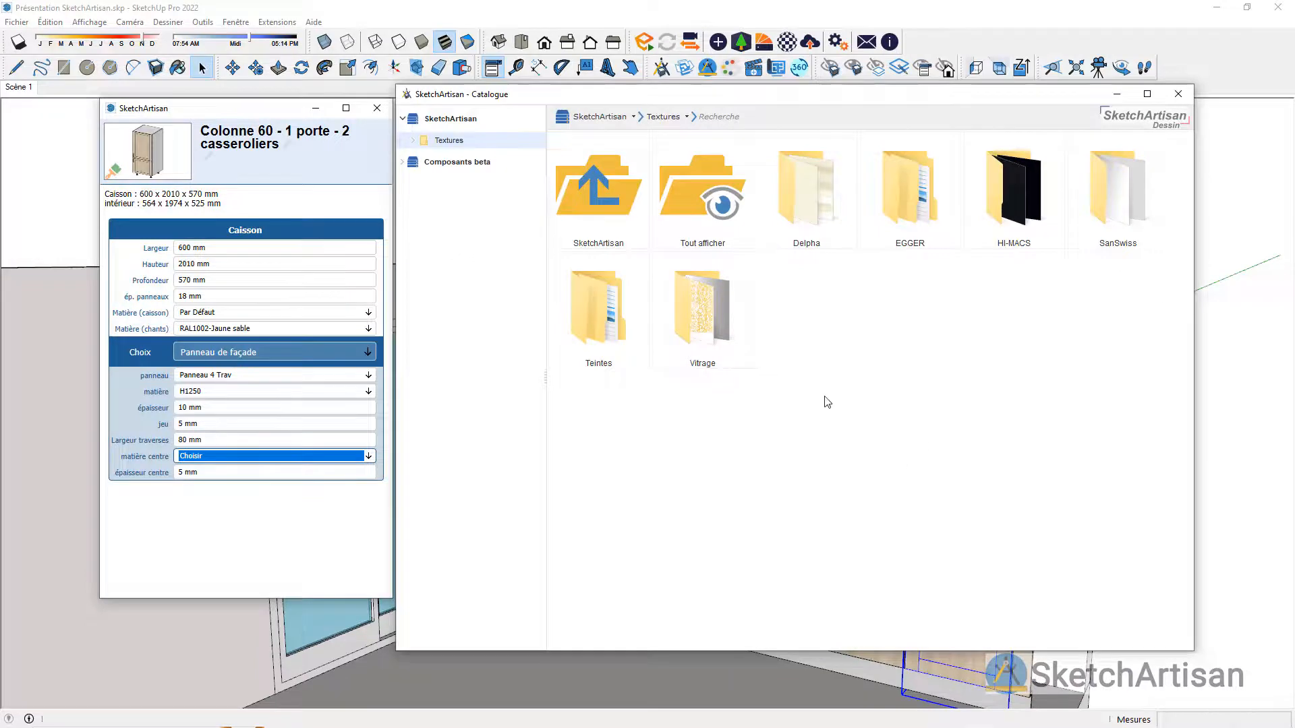
double_click(742, 317)
left_click(904, 211)
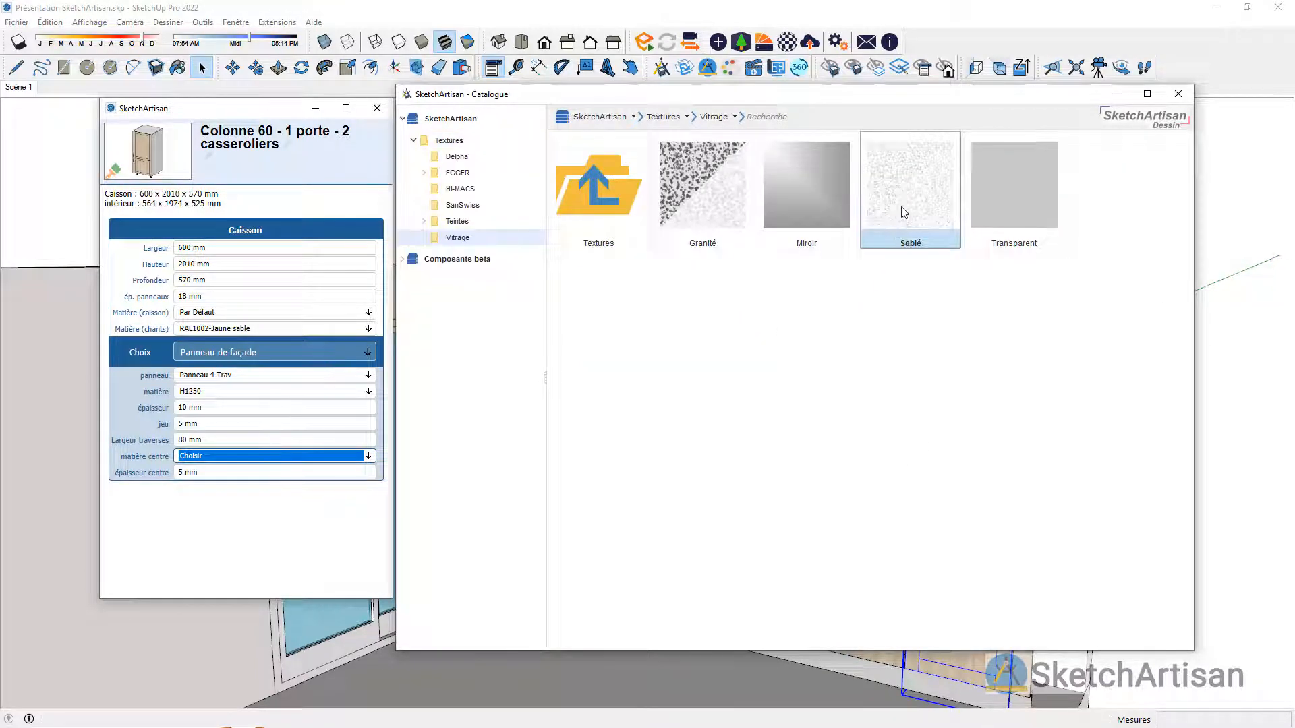
double_click(902, 210)
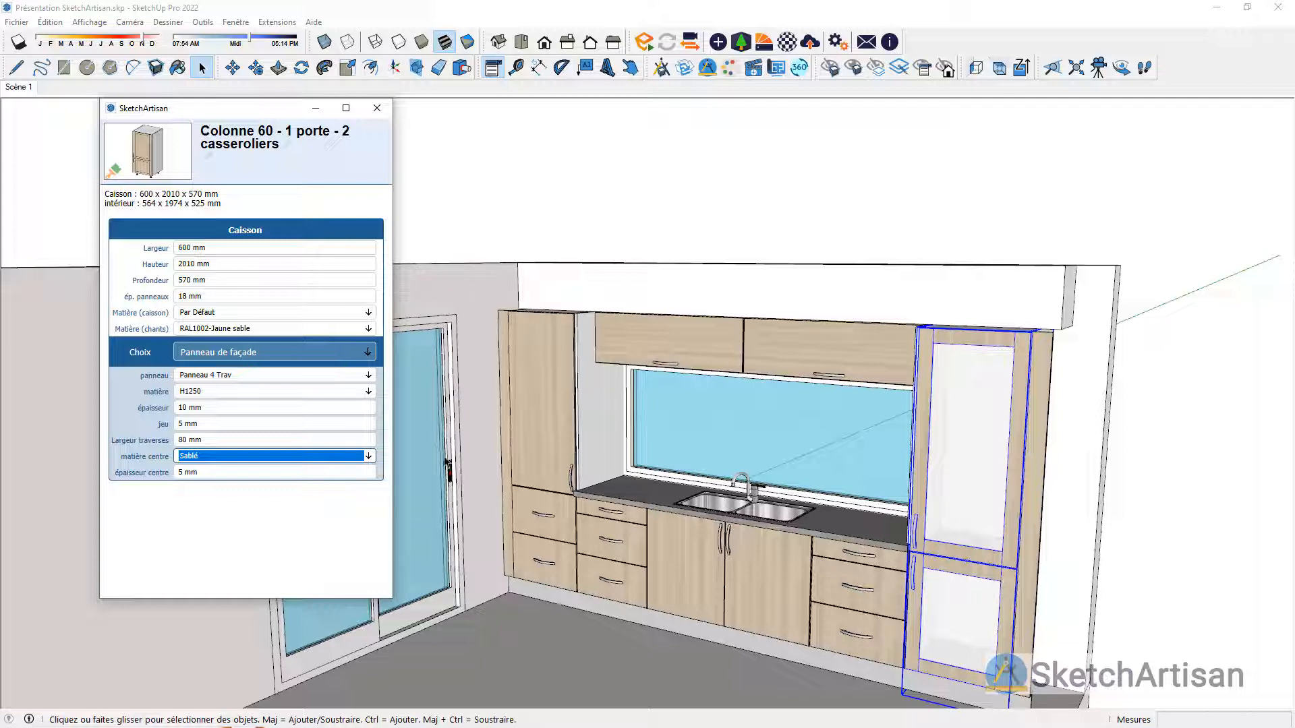
Step: Add an upper drawer (Tiroir haut) to the lower part of the right-hand tall column's composition
left_click(367, 352)
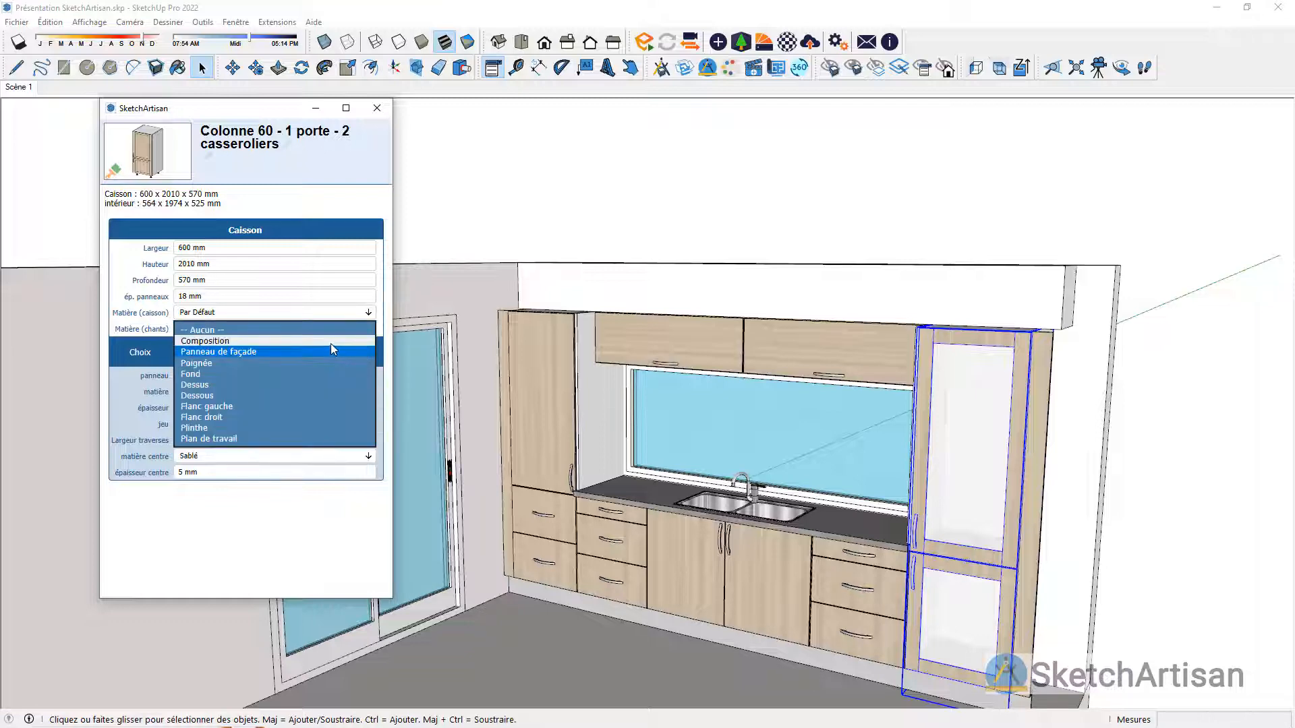
left_click(331, 342)
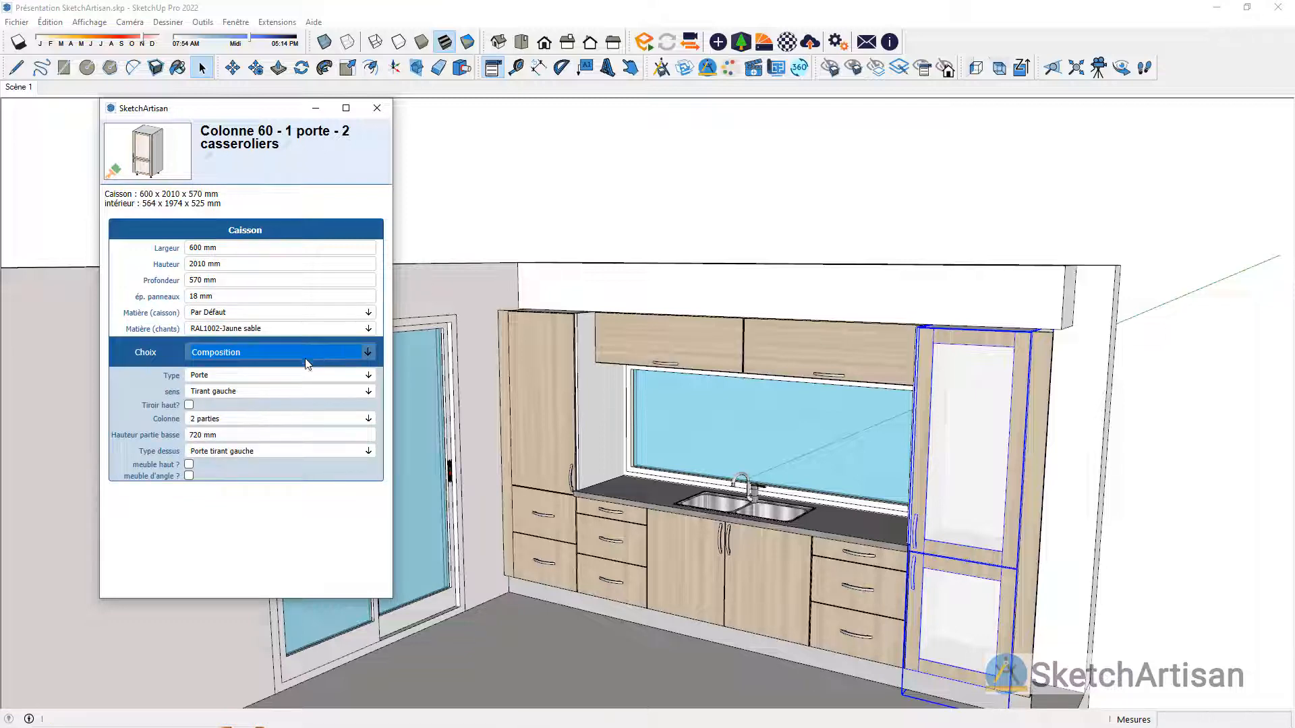
left_click(189, 406)
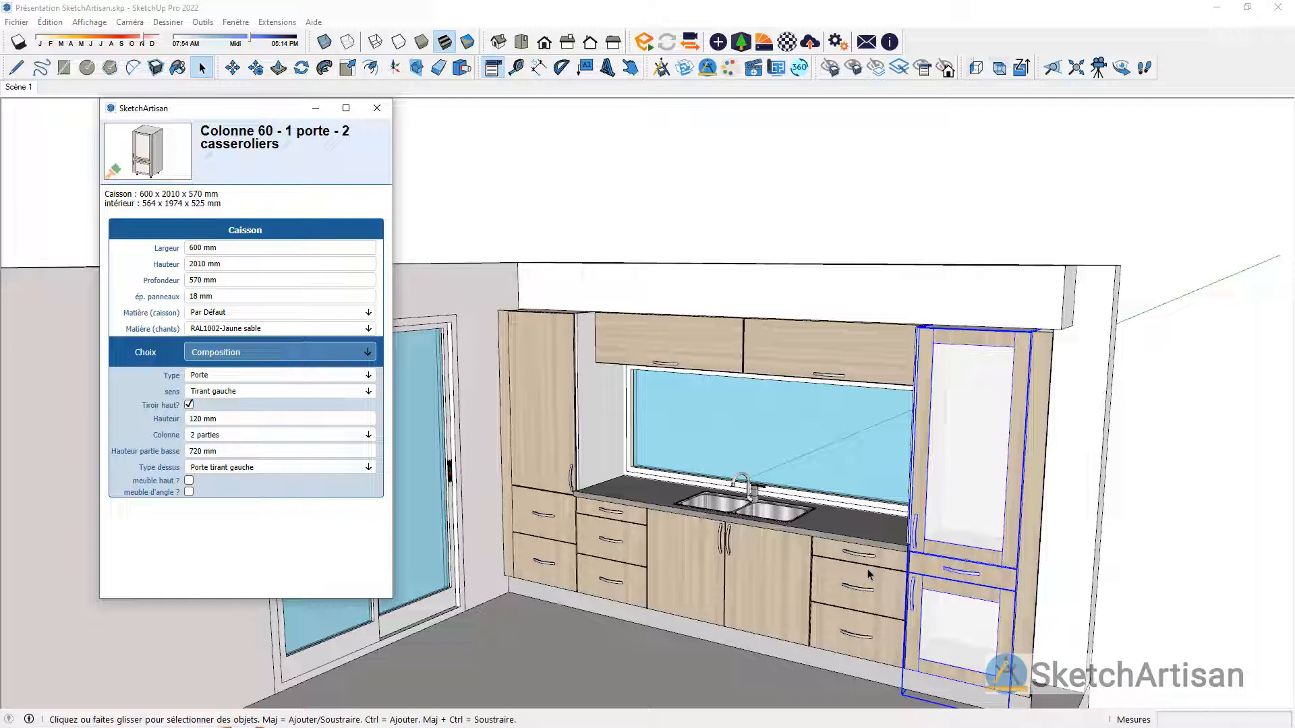
left_click(377, 108)
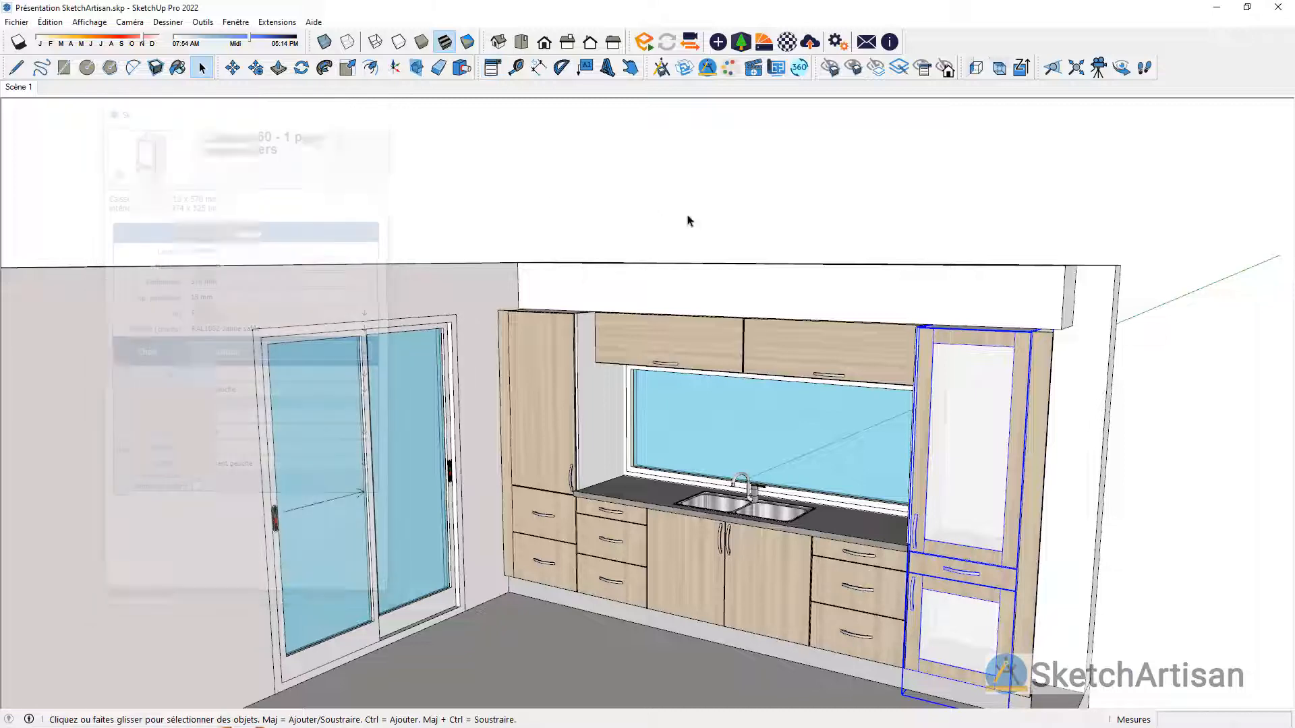
Step: Test the right-hand tall column's drawer and swing open its upper and lower glazed doors with the Interact tool
scroll(642, 202, "down", 1)
scroll(959, 669, "up", 1)
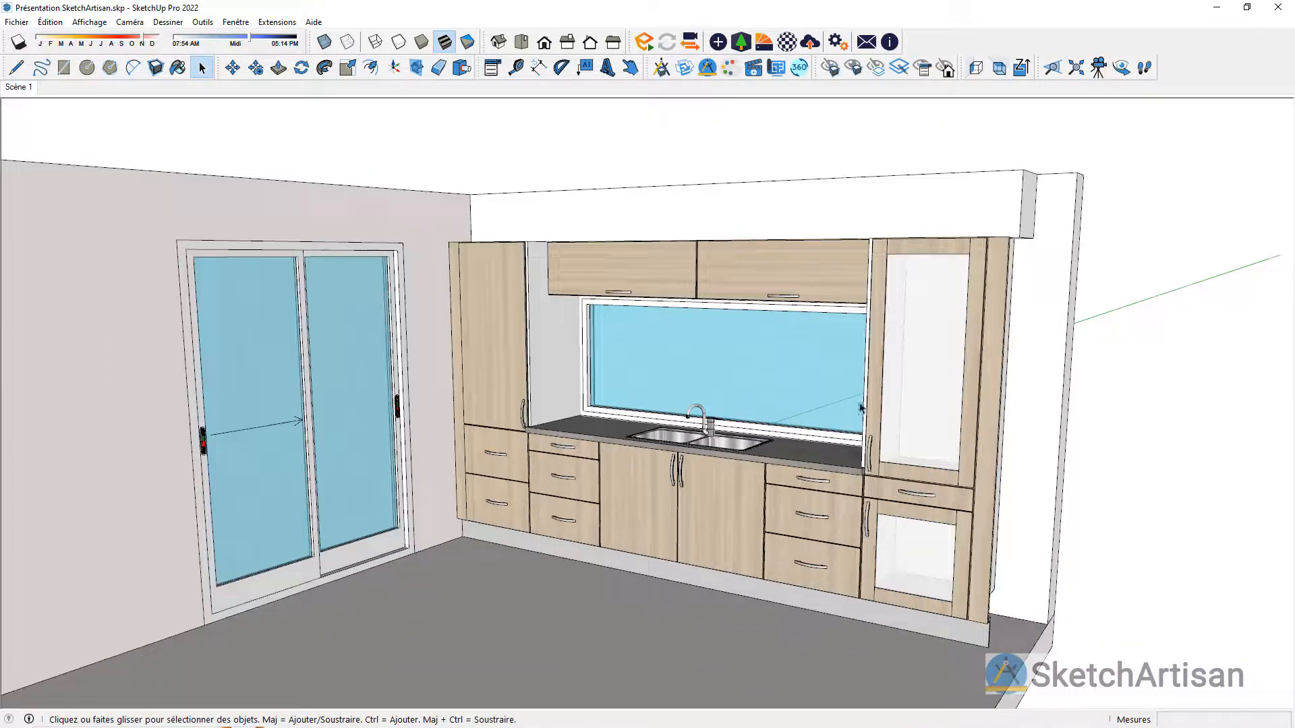
left_click(630, 67)
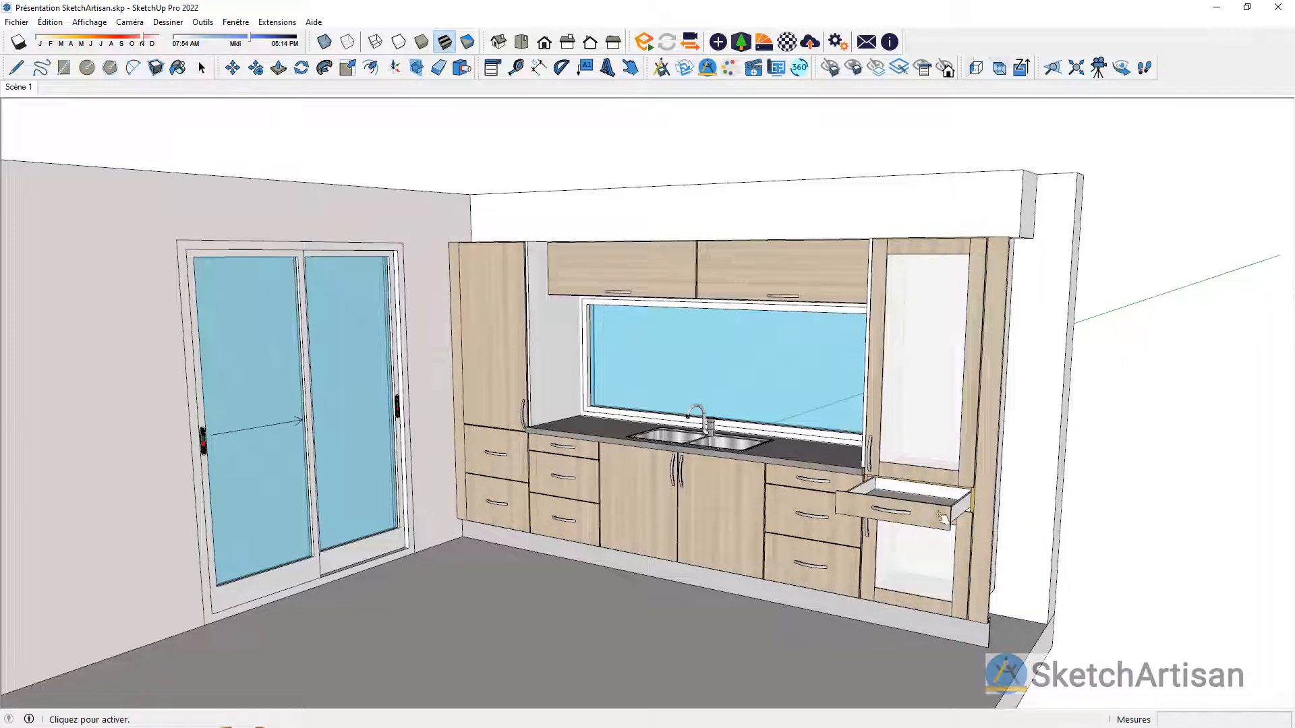
left_click(873, 580)
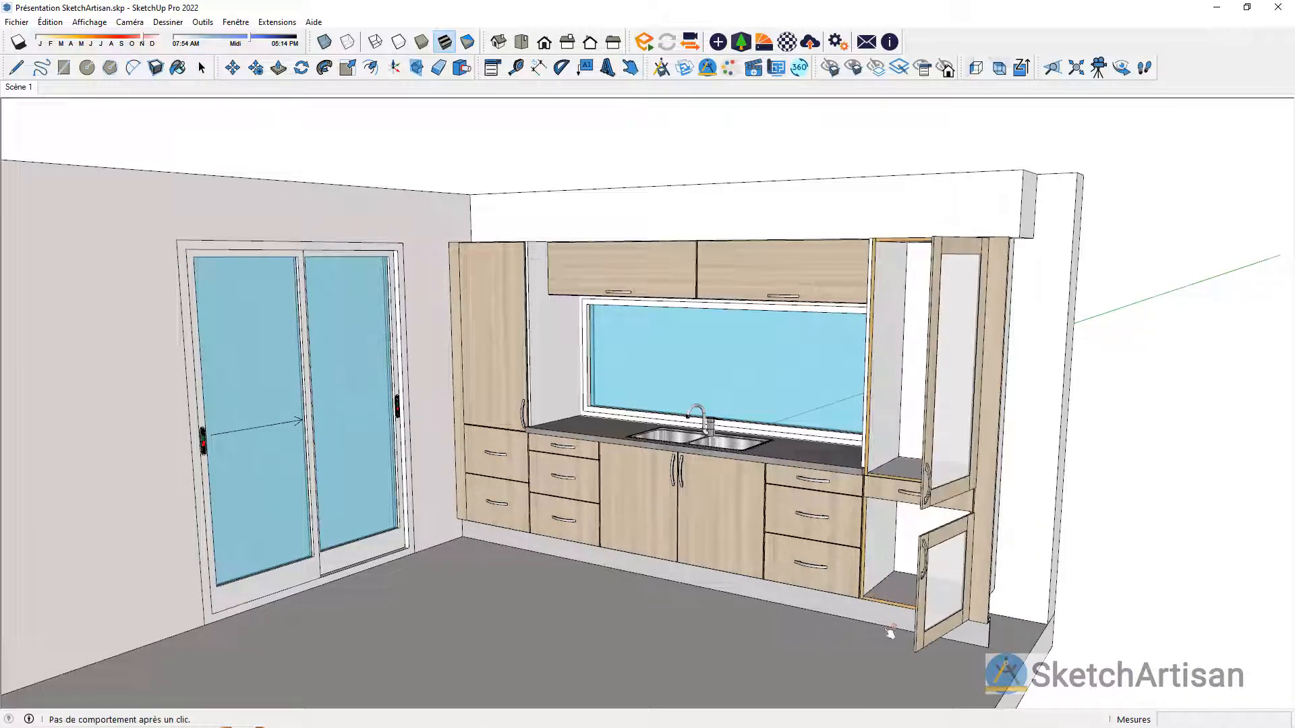
left_click(928, 604)
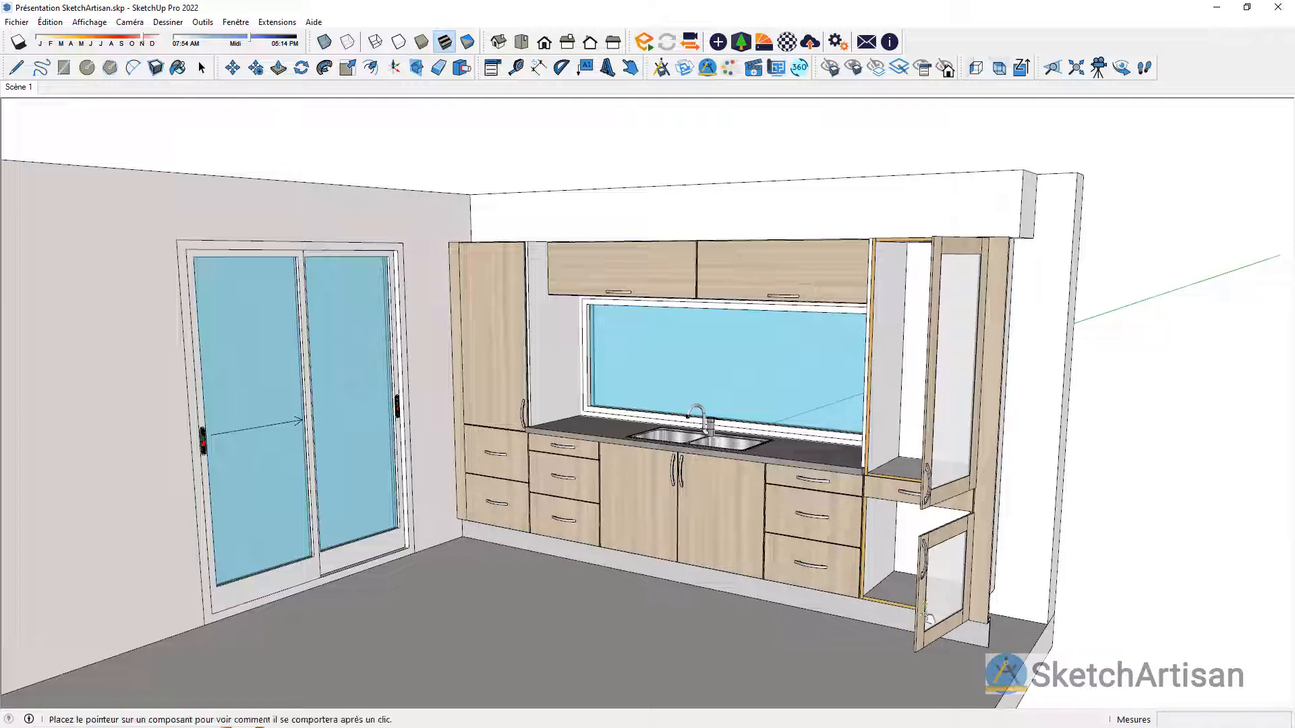
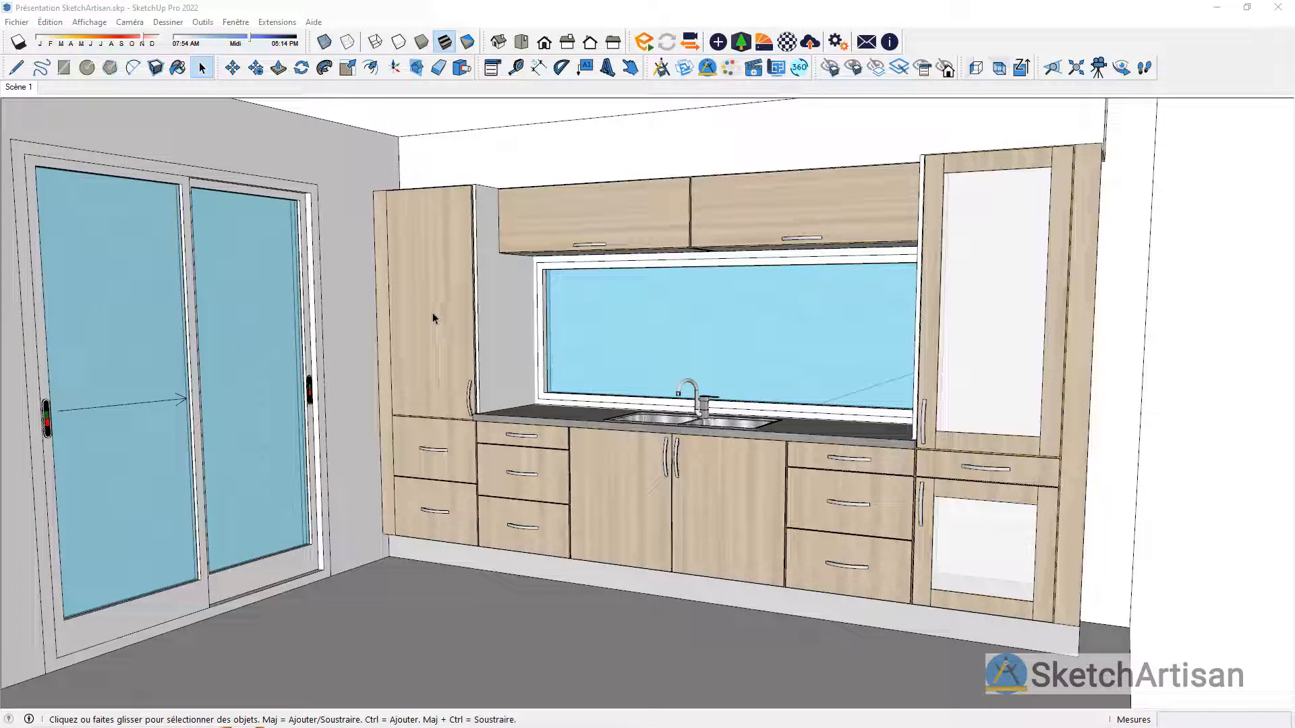
Step: Set the front panel material of all seven kitchen cabinets to H1486 from the EGGER wood reproductions (Reproductions de bois)
left_click(432, 317)
left_click(569, 251, "ctrl")
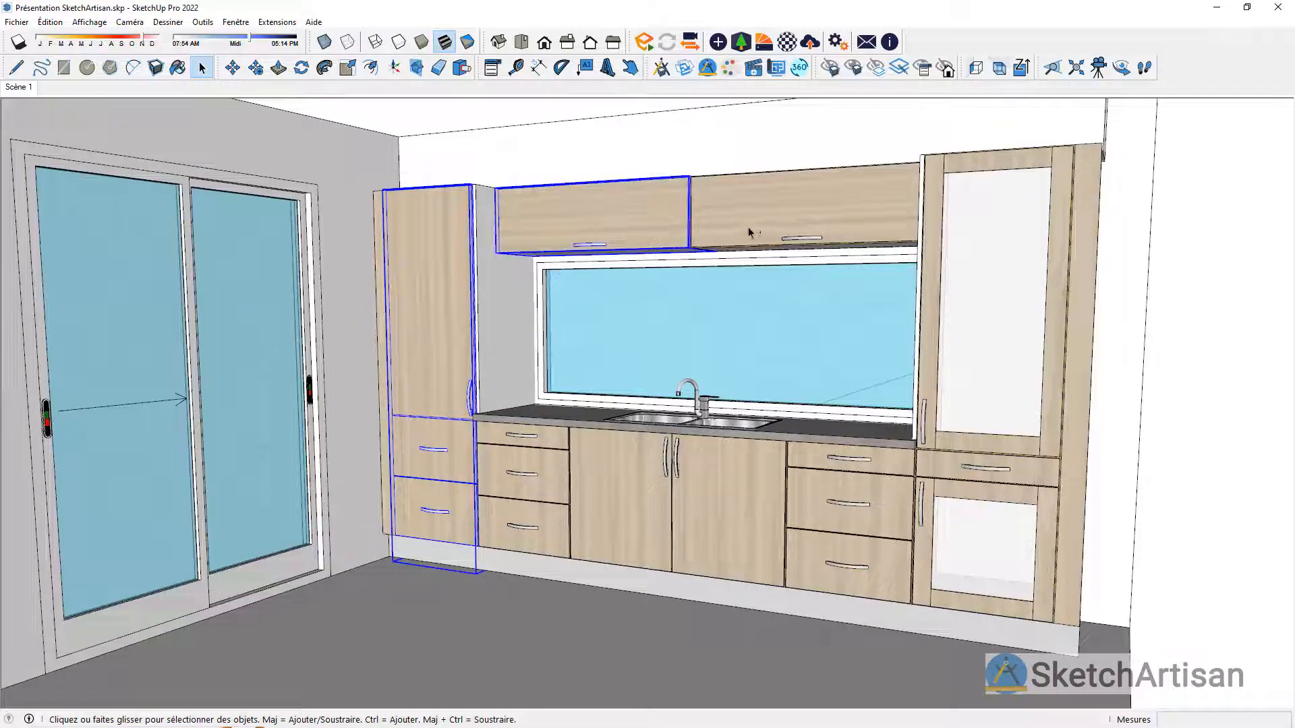
left_click(748, 227, "ctrl")
left_click(969, 213, "ctrl")
left_click(857, 526, "ctrl")
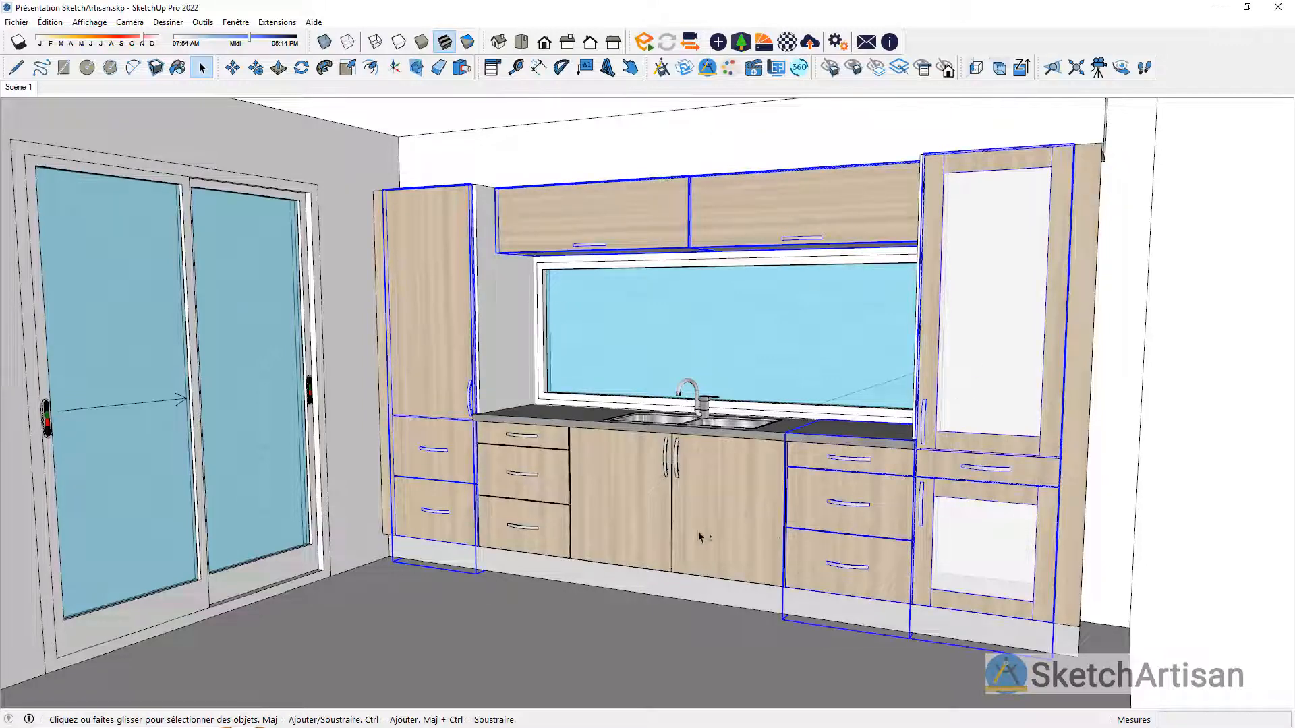
left_click(698, 532, "ctrl")
left_click(530, 509, "ctrl")
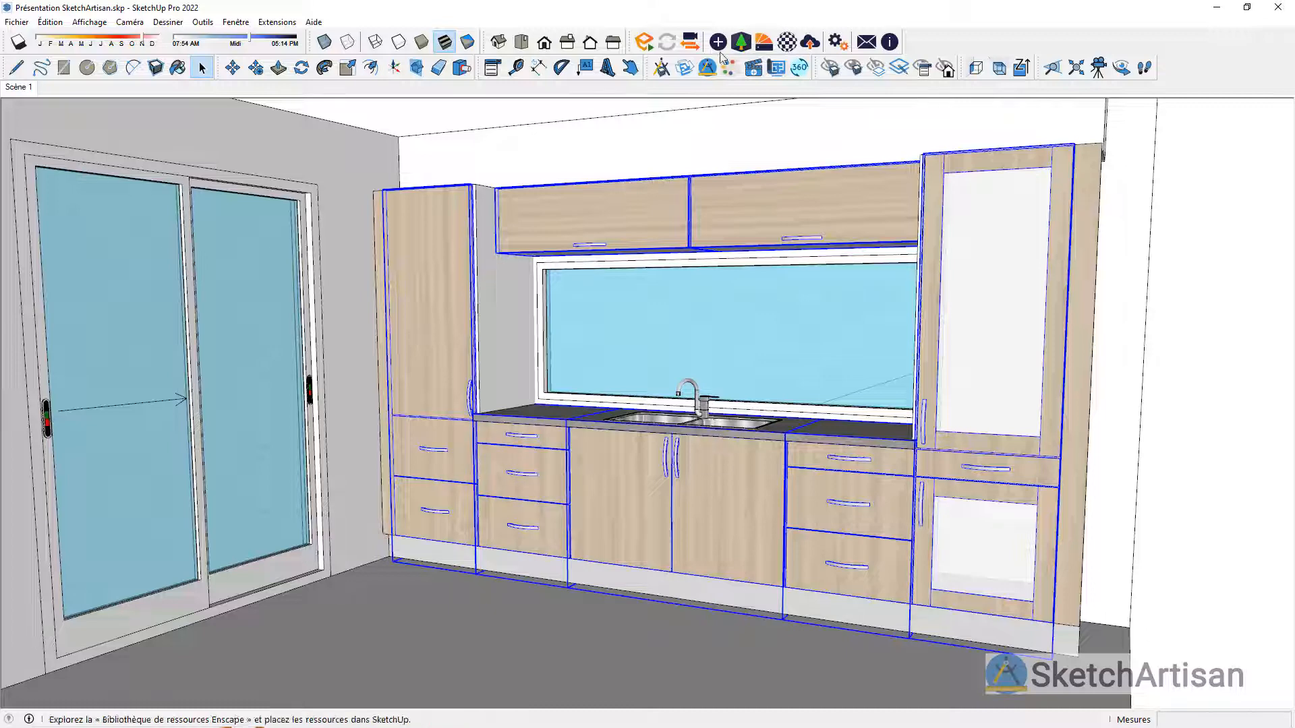
left_click(491, 68)
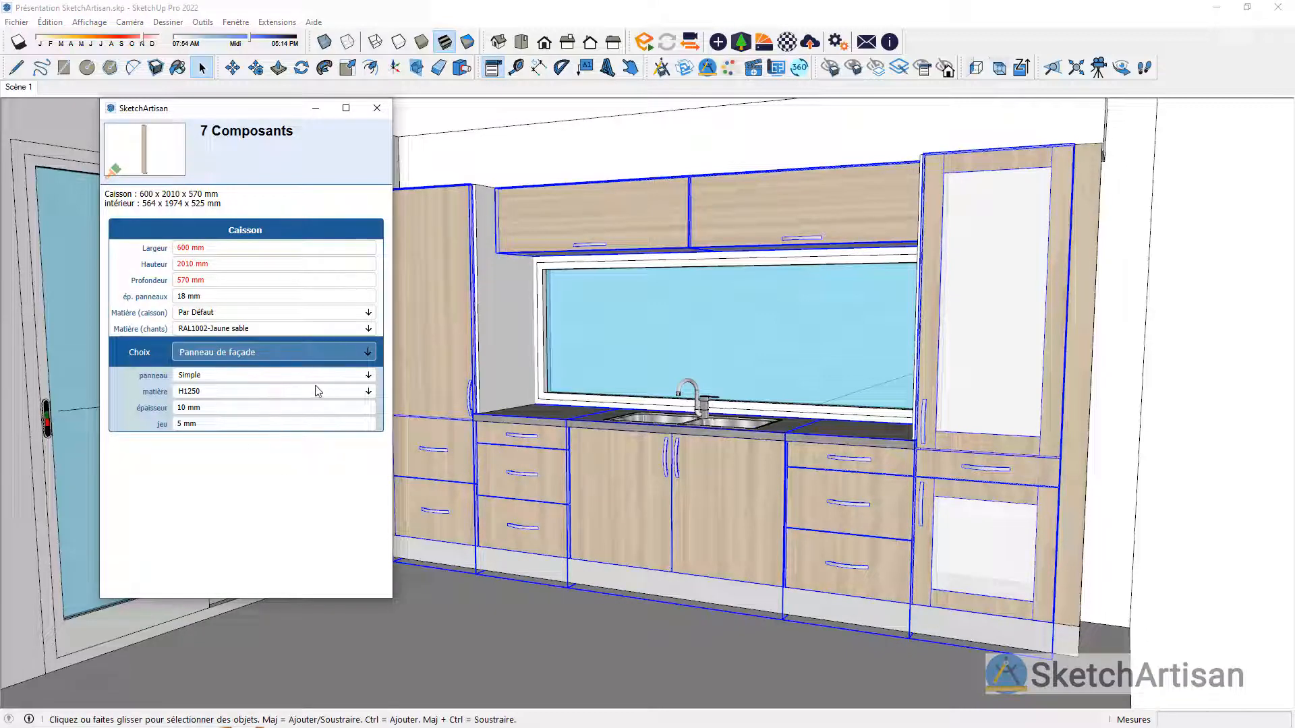
left_click(368, 391)
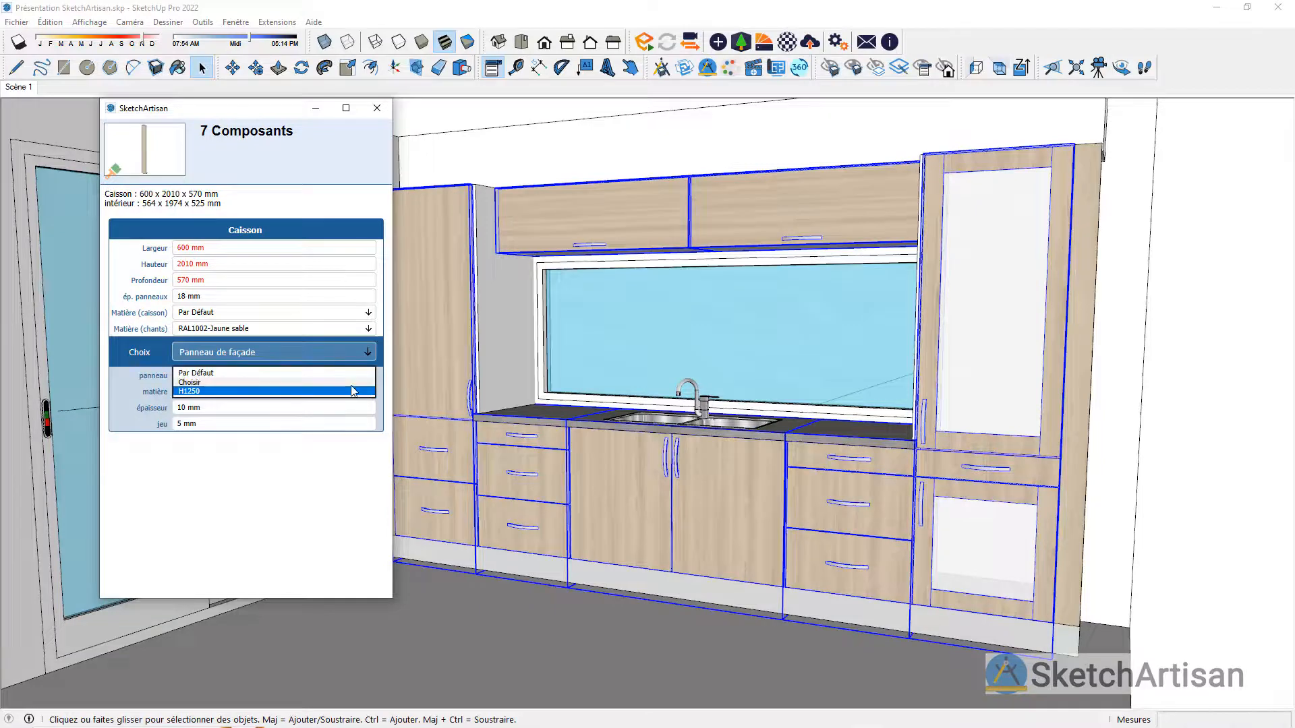
left_click(350, 385)
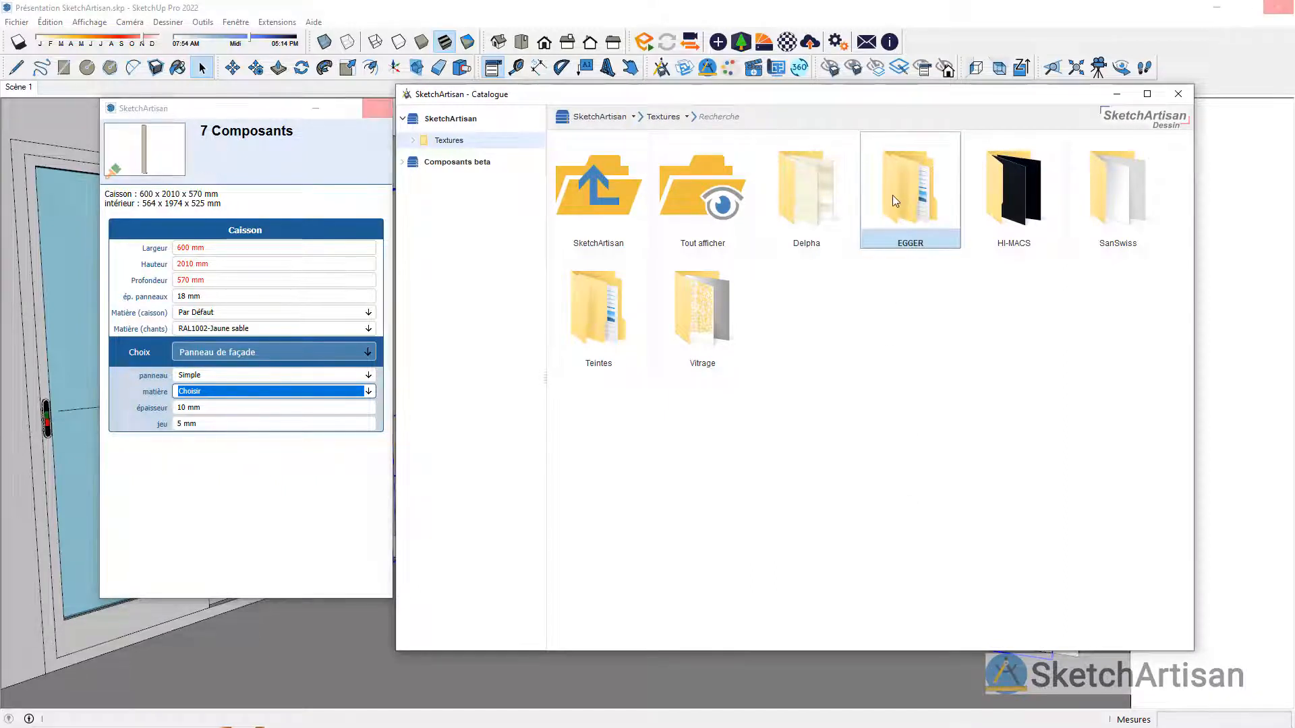
double_click(892, 195)
double_click(904, 216)
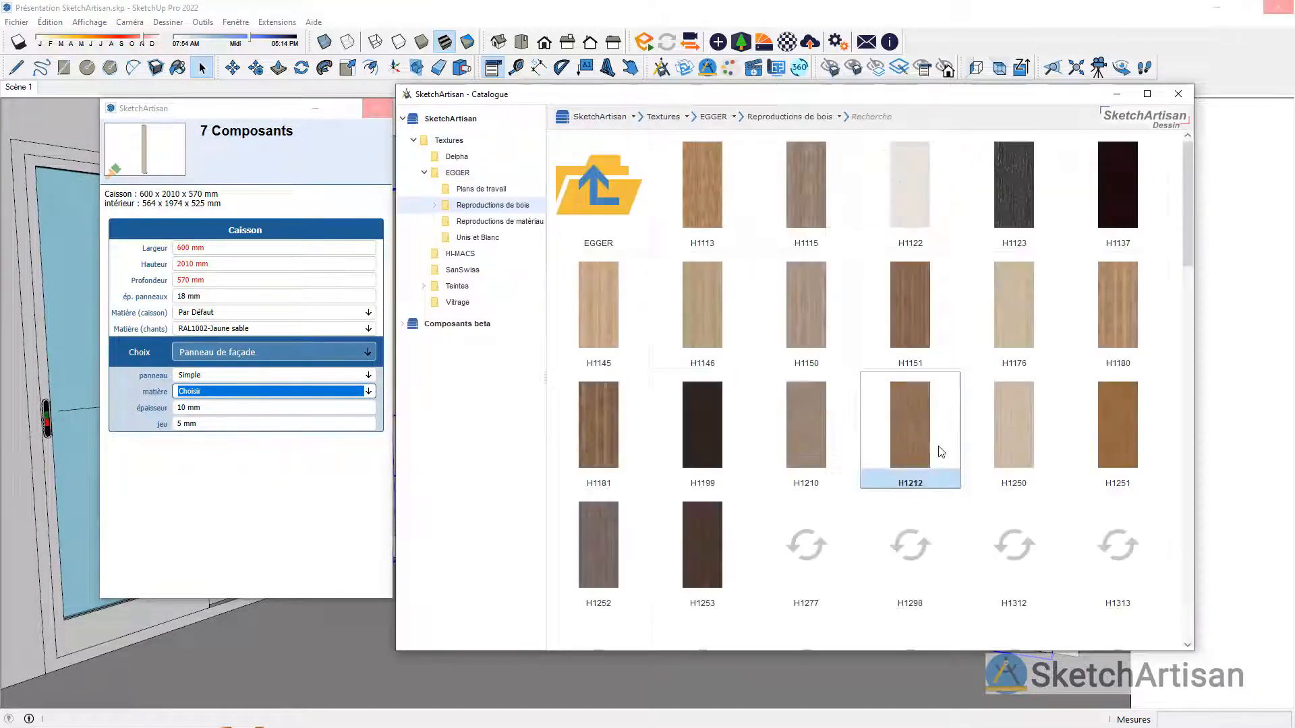
scroll(973, 375, "down", 5)
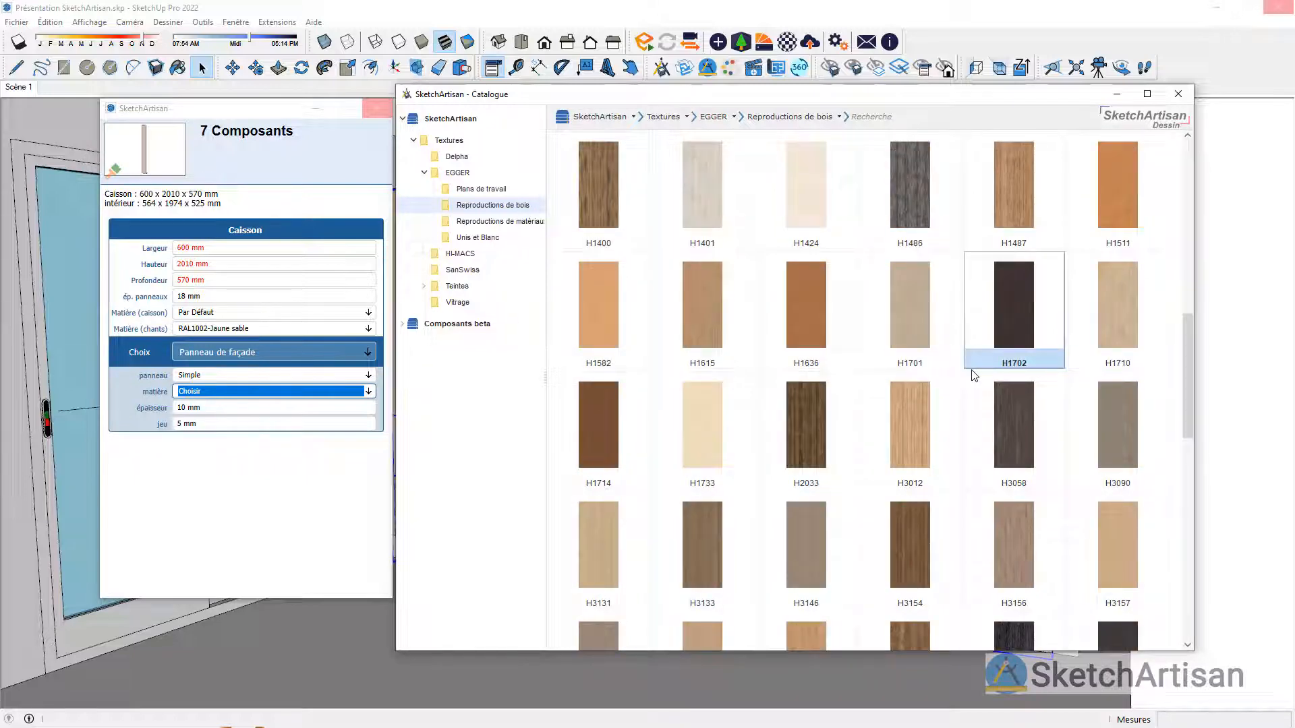
double_click(912, 214)
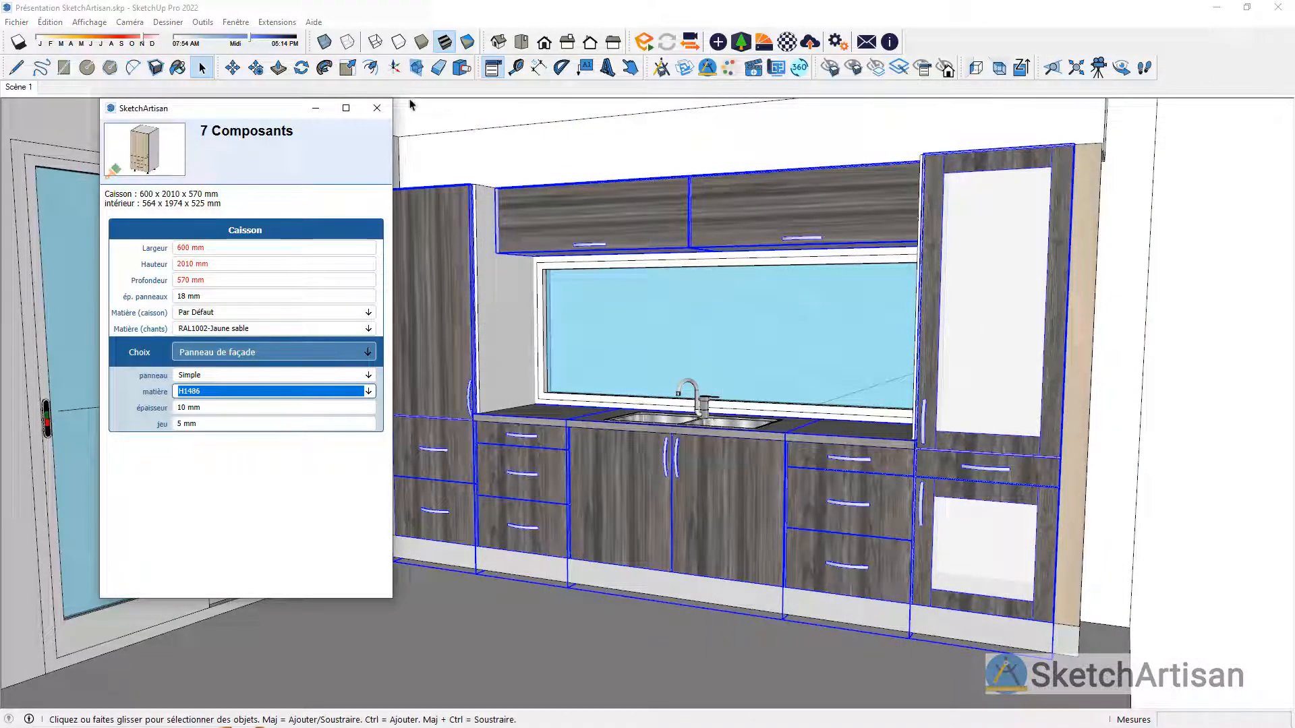
left_click(377, 108)
Step: Change the material of the two filler panels at both ends of the kitchen run to H1486, searching the Textures catalogue
scroll(718, 313, "down", 2)
scroll(739, 304, "up", 1)
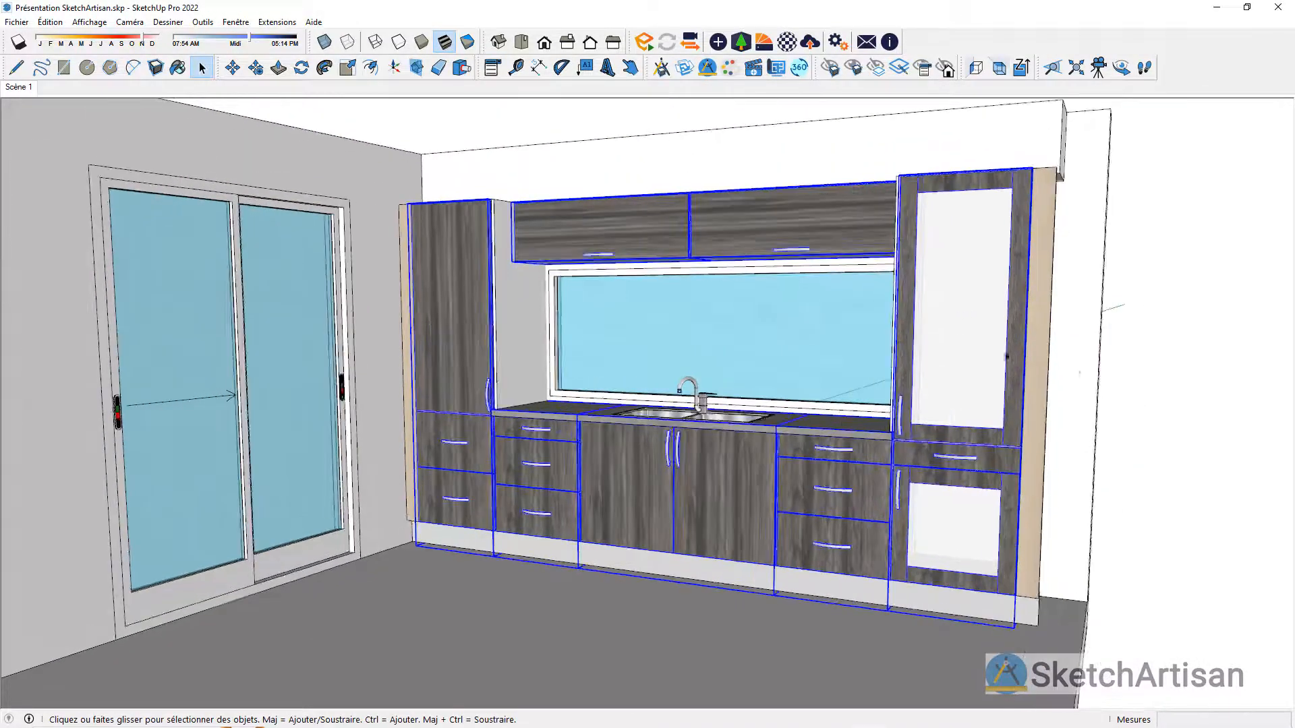
left_click(1183, 373)
left_click(1049, 385)
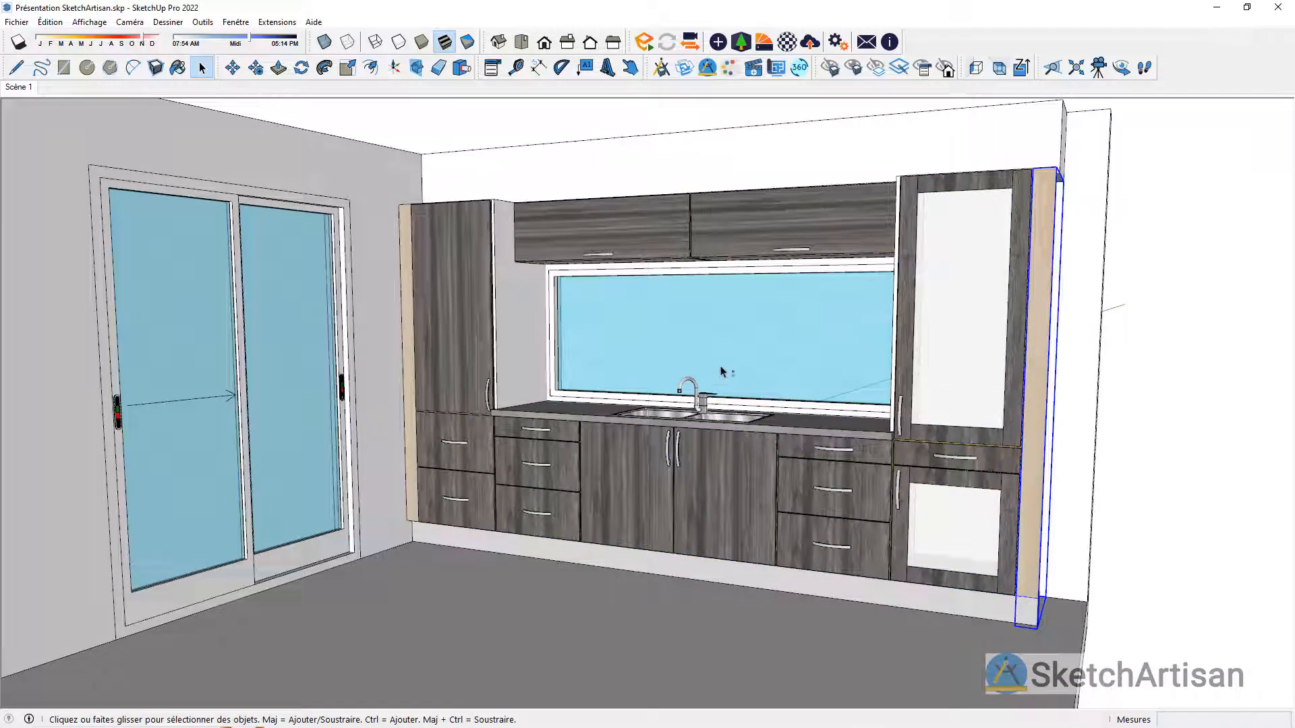
left_click(411, 346, "ctrl")
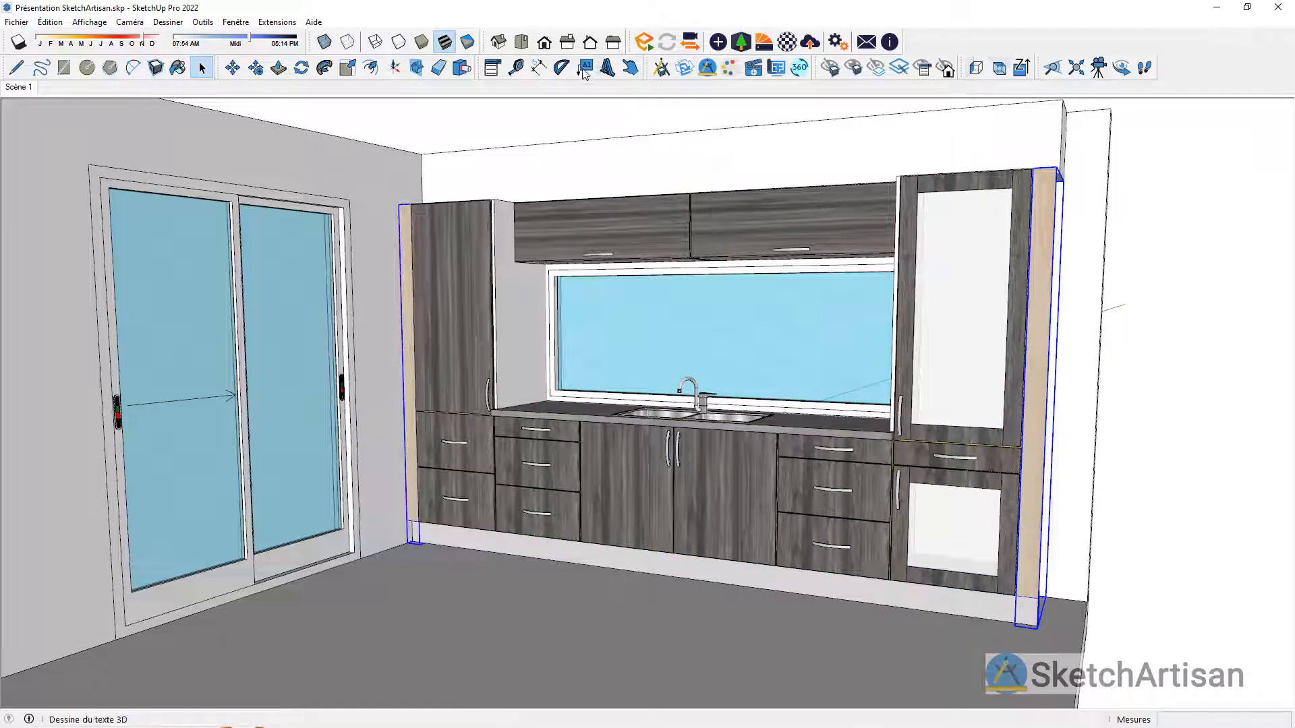
left_click(493, 68)
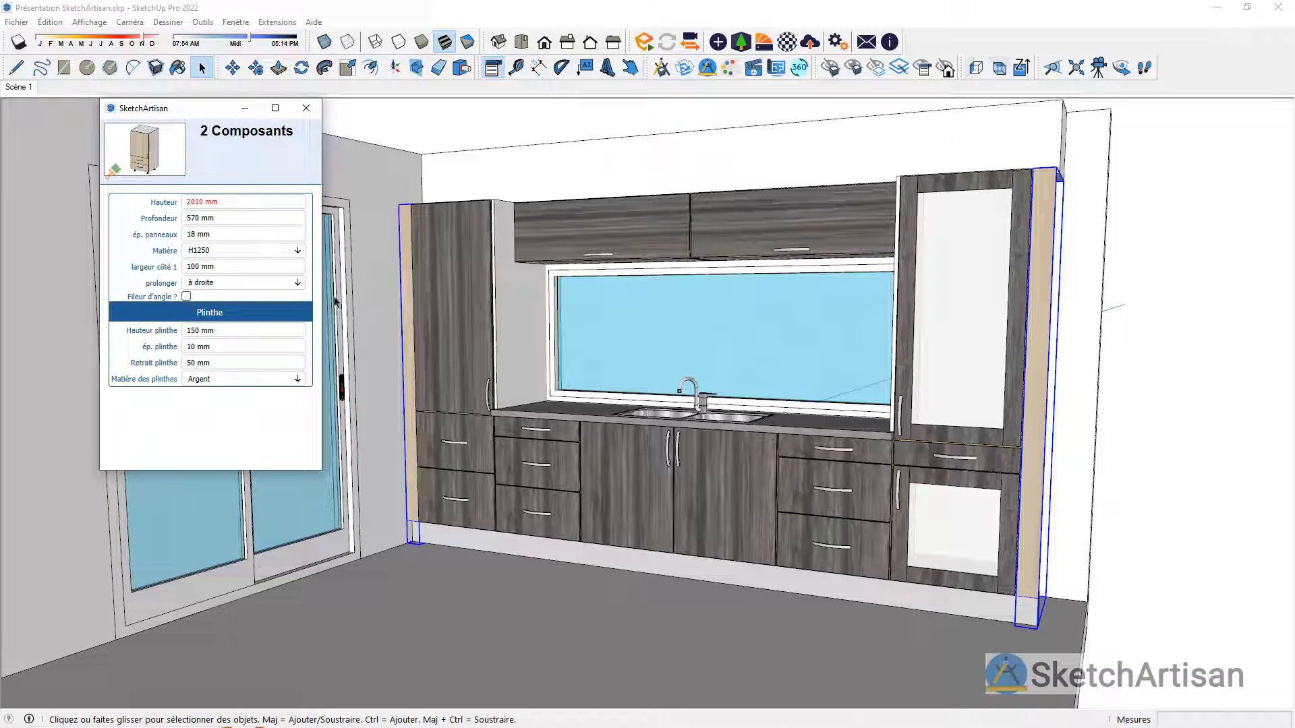
left_click(290, 251)
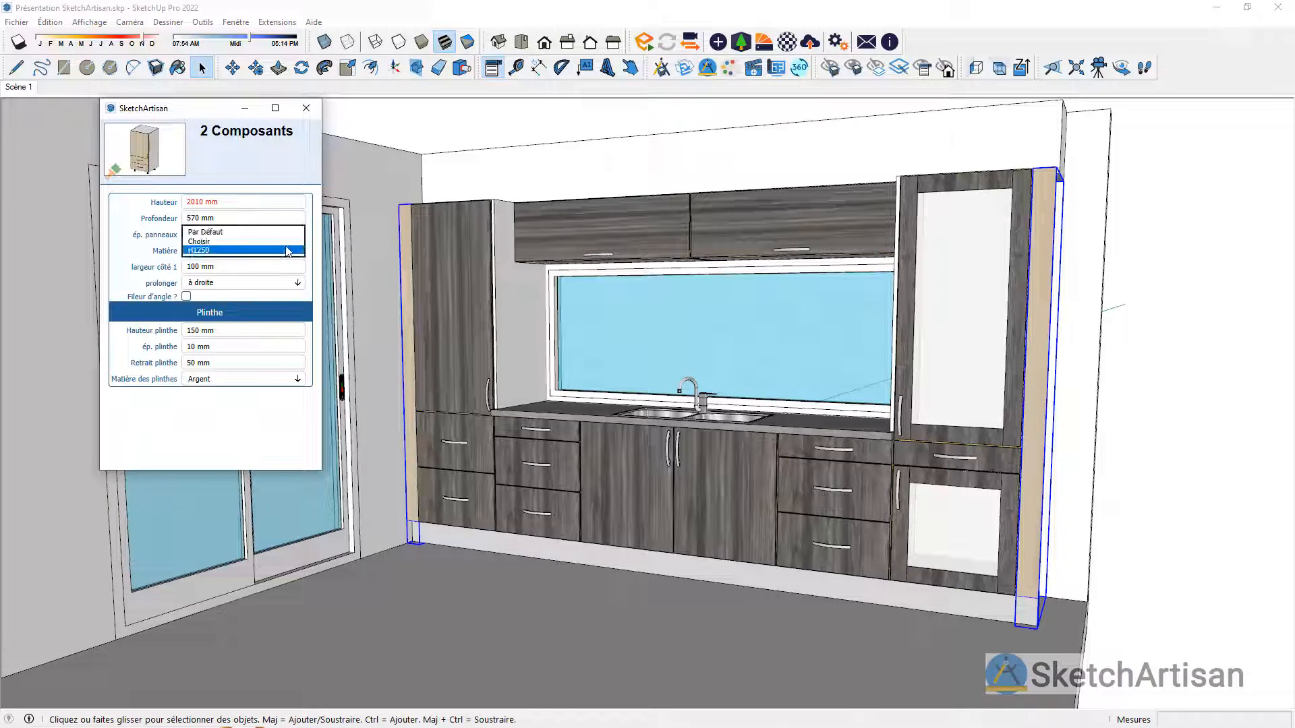
left_click(288, 239)
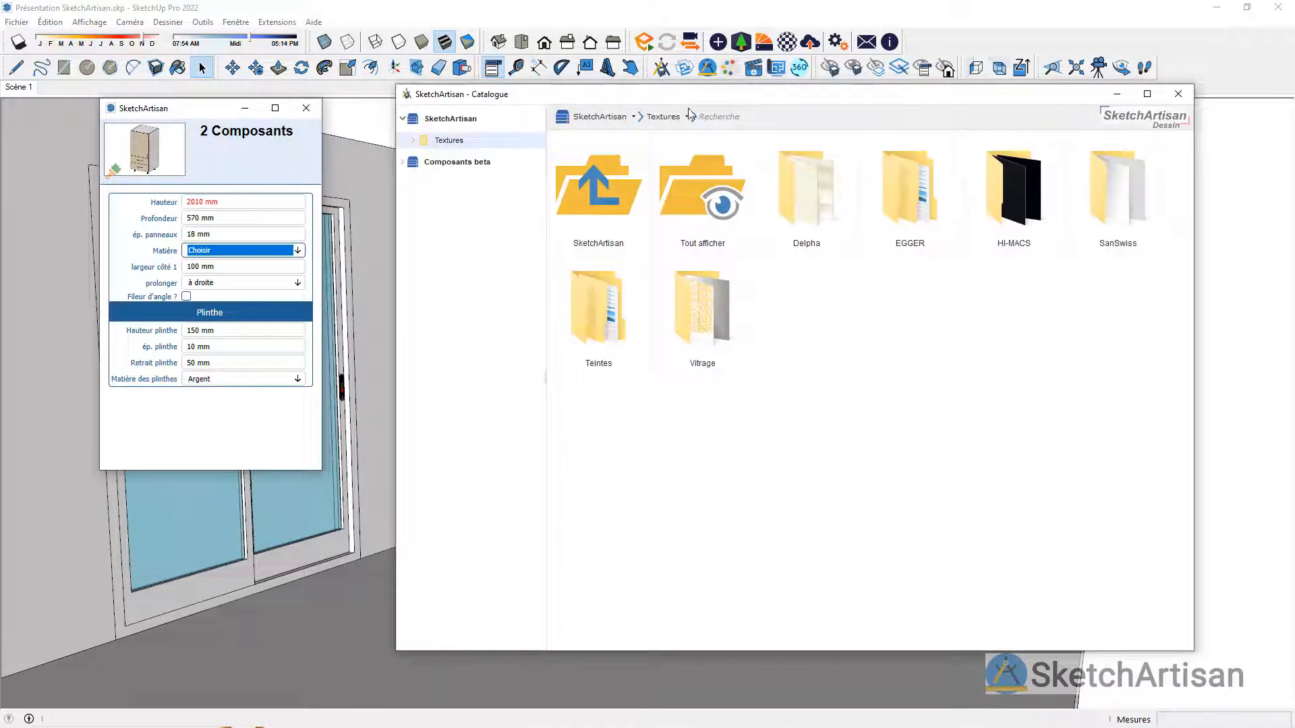
type("h1486")
key("Return")
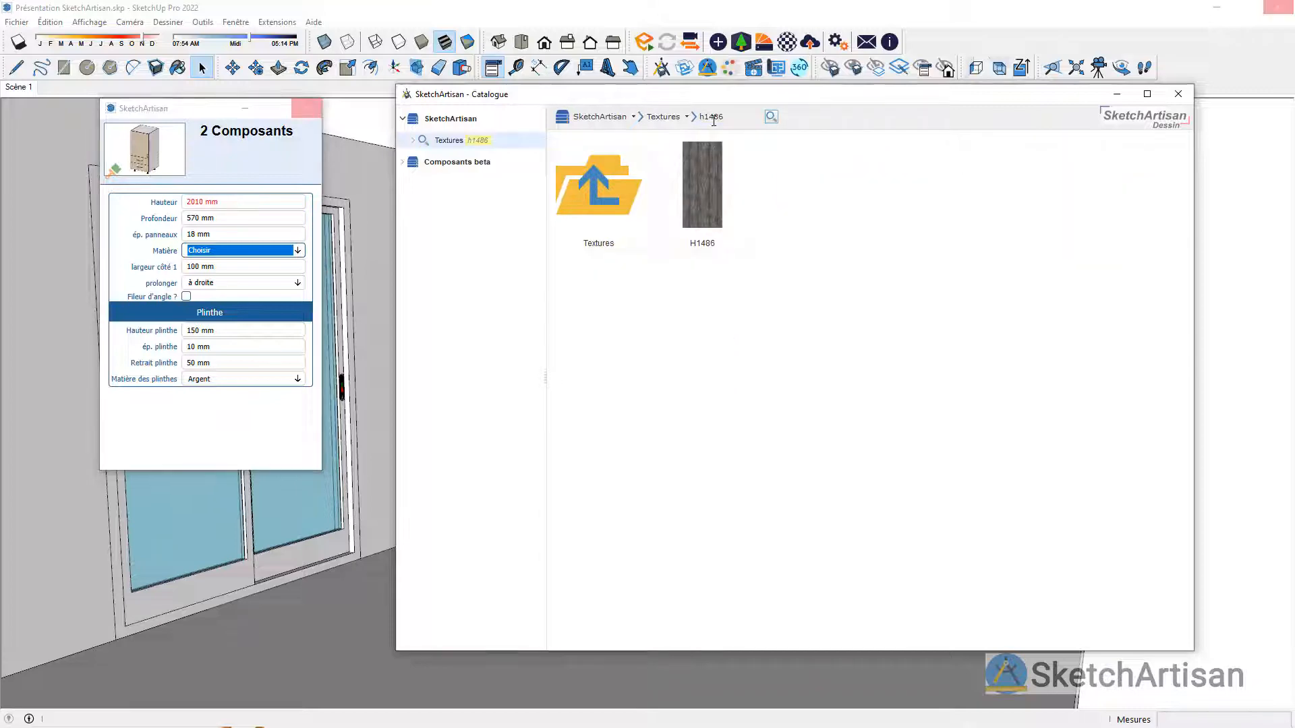
left_click(683, 205)
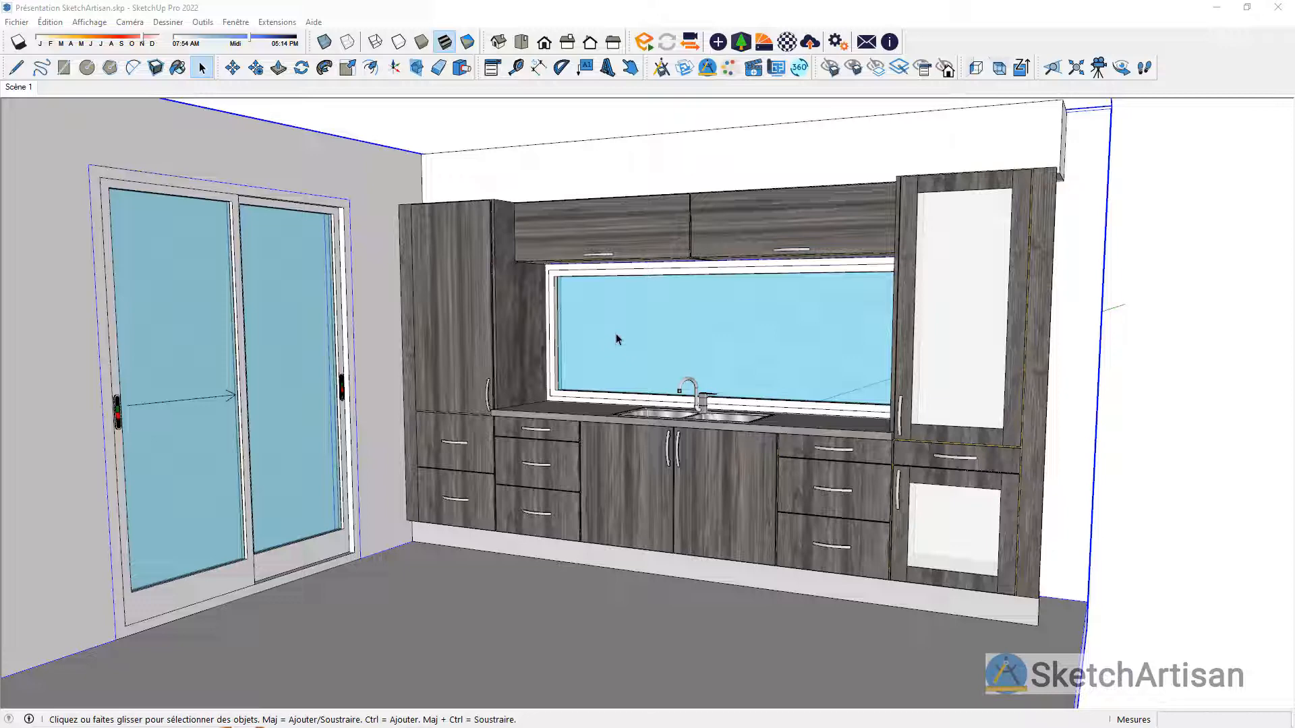
Step: Generate a SketchArtisan exploded view (Vue éclatée) of the glazed tall column at the right end and orbit around its parts
left_click(906, 326)
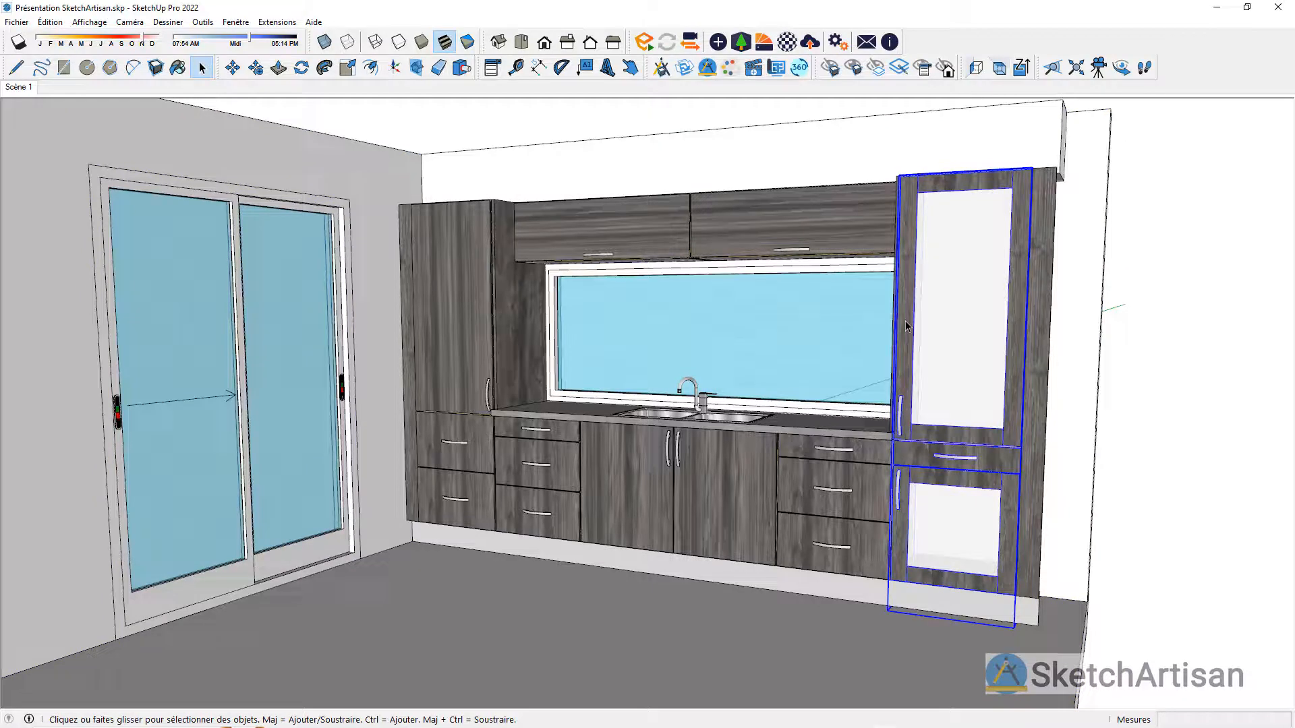
right_click(959, 465)
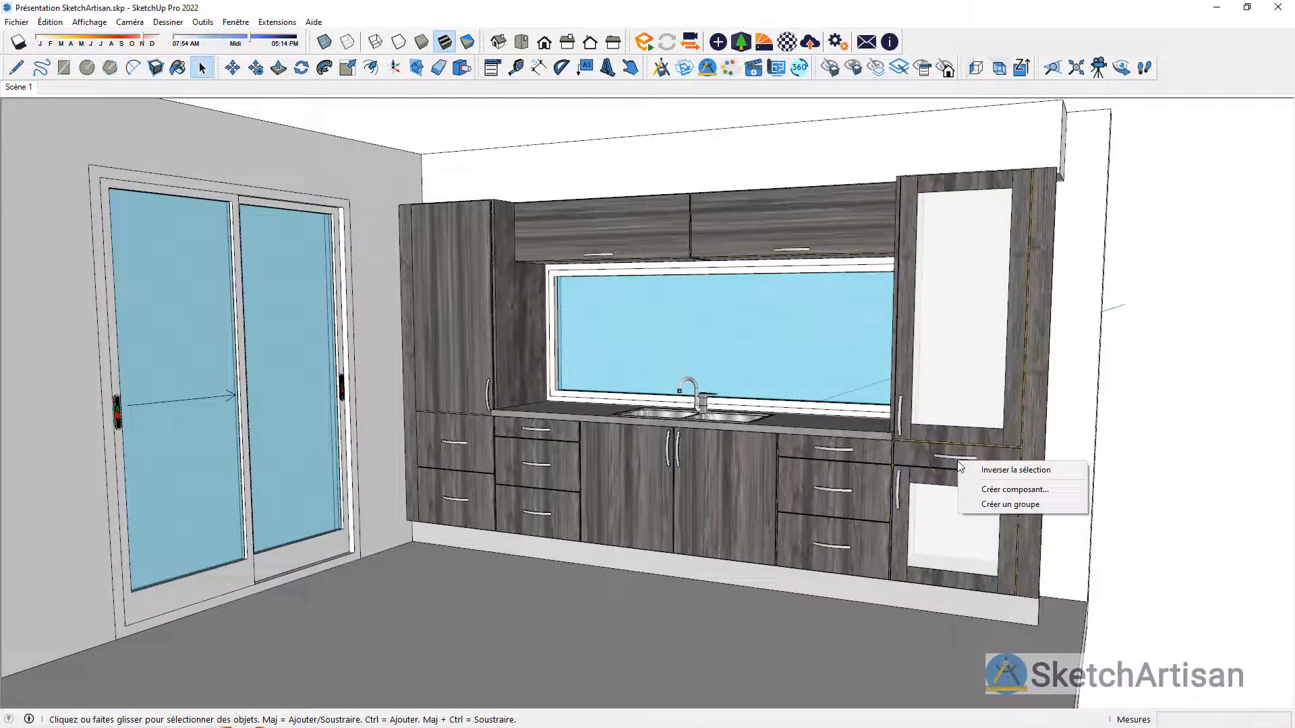
right_click(916, 446)
left_click(965, 401)
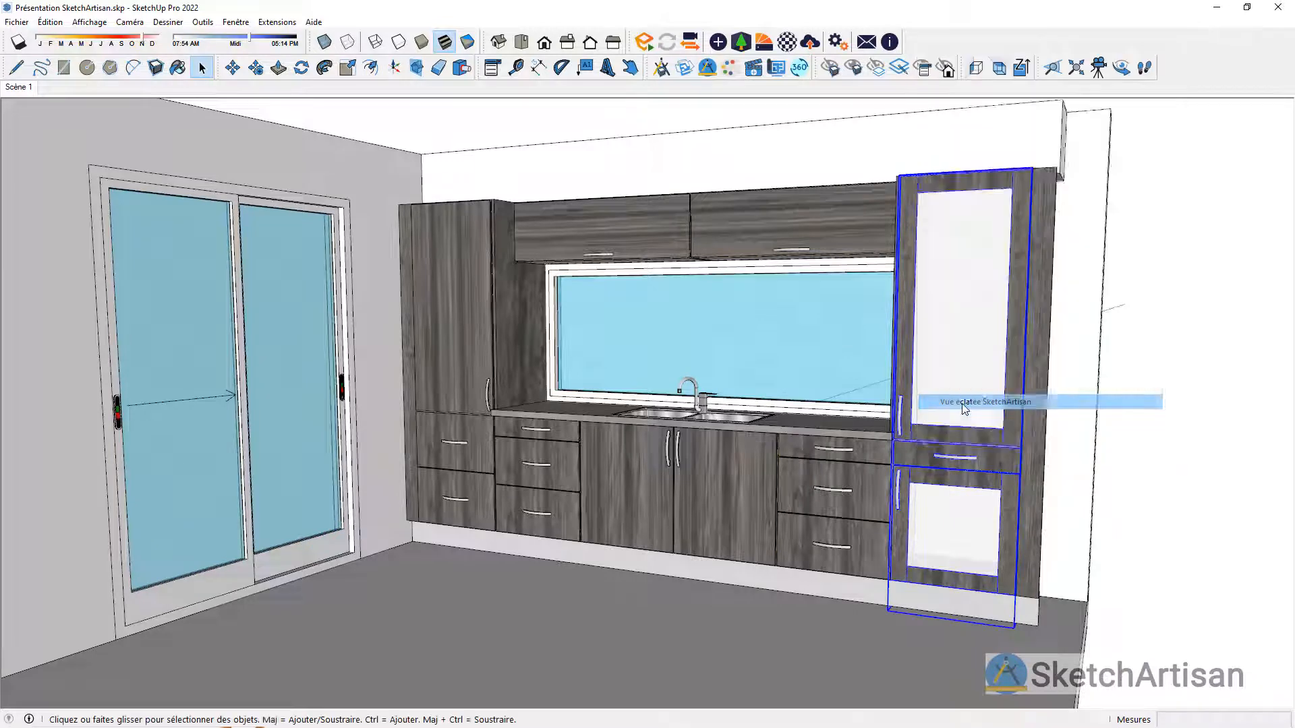
middle_click_drag(919, 448, 756, 530)
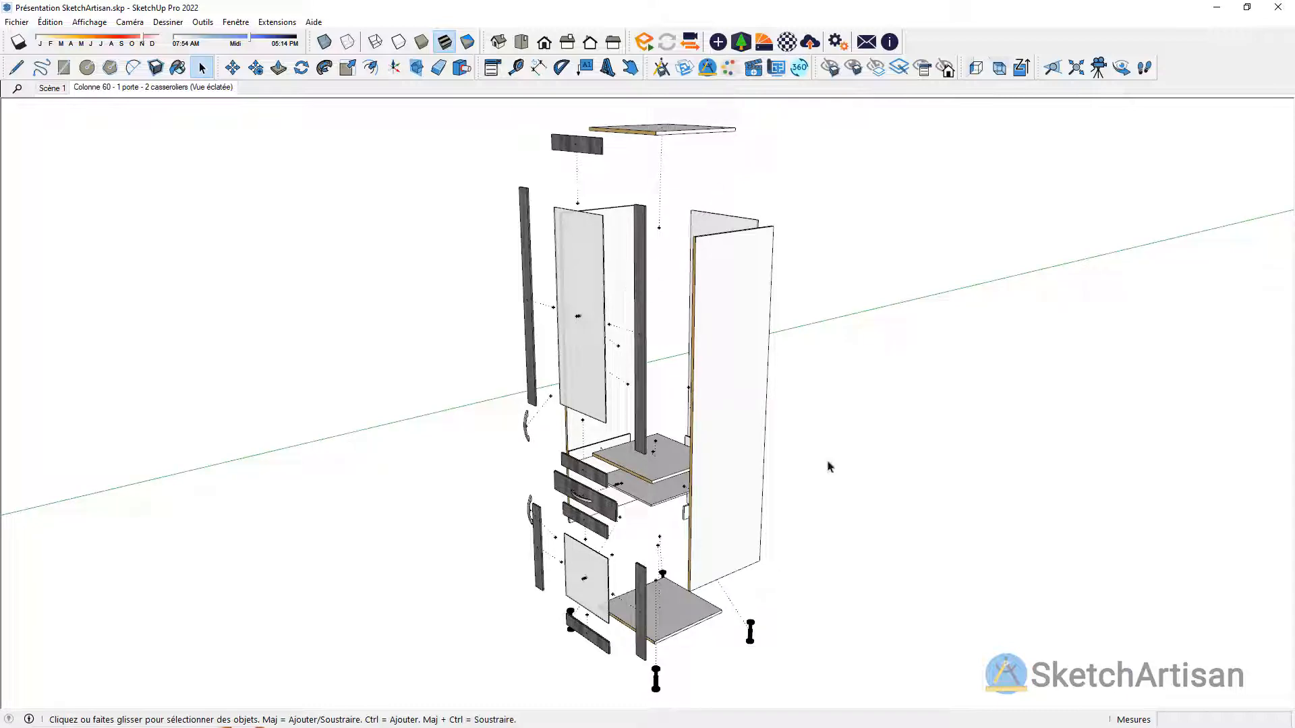
Step: Return to Scène 1 and generate a SketchArtisan exploded view of the left lift-up wall cabinet above the window
left_click(51, 87)
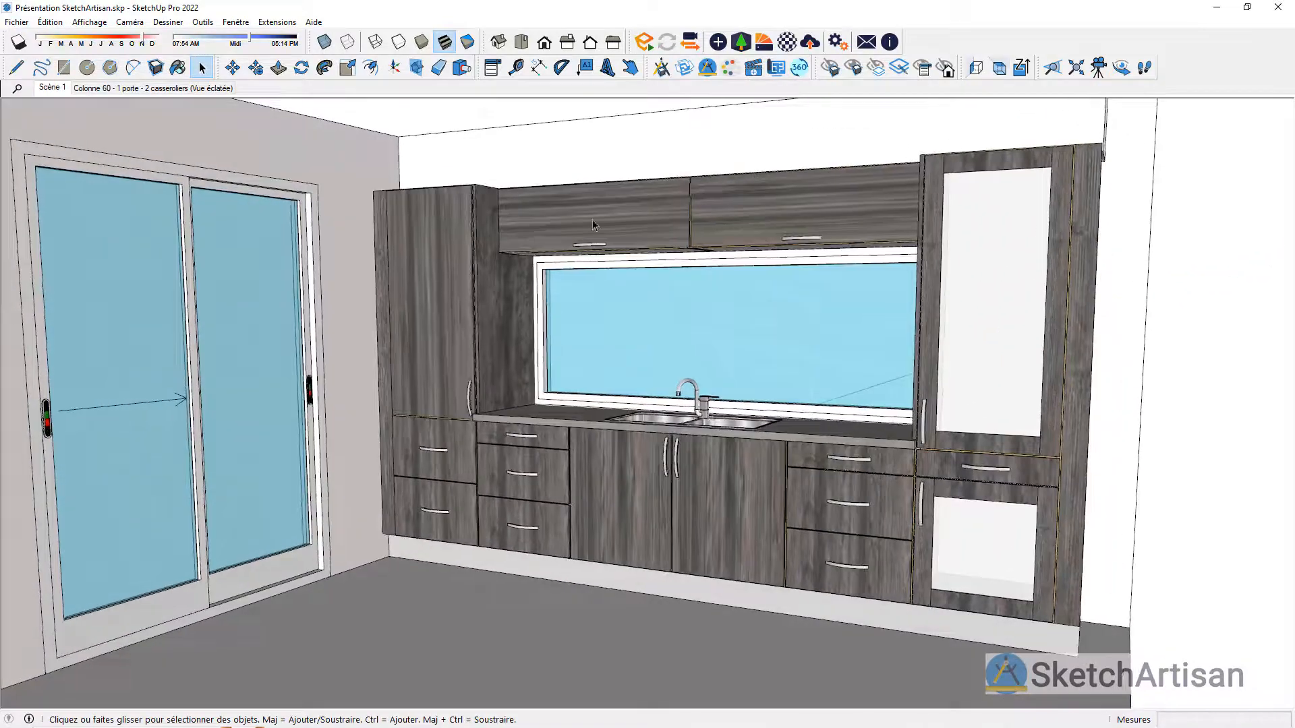
left_click(592, 220)
right_click(595, 225)
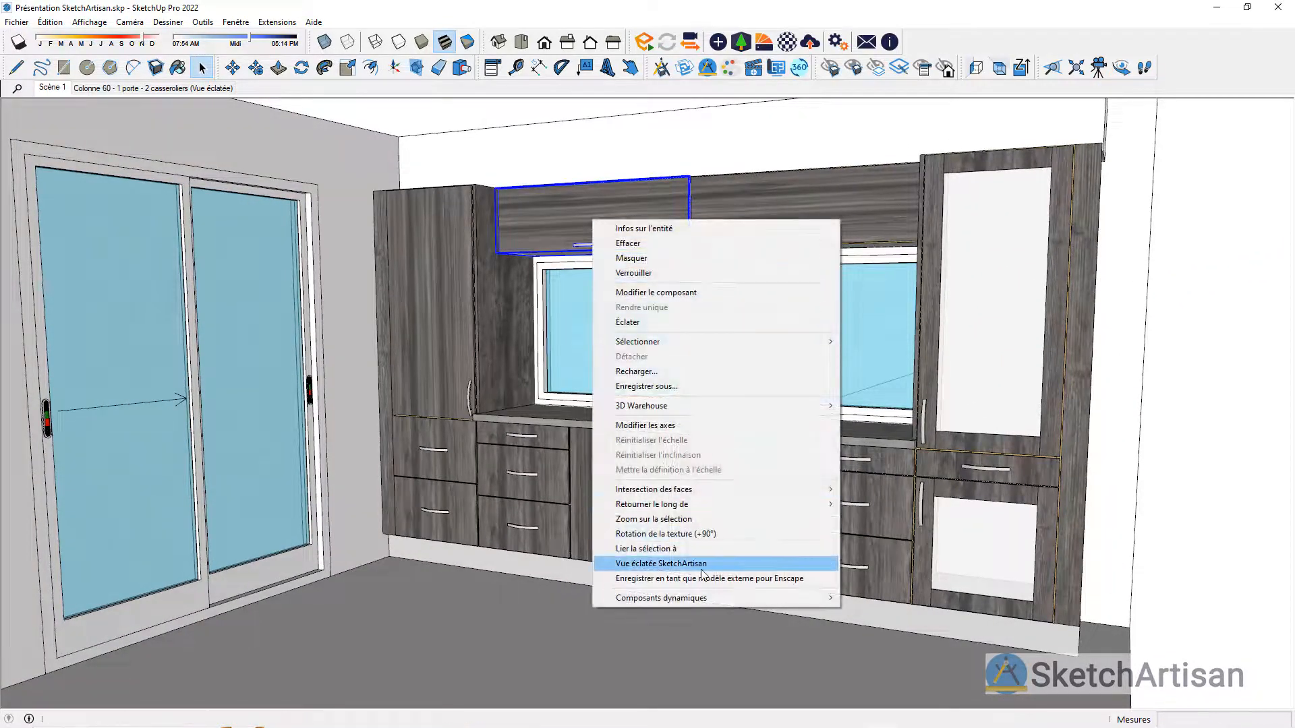
left_click(658, 564)
scroll(911, 438, "down", 5)
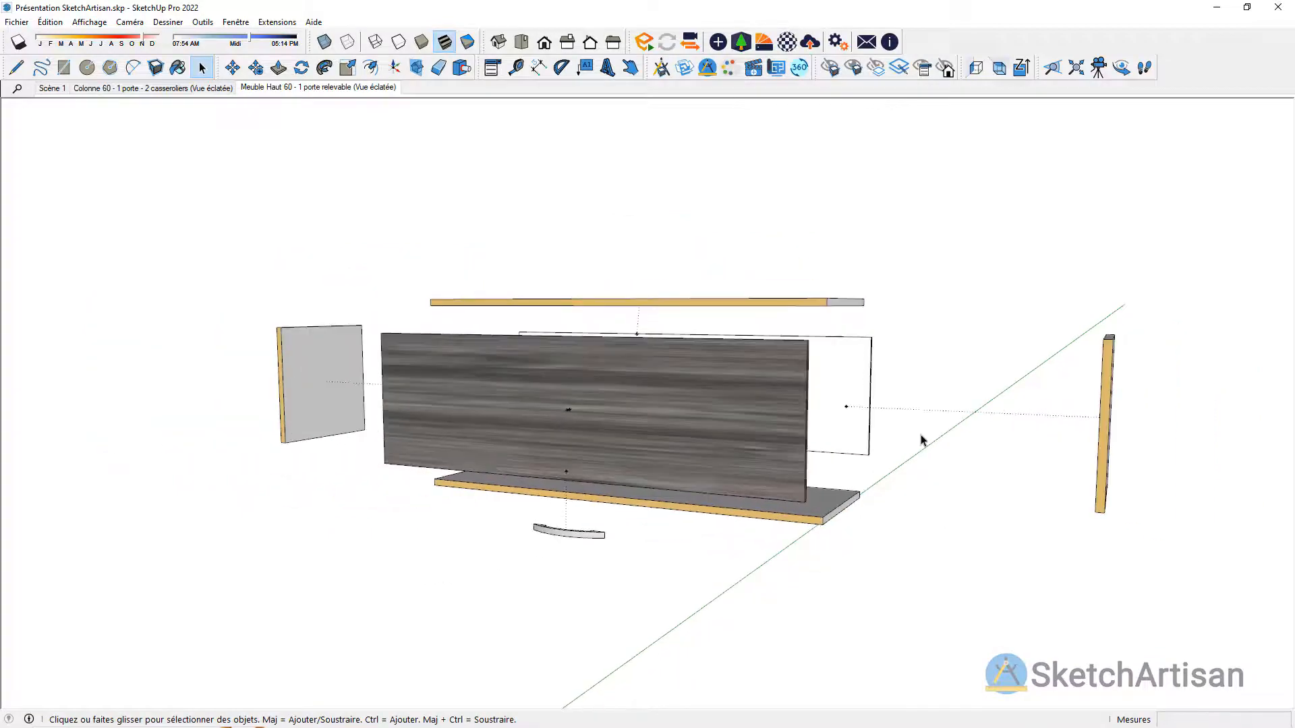
middle_click_drag(919, 439, 855, 422)
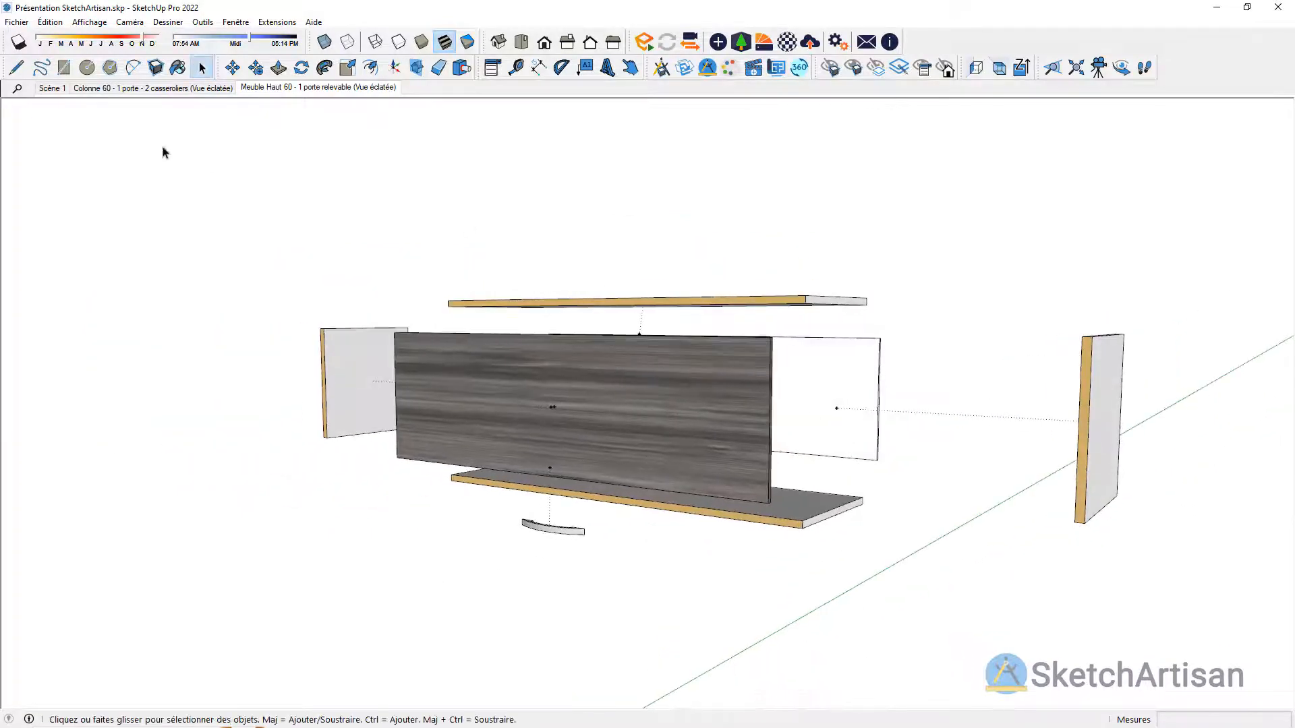
Step: Go back to Scène 1 and rename that scene as Implantation
left_click(50, 88)
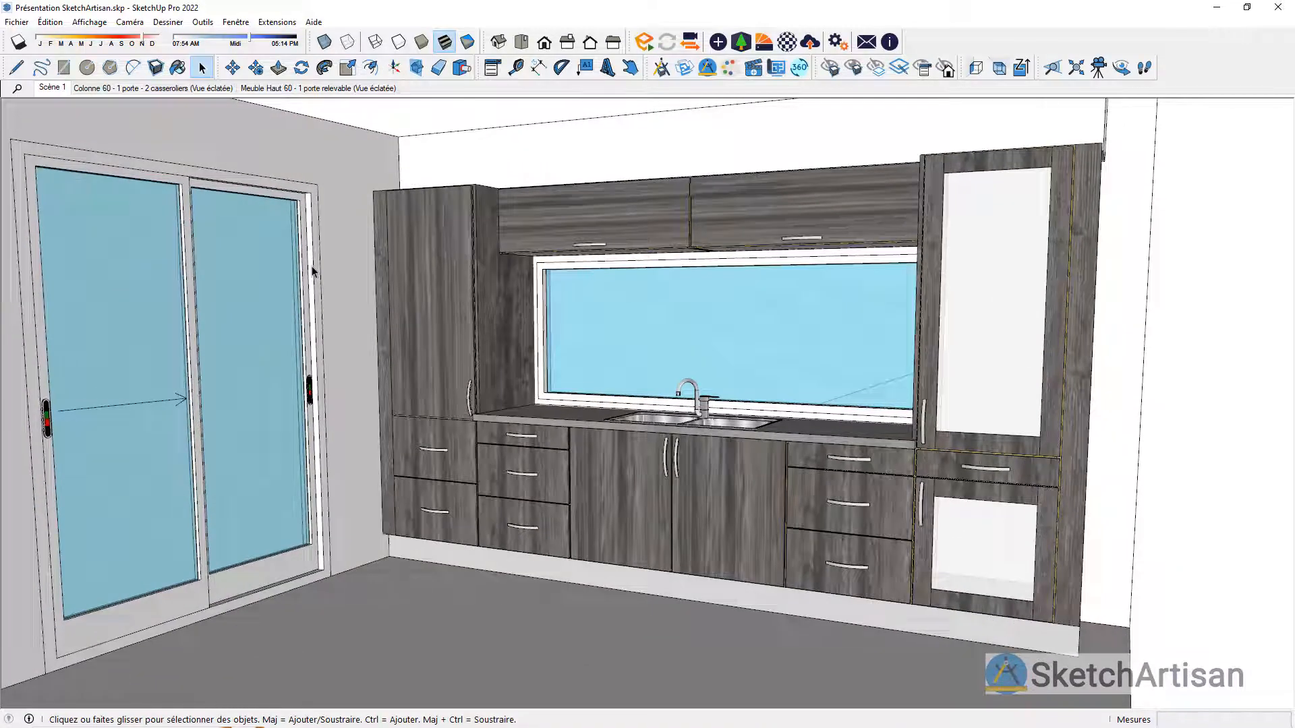
right_click(52, 86)
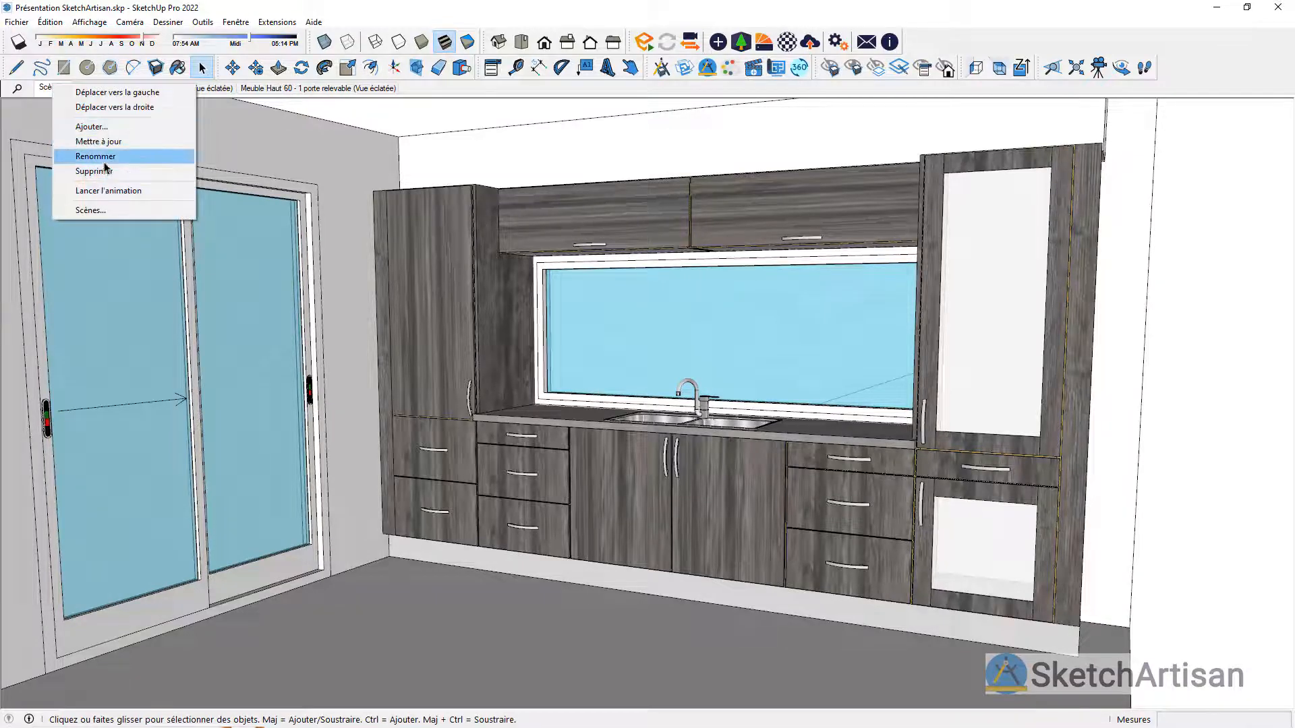
left_click(94, 156)
type("Impla")
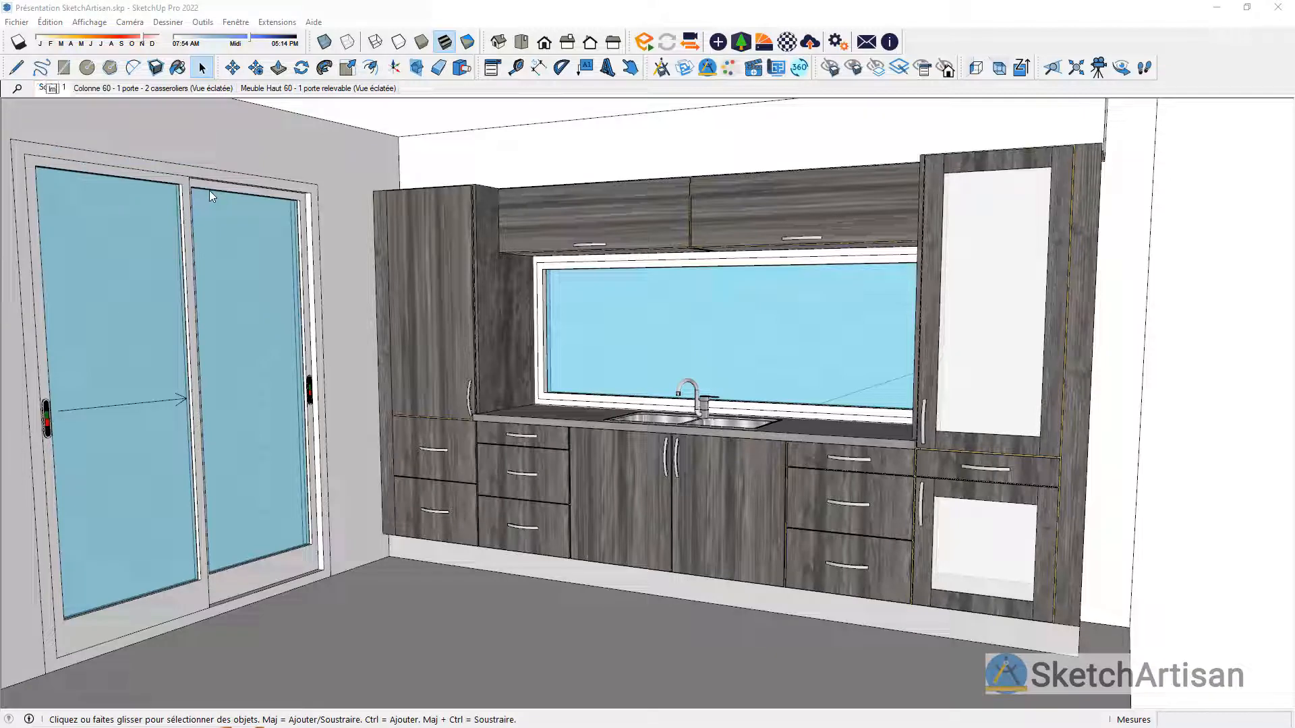
type("ntation")
key("Return")
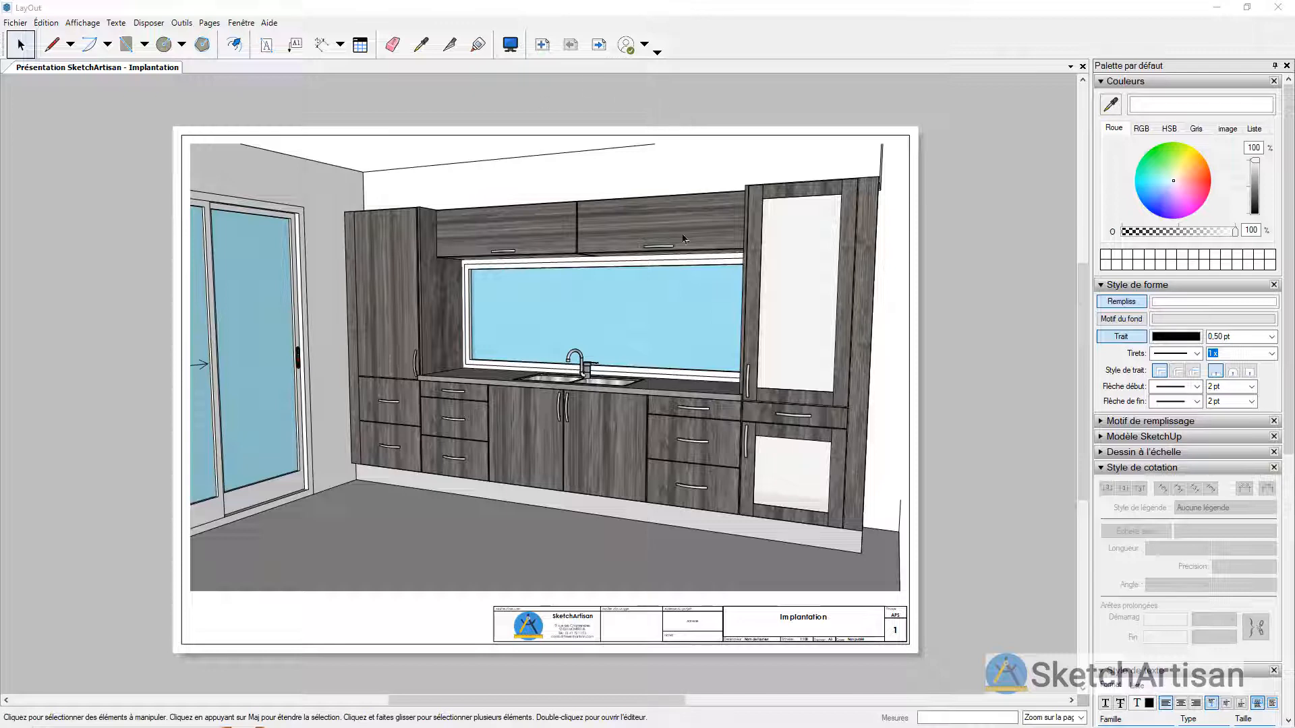
Step: Switch to LayOut and review the parts lists and exploded-view pages of the column and wall cabinet, returning to the Implantation page
left_click(605, 47)
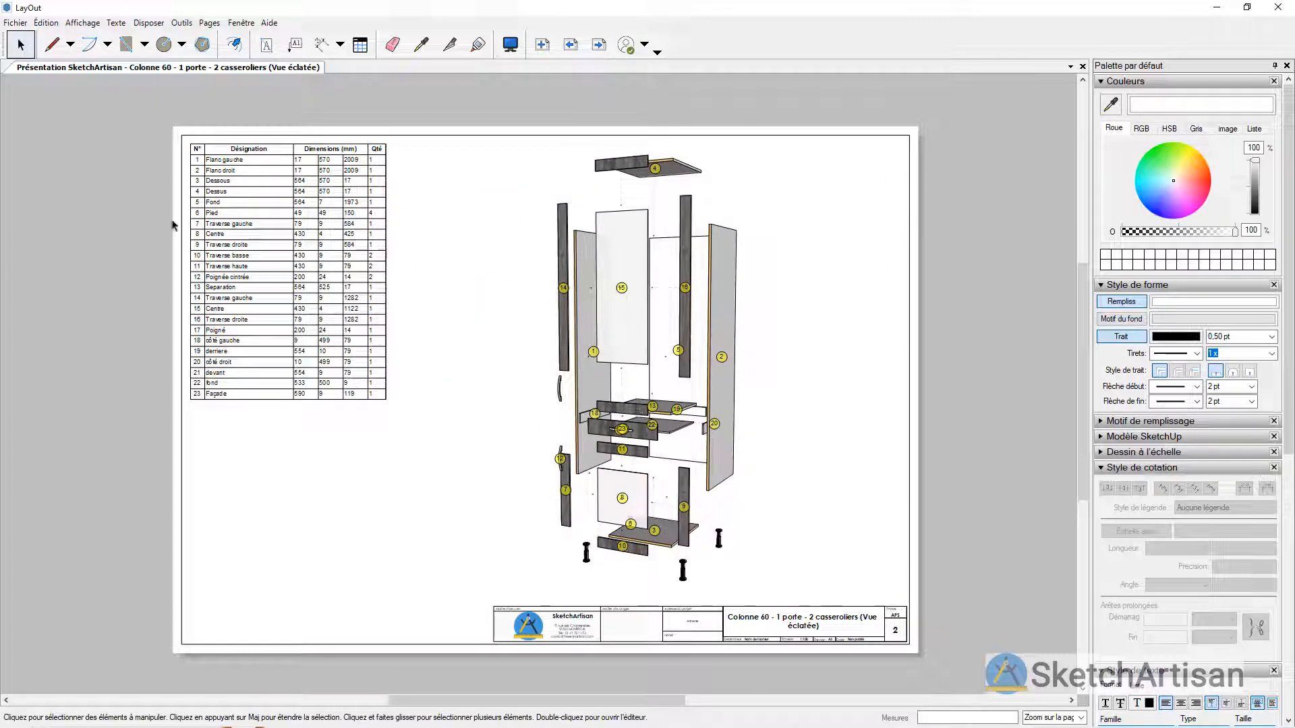
scroll(171, 182, "up", 4)
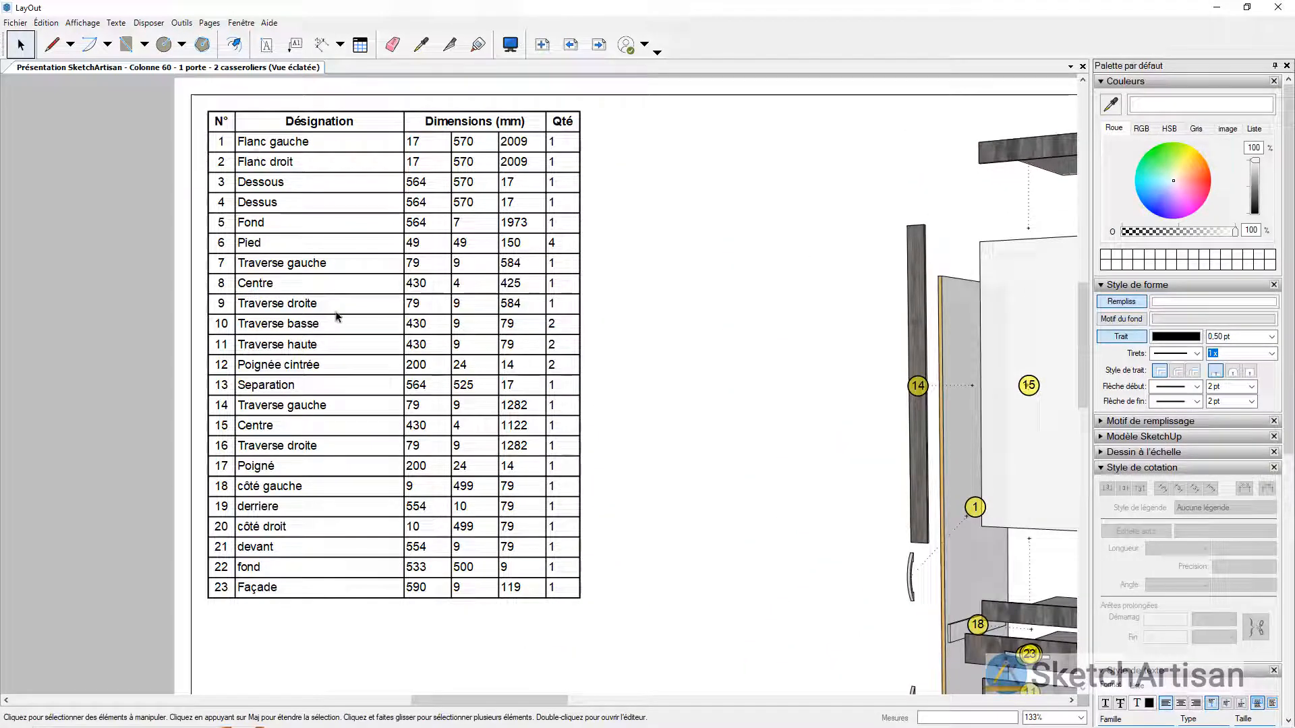
scroll(361, 305, "down", 3)
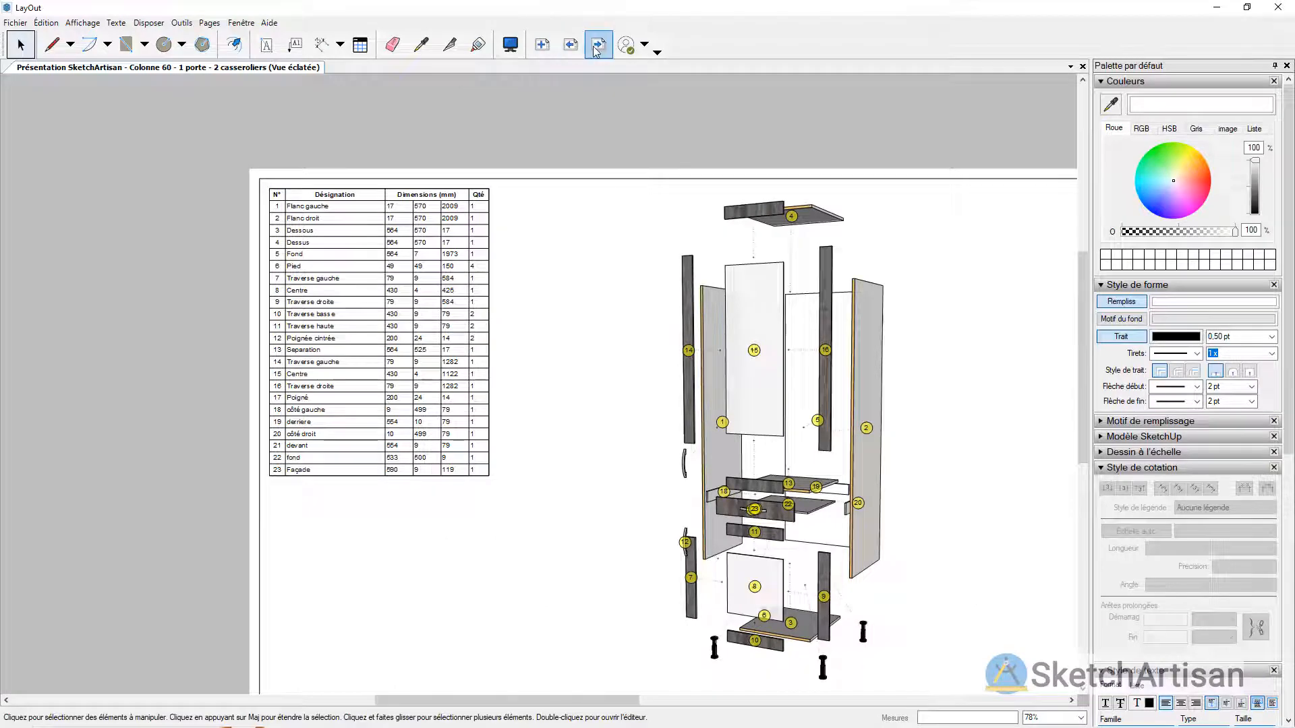
left_click(597, 47)
scroll(279, 159, "down", 2)
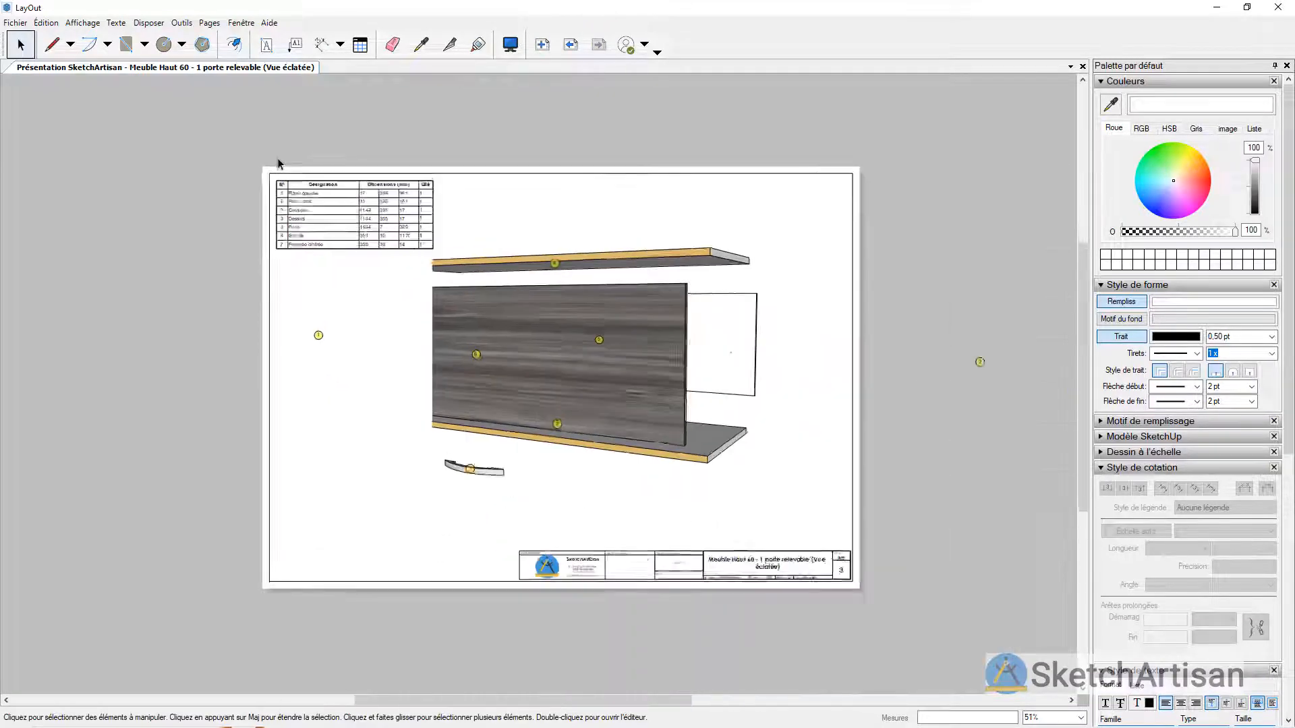
scroll(277, 158, "up", 1)
left_click(570, 46)
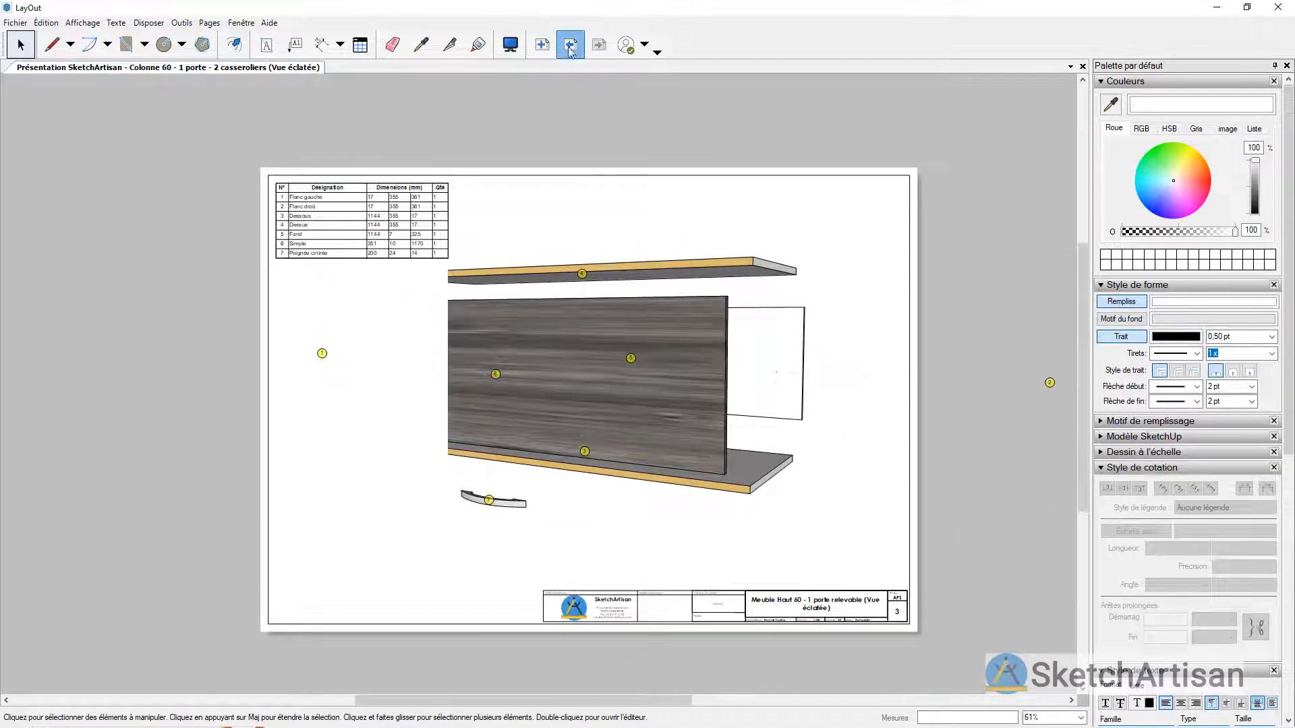
left_click(570, 46)
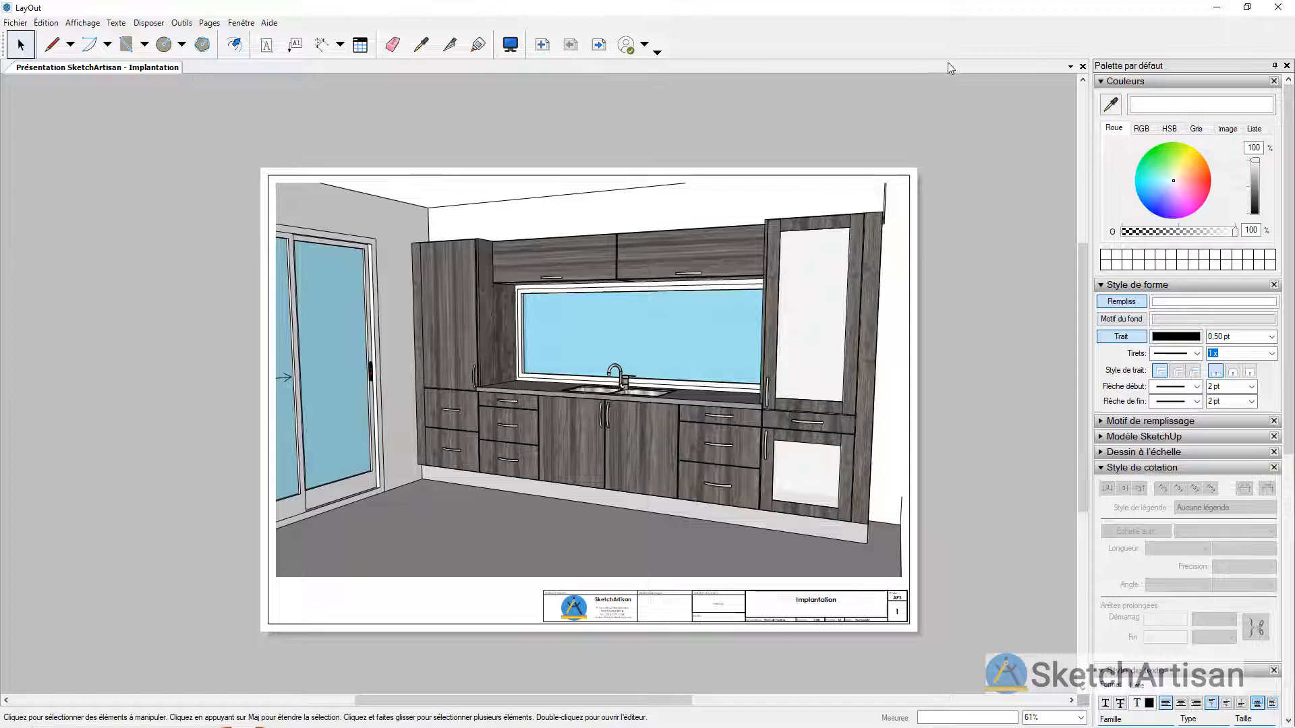
Step: Switch from LayOut to SketchUp, open the SketchArtisan quantity report and display the Meuble Bas 60 - 1 tiroir - 2 casseroliers parts list
left_click(1217, 7)
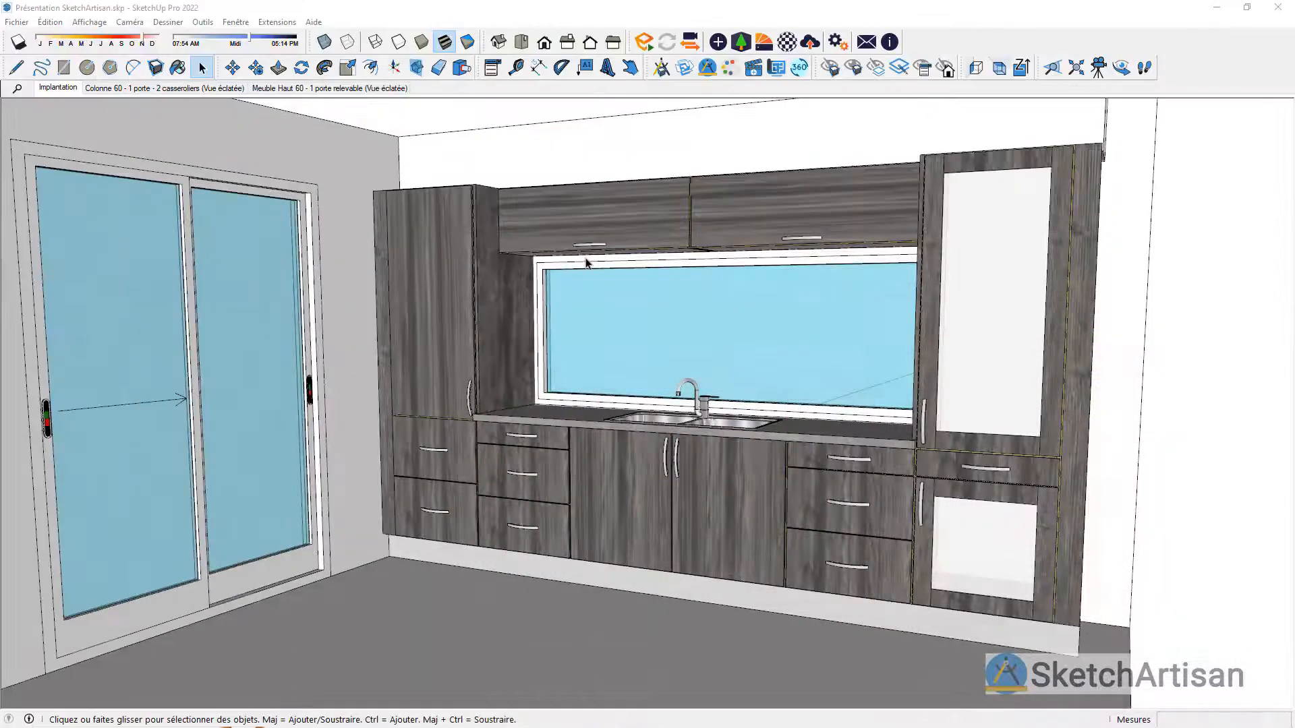
left_click(707, 68)
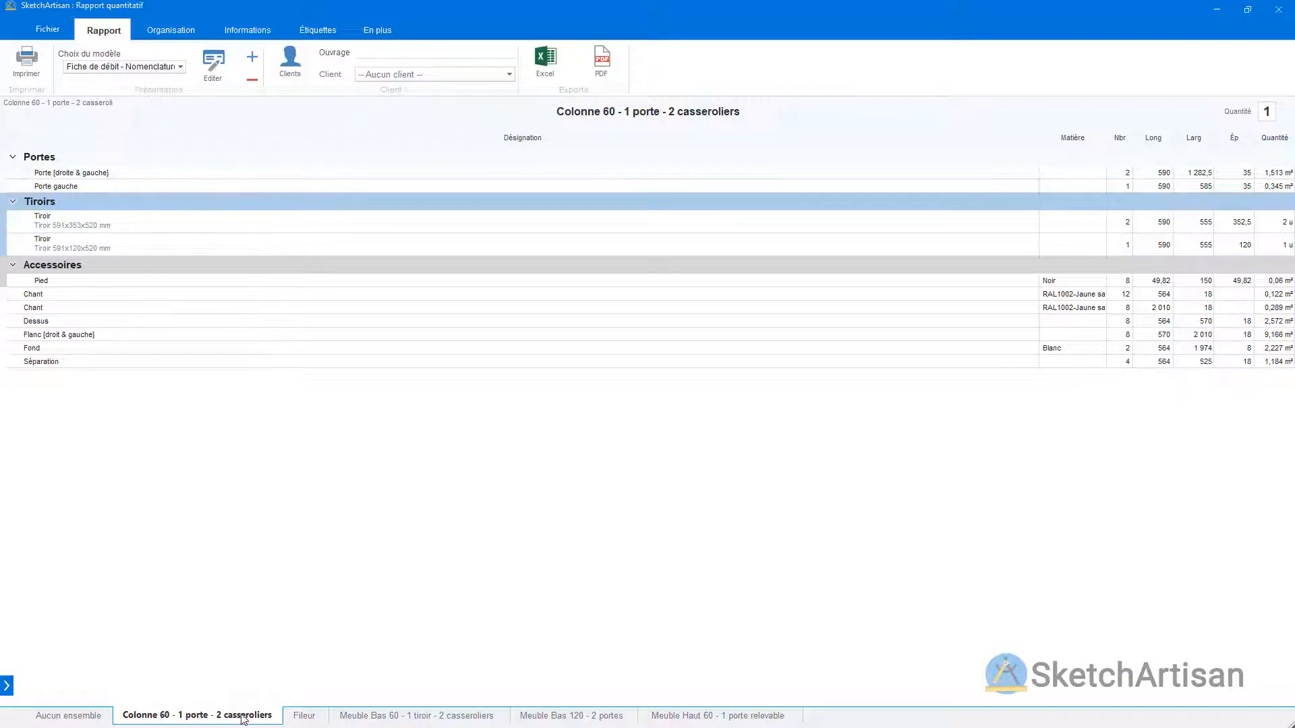
left_click(544, 715)
left_click(452, 720)
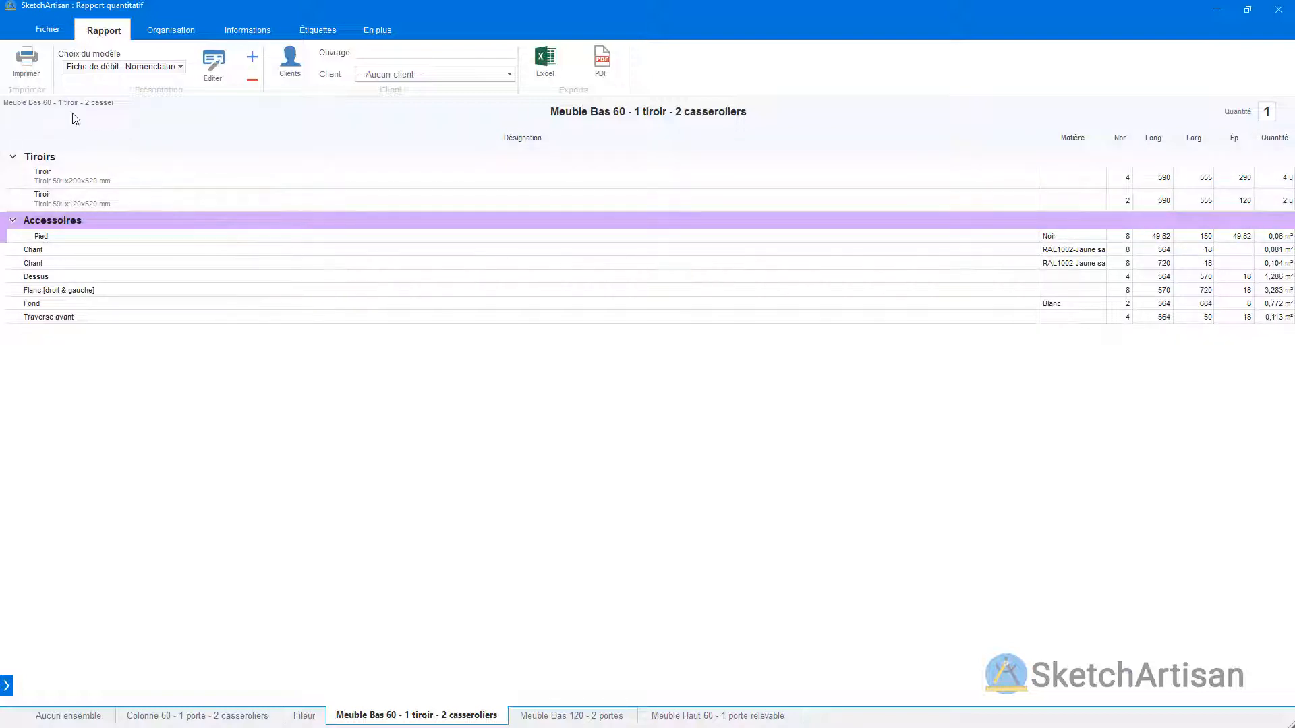
Step: Review the columns, article base, header and page layout settings of the Fiche de débit - Nomenclature template, leaving without saving
left_click(213, 64)
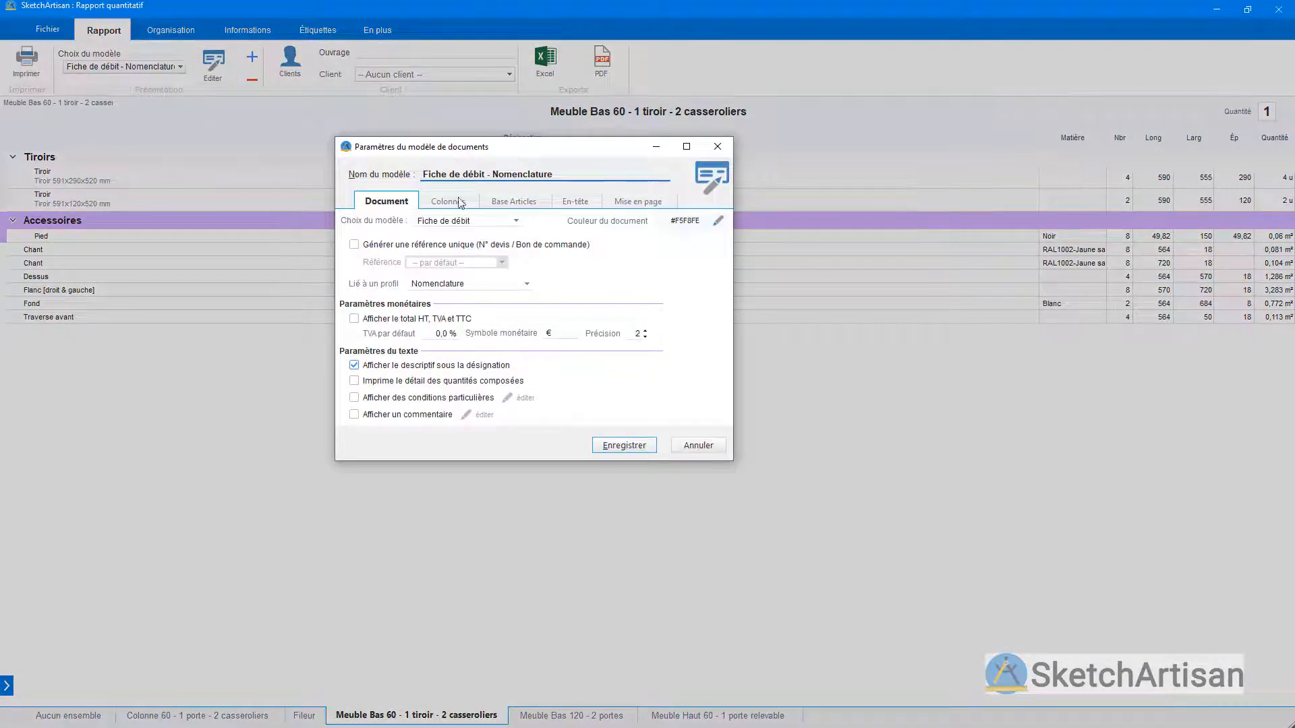
left_click(454, 204)
left_click(505, 206)
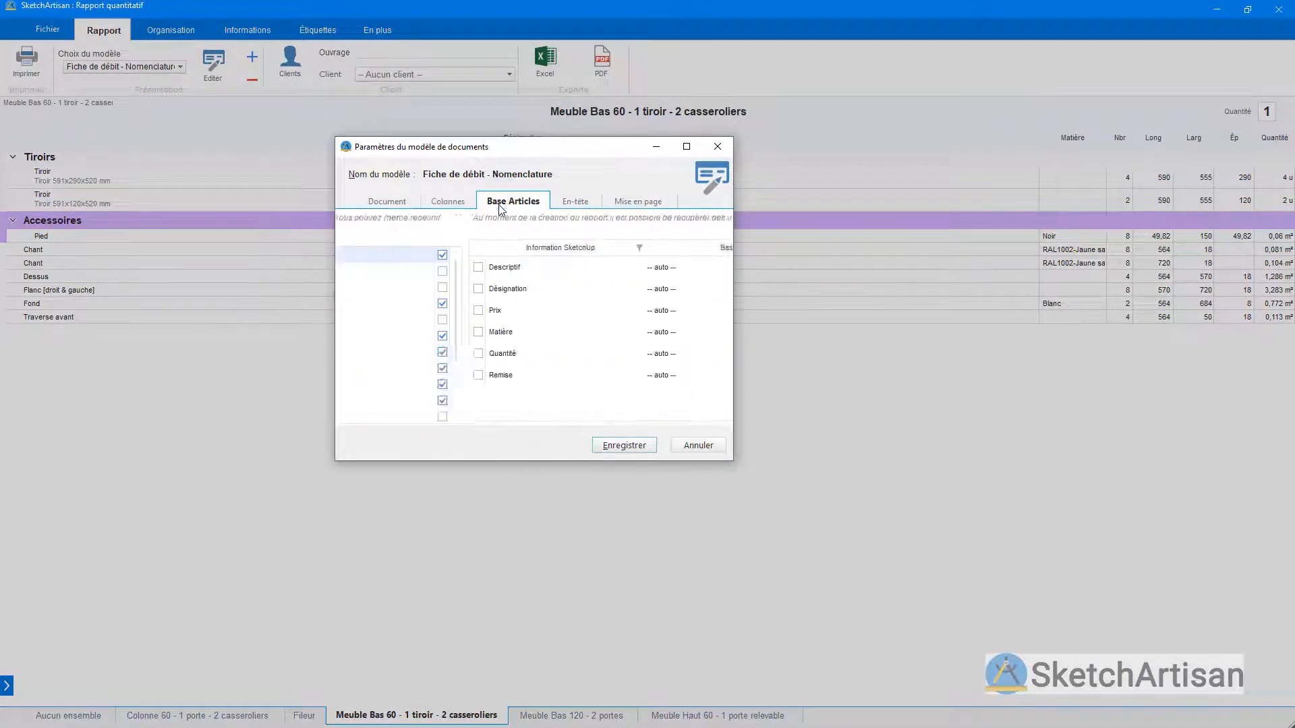
left_click(563, 209)
left_click(637, 202)
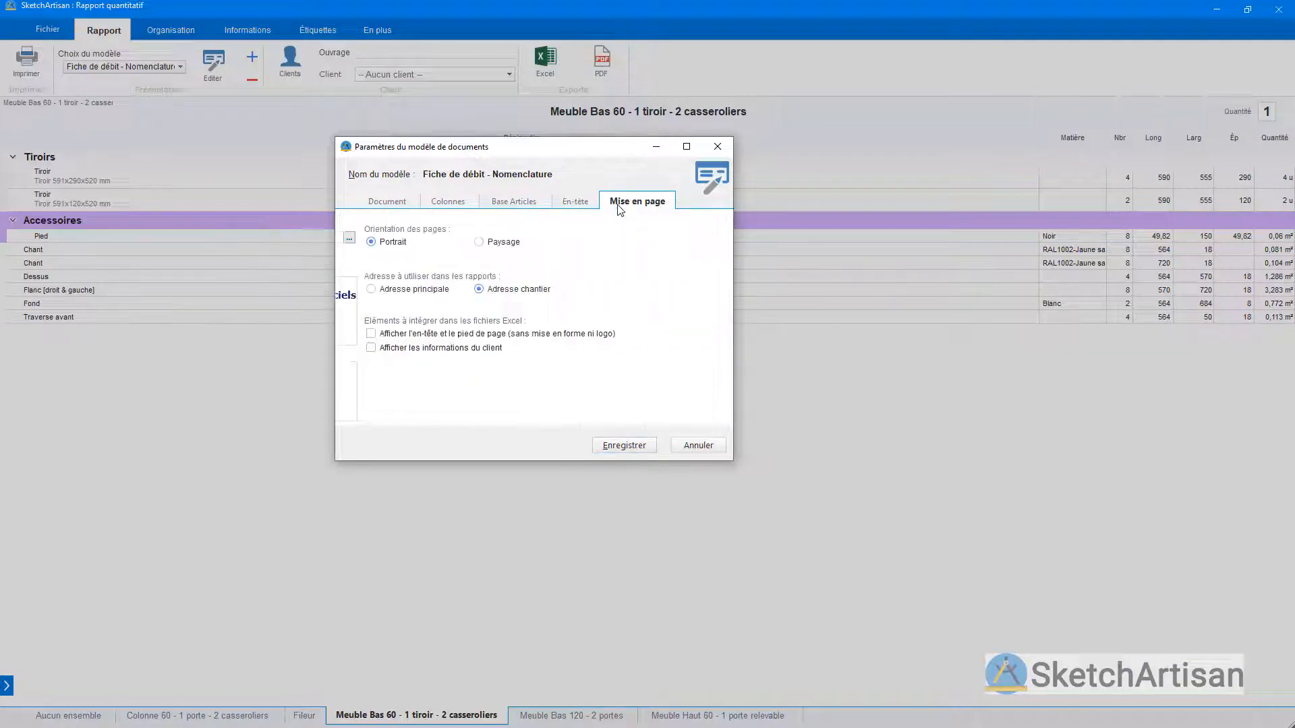
left_click(718, 147)
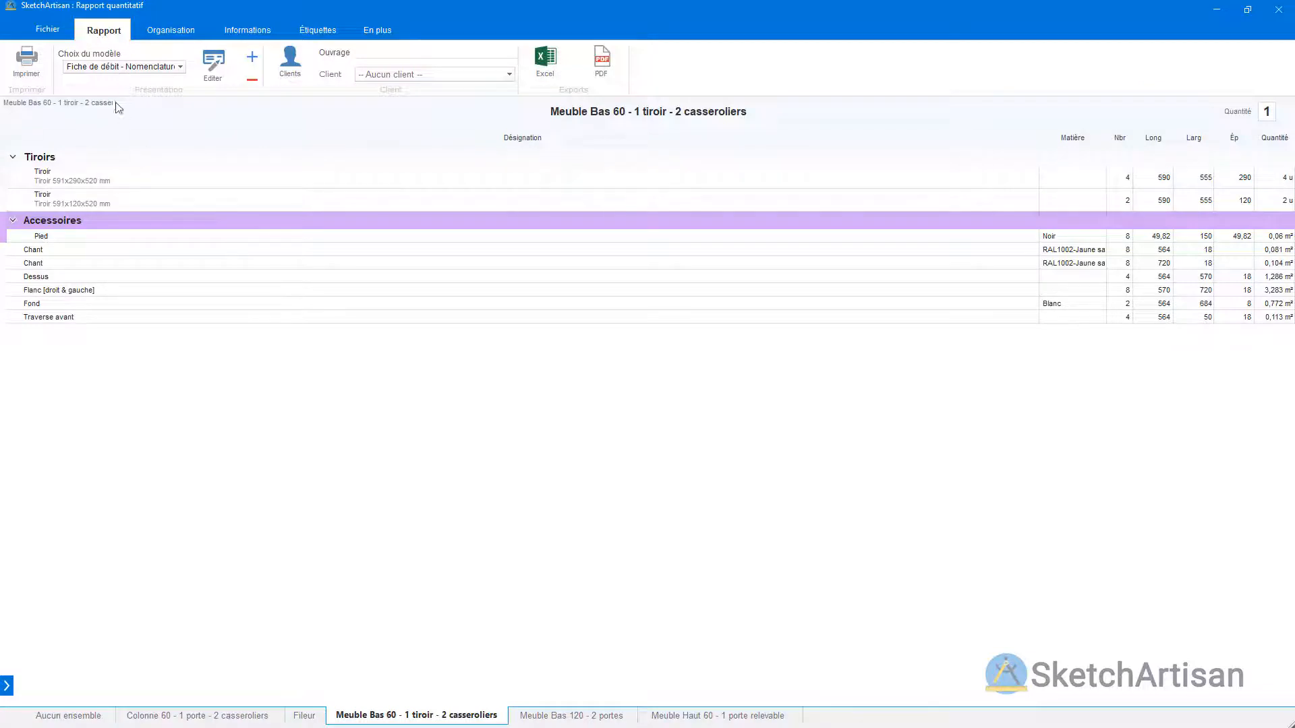
Step: Assign the A.Doc client to the report and enter "exemple" as the Ouvrage name
left_click_drag(94, 102, 468, 156)
left_click(510, 74)
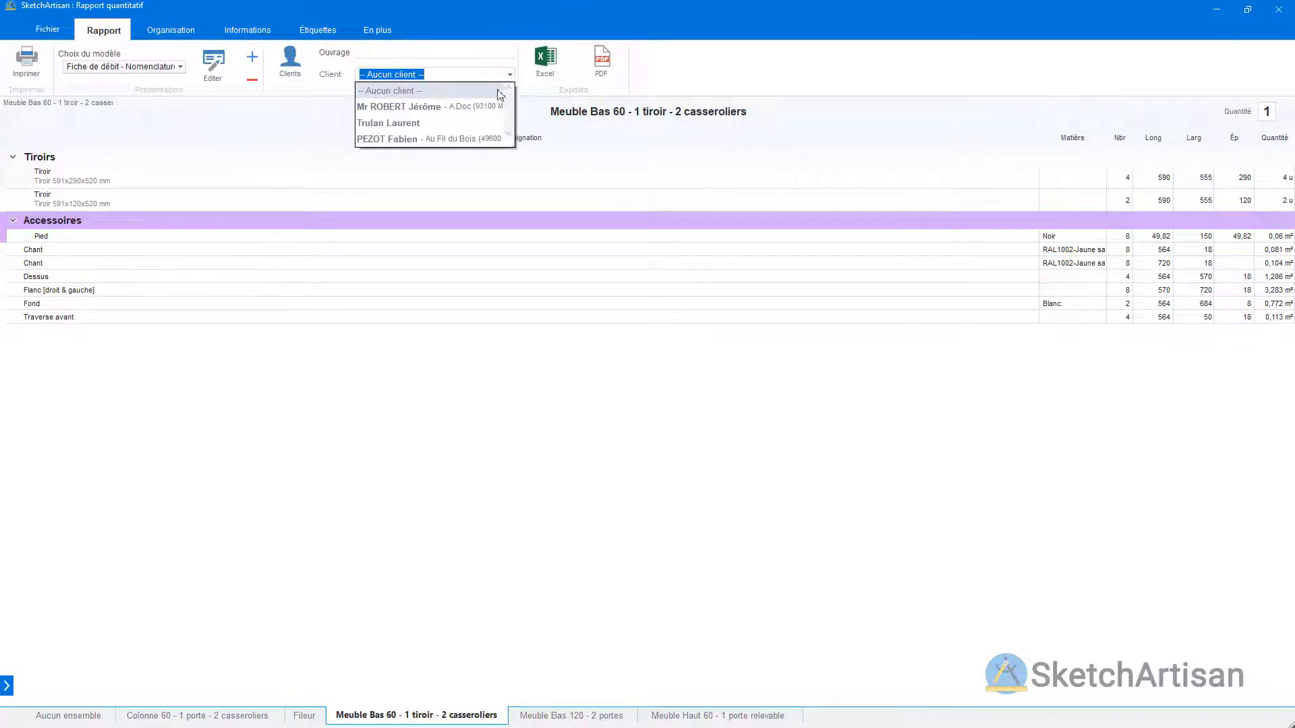
left_click(487, 107)
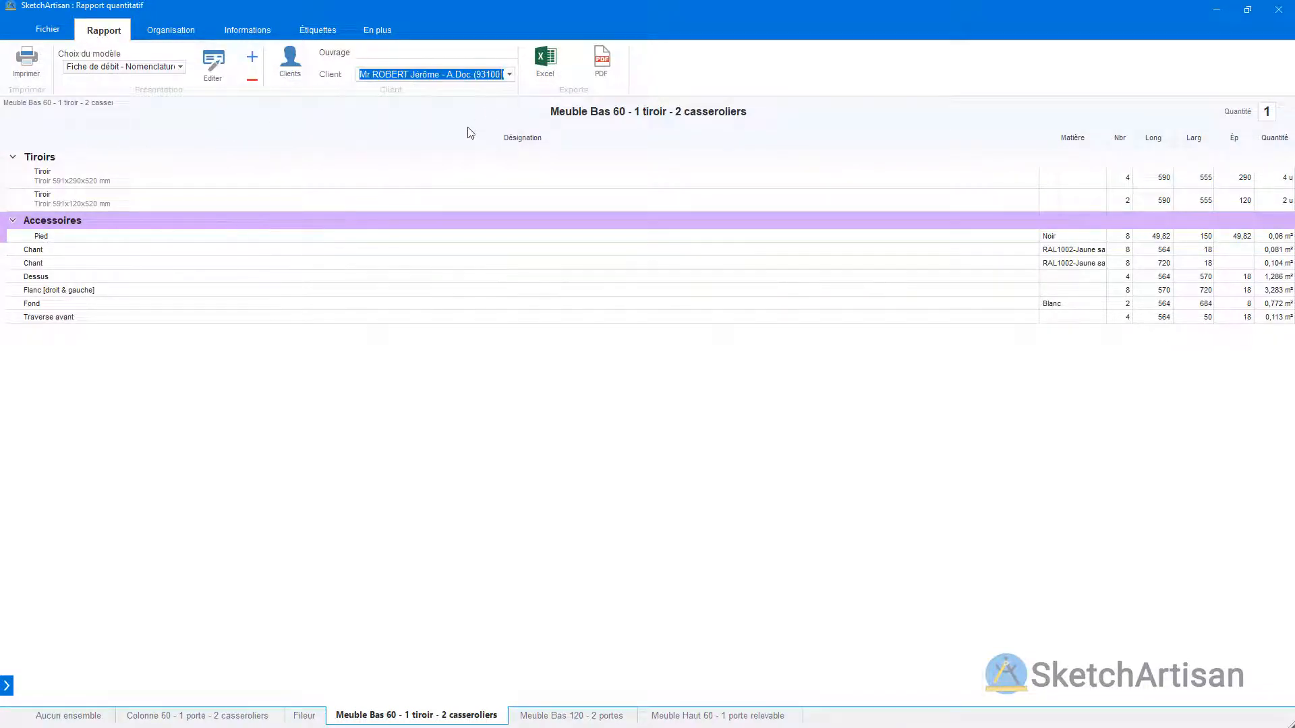
left_click(429, 54)
type("exem")
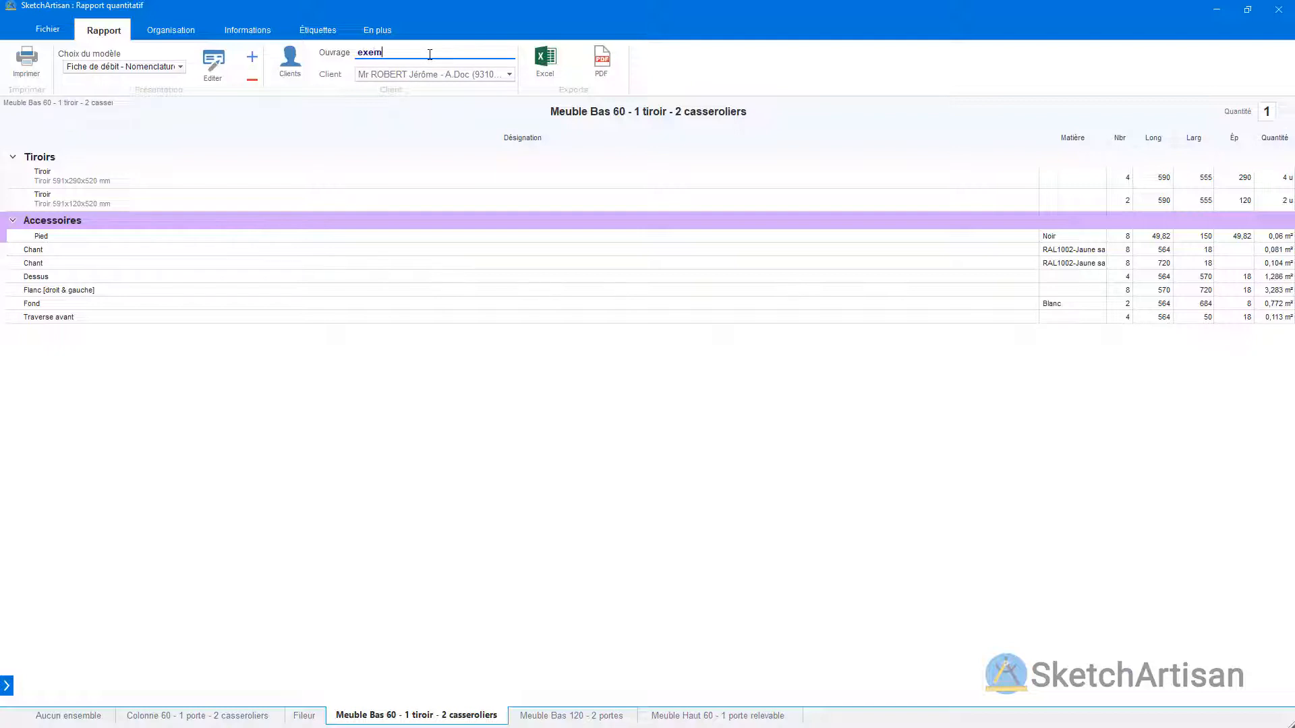
type("ple")
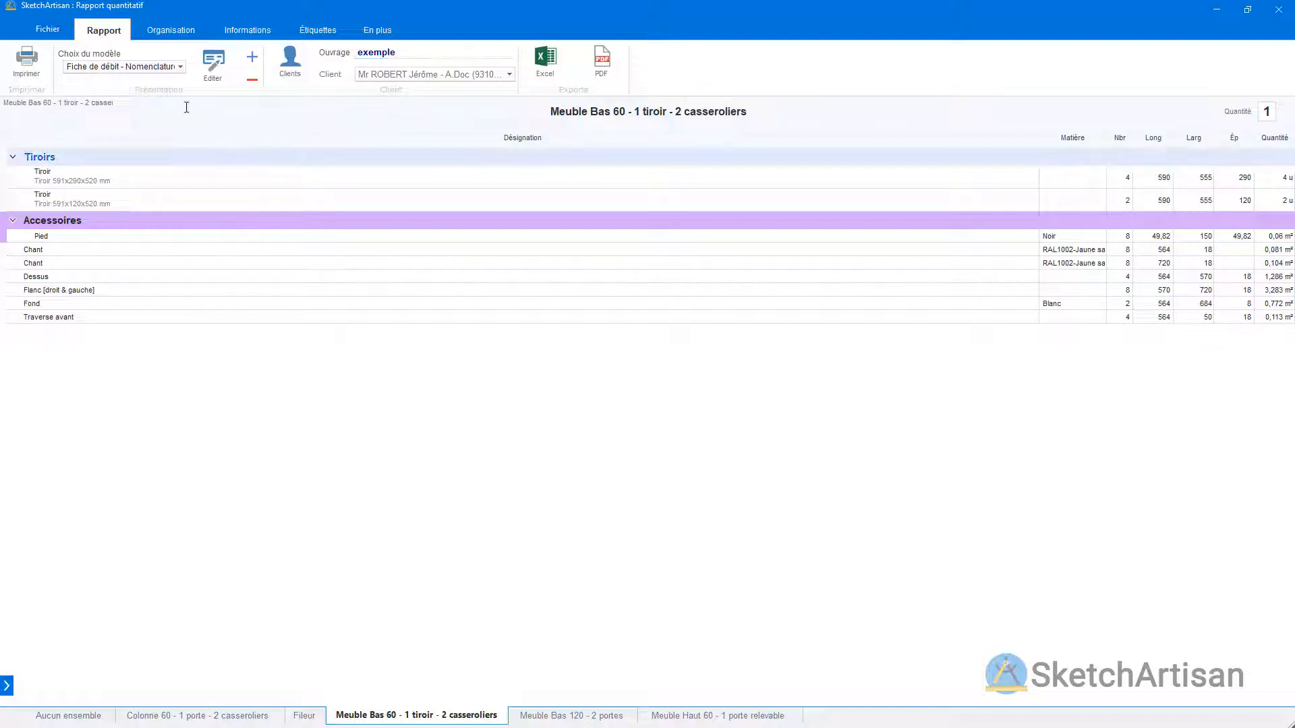
Step: Examine the list of available organisation profiles for the report, leaving the Nomenclature profile selected
left_click(161, 31)
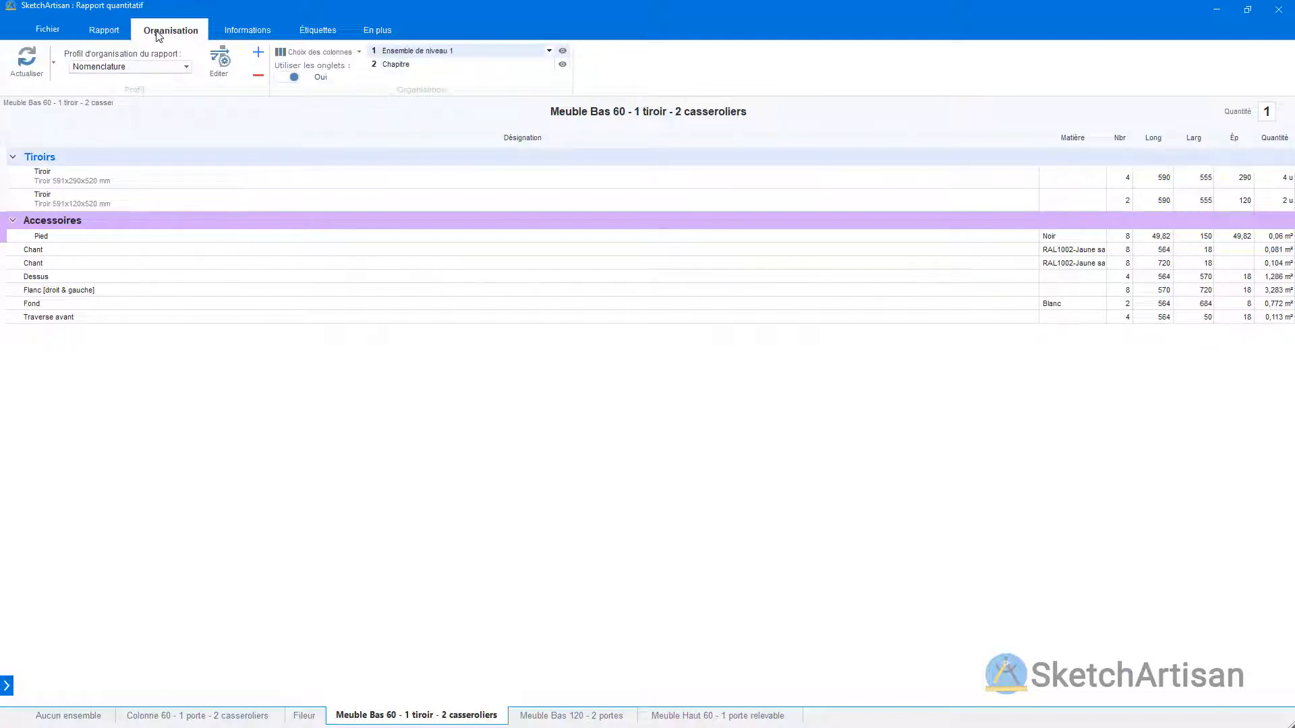
left_click(173, 72)
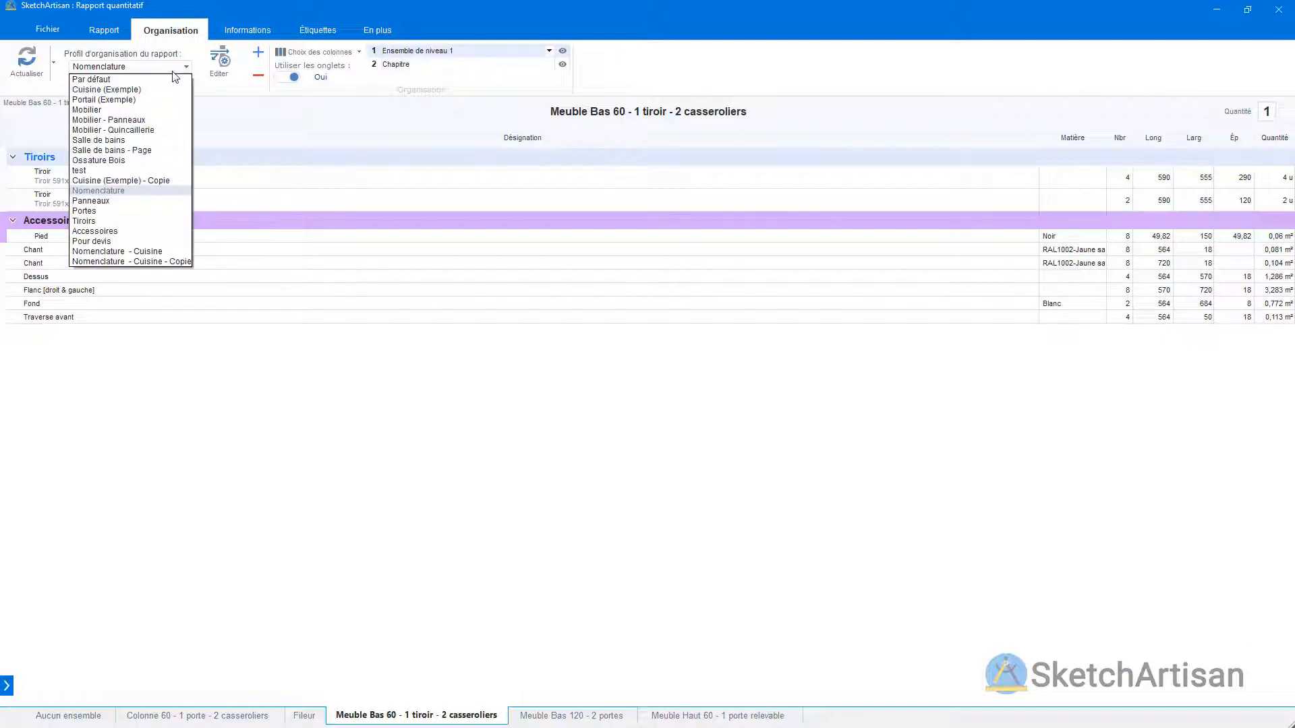
left_click(174, 72)
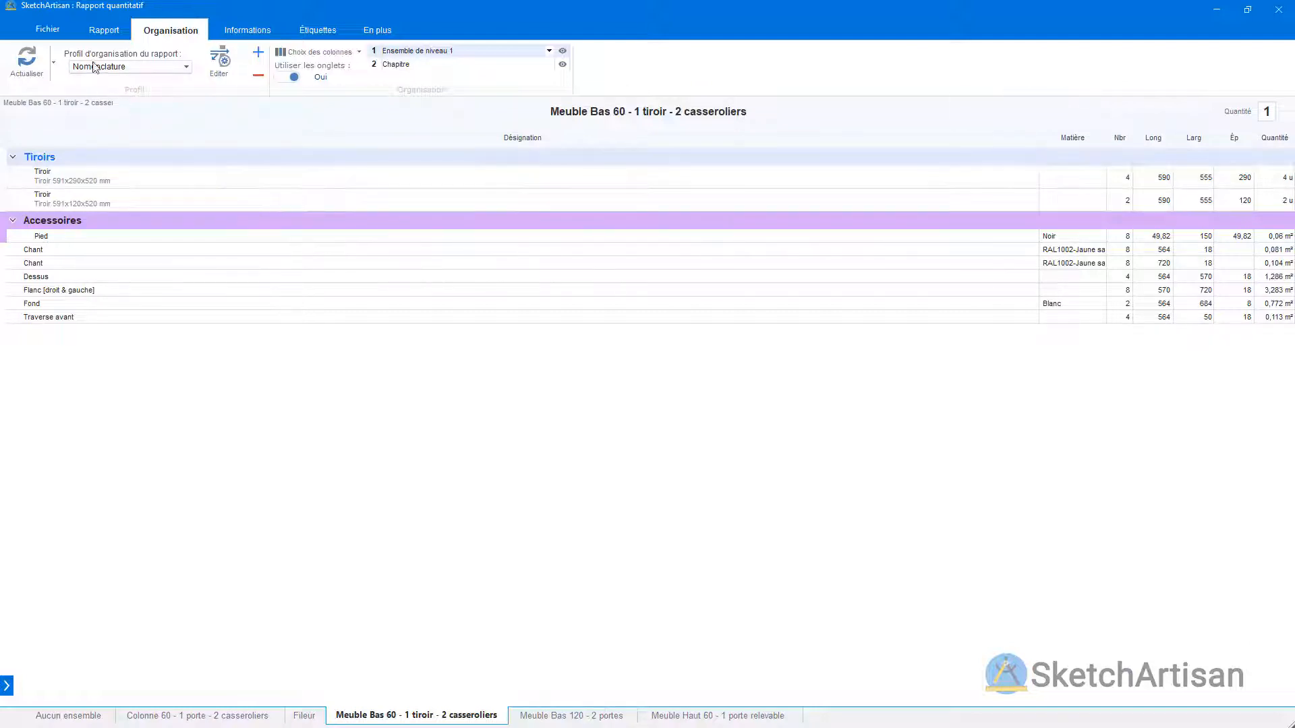
Step: Export the quantity report as a PDF named Présentation SketchArtisan_Rapport.pdf in the video presentation folder
left_click(102, 31)
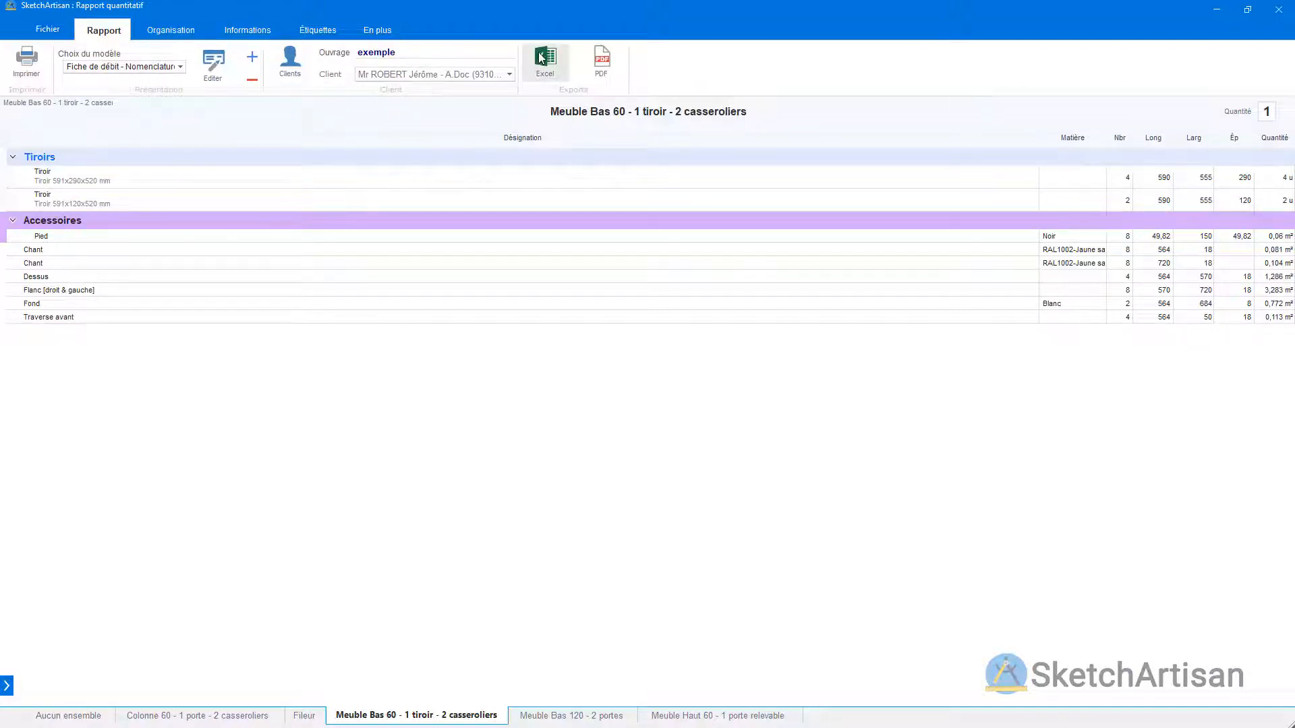
left_click(601, 59)
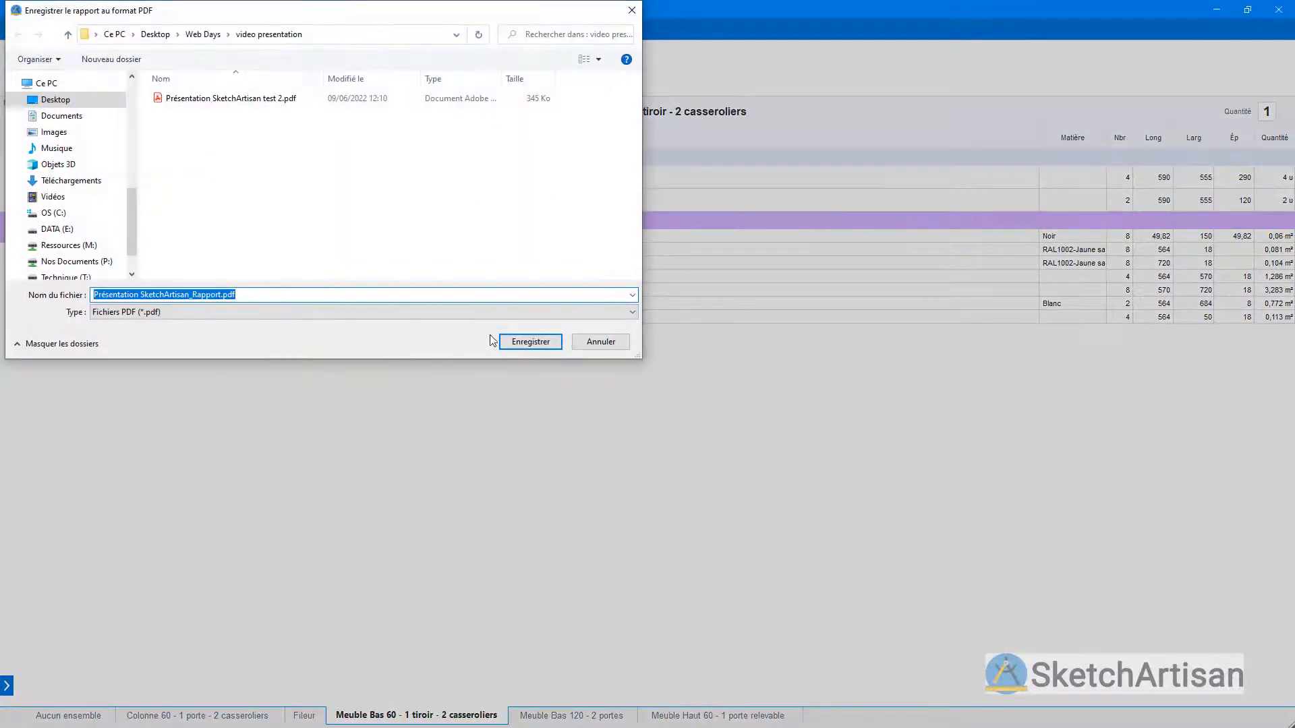
left_click(530, 342)
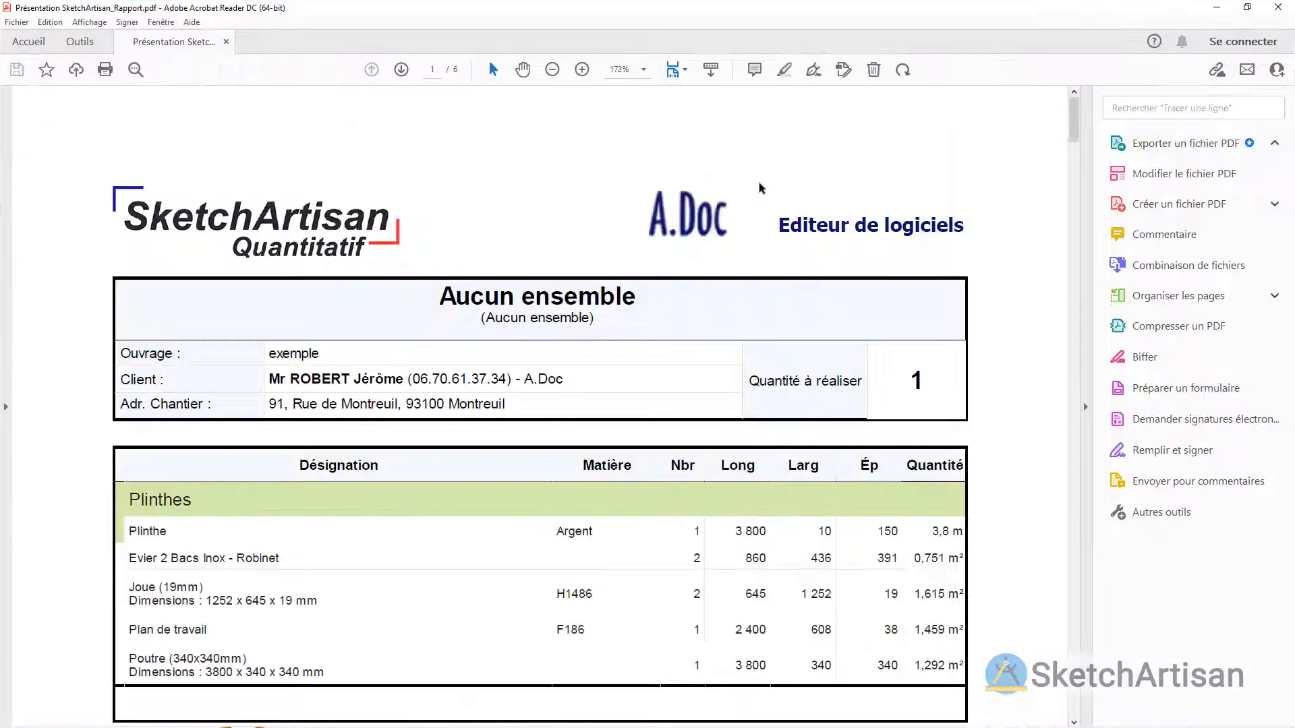
Step: Read through the exported PDF report, examining the Aucun ensemble and Colonne 60 parts lists
scroll(779, 173, "down", 6)
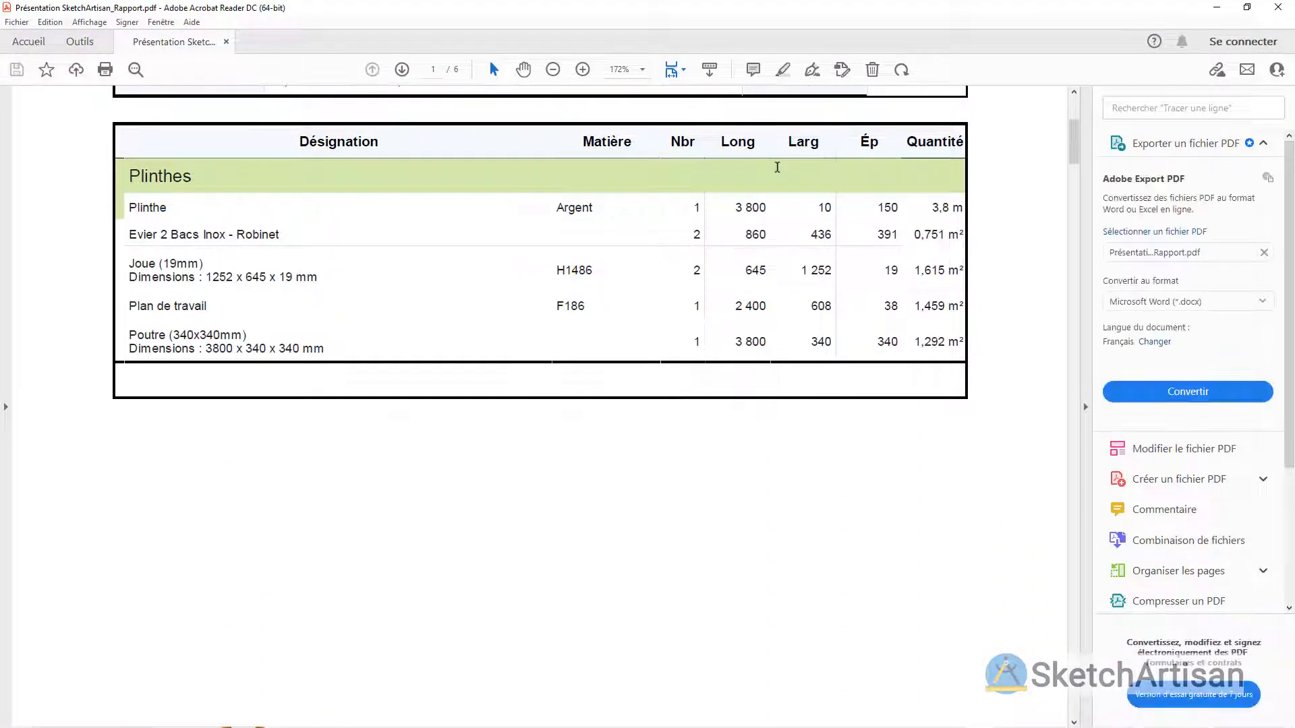
scroll(776, 169, "down", 9)
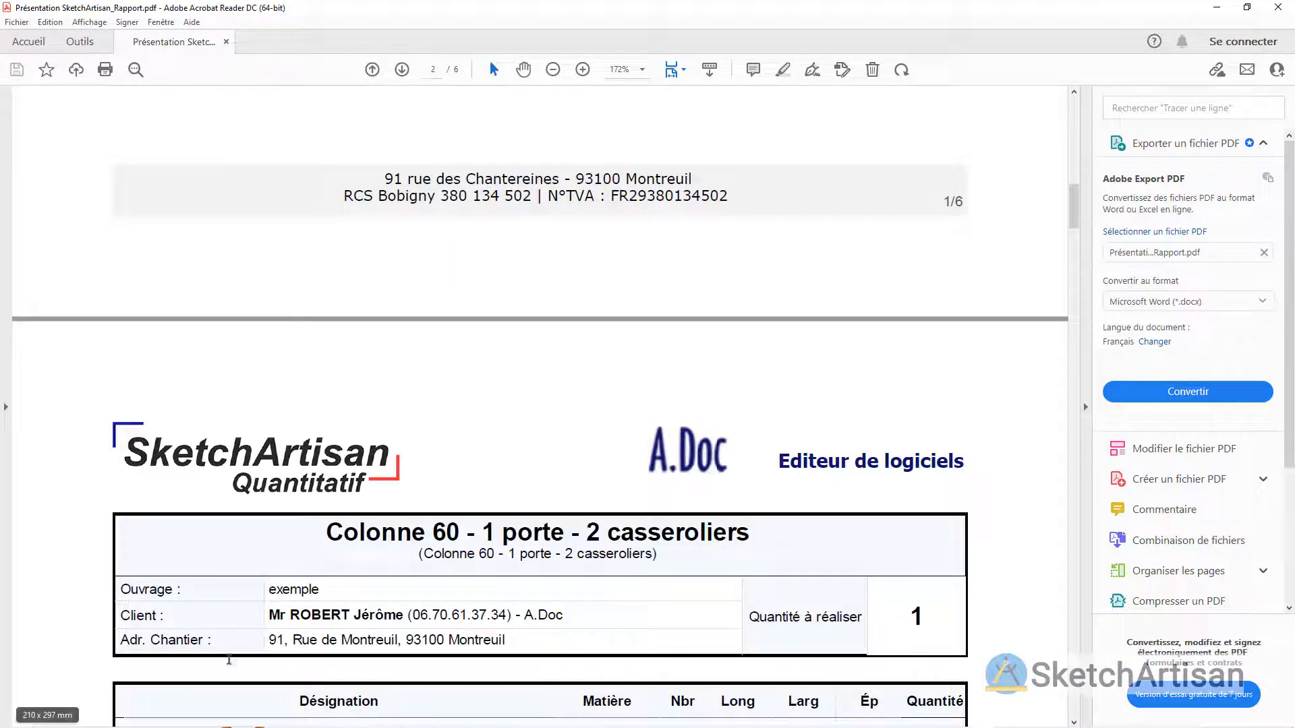
scroll(434, 631, "down", 3)
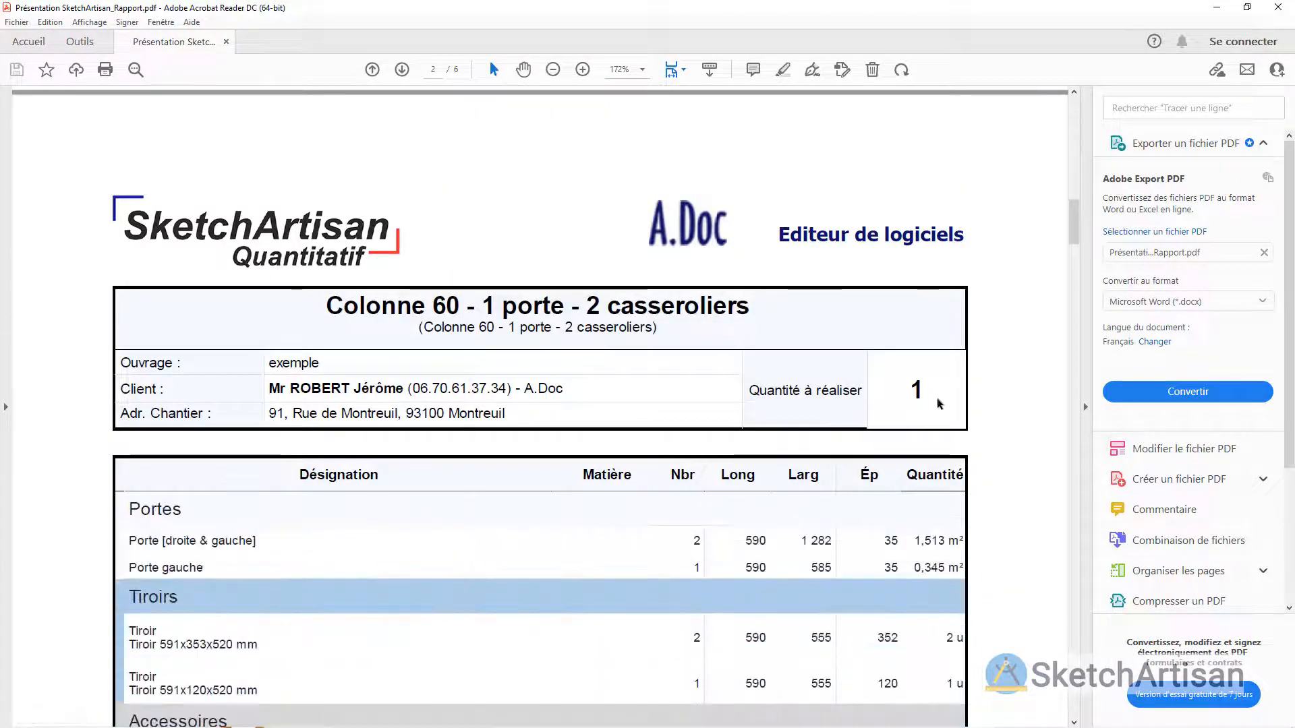
scroll(676, 433, "down", 3)
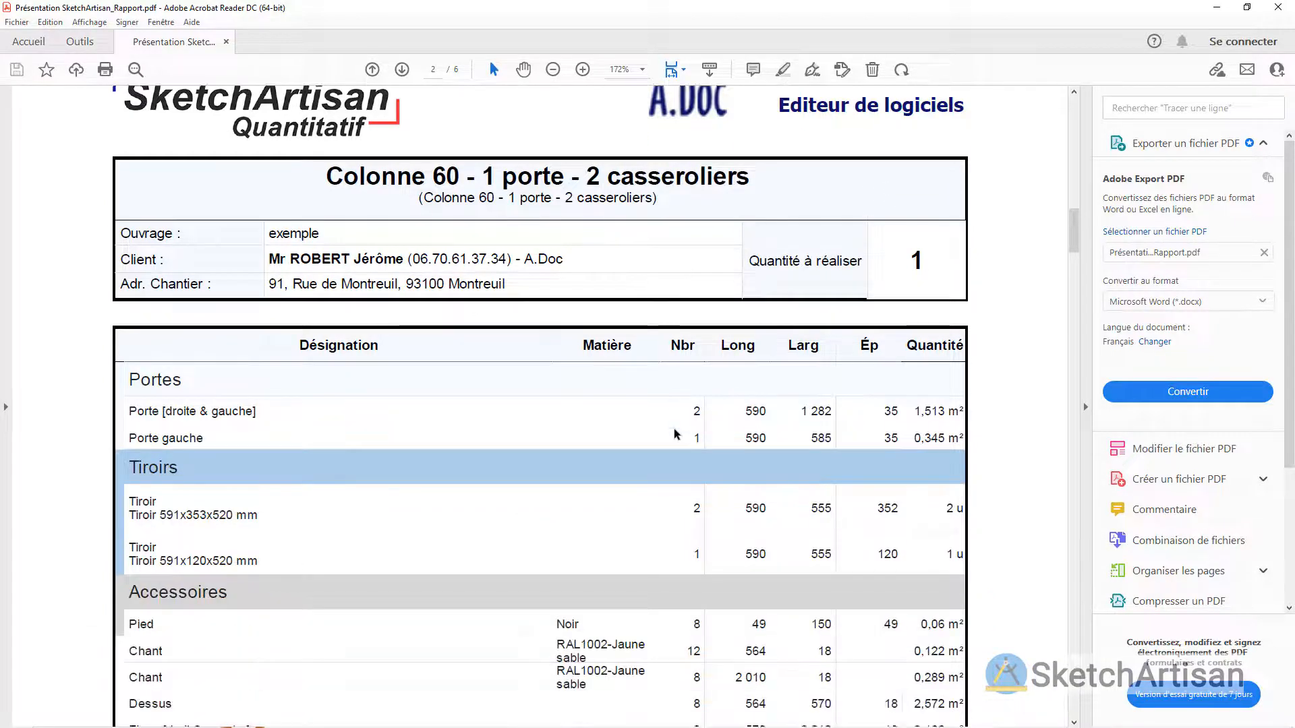
scroll(677, 434, "down", 2)
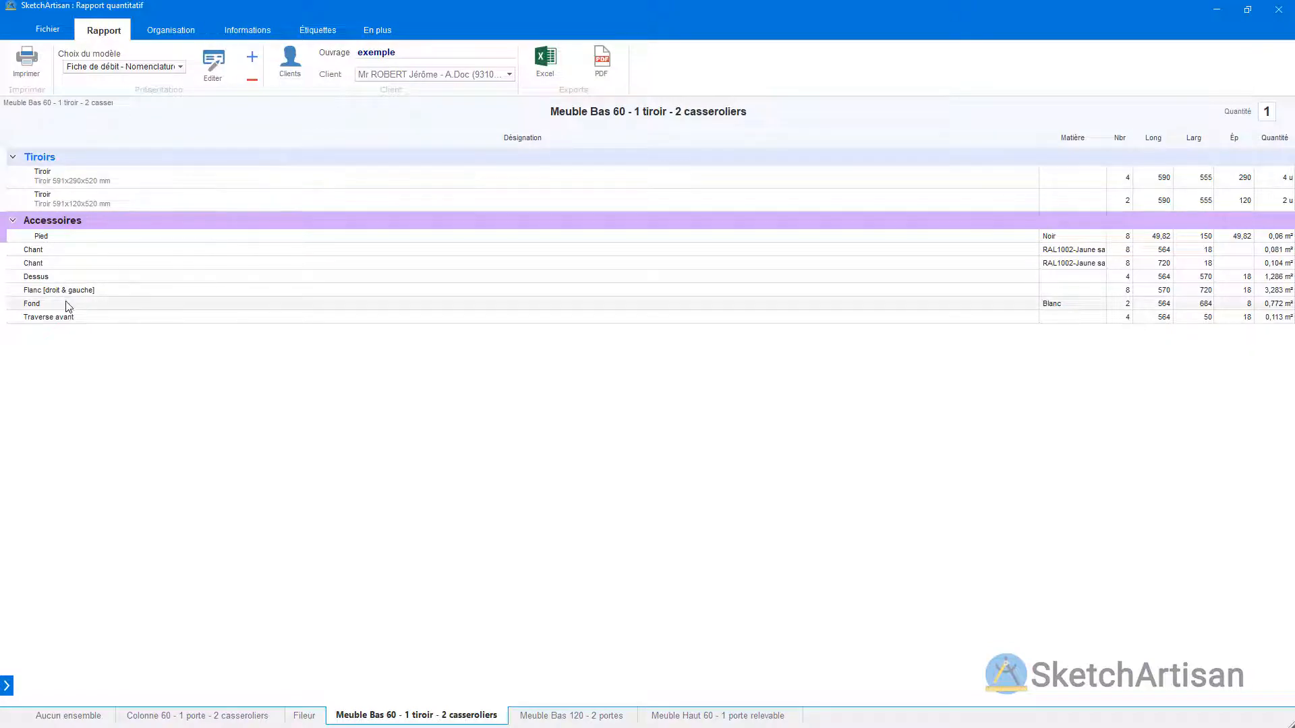
Step: Inspect the designation, price and discount fields of the Pied article record without saving, and browse the SketchArtisan article library
right_click(97, 240)
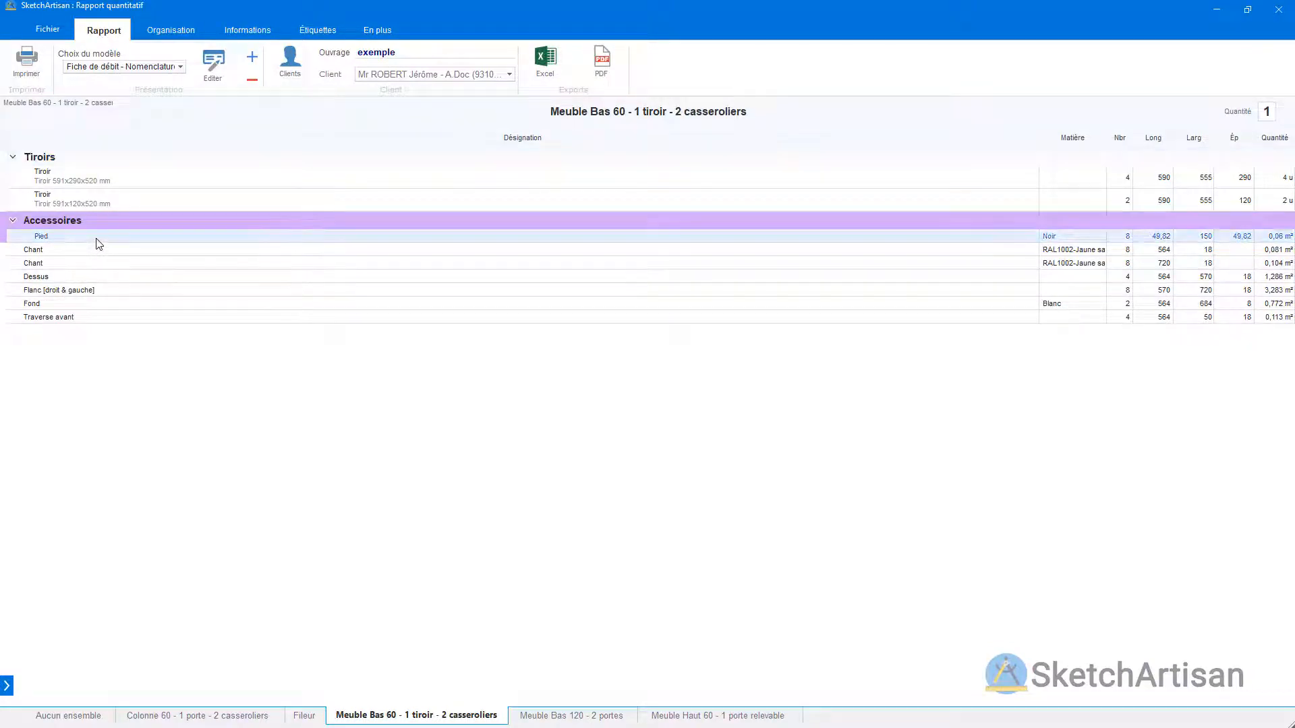
left_click(151, 288)
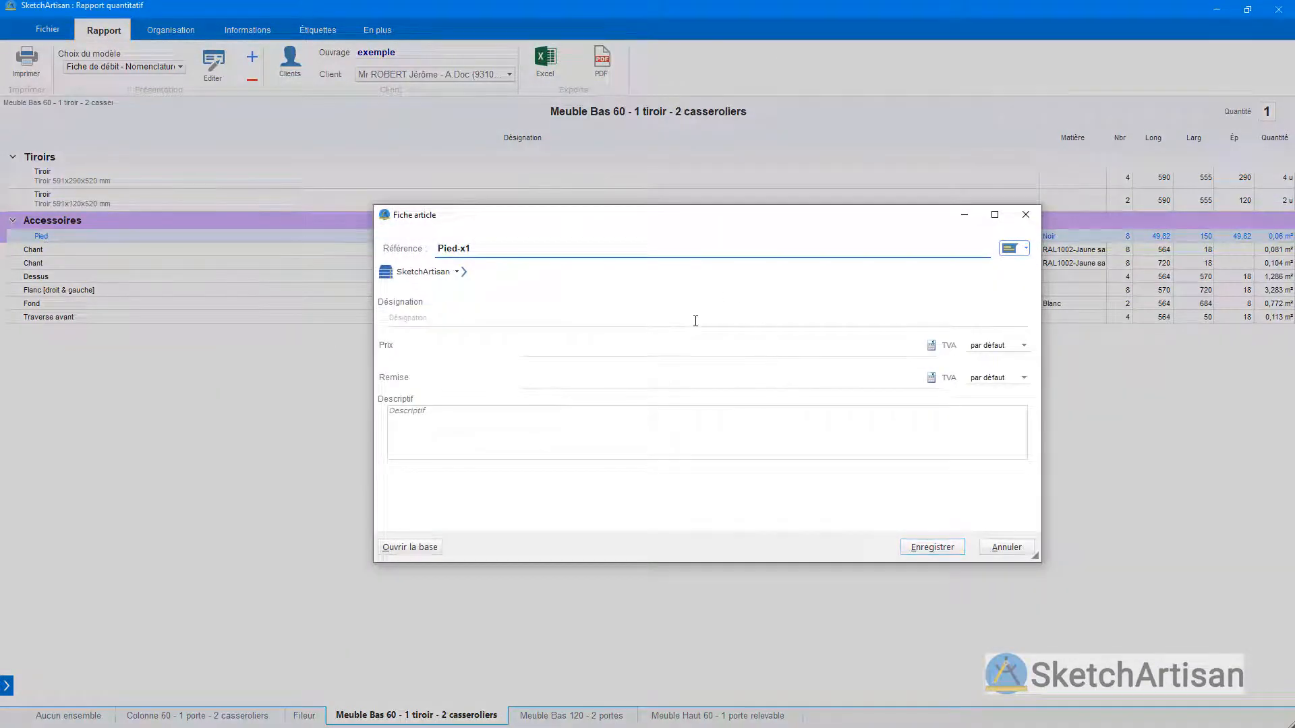
left_click(696, 321)
left_click(821, 344)
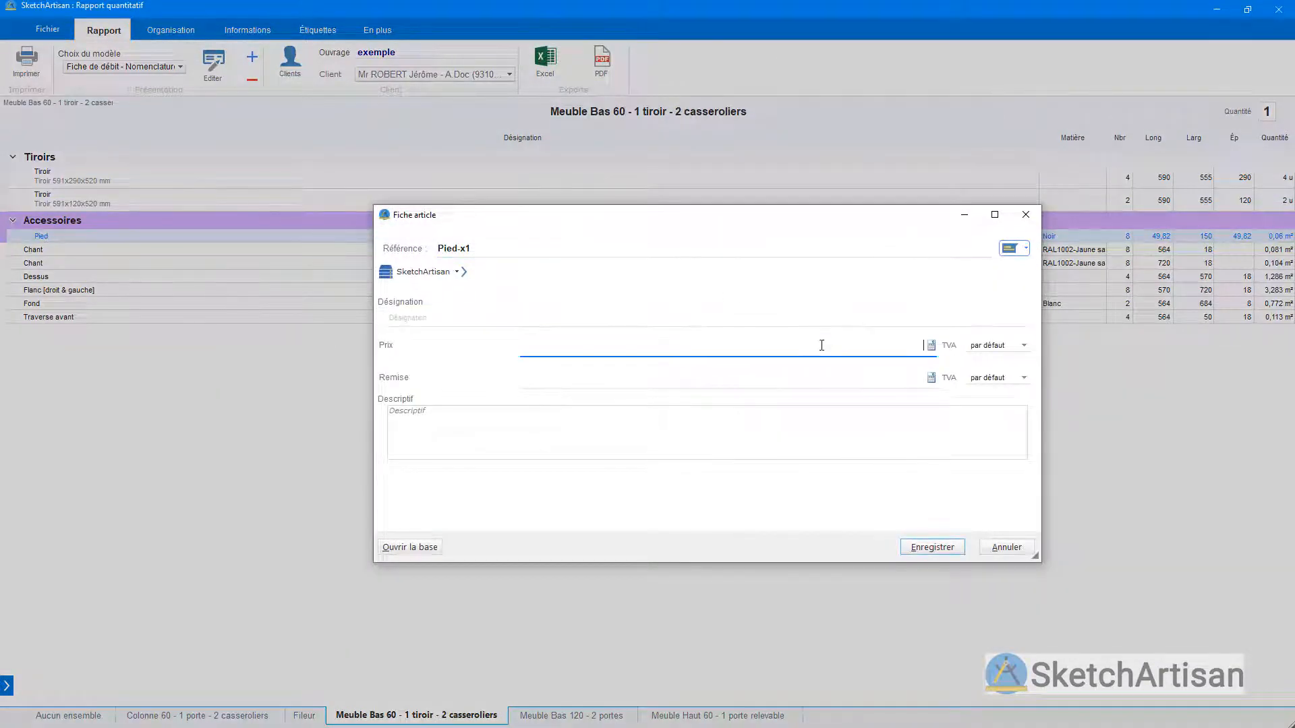
left_click(740, 381)
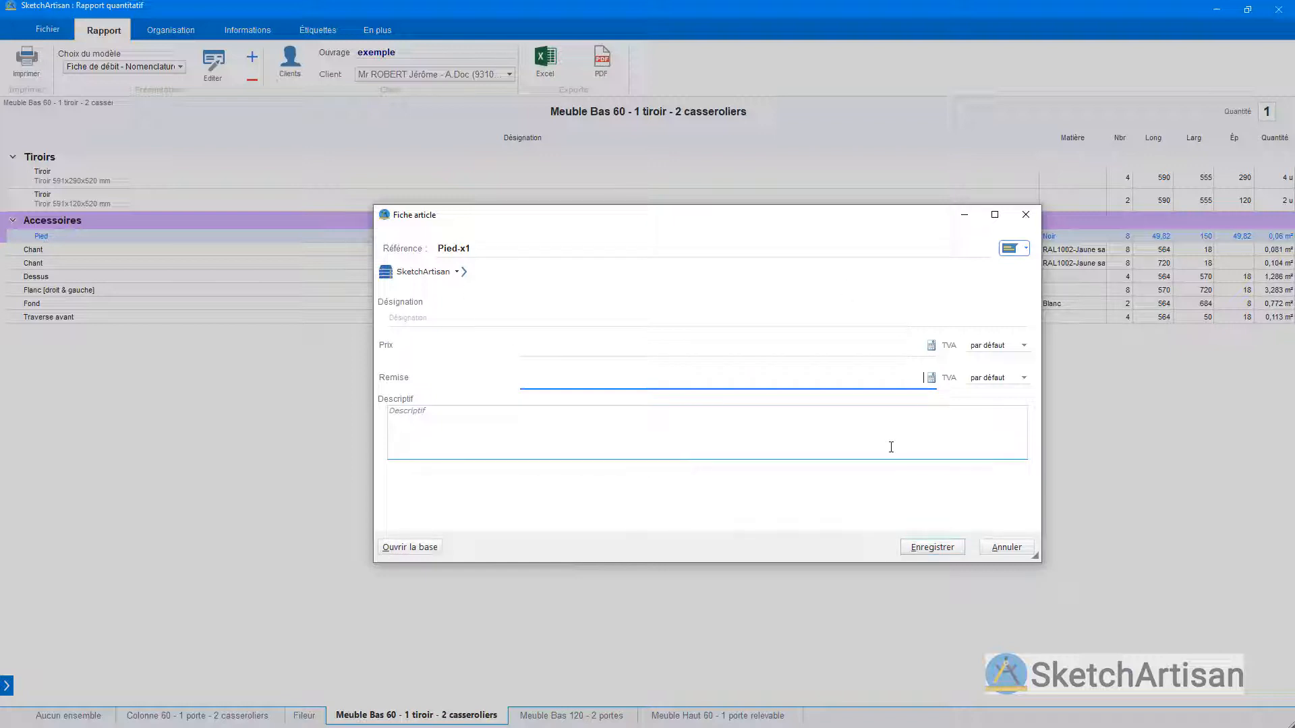
left_click(1006, 546)
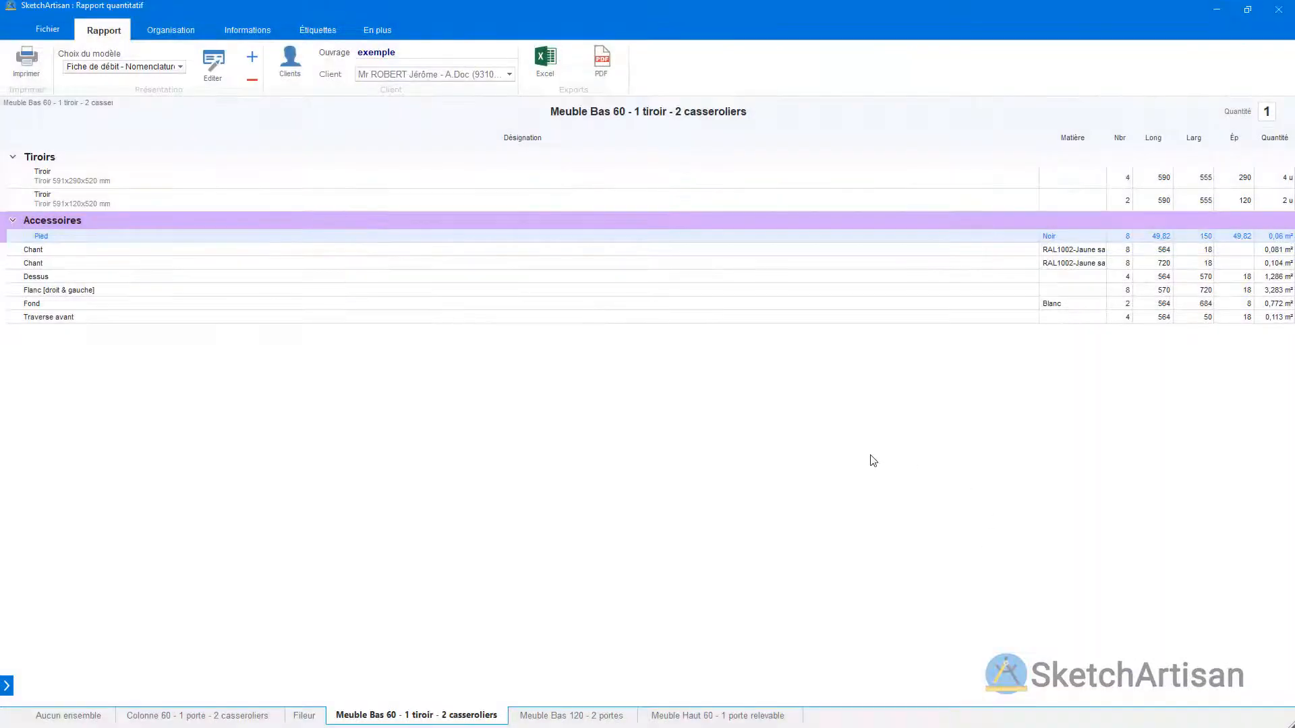
left_click(15, 690)
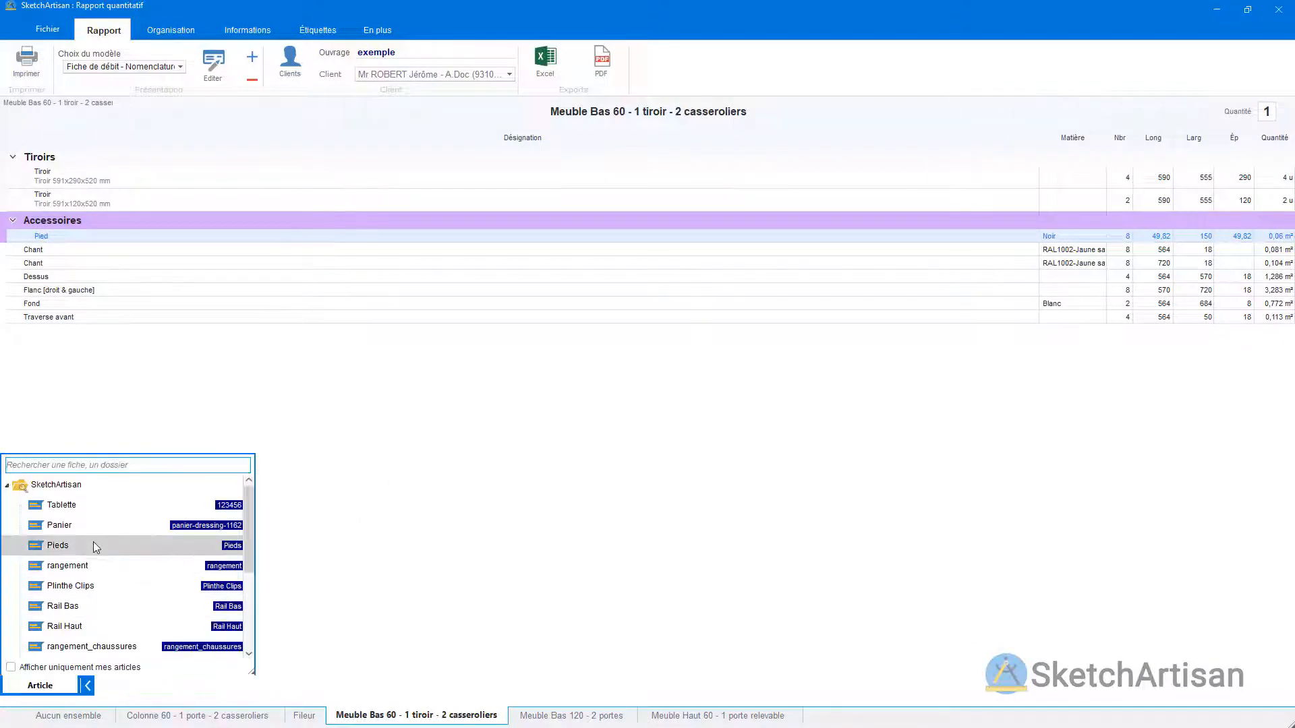
scroll(94, 546, "down", 2)
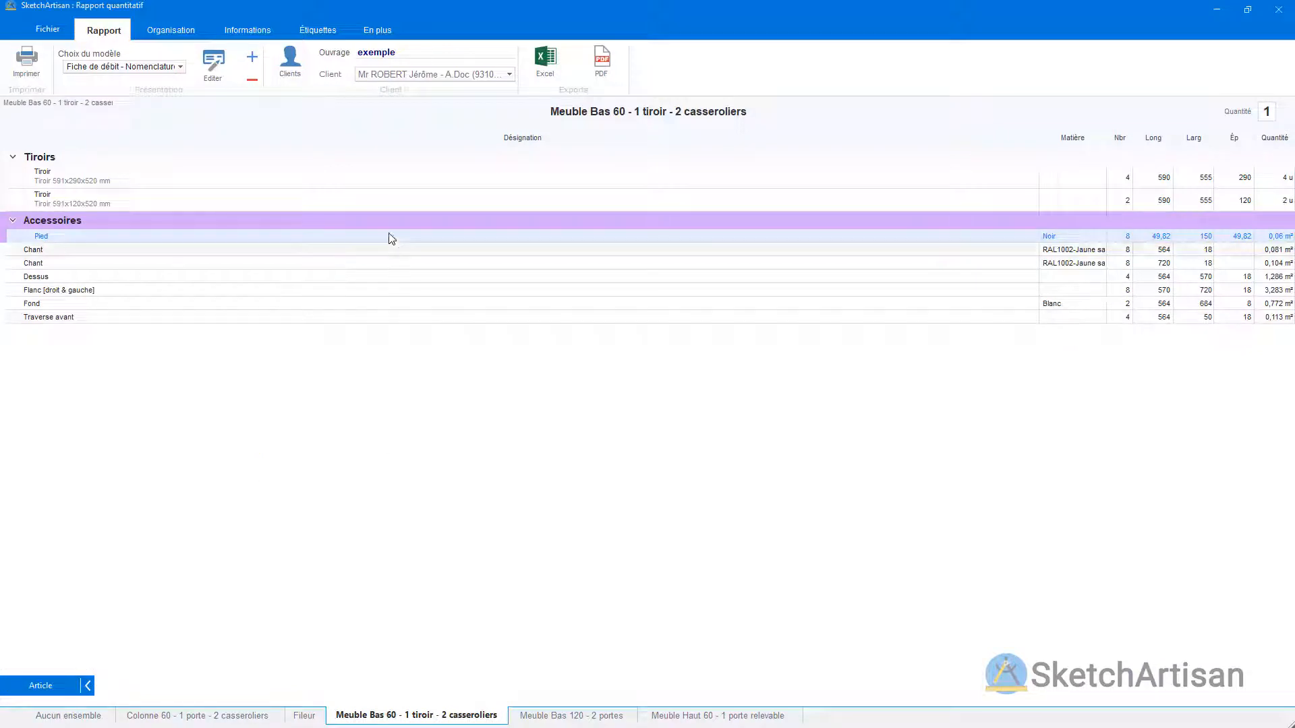
Step: Preview the printable QR-code labels for the kitchen parts, look through them, and close the preview and the quantity report
left_click(324, 32)
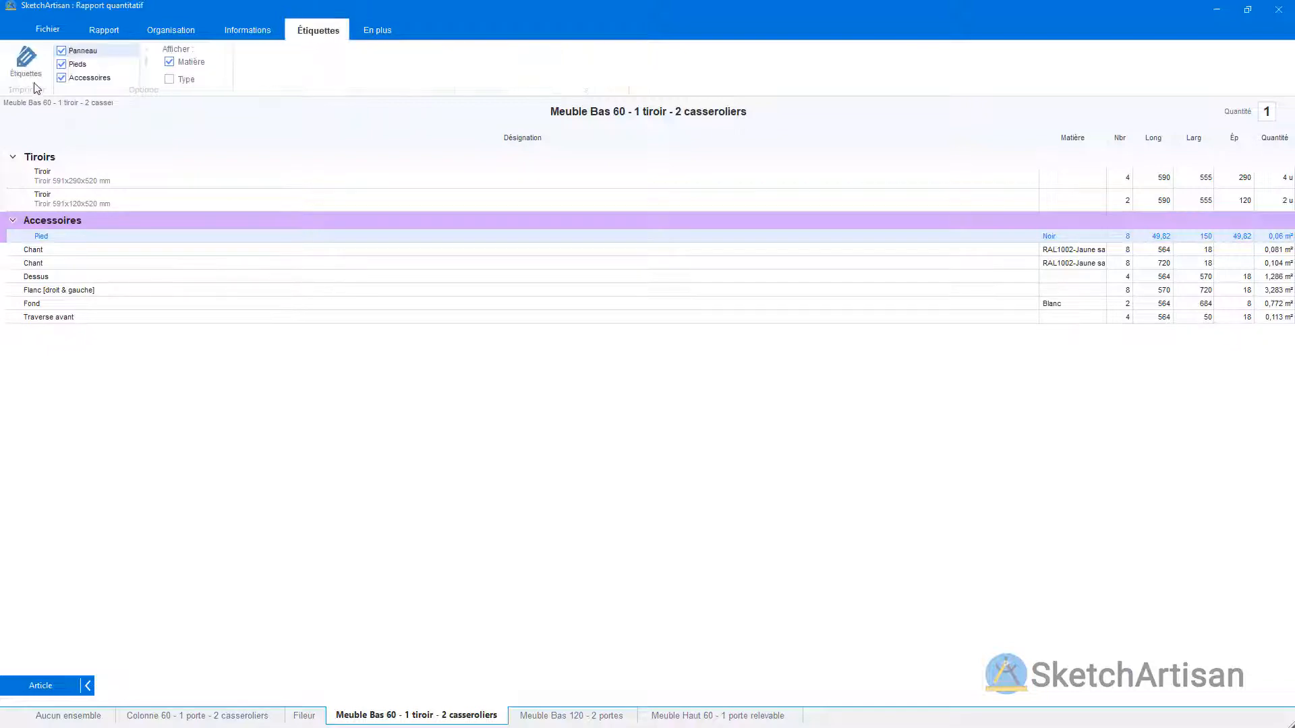
left_click(26, 60)
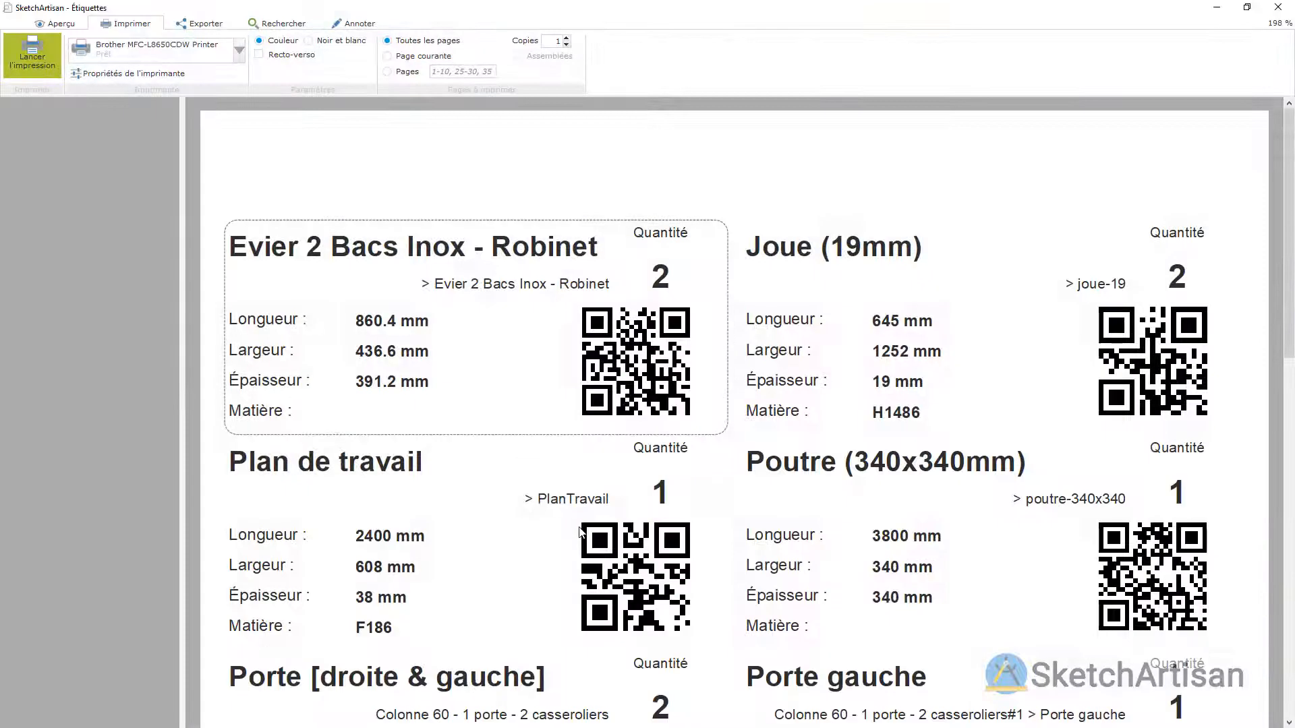
scroll(616, 452, "down", 4)
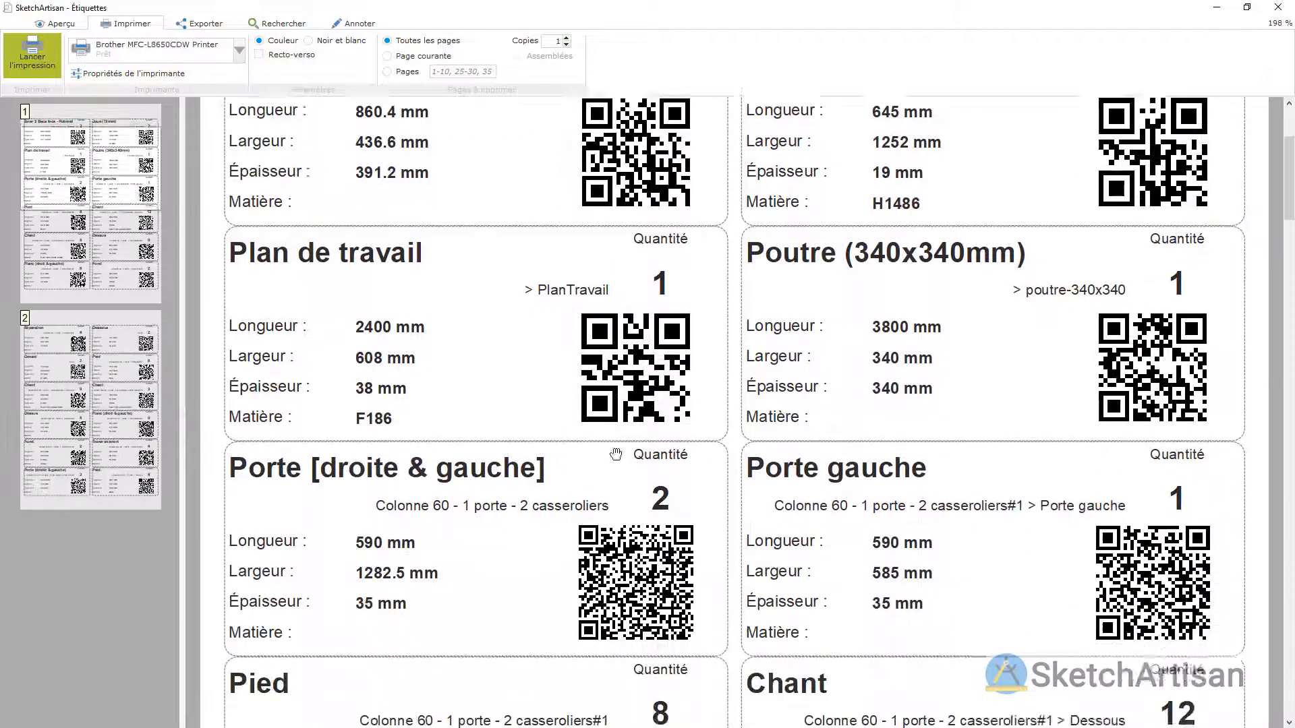
scroll(616, 452, "down", 1)
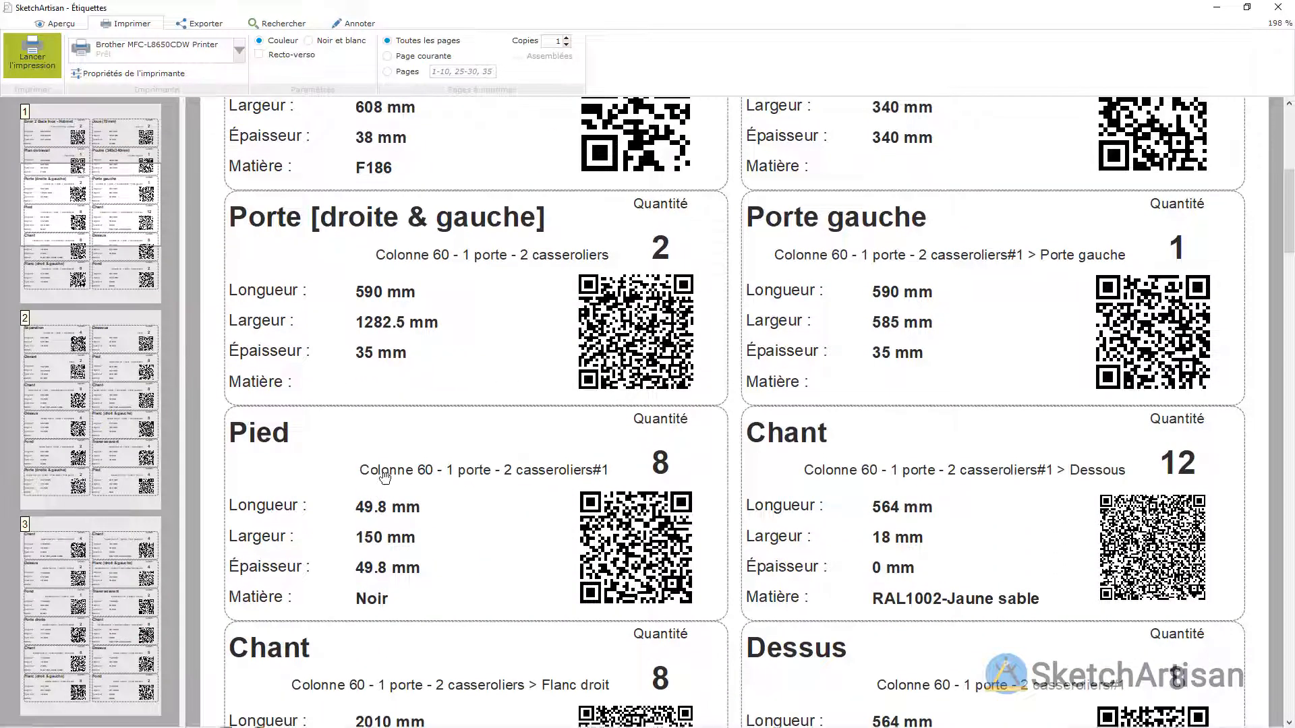
left_click(1278, 7)
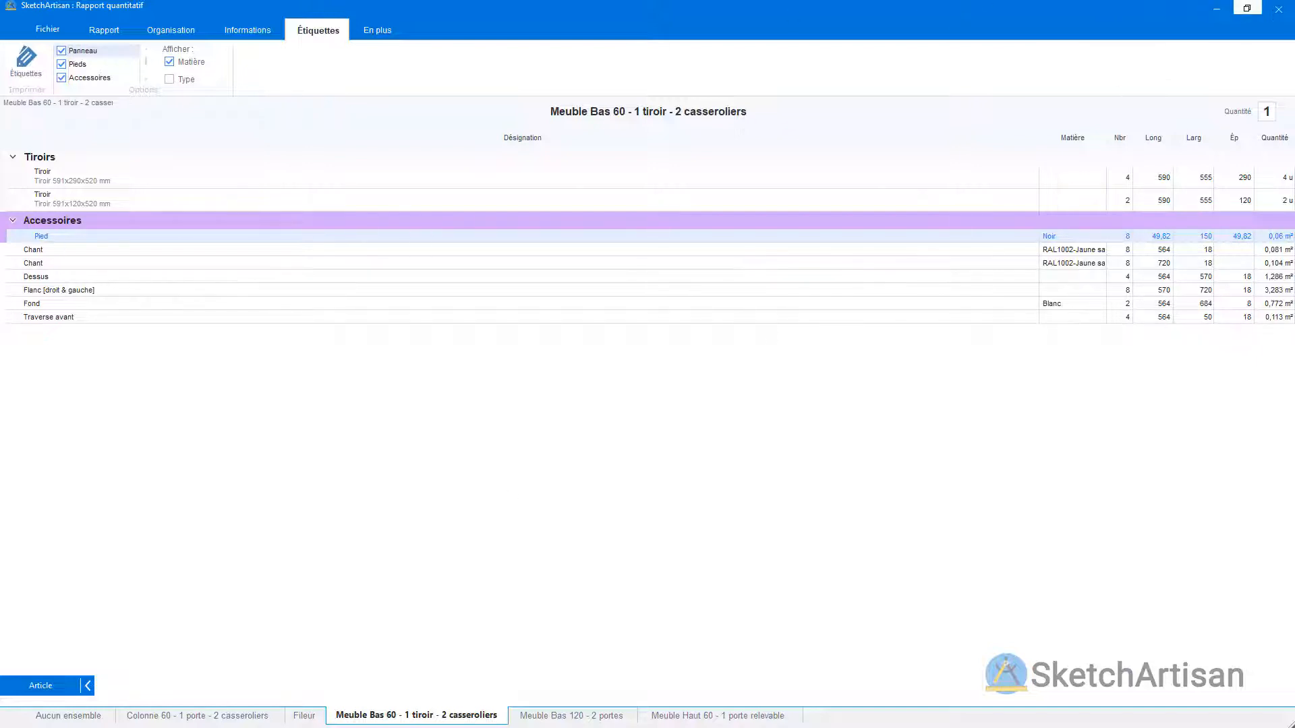
left_click(1285, 15)
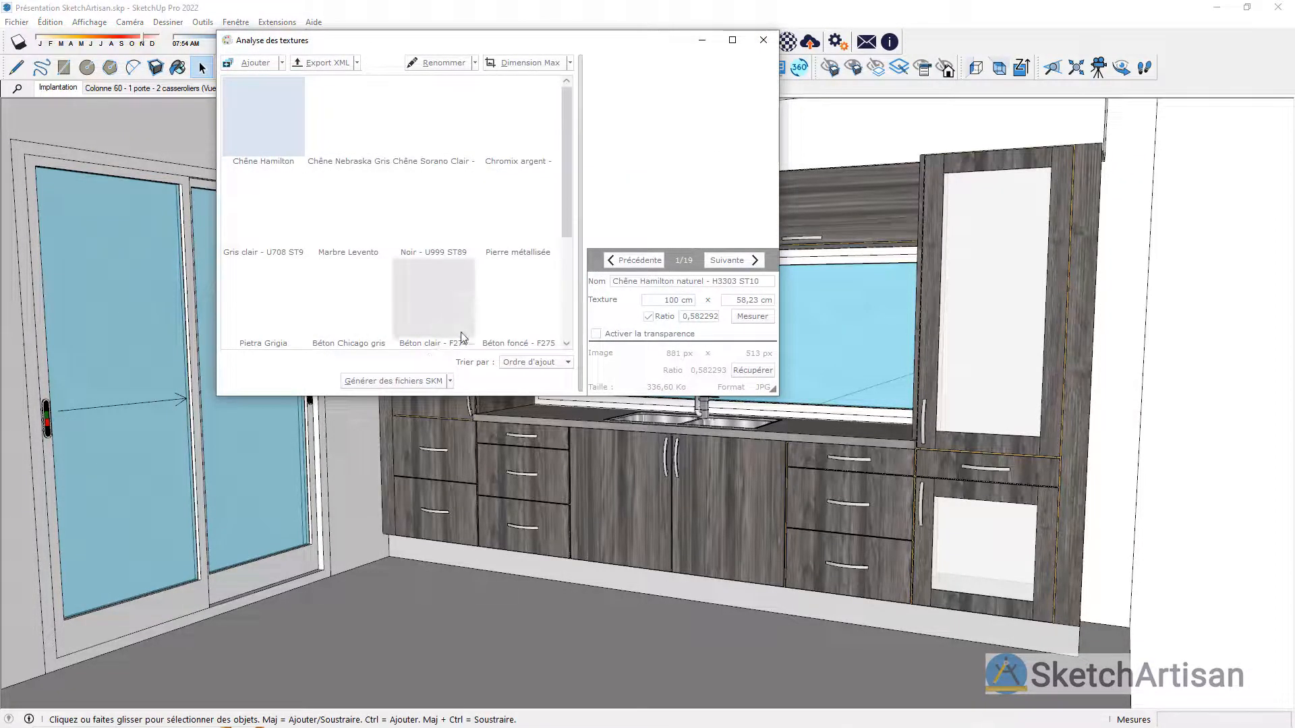
Step: Look over the model's texture analysis window and close it
left_click_drag(494, 47, 514, 154)
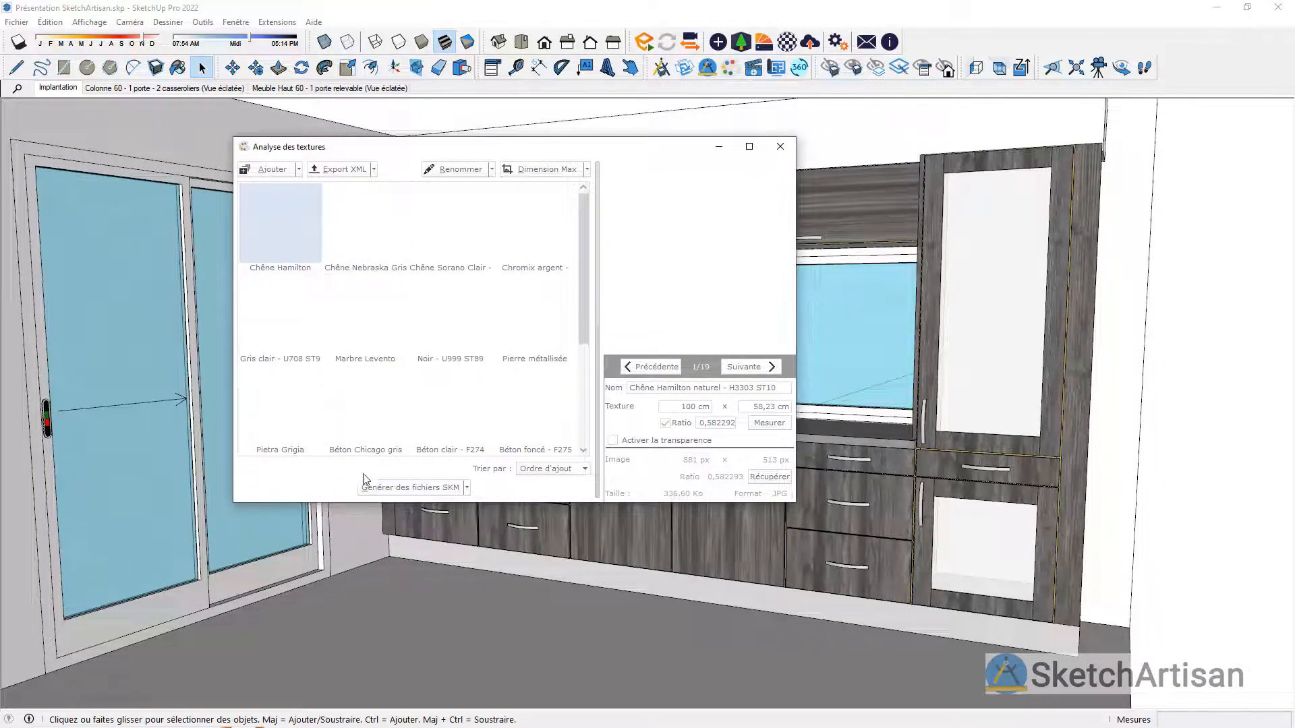
left_click(780, 147)
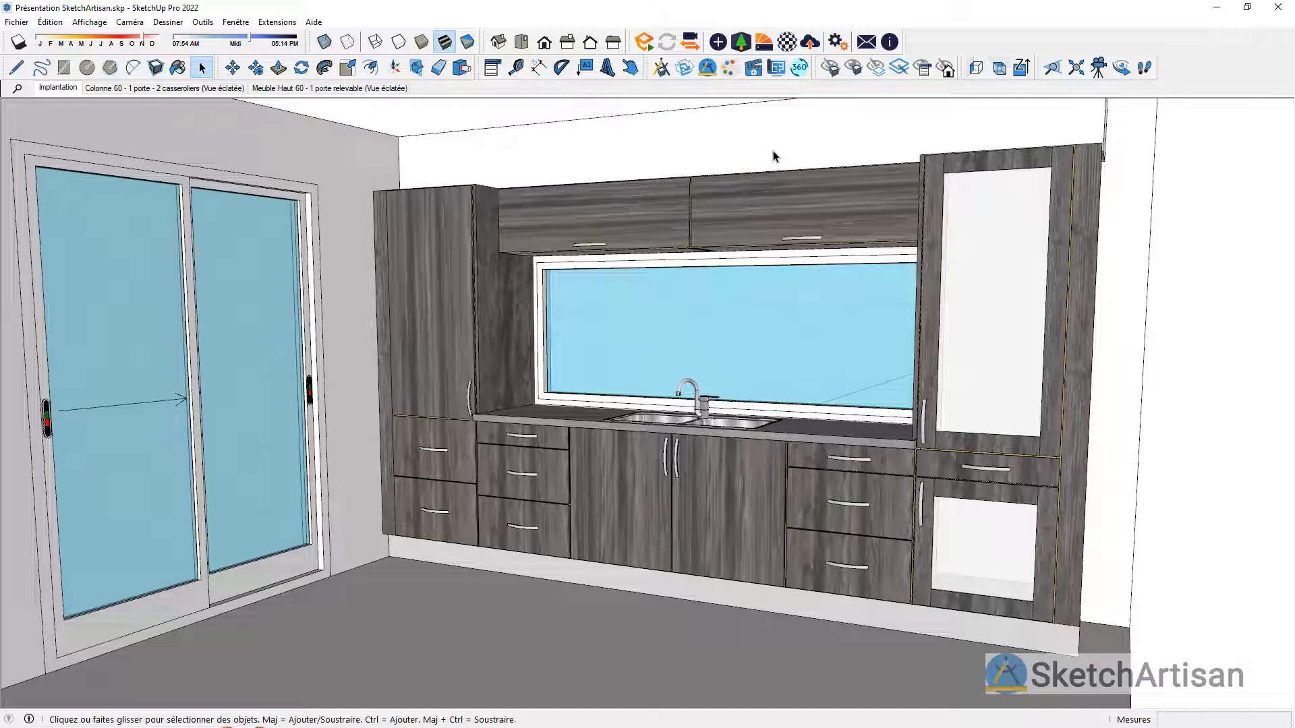
Step: Create a 360° web panorama of the kitchen from the 360 scene
scroll(779, 255, "down", 2)
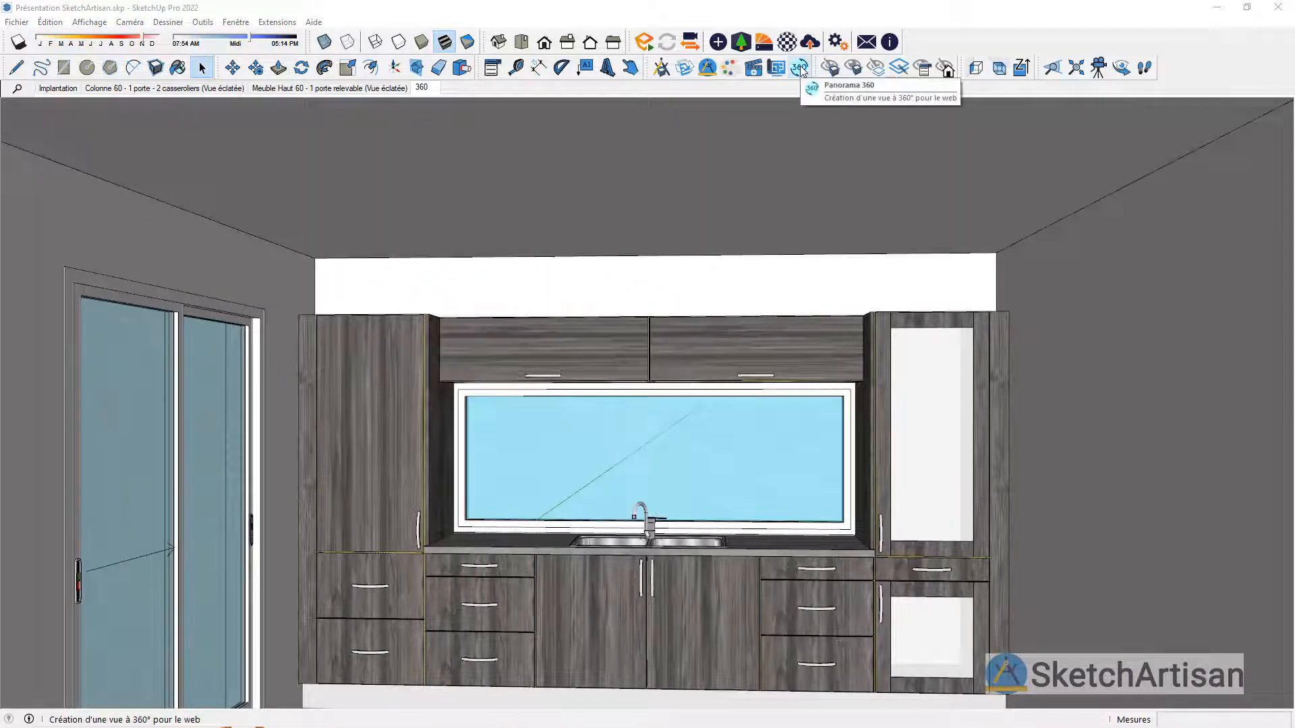
left_click(799, 68)
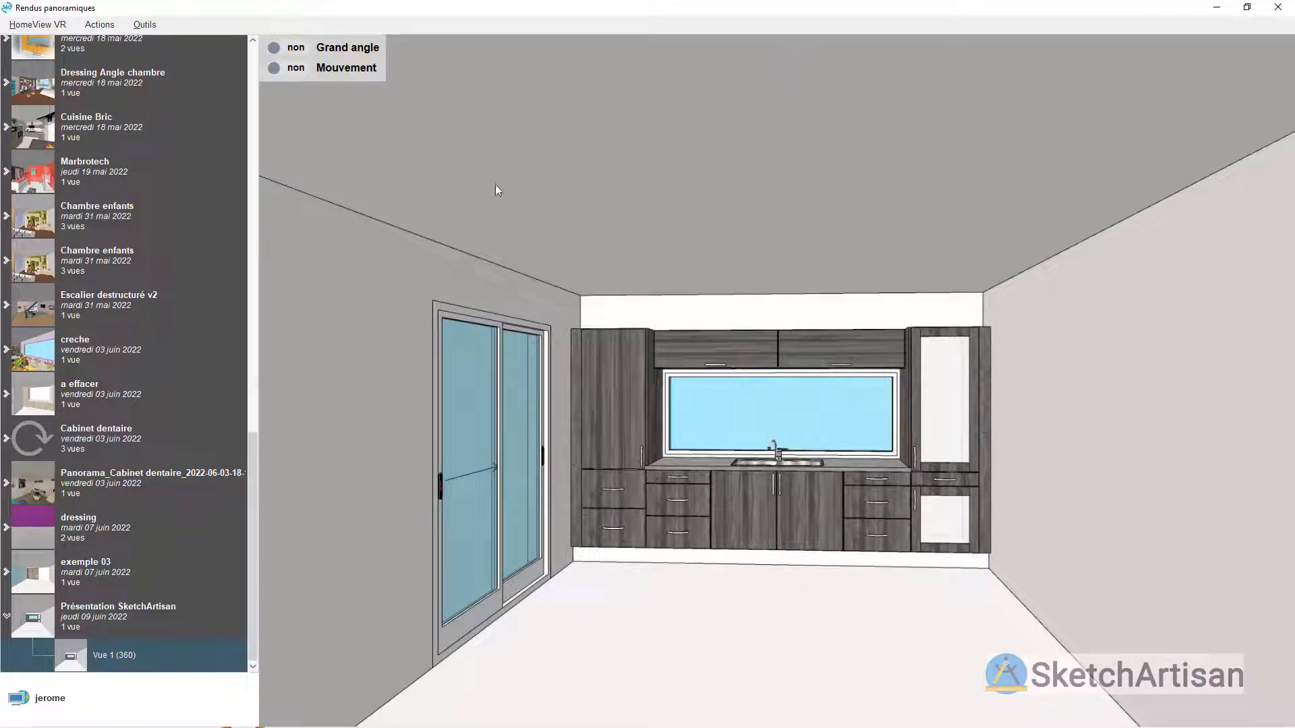
Step: Try the movement and wide-angle options on the kitchen panorama, leaving only wide angle on, and look around the room
left_click(290, 69)
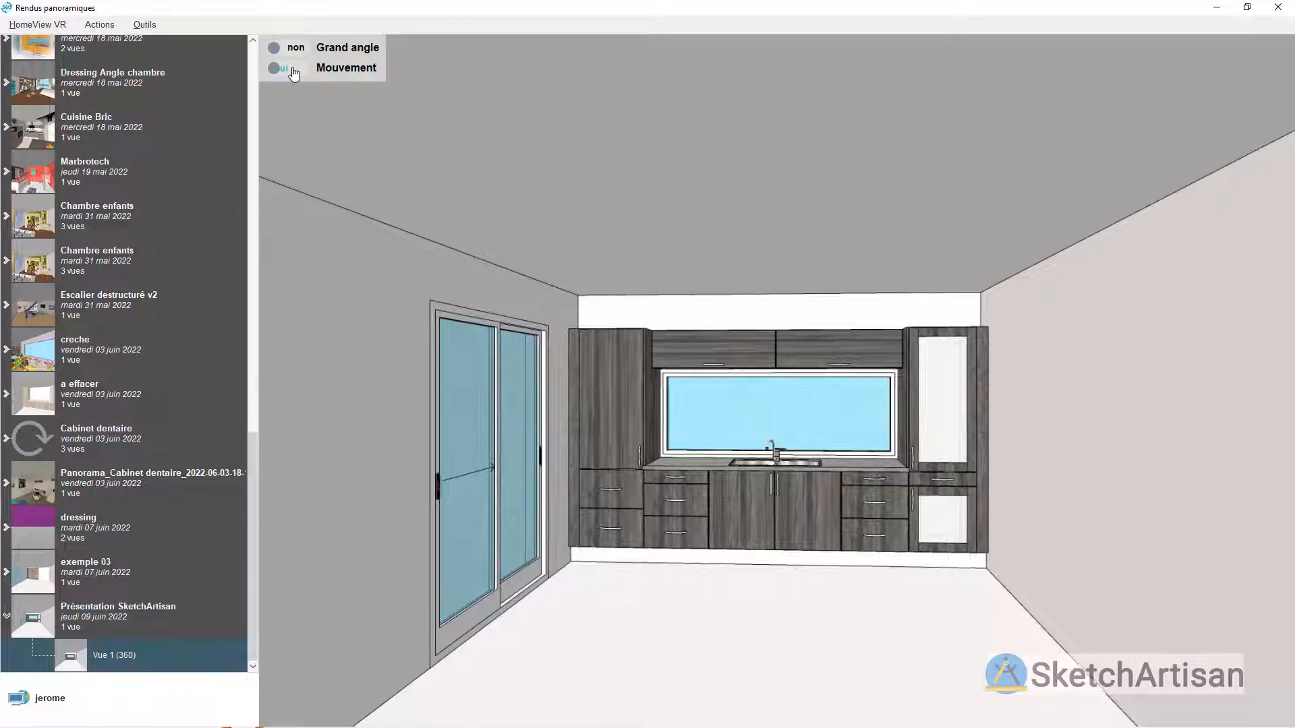
left_click(297, 51)
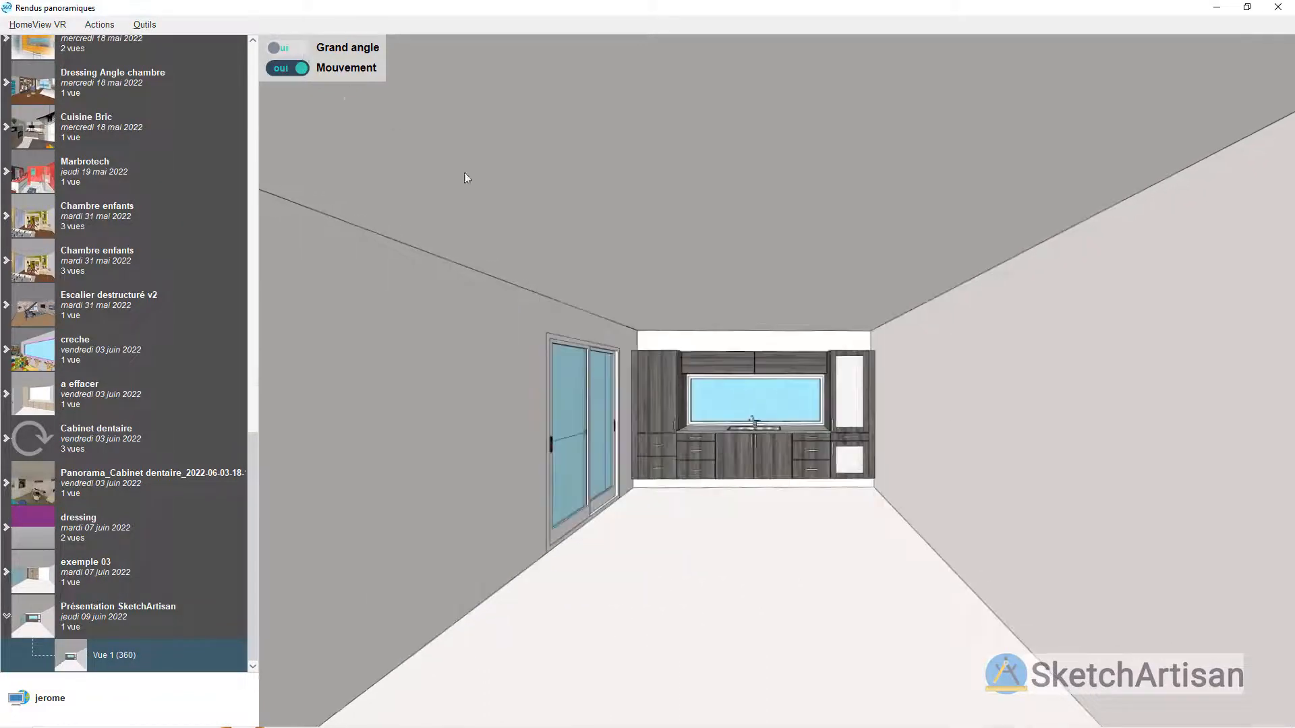
left_click(289, 70)
scroll(736, 411, "up", 4)
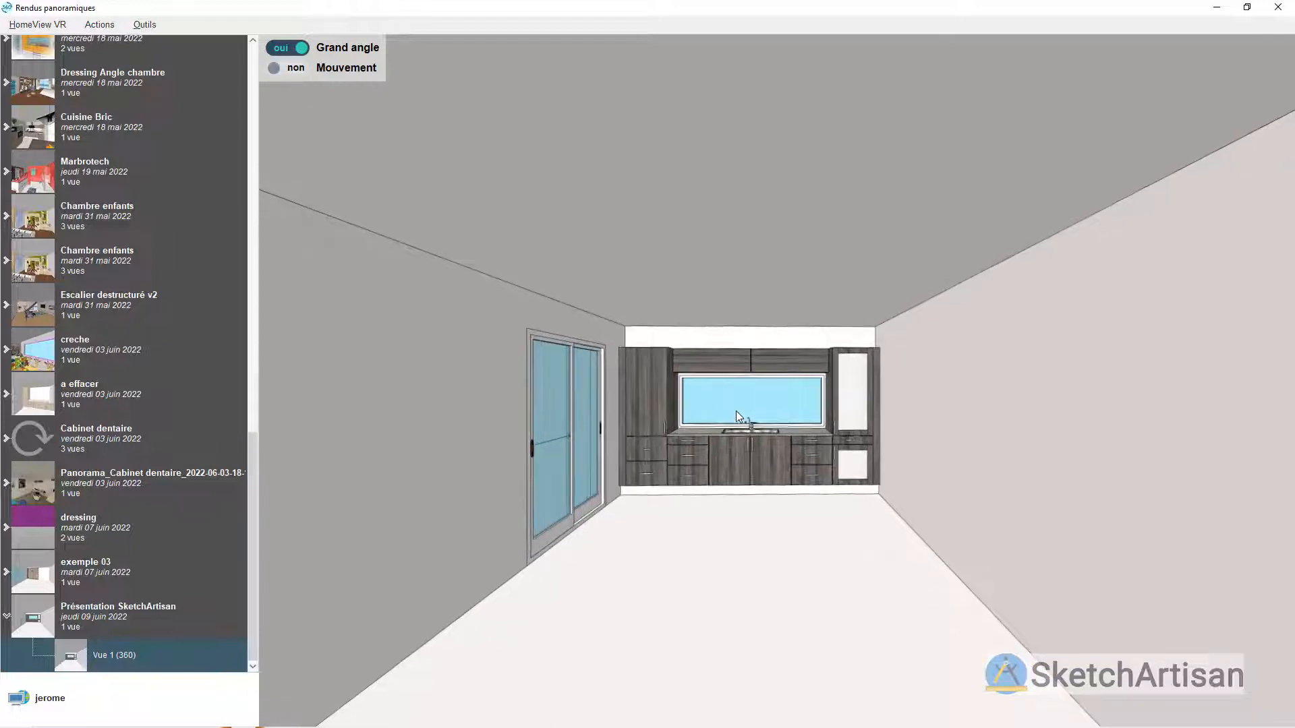
scroll(727, 391, "up", 3)
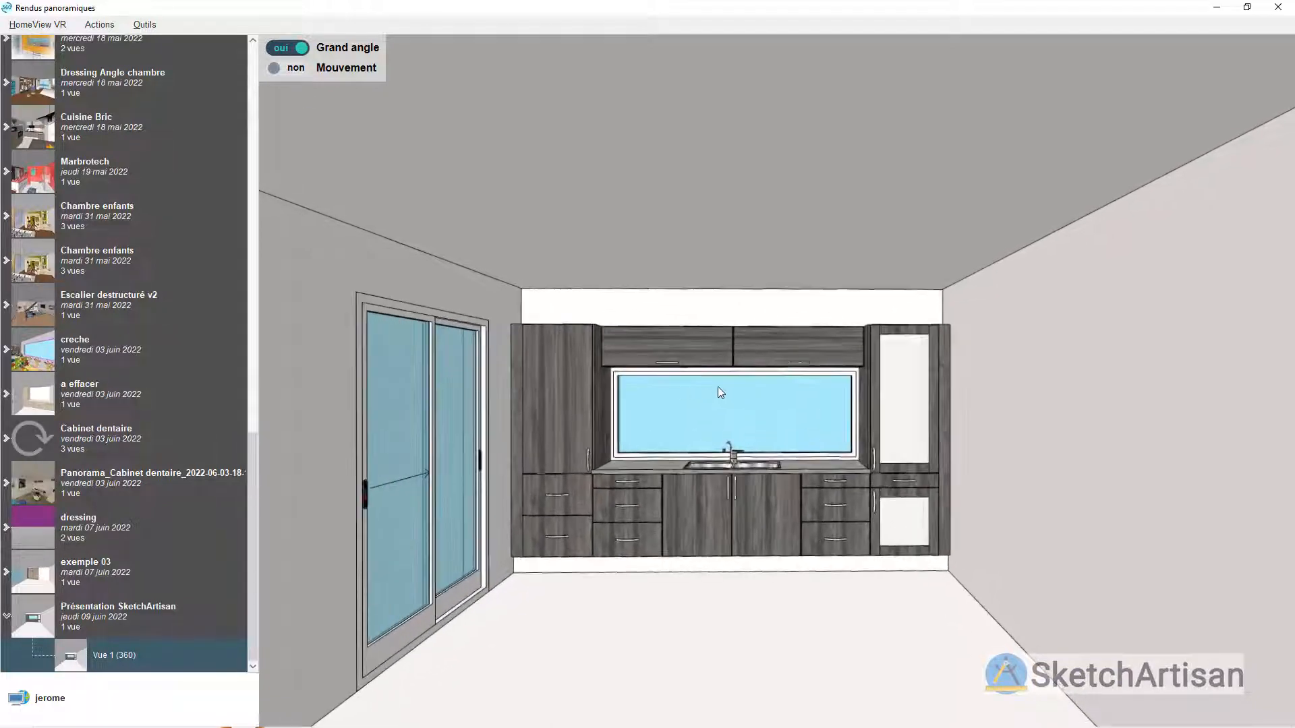
left_click_drag(671, 386, 735, 319)
scroll(739, 395, "up", 5)
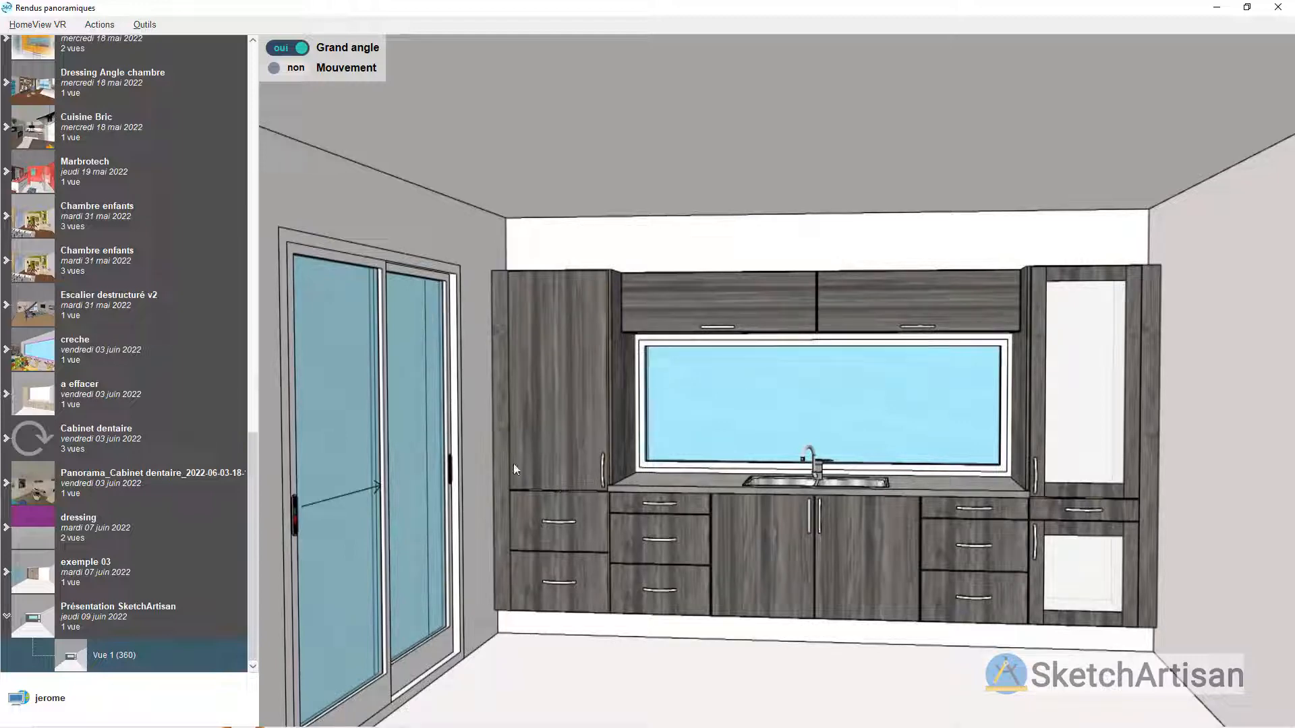
Step: Put the archived Présentation SketchArtisan panorama project online
left_click_drag(252, 519, 235, 572)
right_click(193, 654)
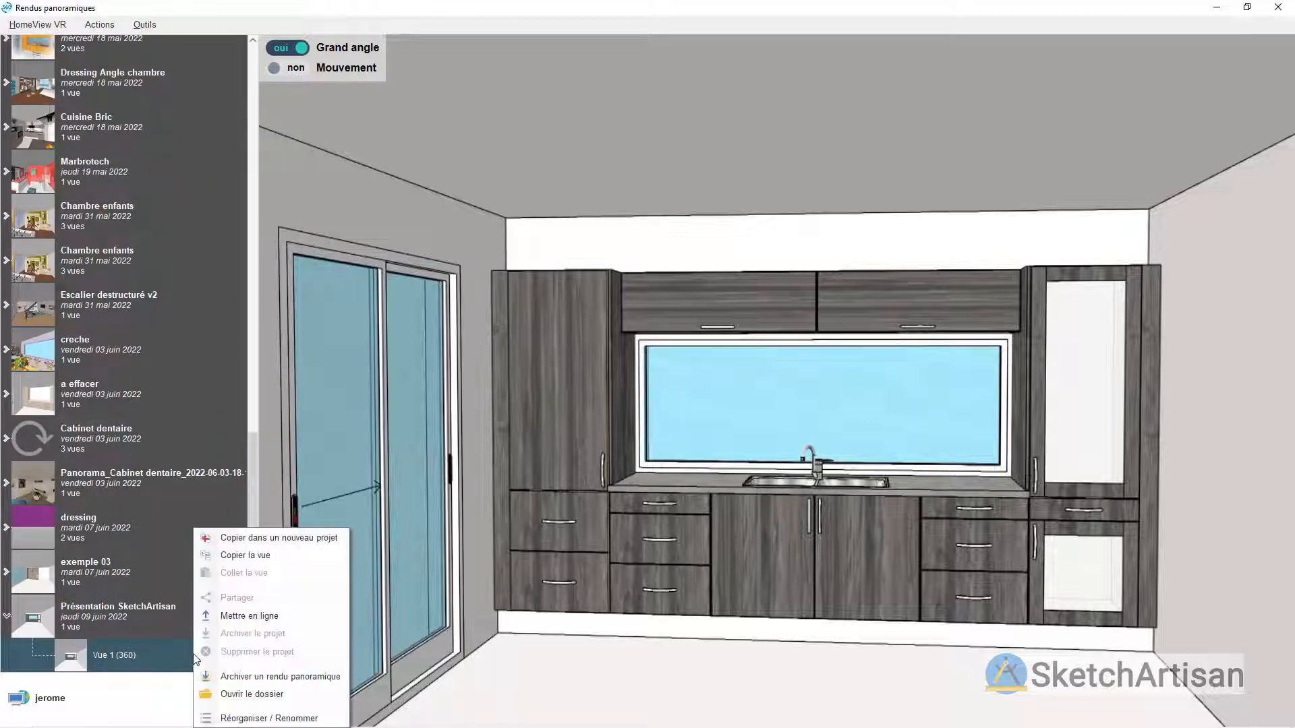
left_click(241, 617)
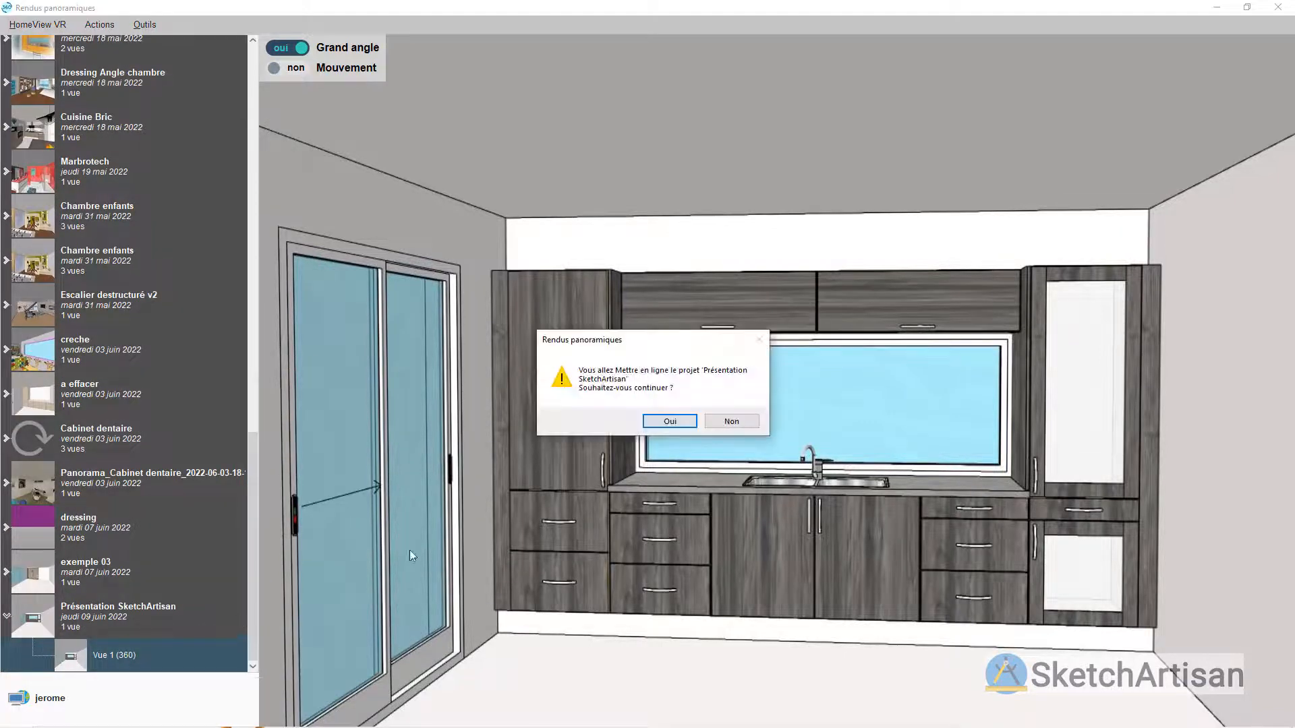
left_click(667, 422)
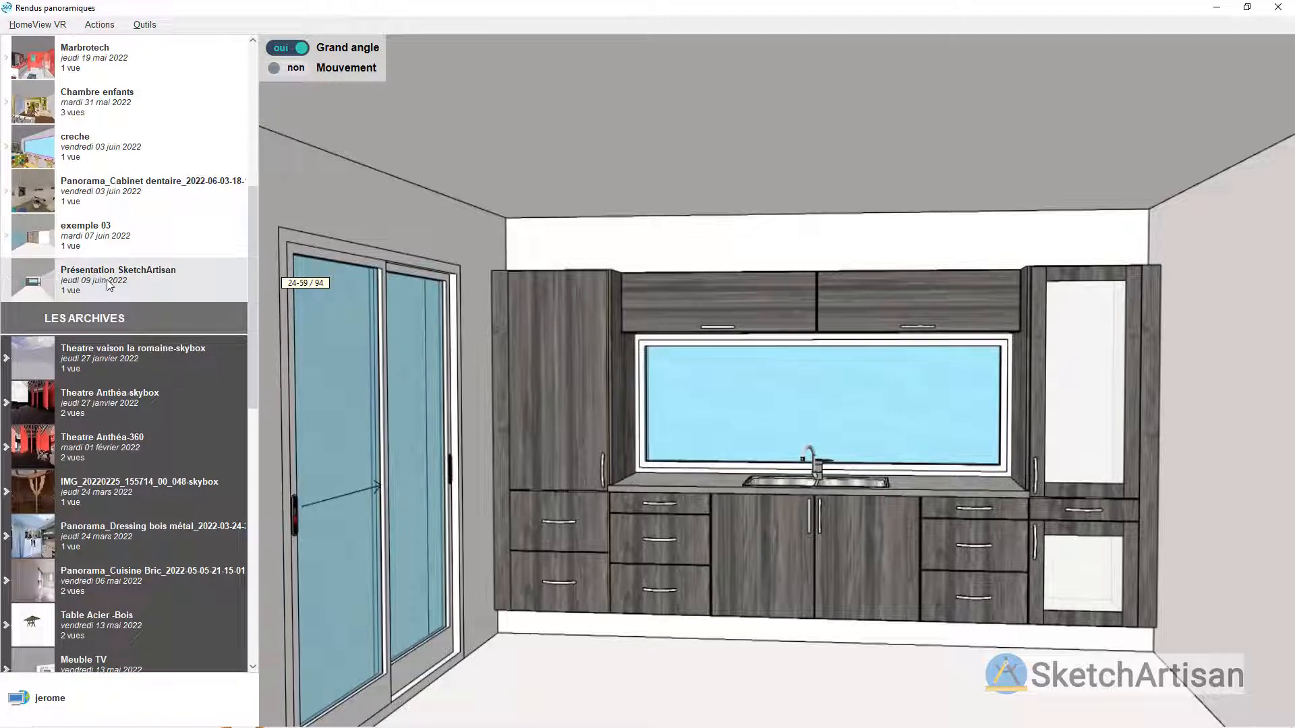
Step: Copy the sharing link of the online Présentation SketchArtisan panorama and close the sharing window
right_click(106, 279)
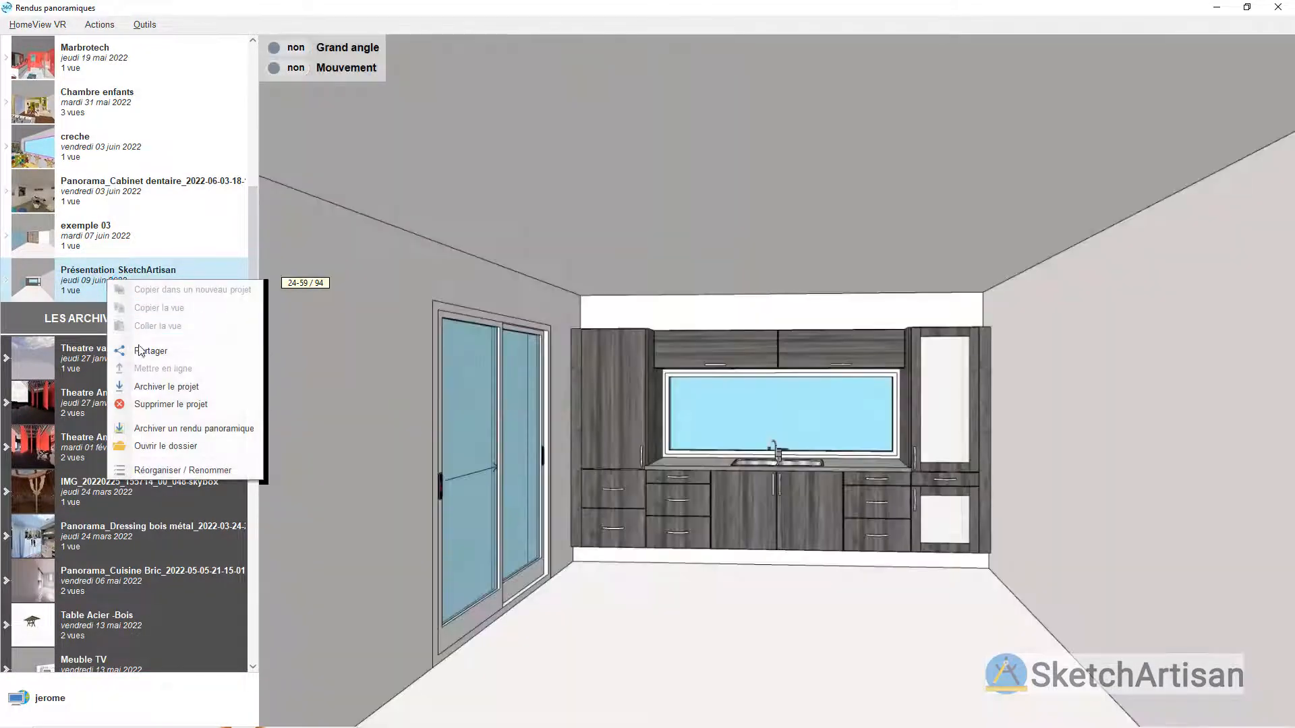
left_click(140, 350)
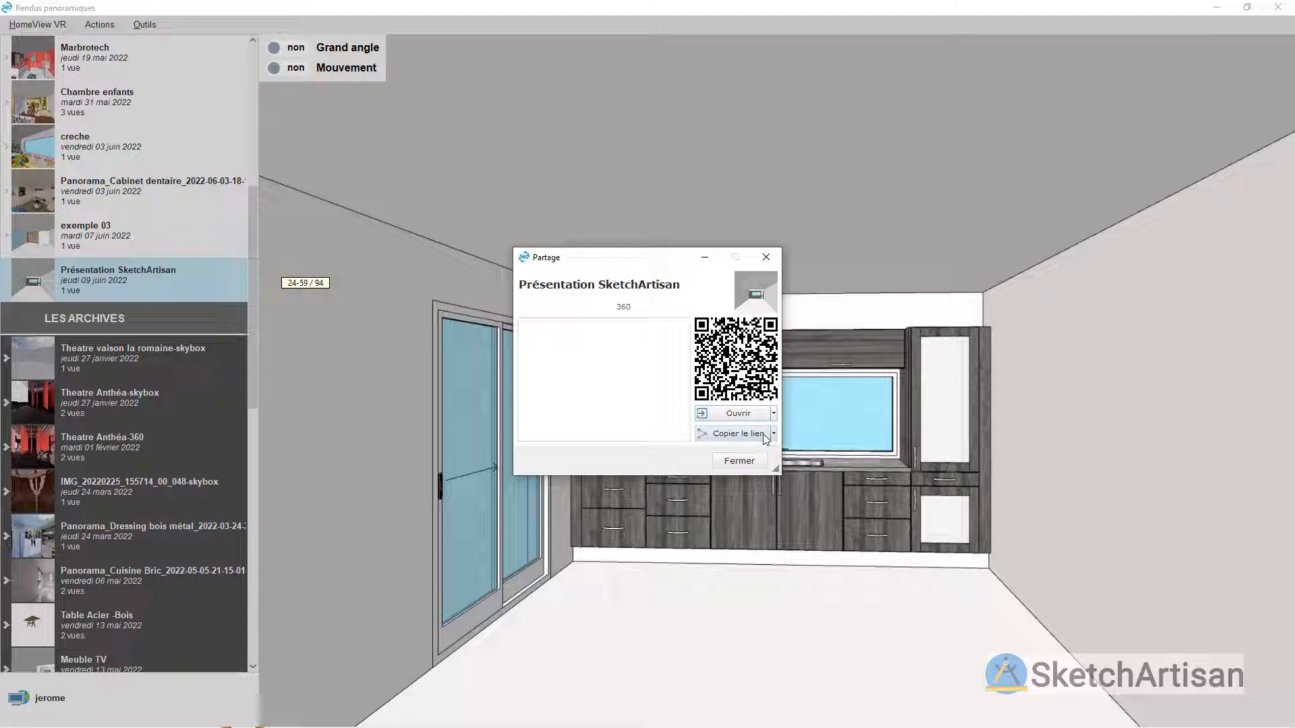
left_click(766, 439)
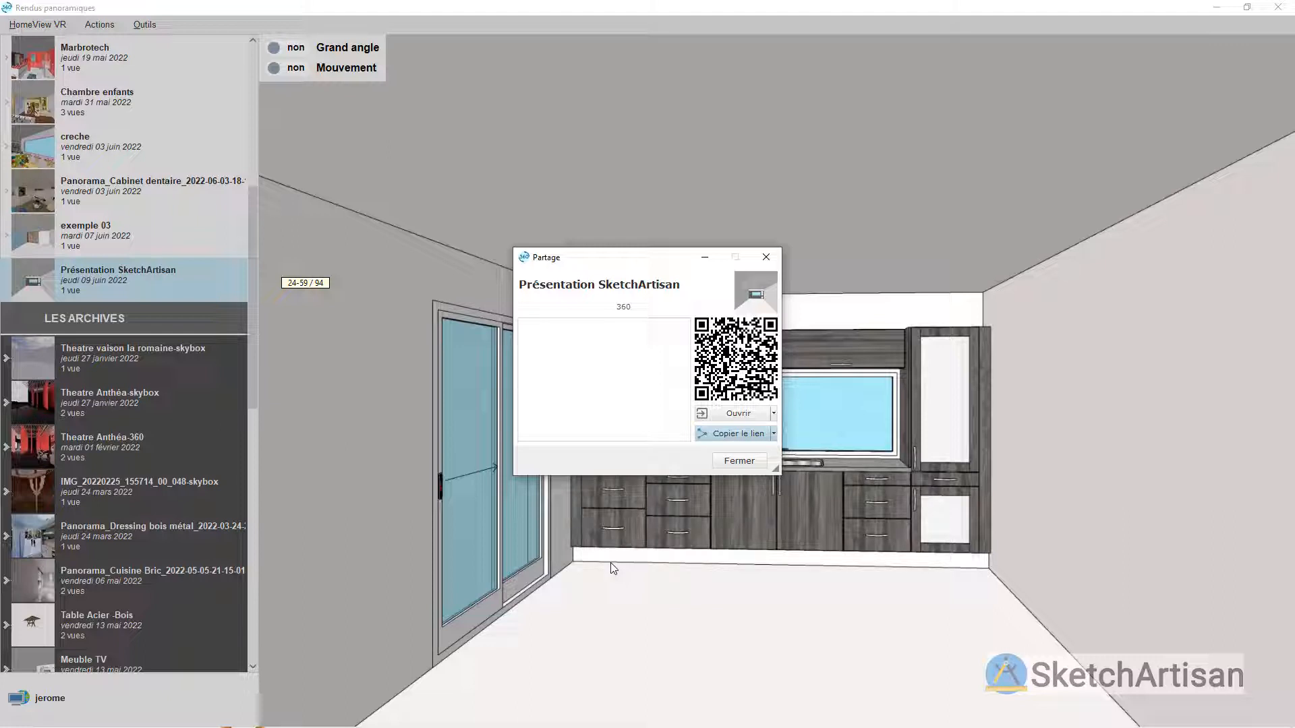
left_click(764, 257)
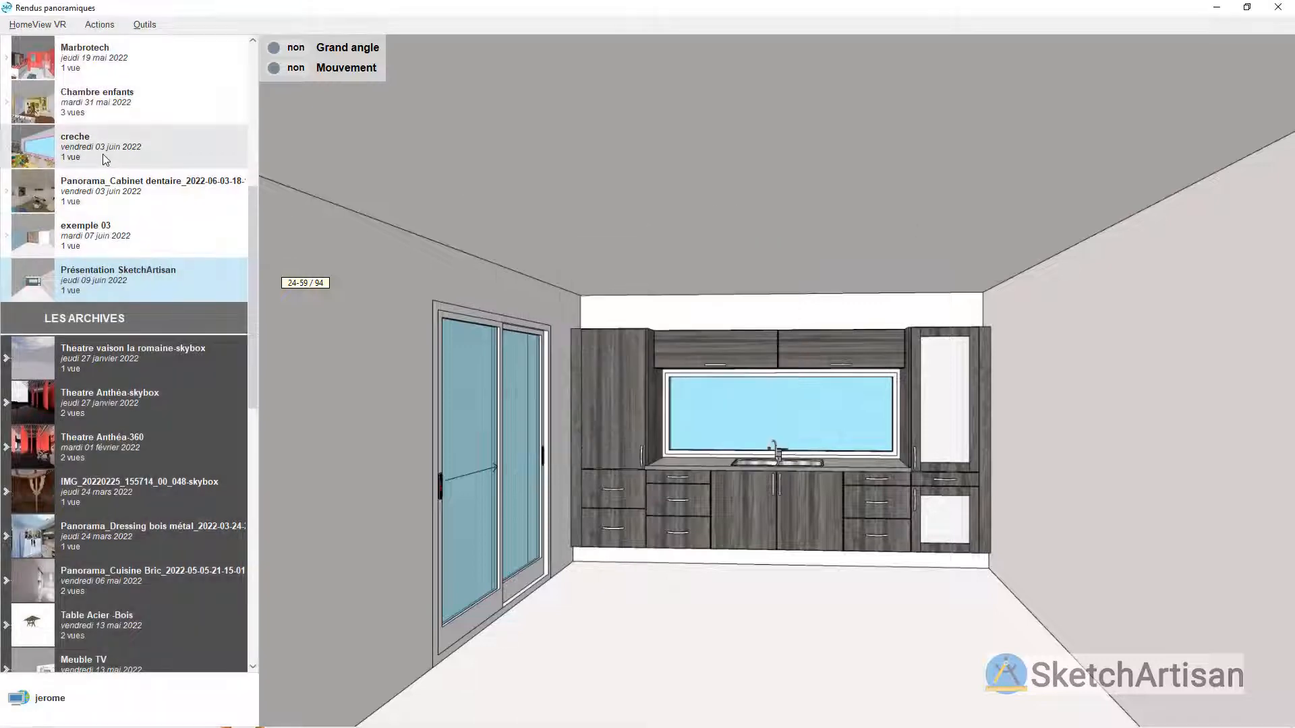
Step: Explore the online creche panorama all around, examining the playroom's windows, walls, furniture and toys
left_click(94, 162)
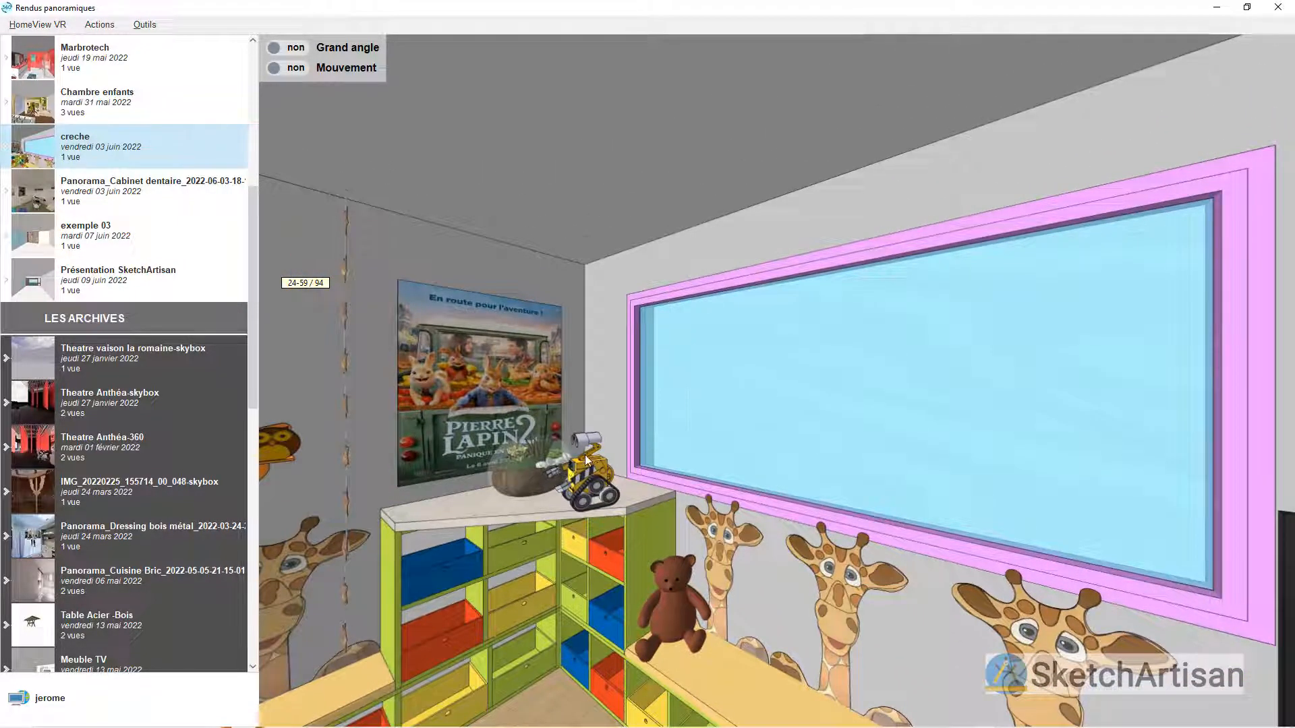
mouse_move(686, 341)
left_mouse_down()
mouse_move(1022, 434)
mouse_move(1227, 448)
left_mouse_up()
mouse_move(726, 455)
left_mouse_down()
mouse_move(925, 419)
mouse_move(1072, 413)
left_mouse_up()
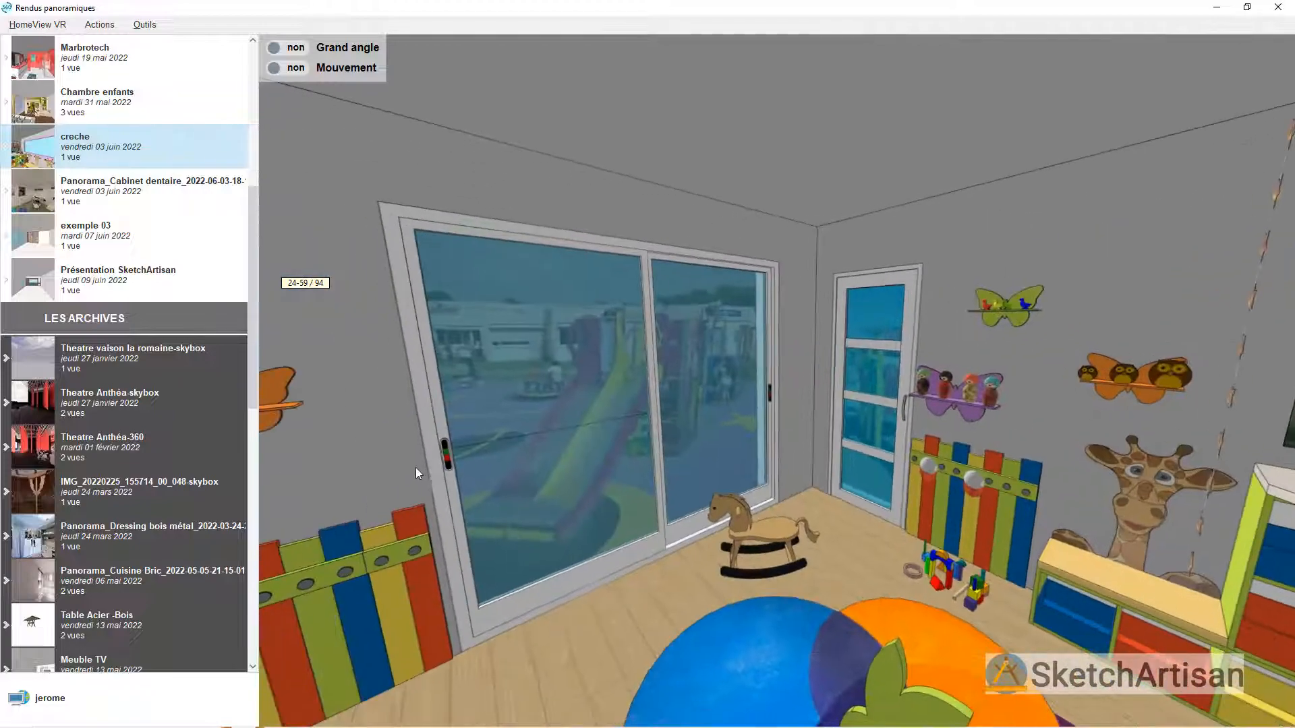
left_click_drag(415, 467, 697, 400)
left_click_drag(467, 418, 806, 360)
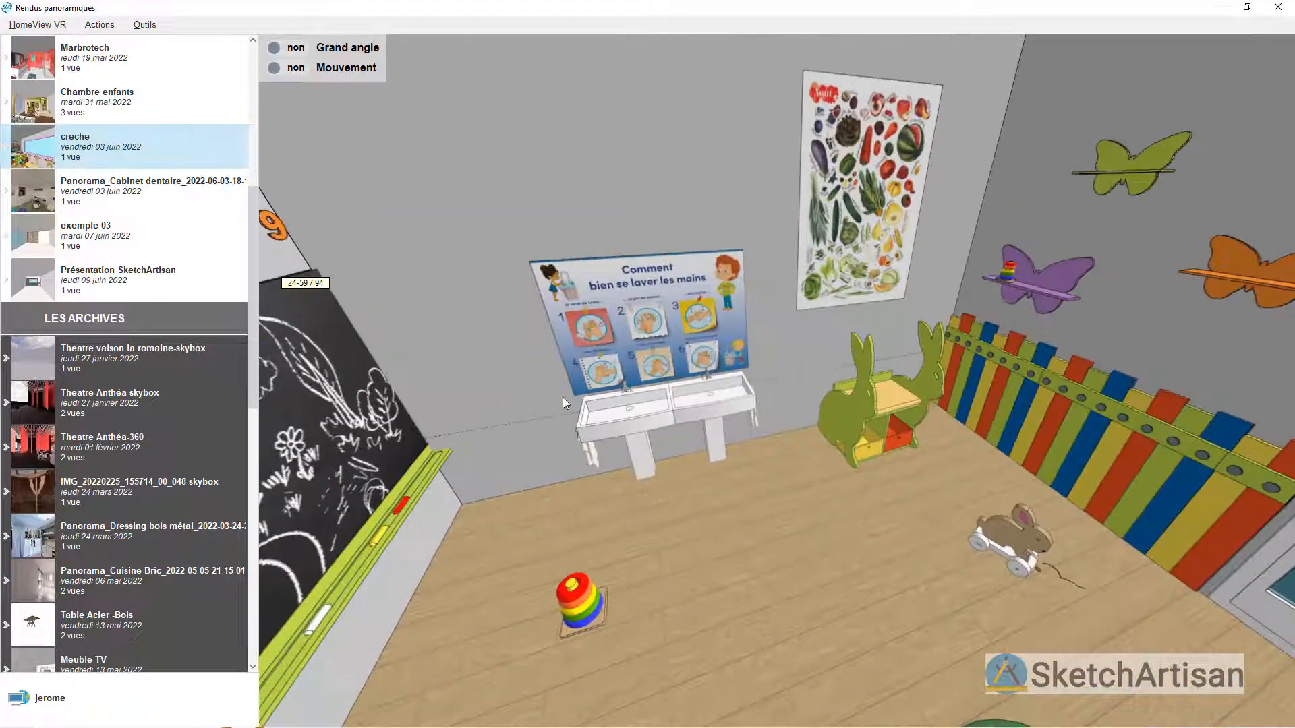
mouse_move(563, 397)
left_mouse_down()
mouse_move(867, 411)
mouse_move(371, 452)
mouse_move(366, 547)
left_mouse_up()
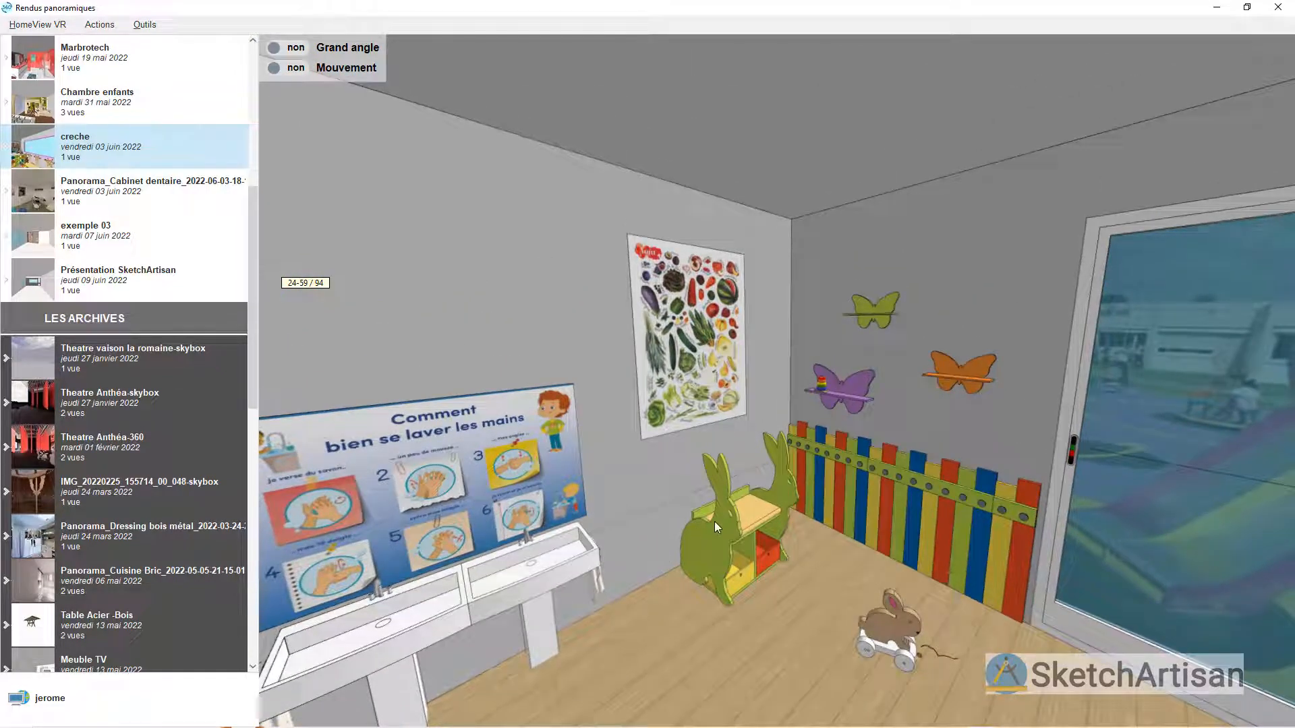
left_click_drag(554, 397, 633, 430)
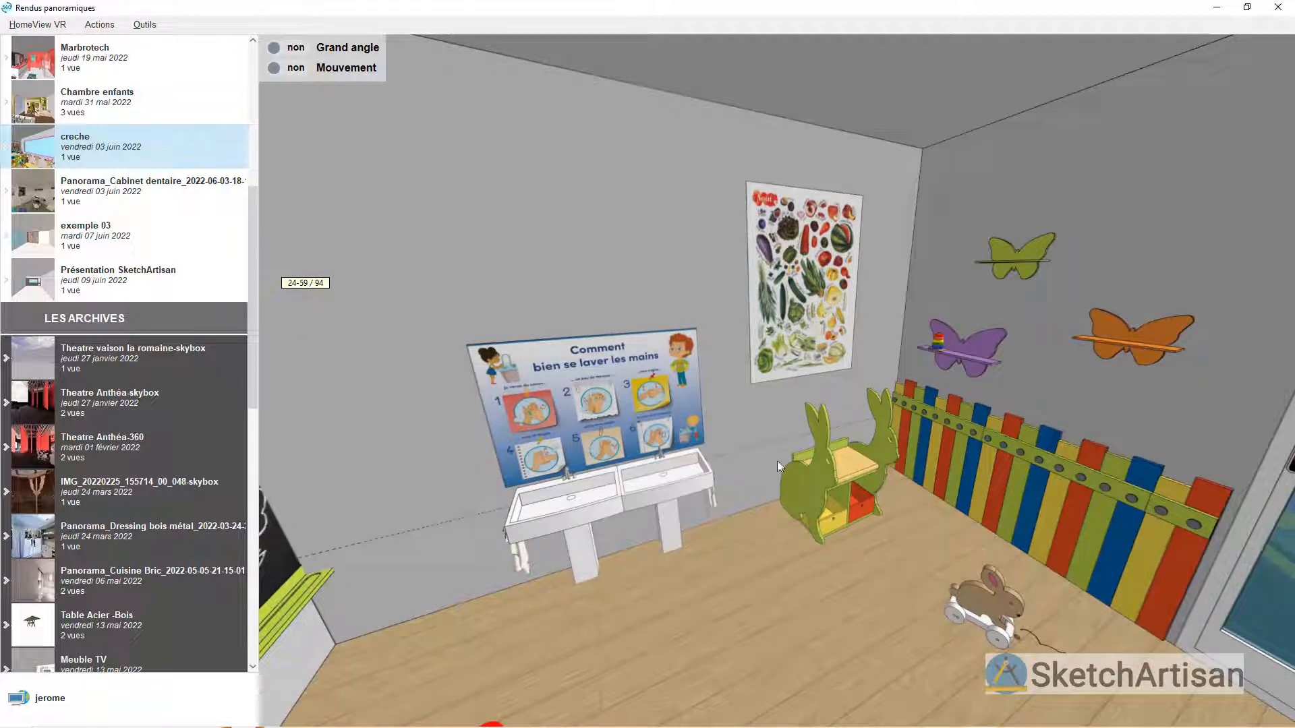
left_click_drag(533, 501, 766, 351)
left_click_drag(577, 427, 778, 337)
left_click_drag(272, 338, 673, 352)
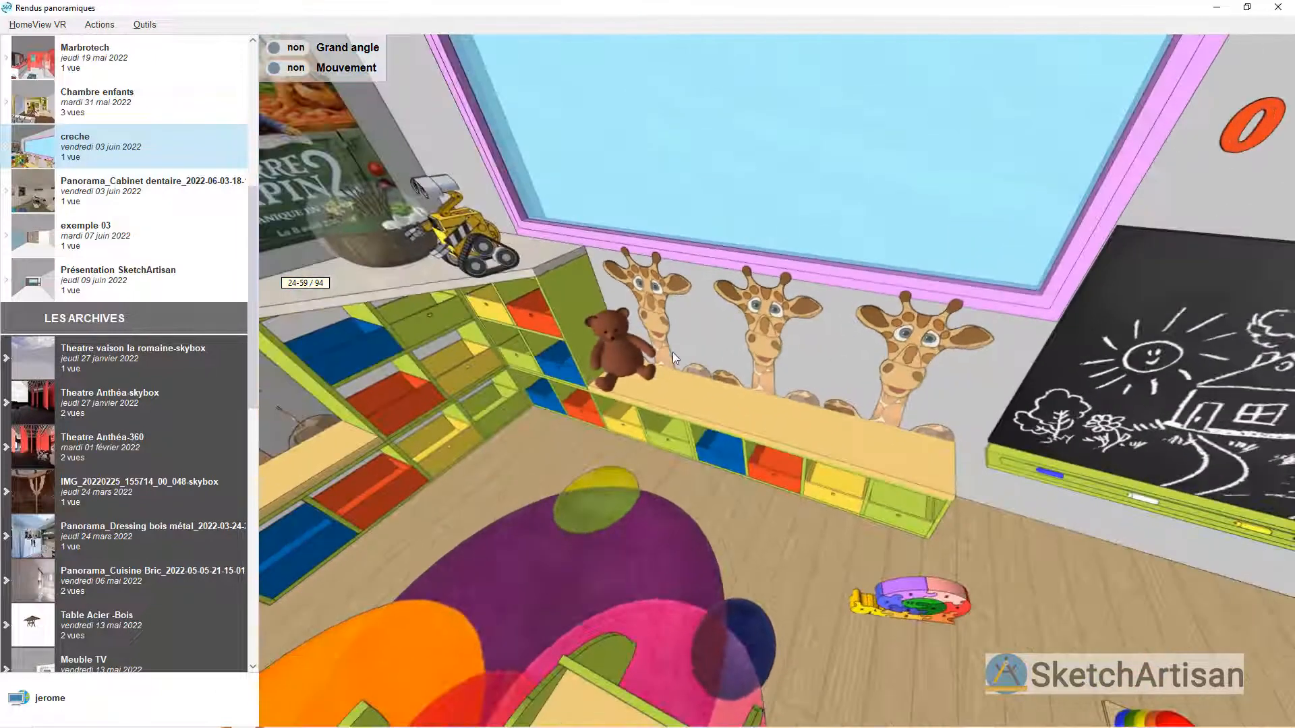
scroll(665, 248, "up", 5)
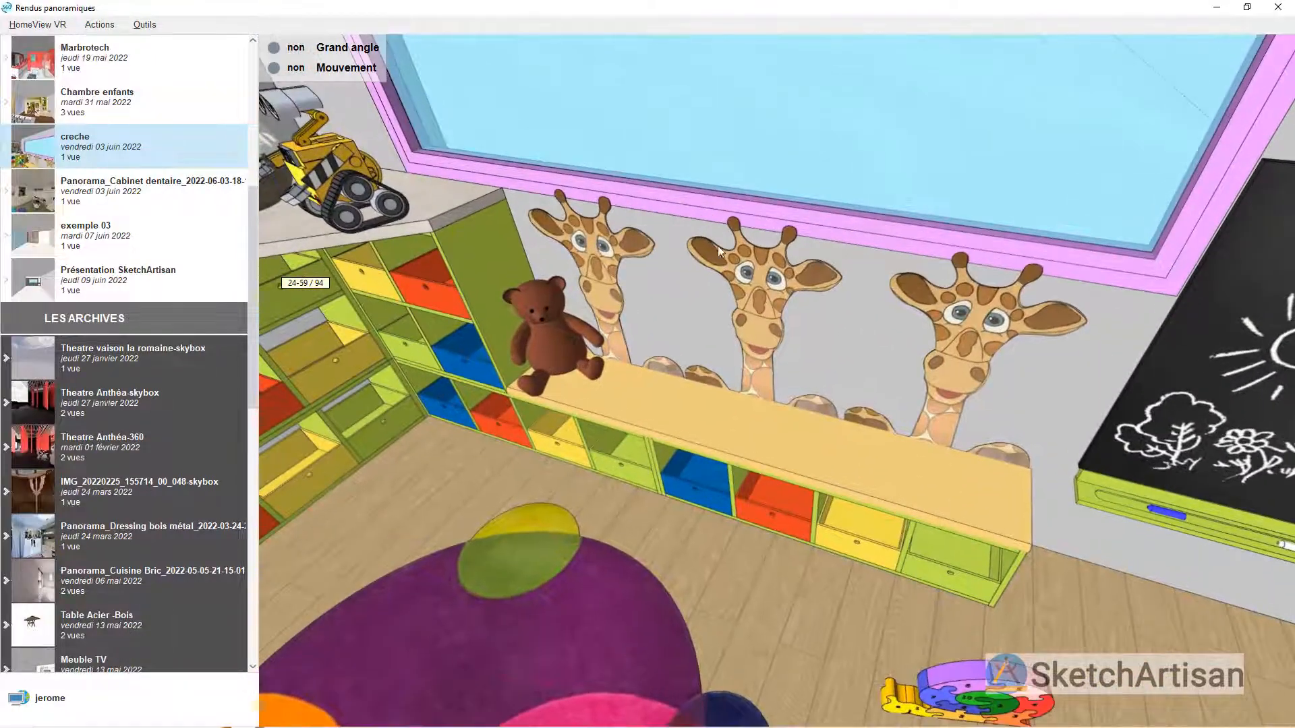
scroll(687, 306, "down", 5)
left_click_drag(754, 290, 697, 532)
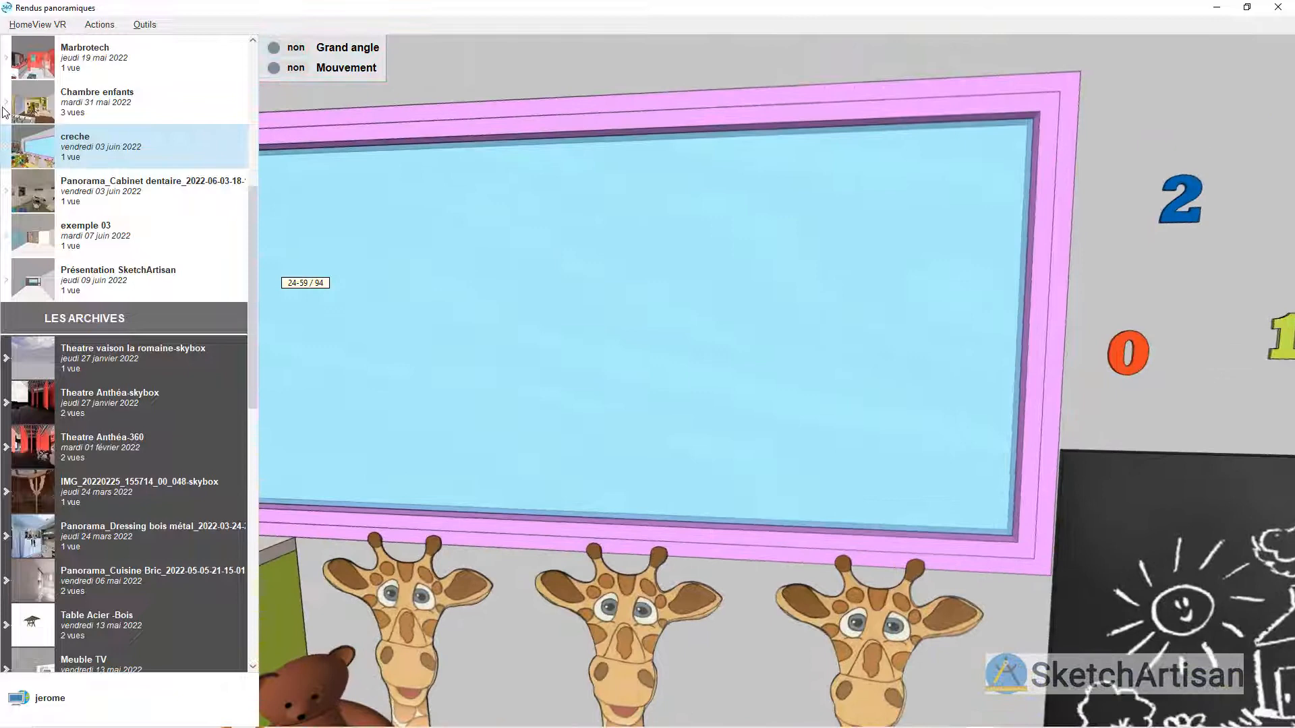
Step: View the sharing options and QR code of the creche panorama and close the sharing window
right_click(114, 151)
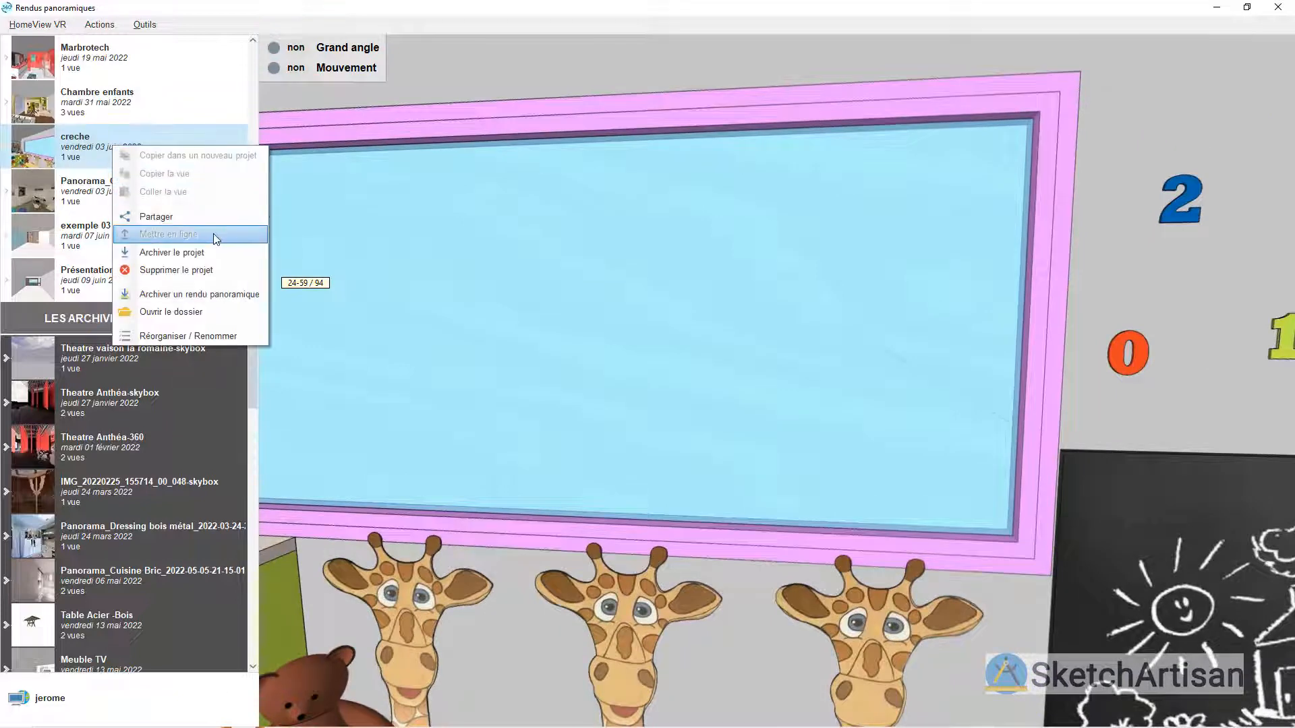
left_click(158, 214)
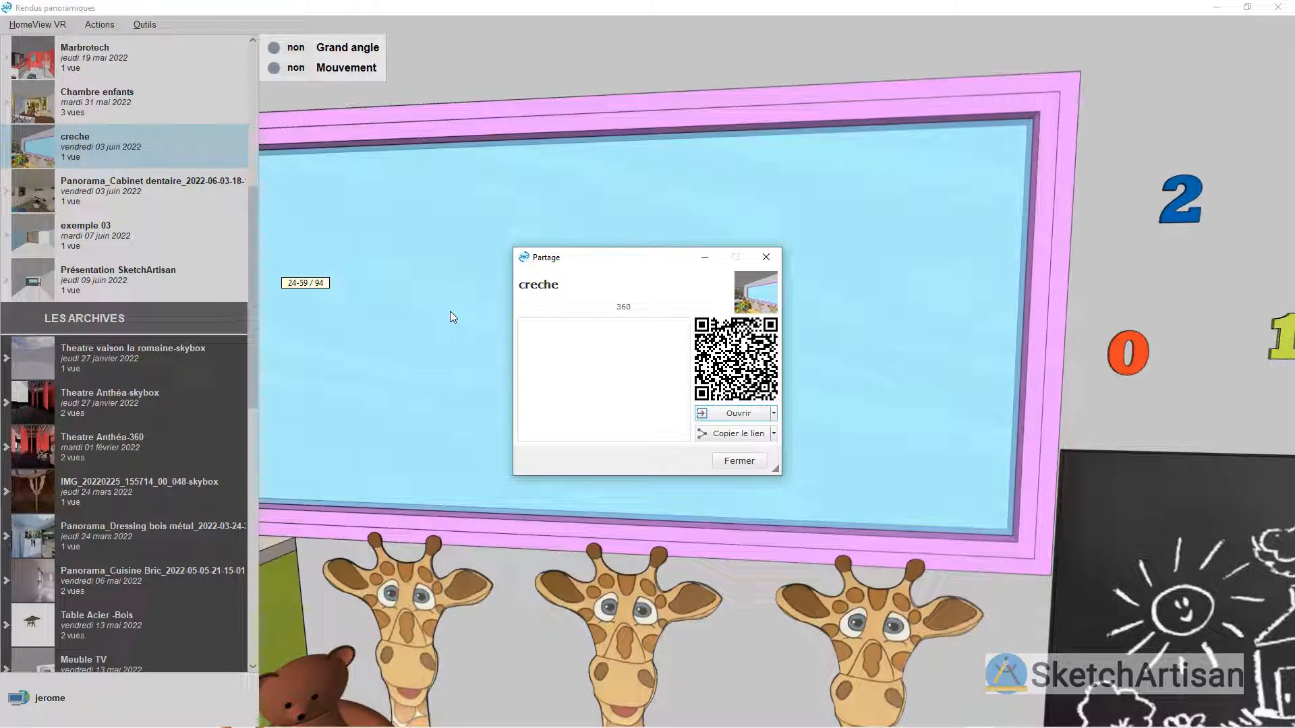
left_click(741, 464)
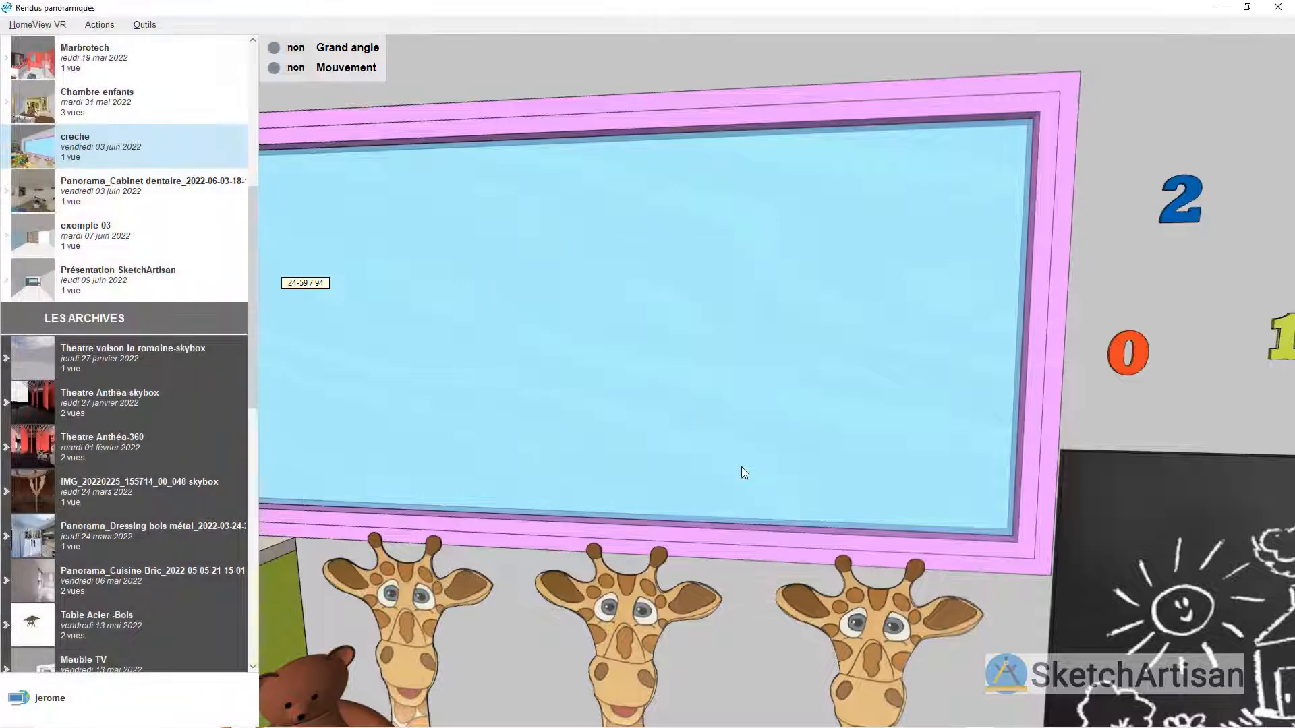
Step: Look around the Panorama_Cabinet dentaire project, examining the desk, dental chair and storage units
left_click(179, 196)
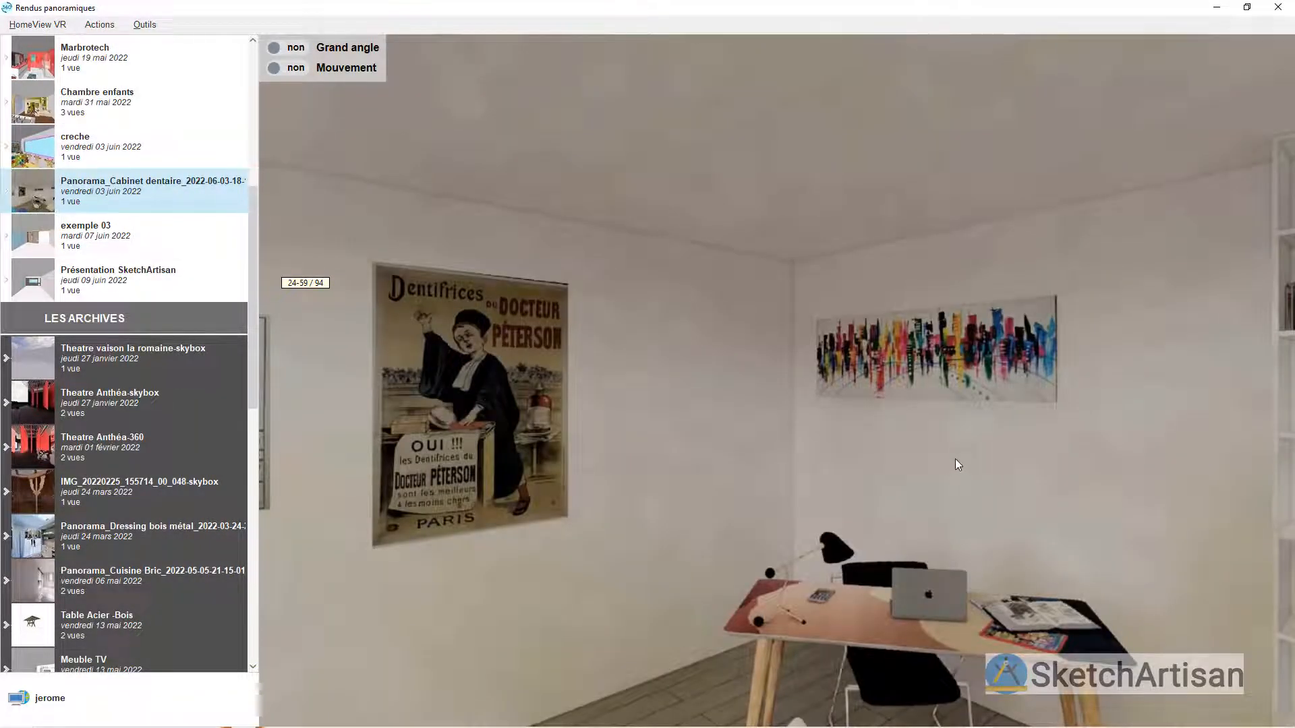
left_click_drag(955, 458, 637, 464)
left_click_drag(846, 460, 742, 387)
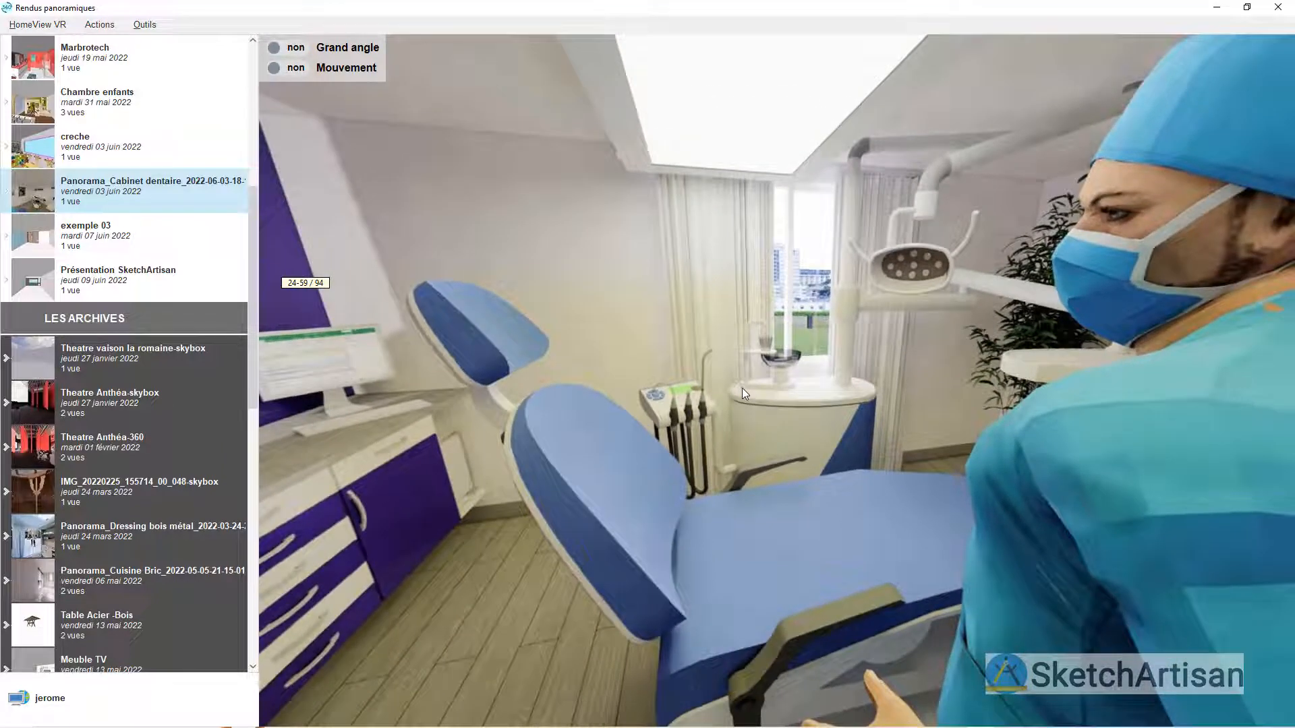
left_click_drag(561, 447, 783, 501)
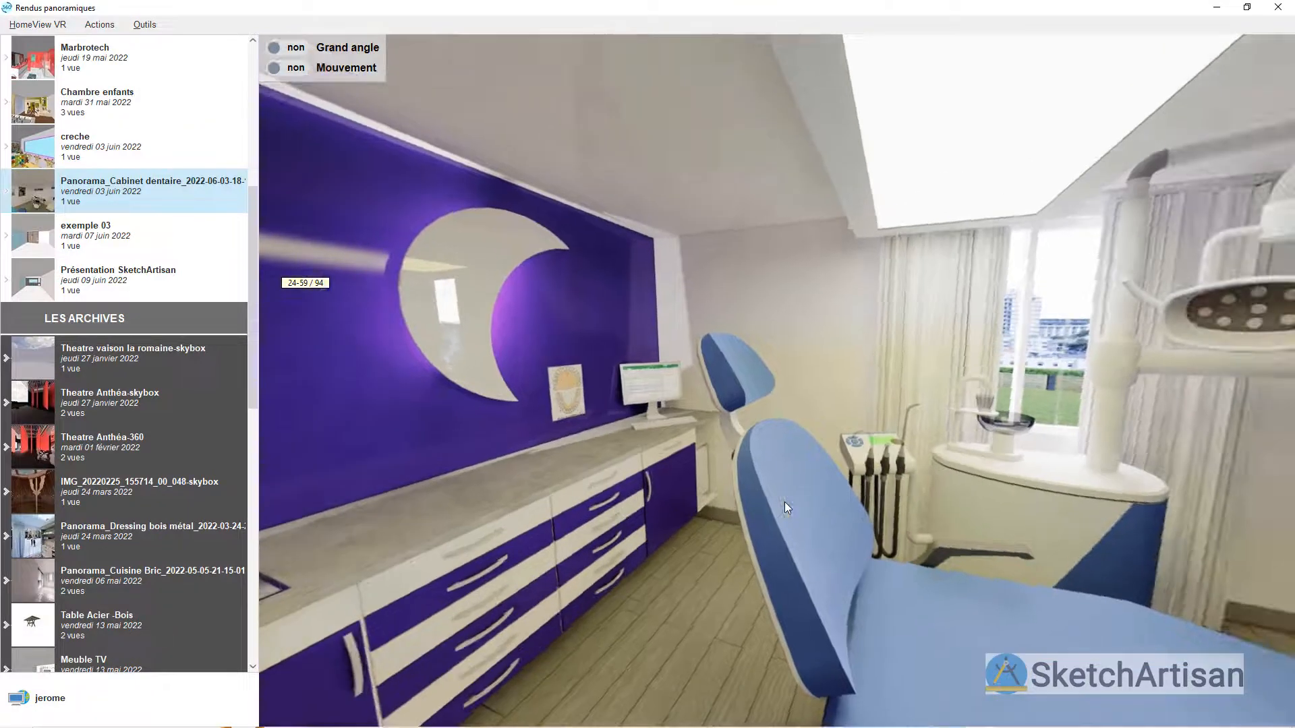
Step: Display the Cuisine 02 panorama and look around the orange kitchen
scroll(191, 233, "up", 3)
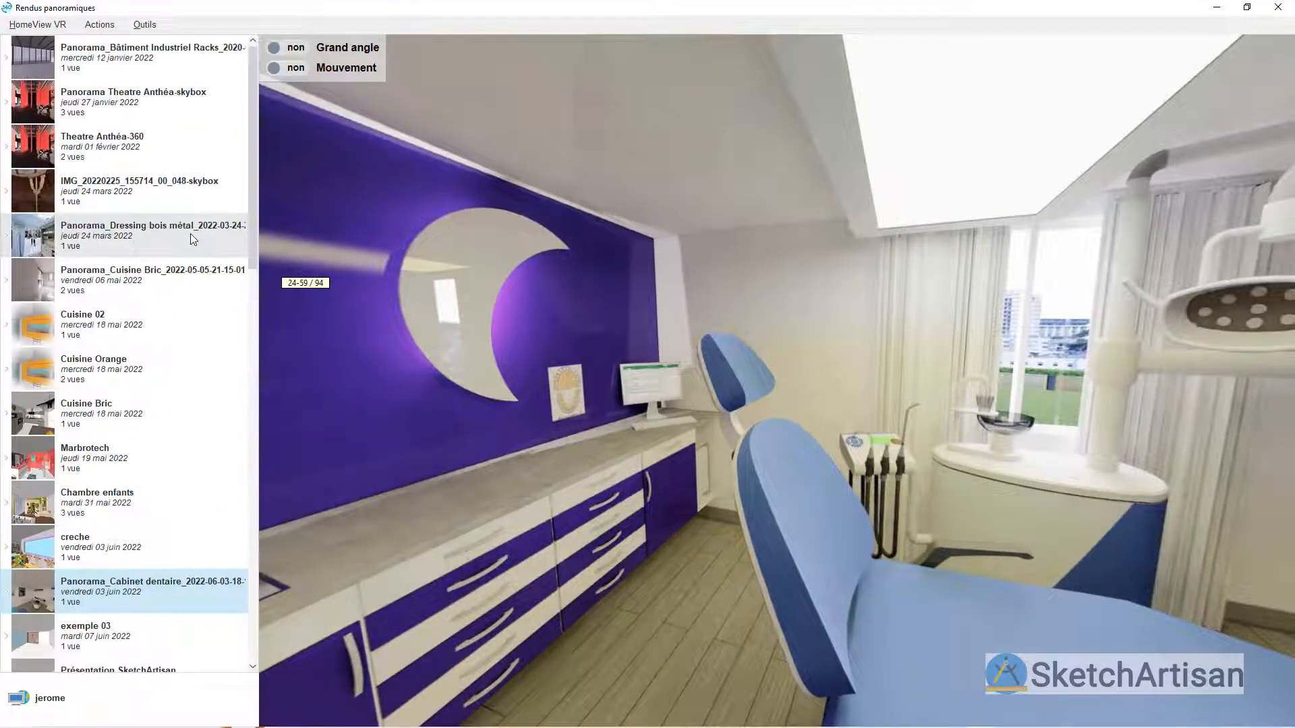
left_click(200, 329)
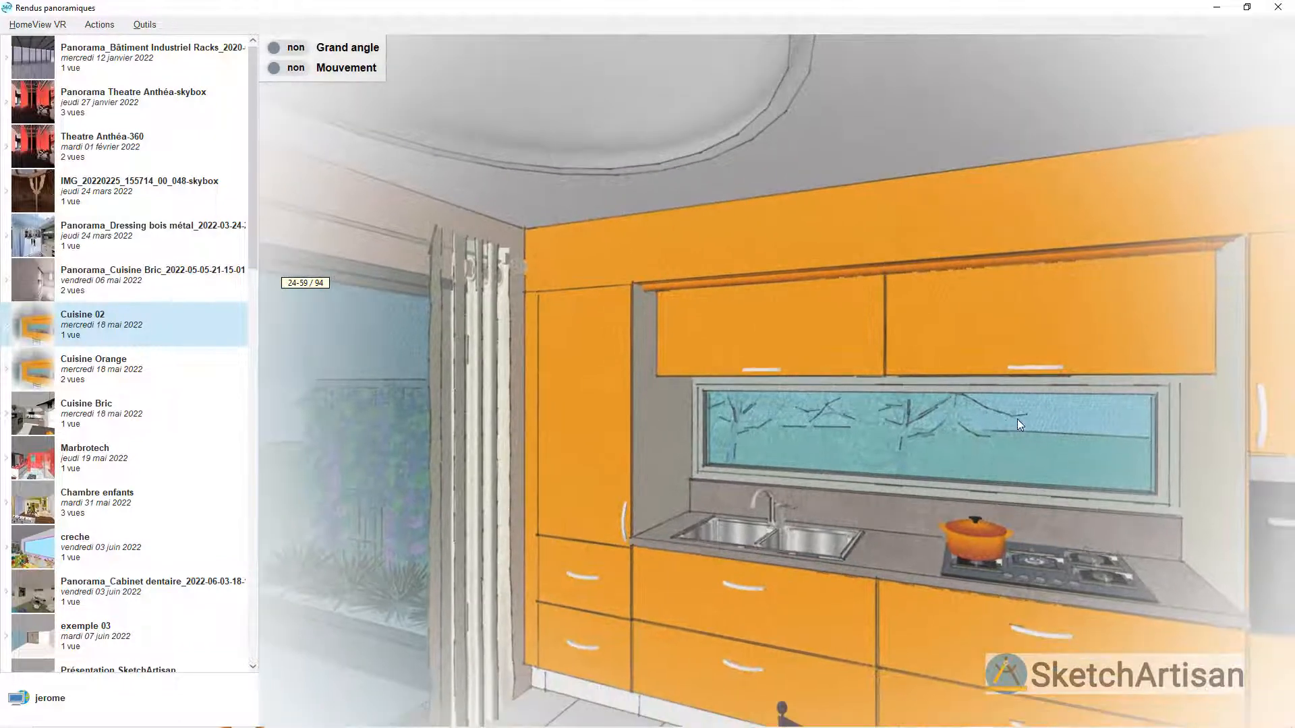
left_click_drag(1017, 419, 324, 348)
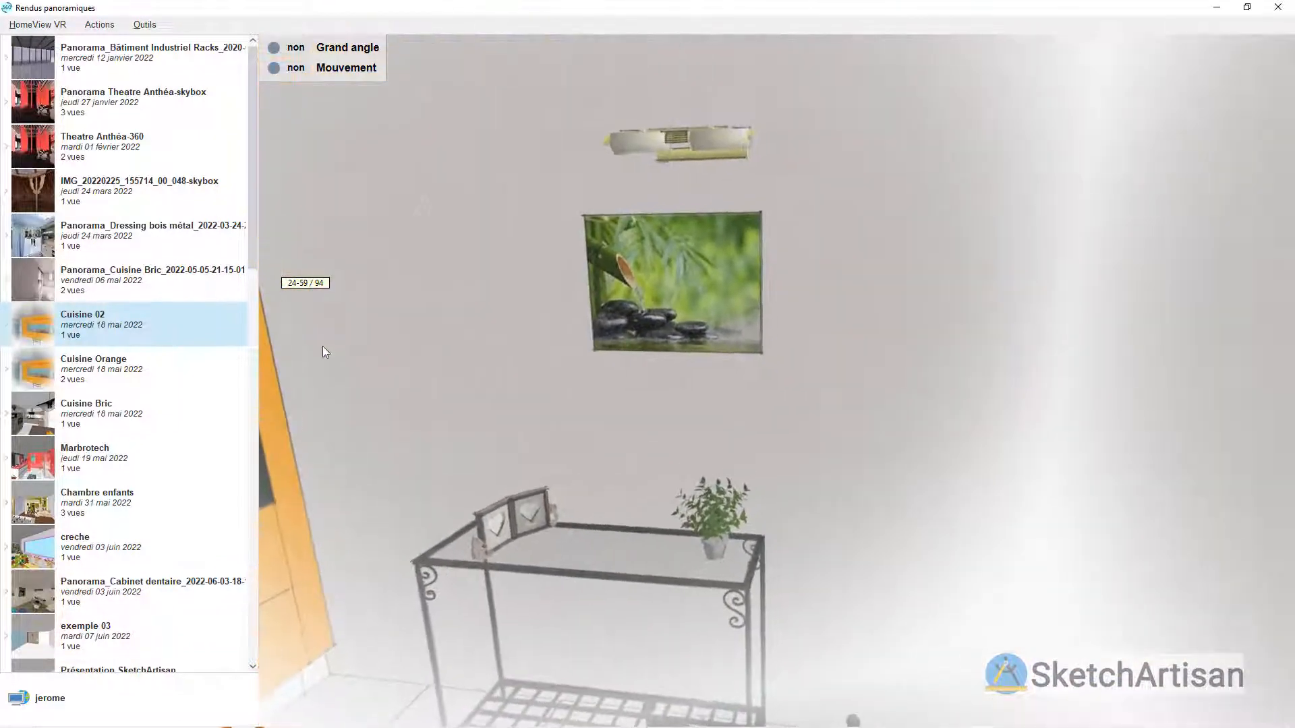
Step: Explore the Cuisine Bric panorama with the wide-angle view and turn on its automatic movement
left_click(155, 408)
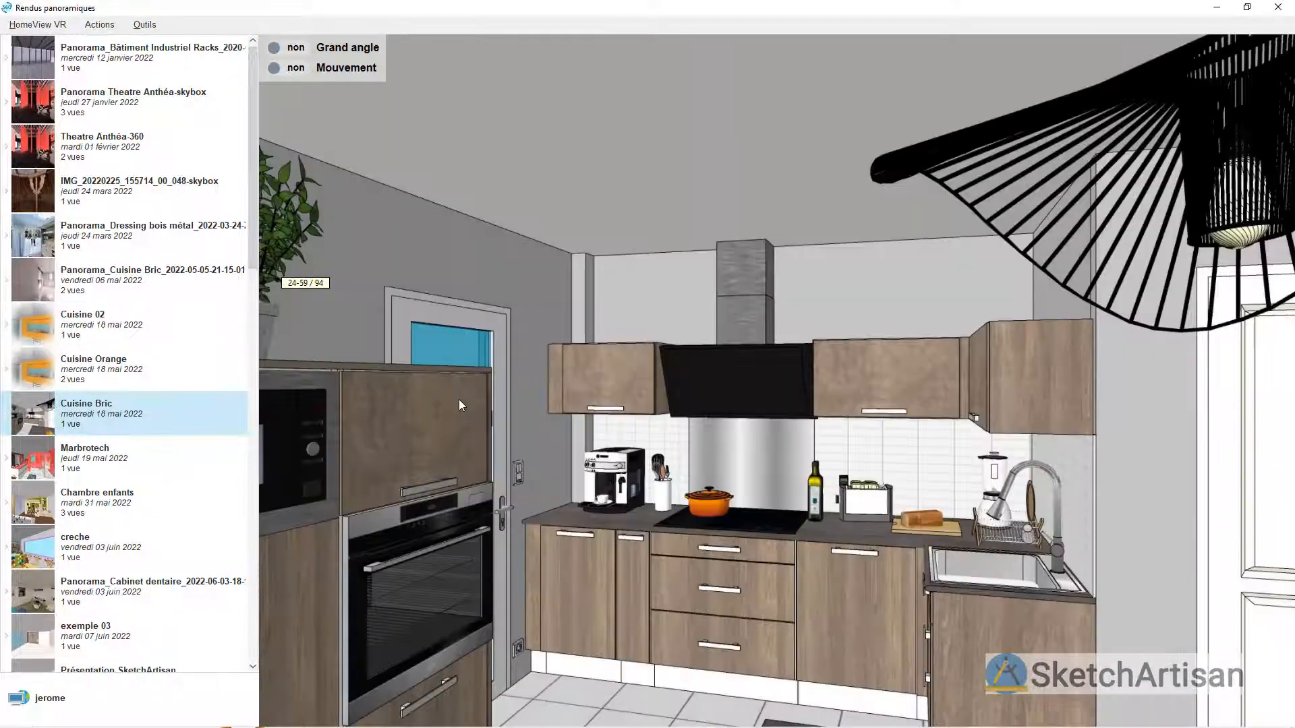
scroll(909, 338, "down", 5)
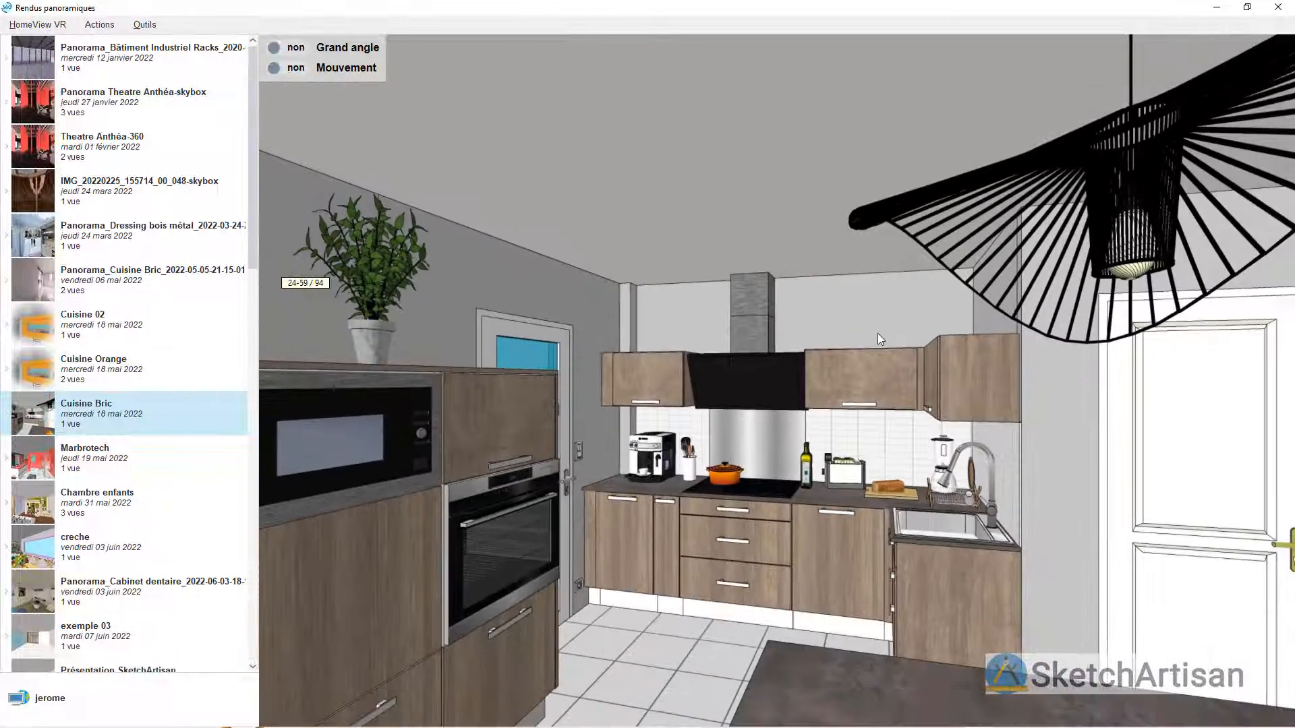
scroll(667, 388, "down", 5)
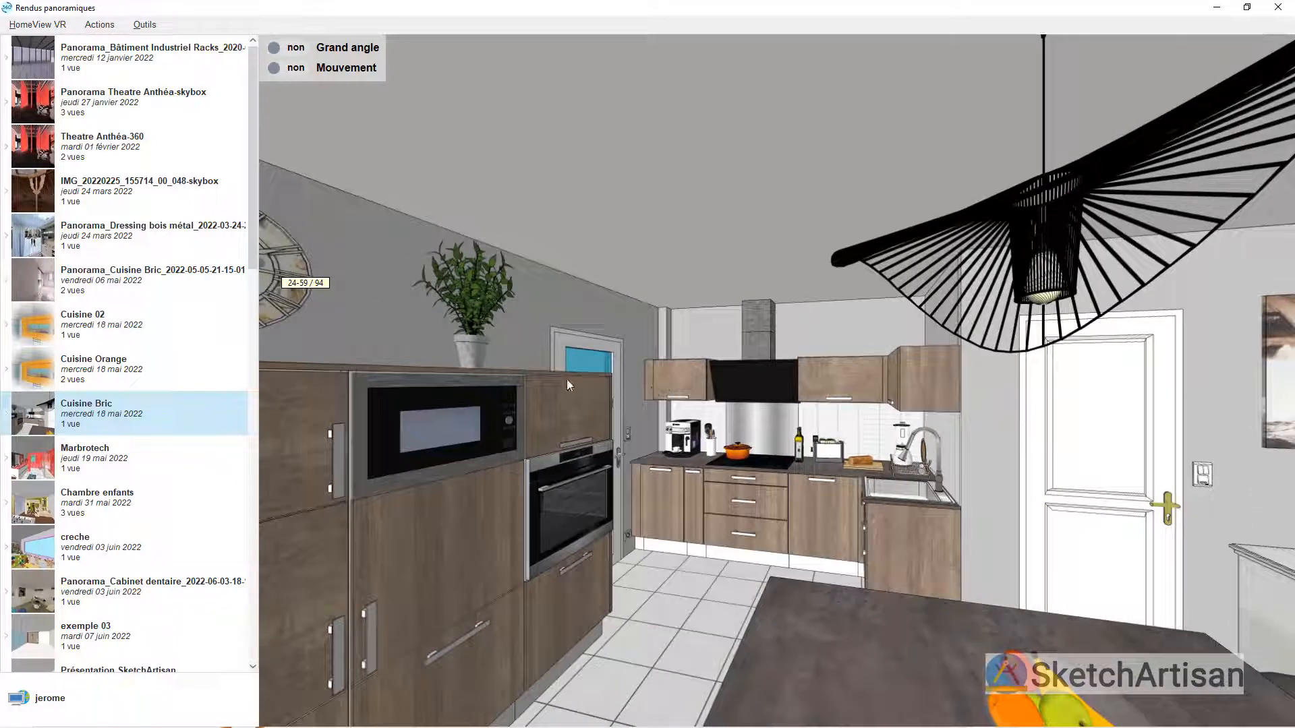
left_click(277, 48)
left_click_drag(501, 365, 361, 246)
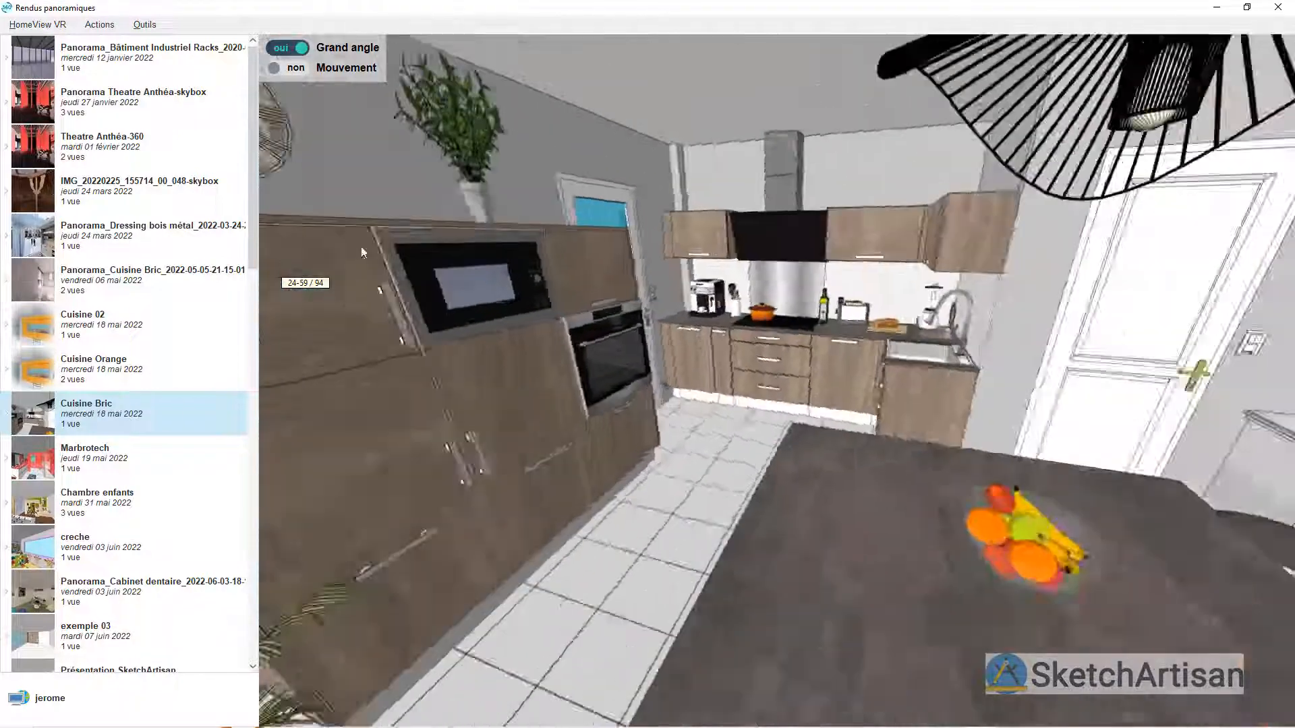
left_click_drag(903, 409, 489, 465)
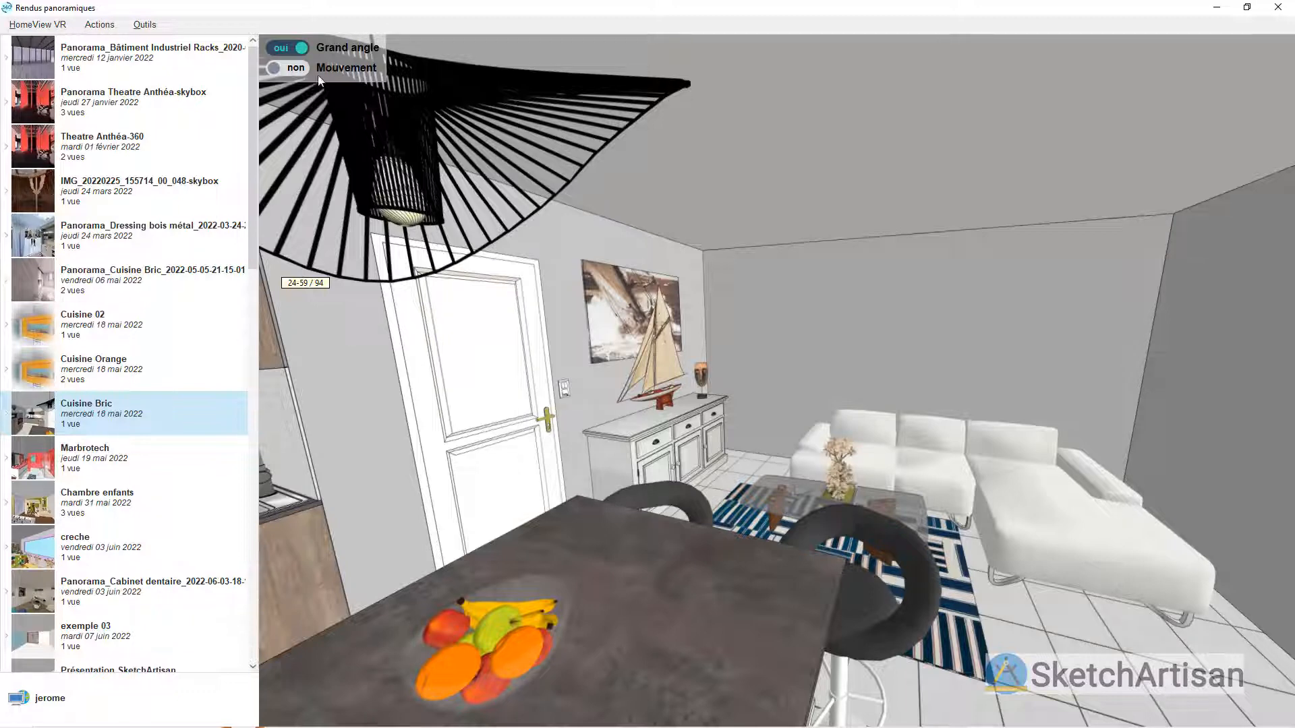
left_click(299, 68)
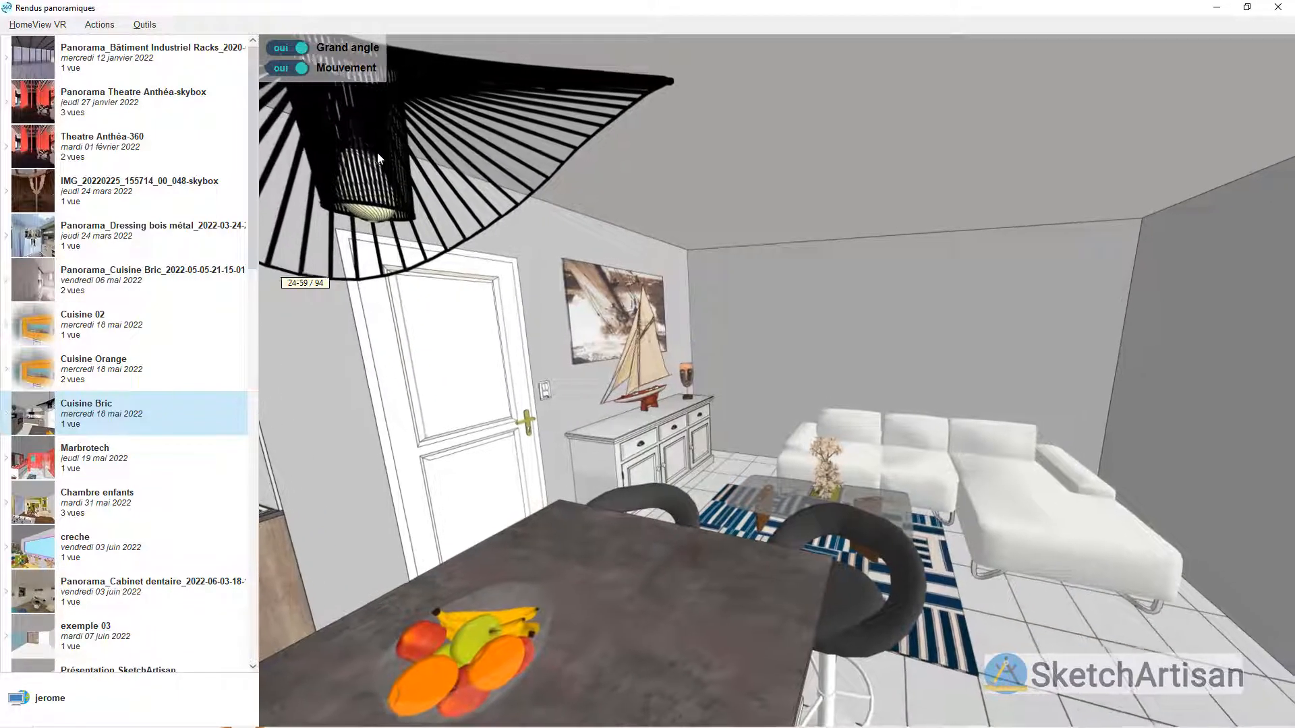